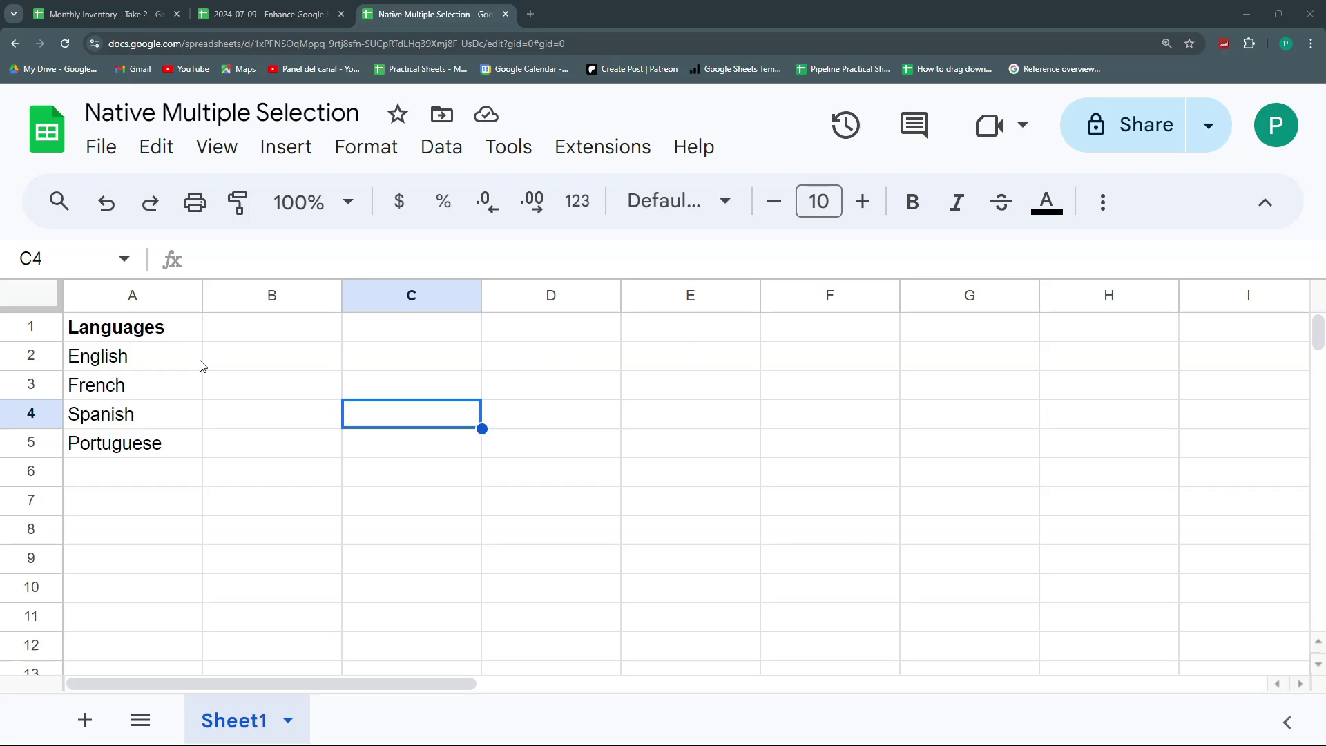
Narrow the empty column B to a thin spacer beside the language list.
drag(134, 336, 133, 456)
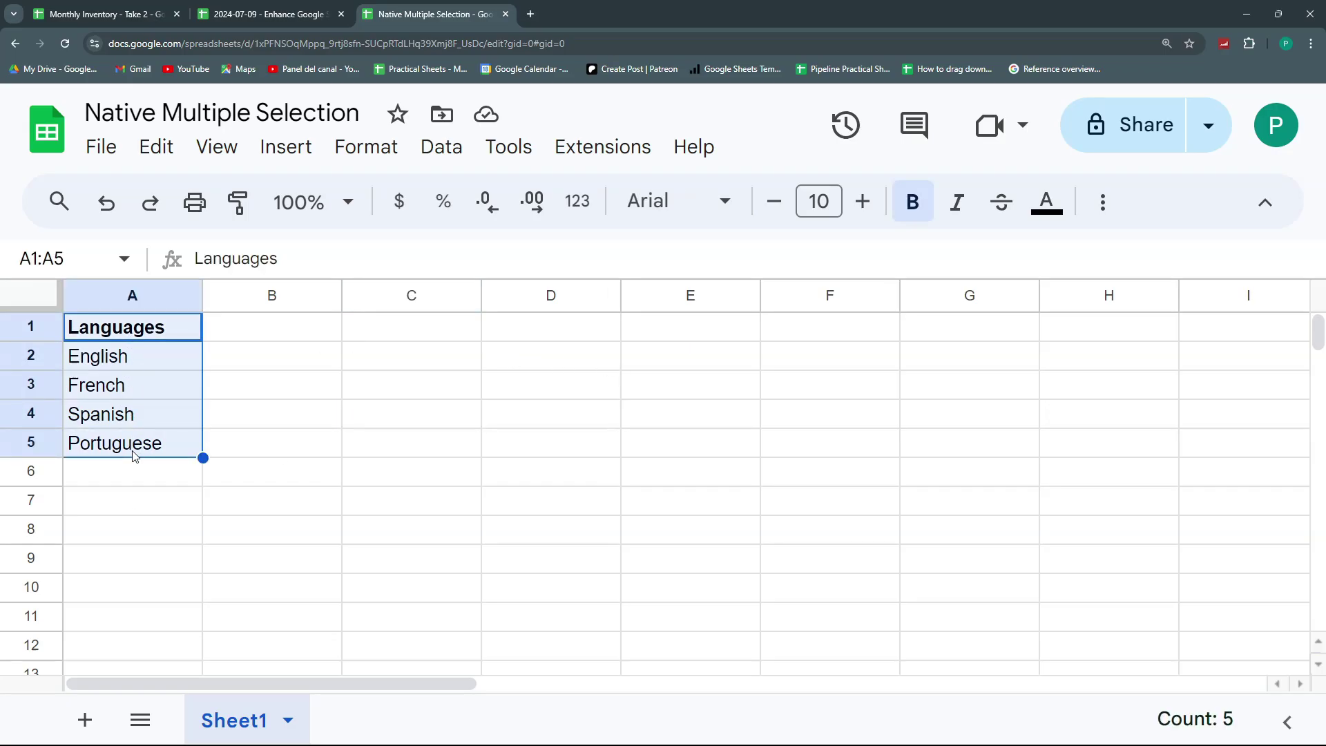
click(163, 350)
click(391, 330)
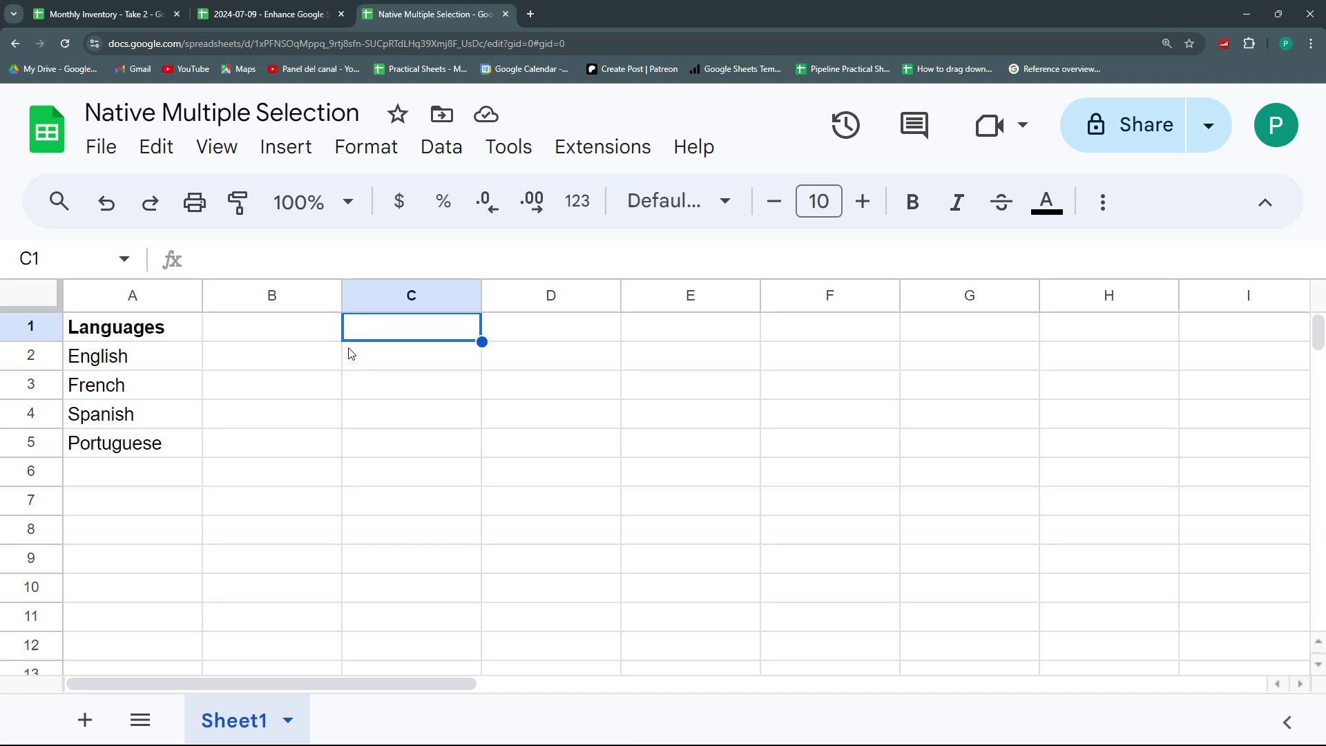
double_click(341, 295)
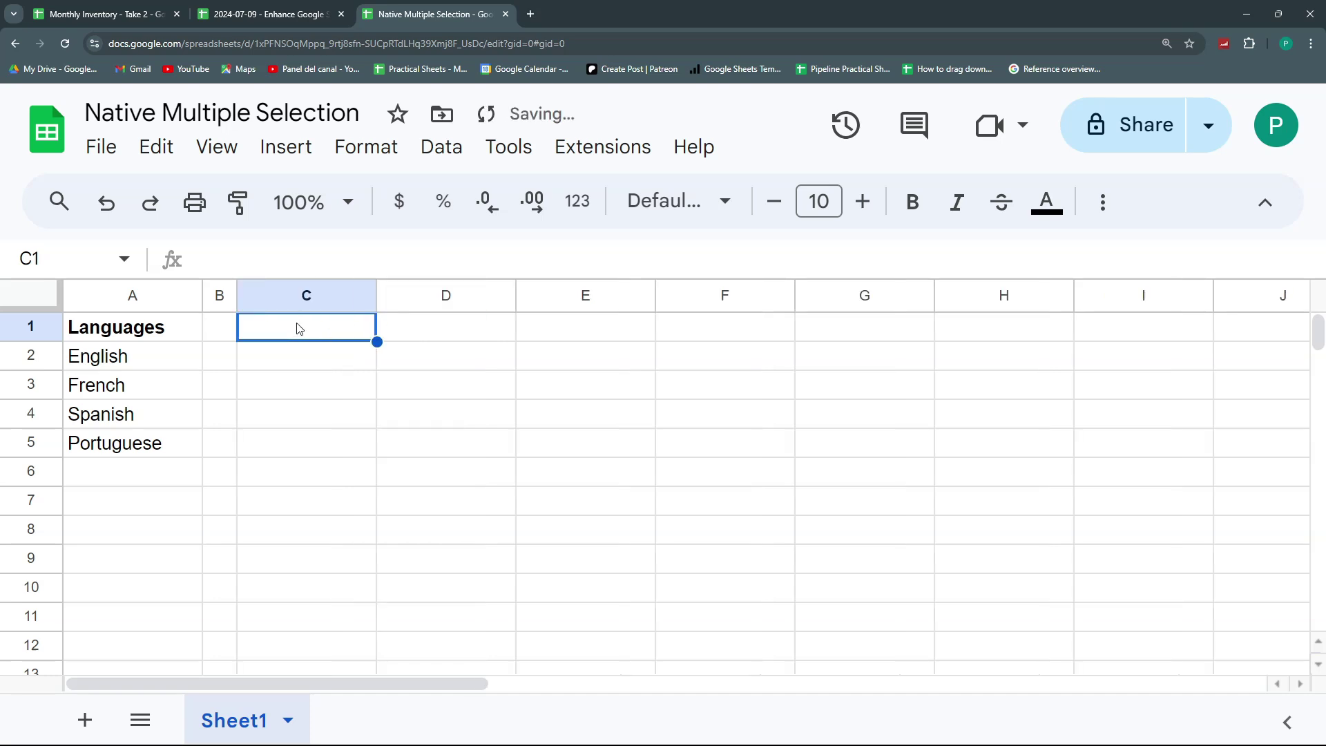
Enter the headers Students in C1 and Languages in D1.
text(Studen)
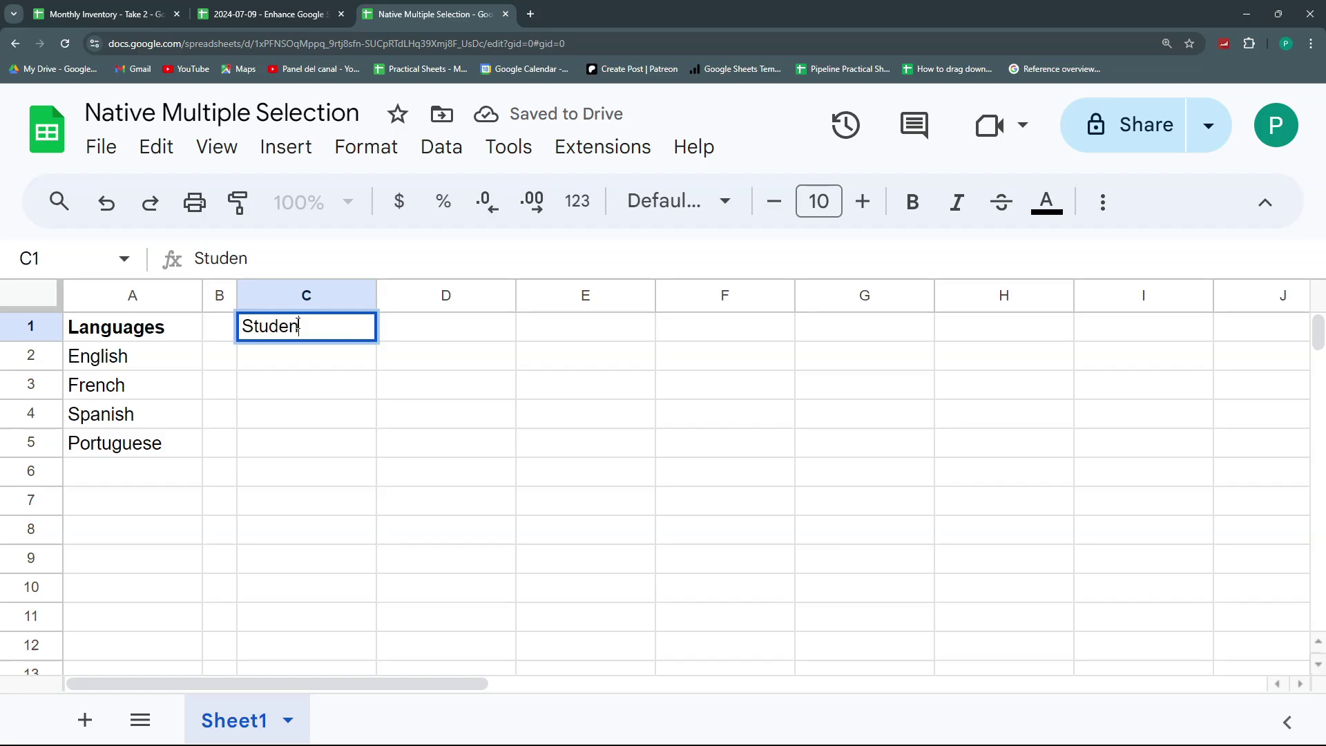
text(es)
key(BackSpace)
key(BackSpace)
text(ts)
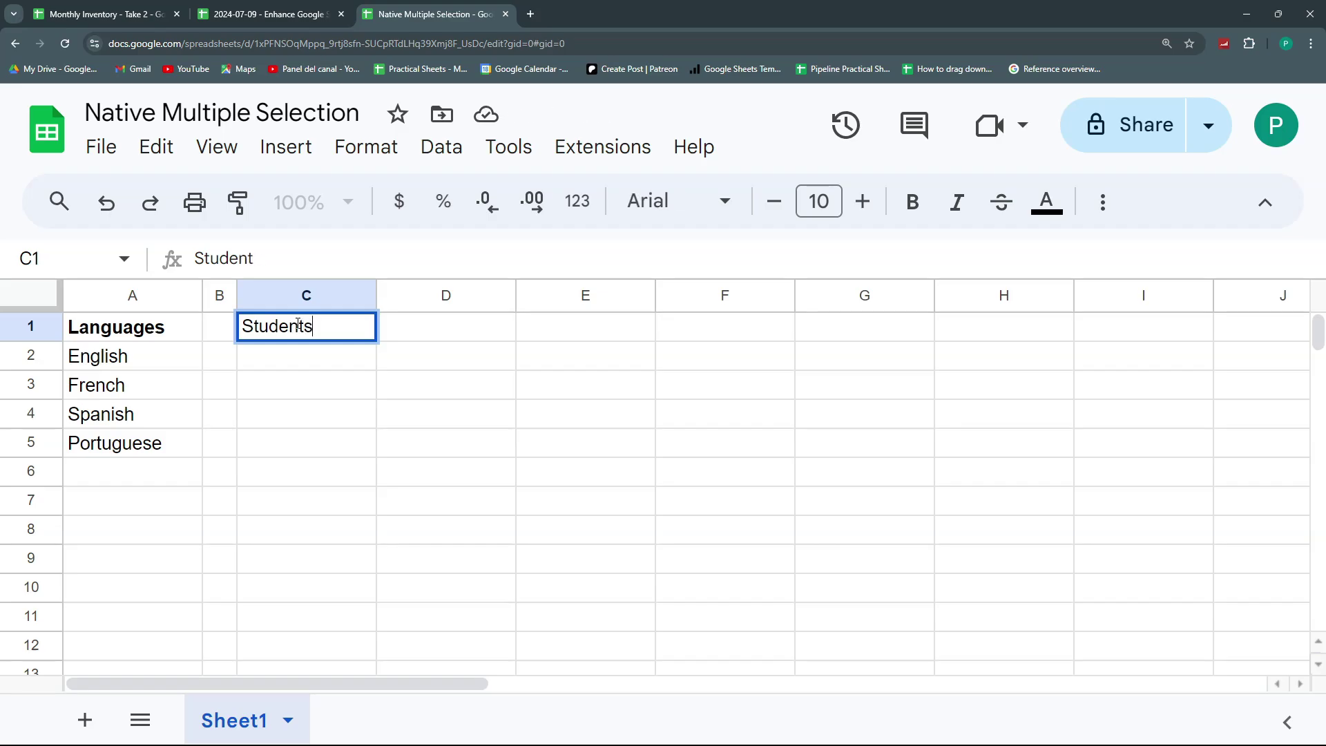
key(Return)
click(417, 338)
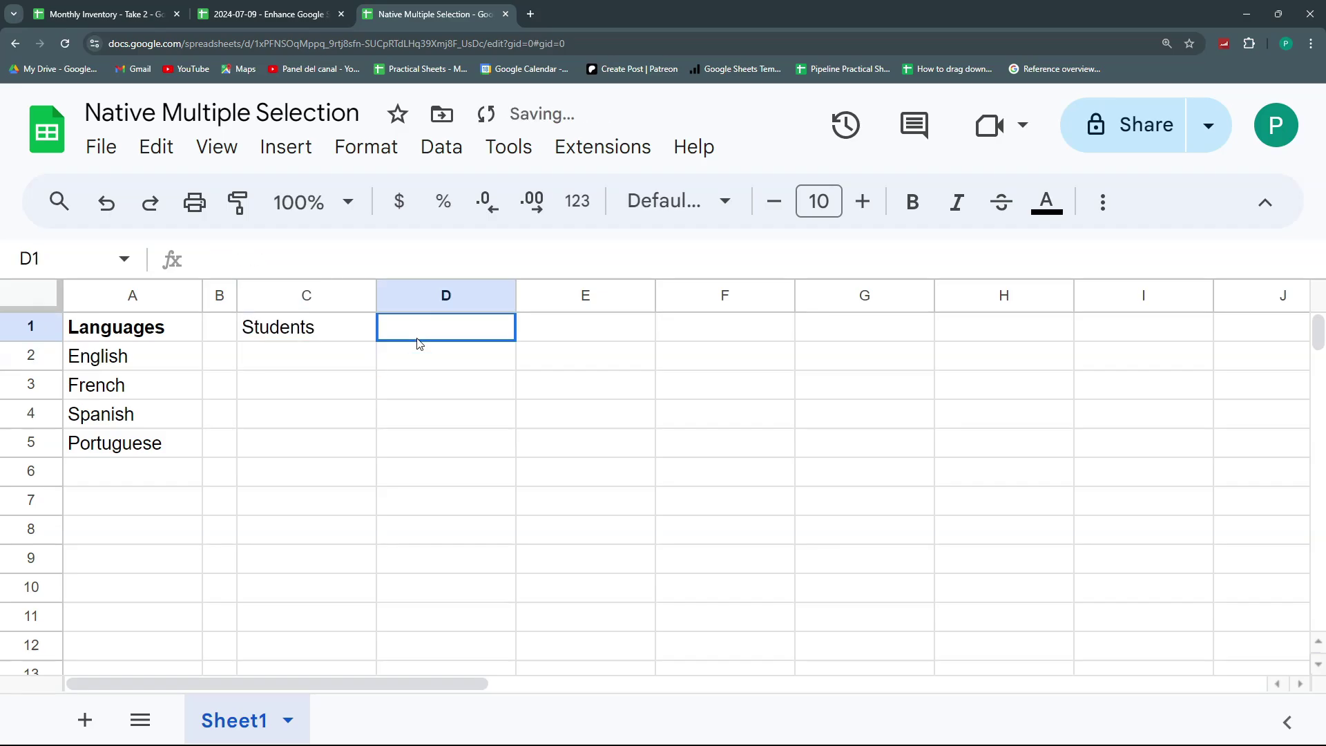
text(Languages)
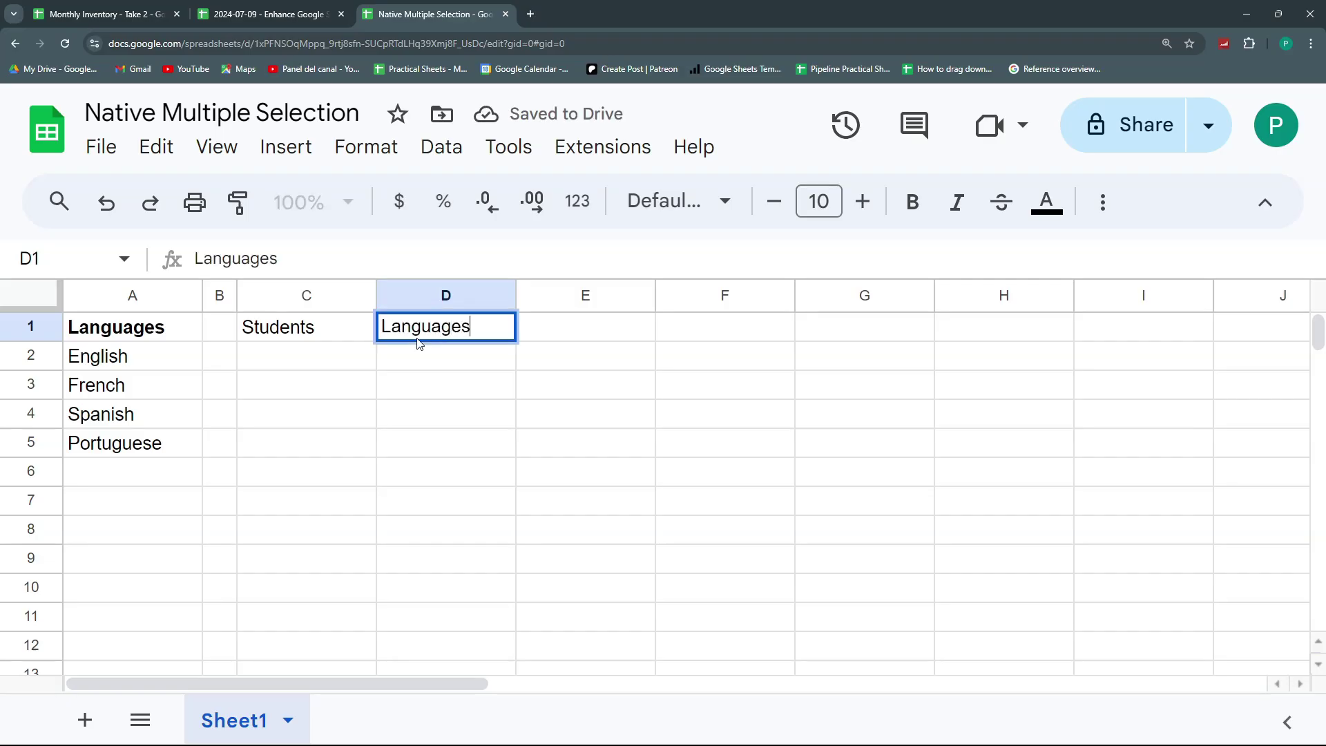
key(Return)
drag(154, 366, 154, 428)
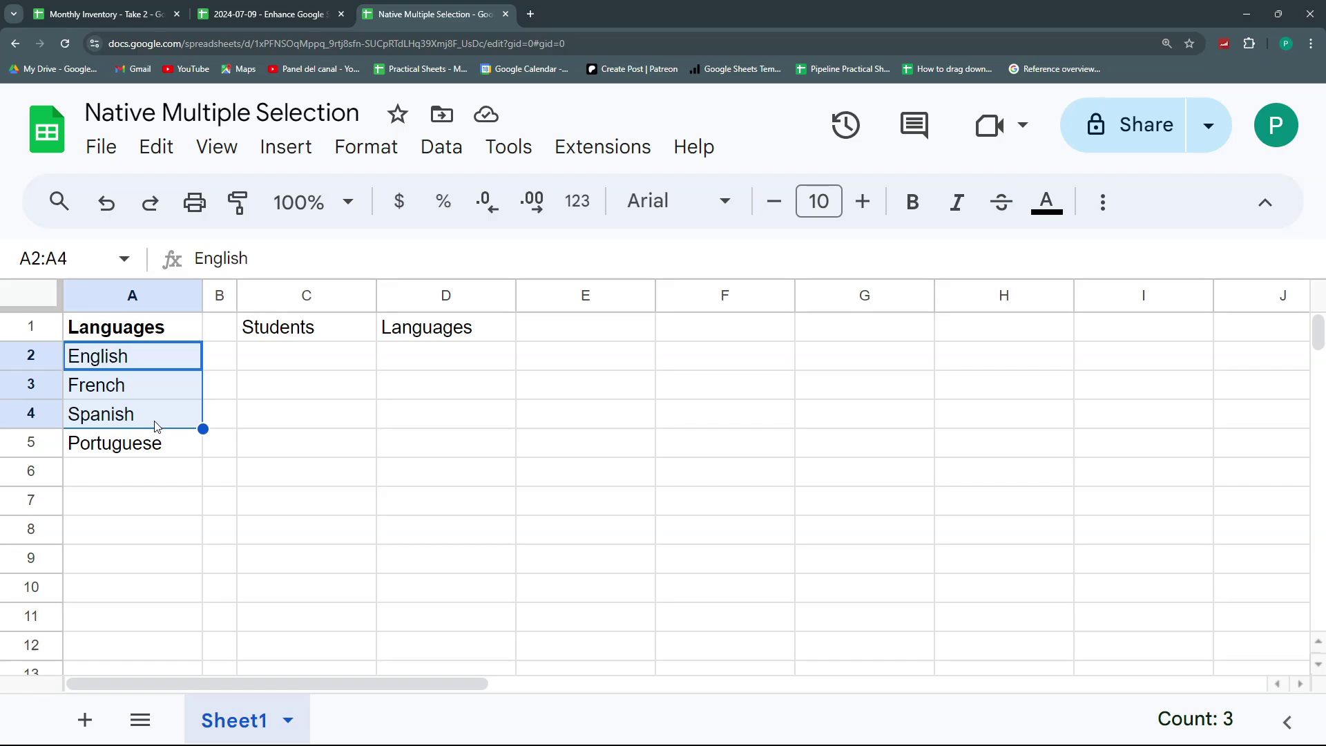
click(282, 359)
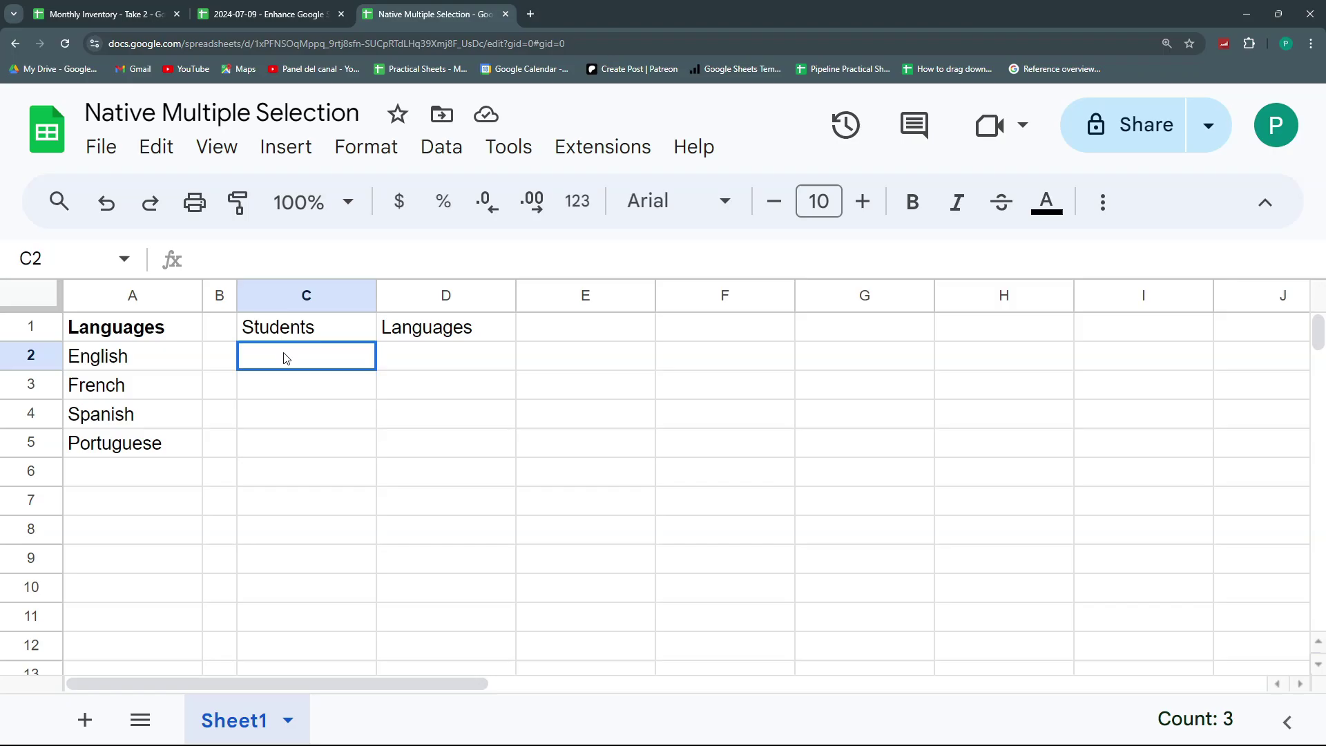
click(436, 369)
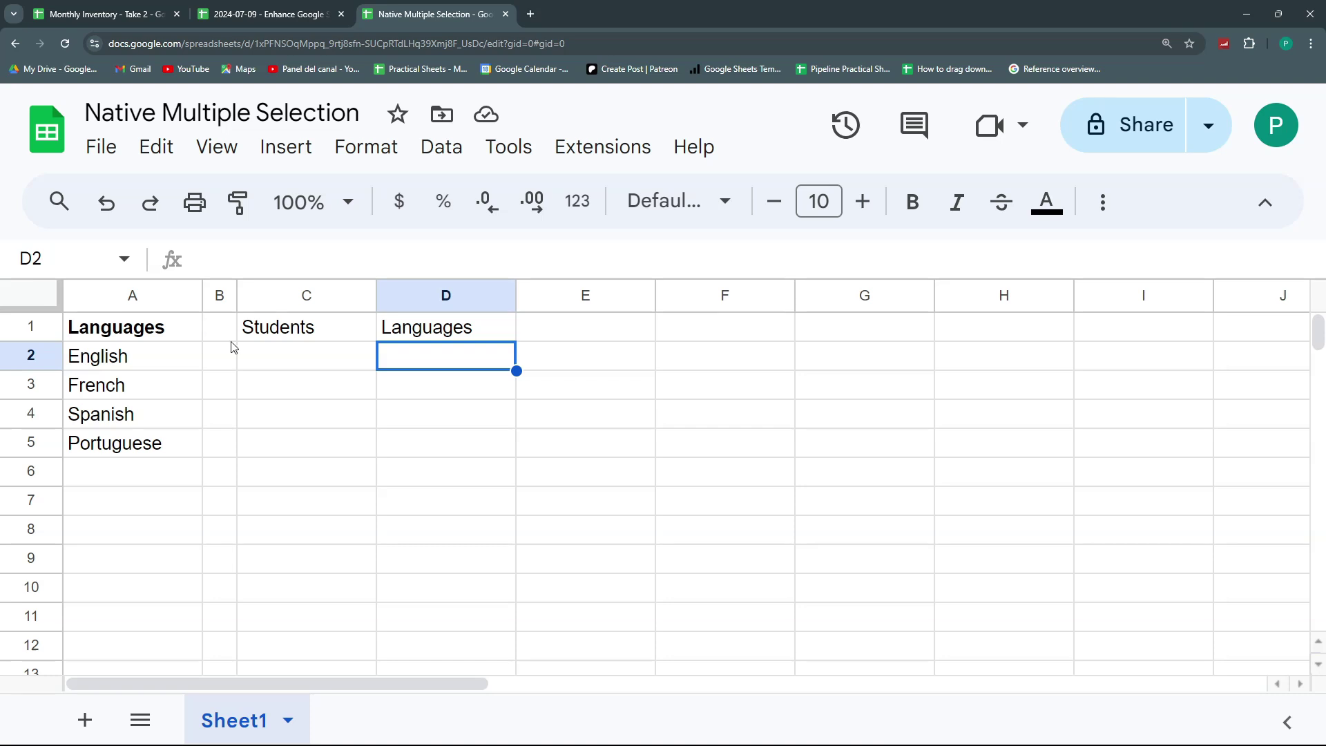
drag(340, 361, 438, 360)
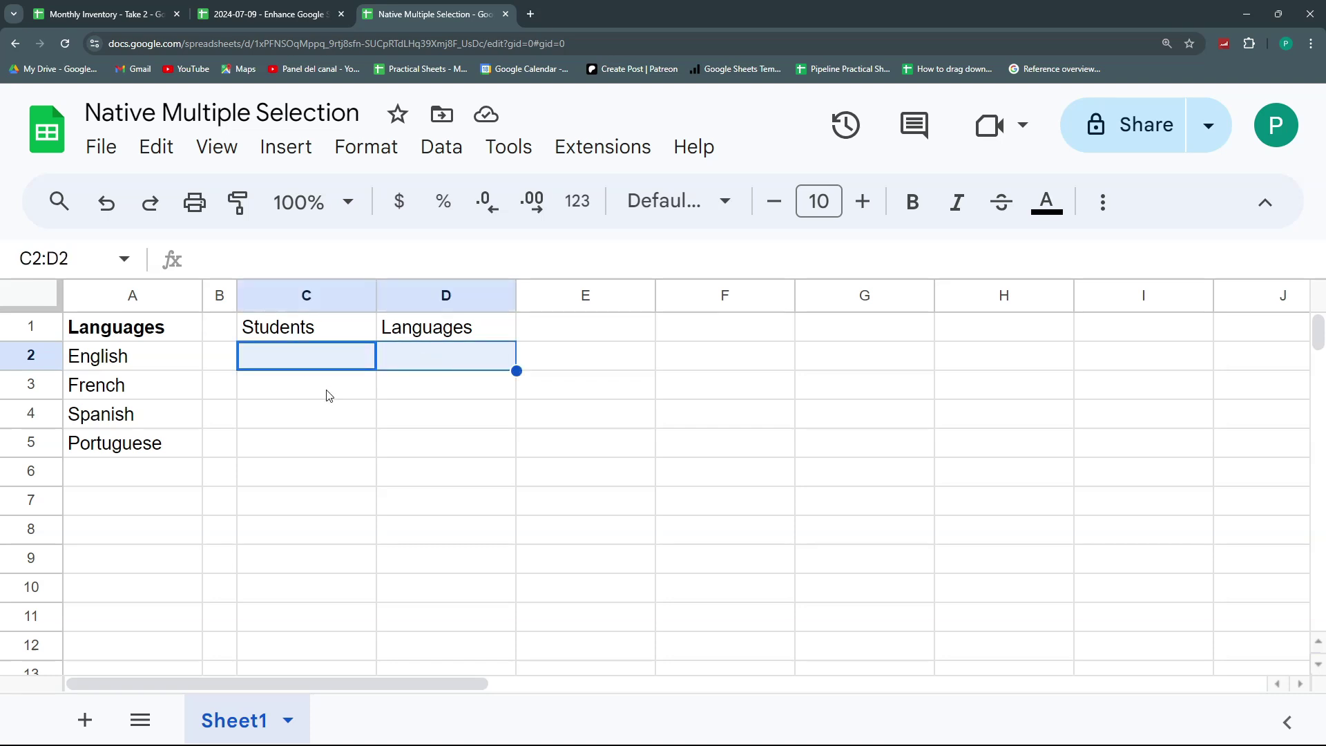
drag(326, 391, 438, 391)
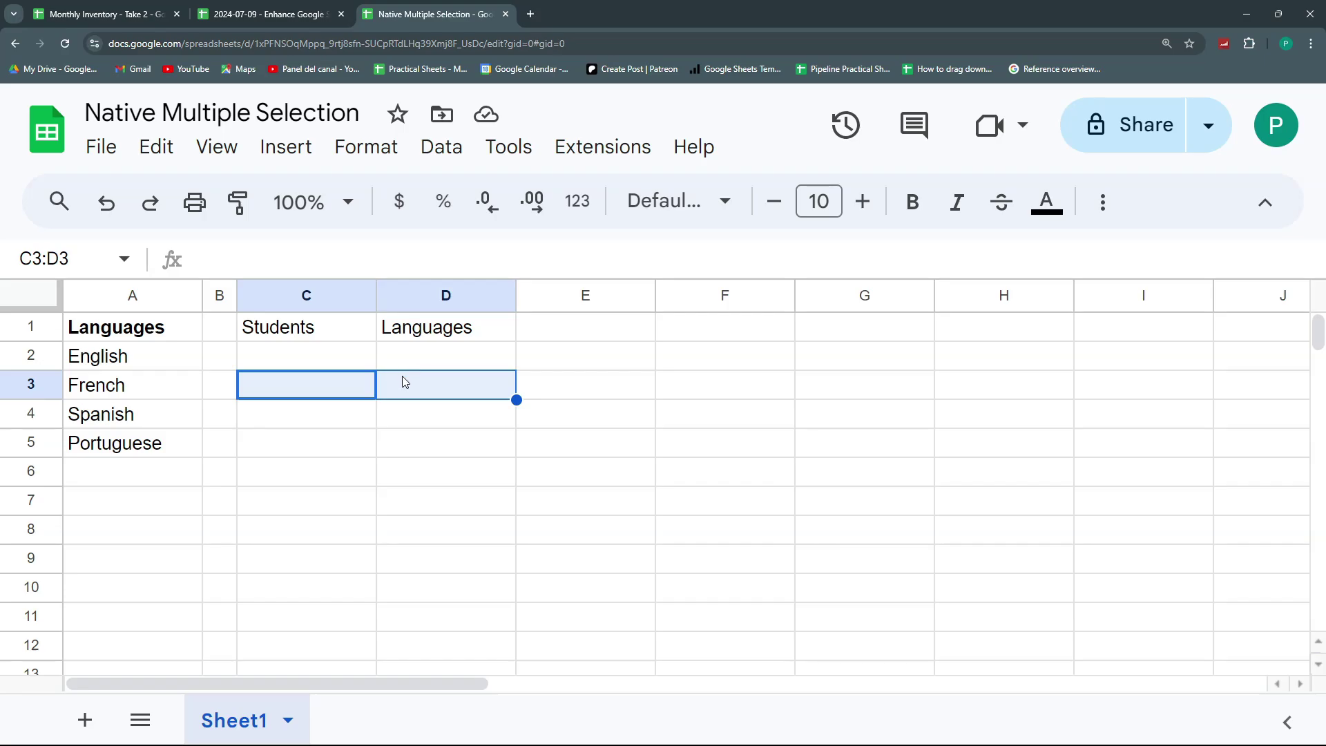
click(356, 366)
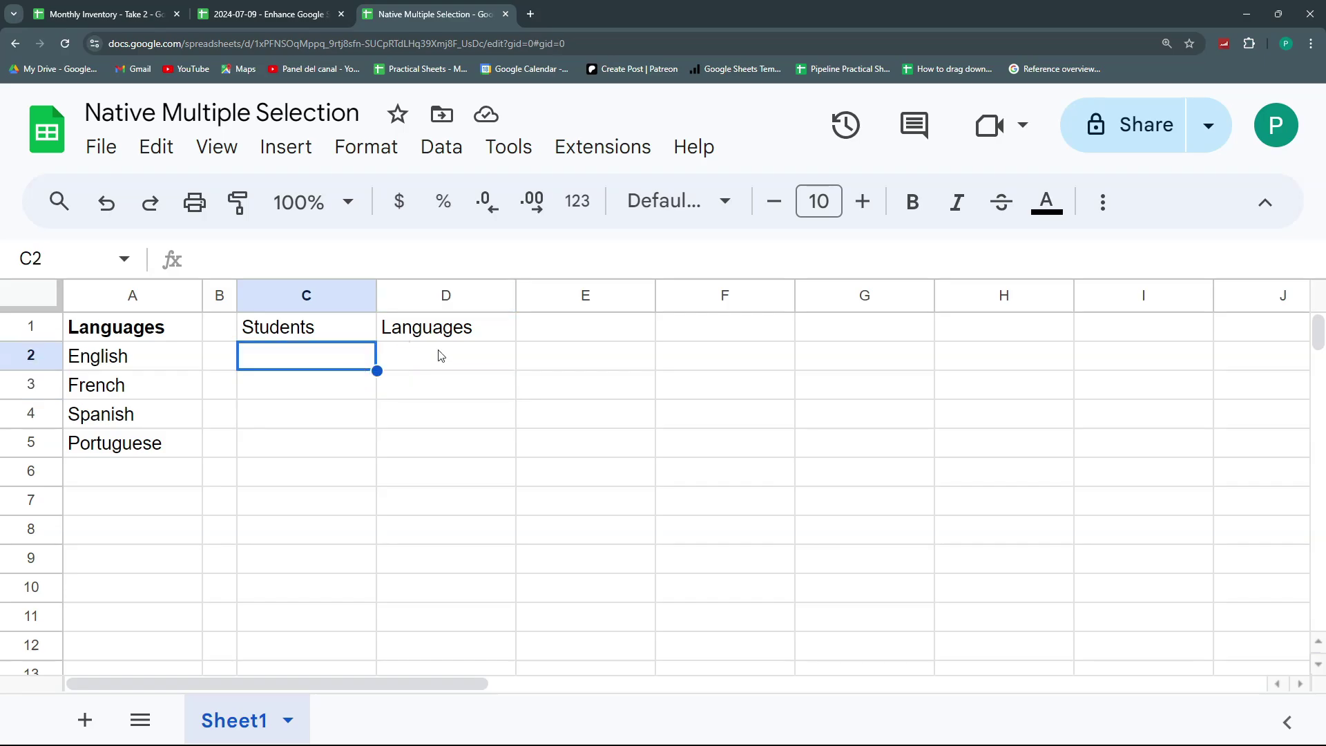
drag(156, 359, 153, 442)
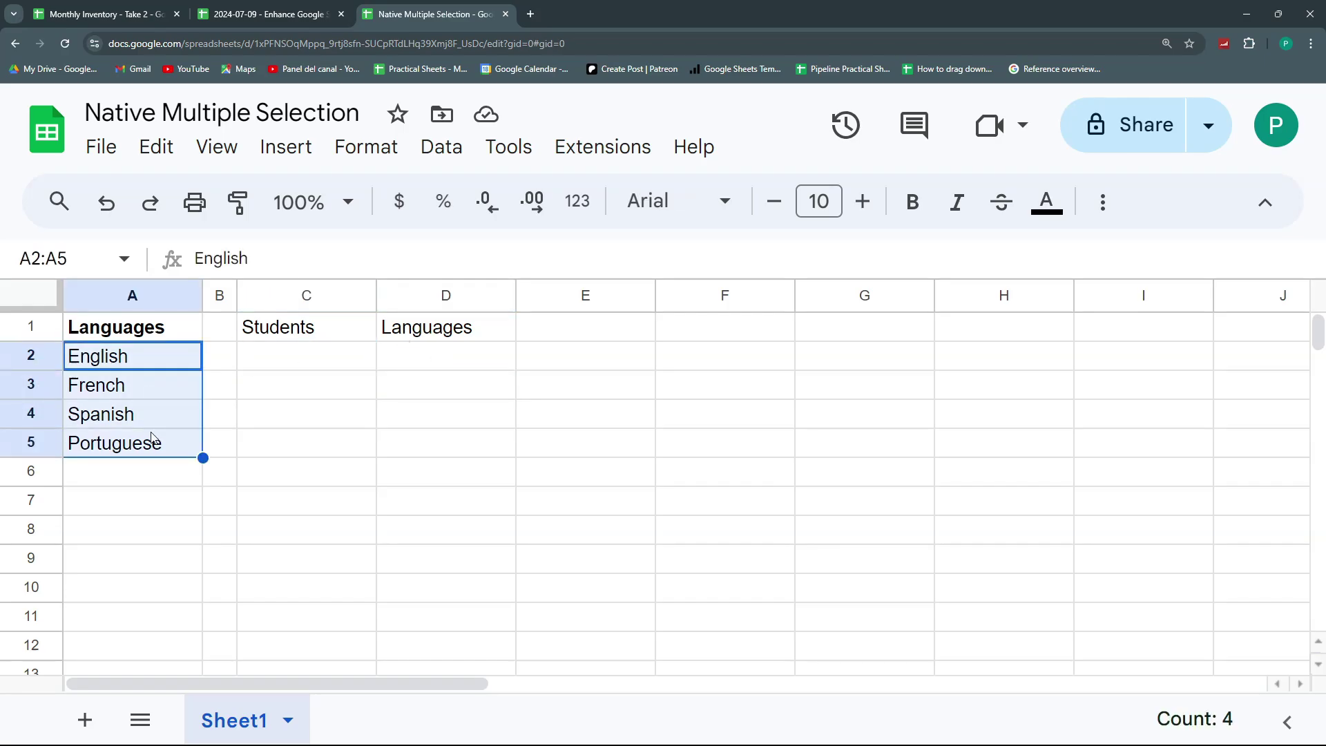
click(413, 345)
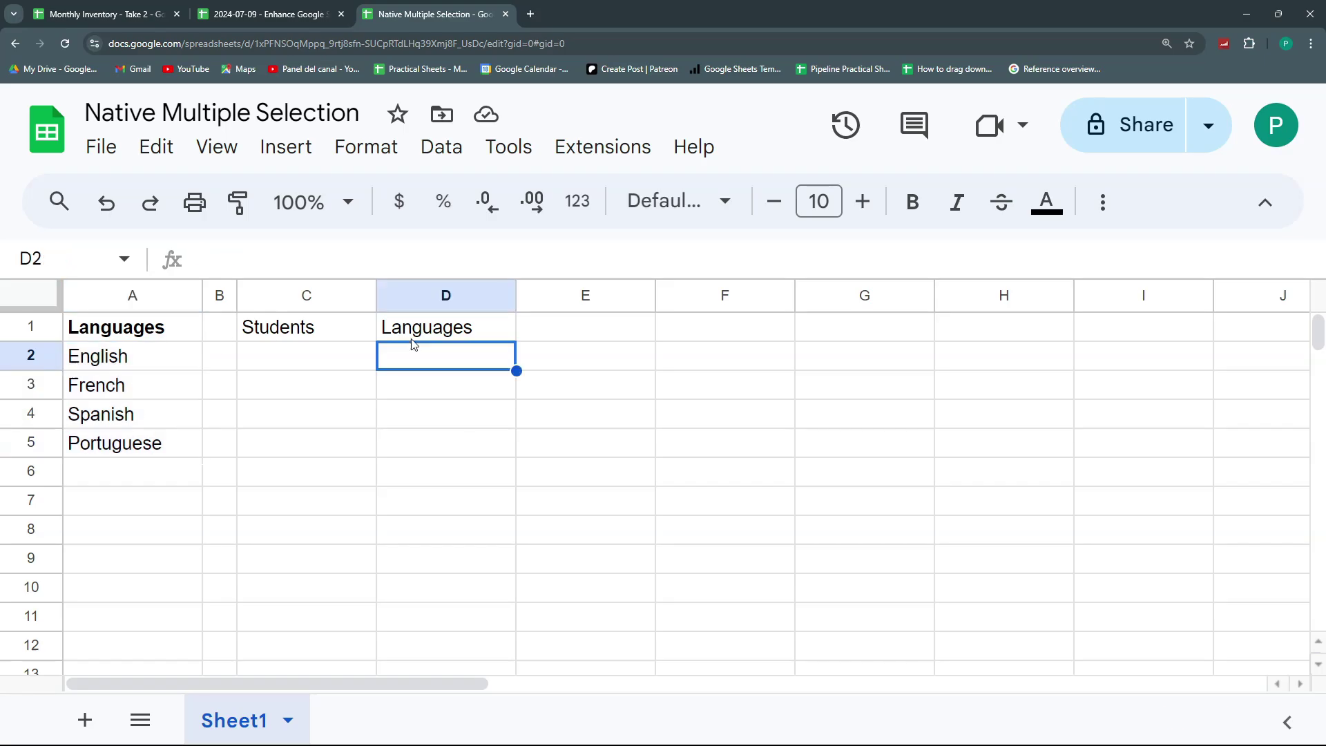
Fill C2 to C4 under the Students header with three students' first names.
click(340, 361)
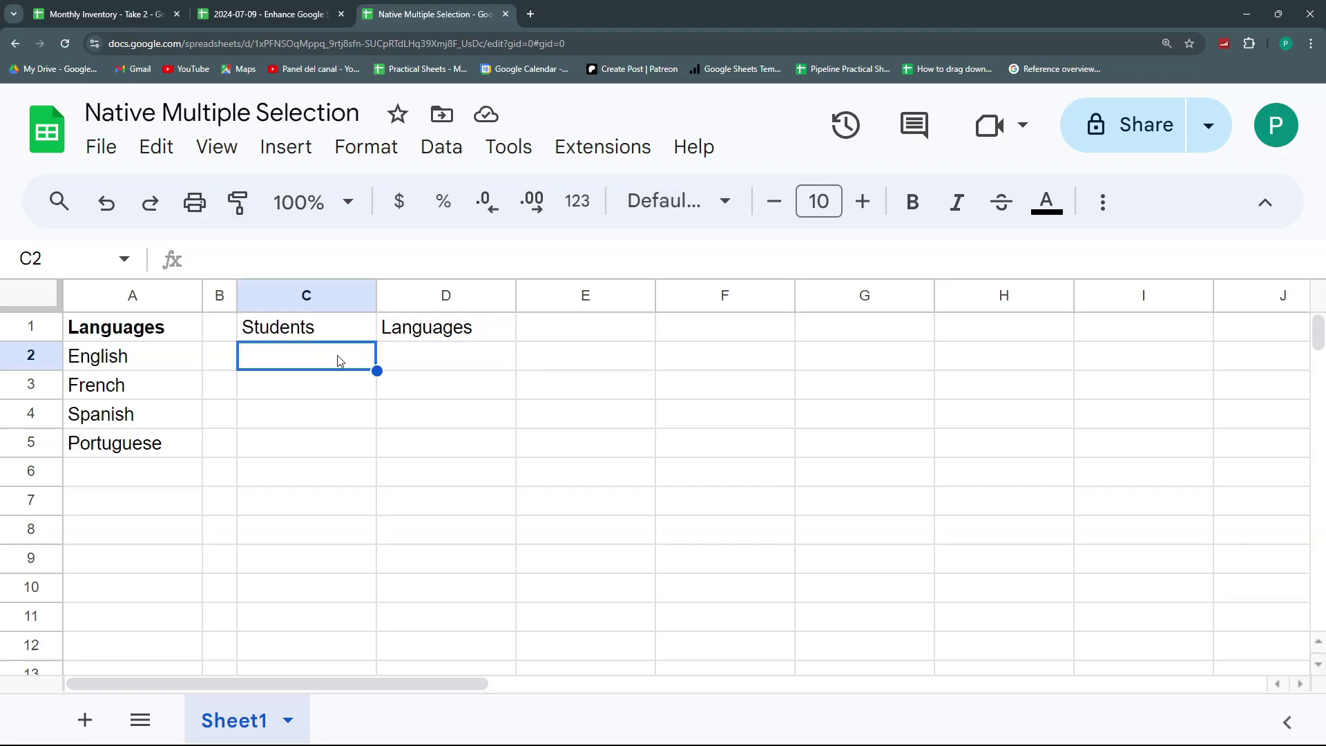
text(Juan)
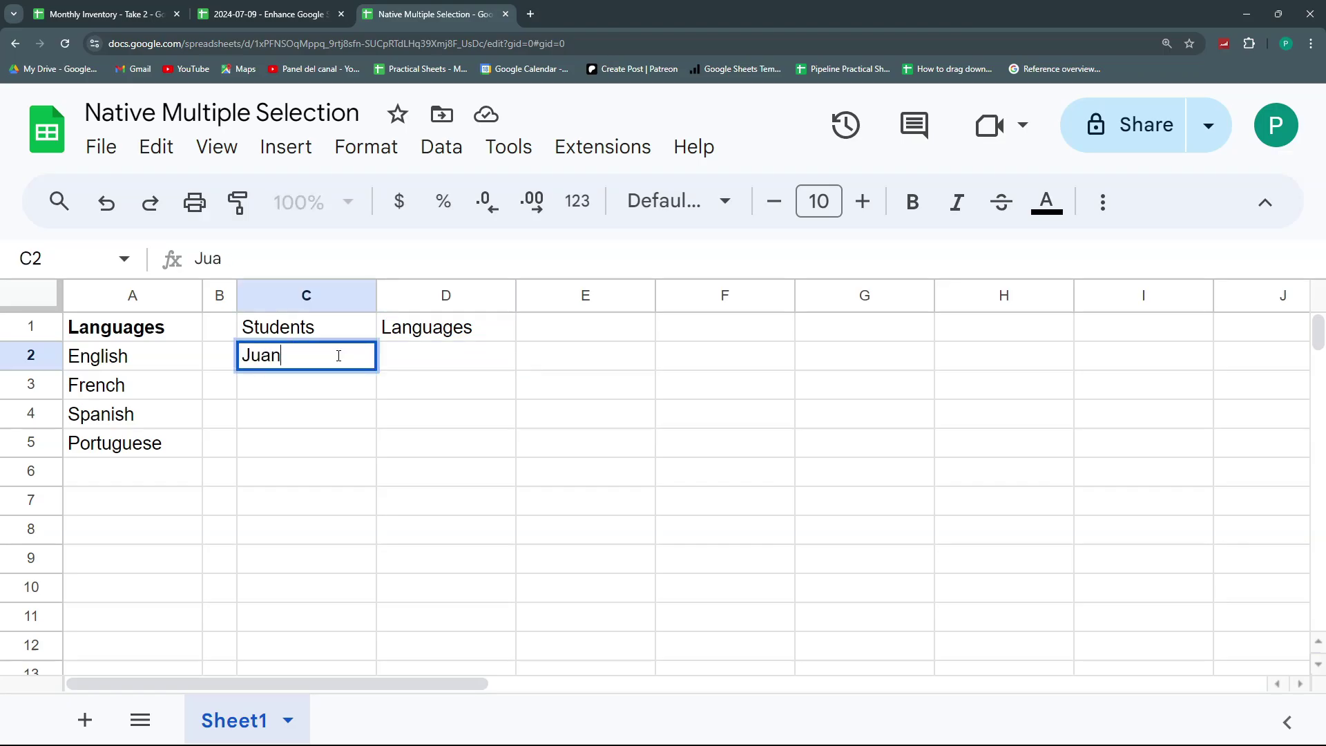
key(Return)
text(Hazel)
key(Return)
text(Andrea)
key(Return)
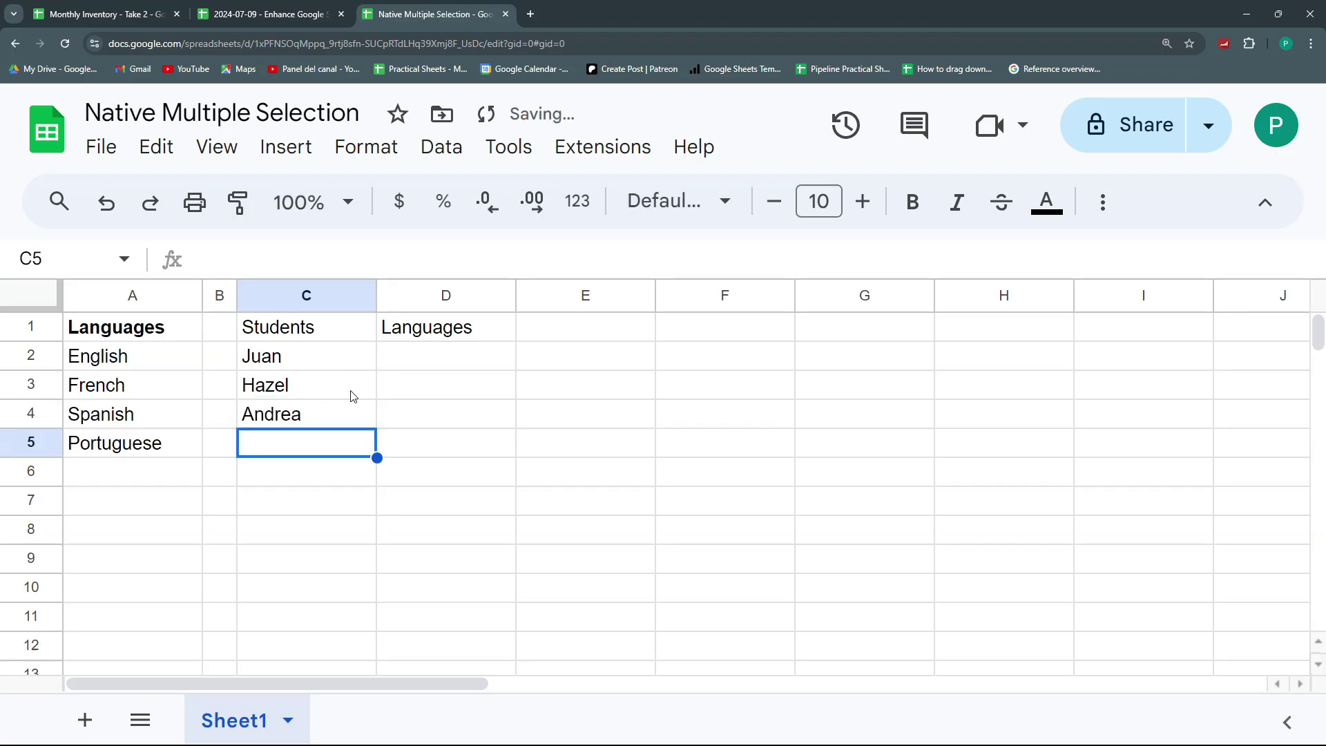
Narrow column C so that it fits the Students header and names more closely.
drag(414, 358, 404, 406)
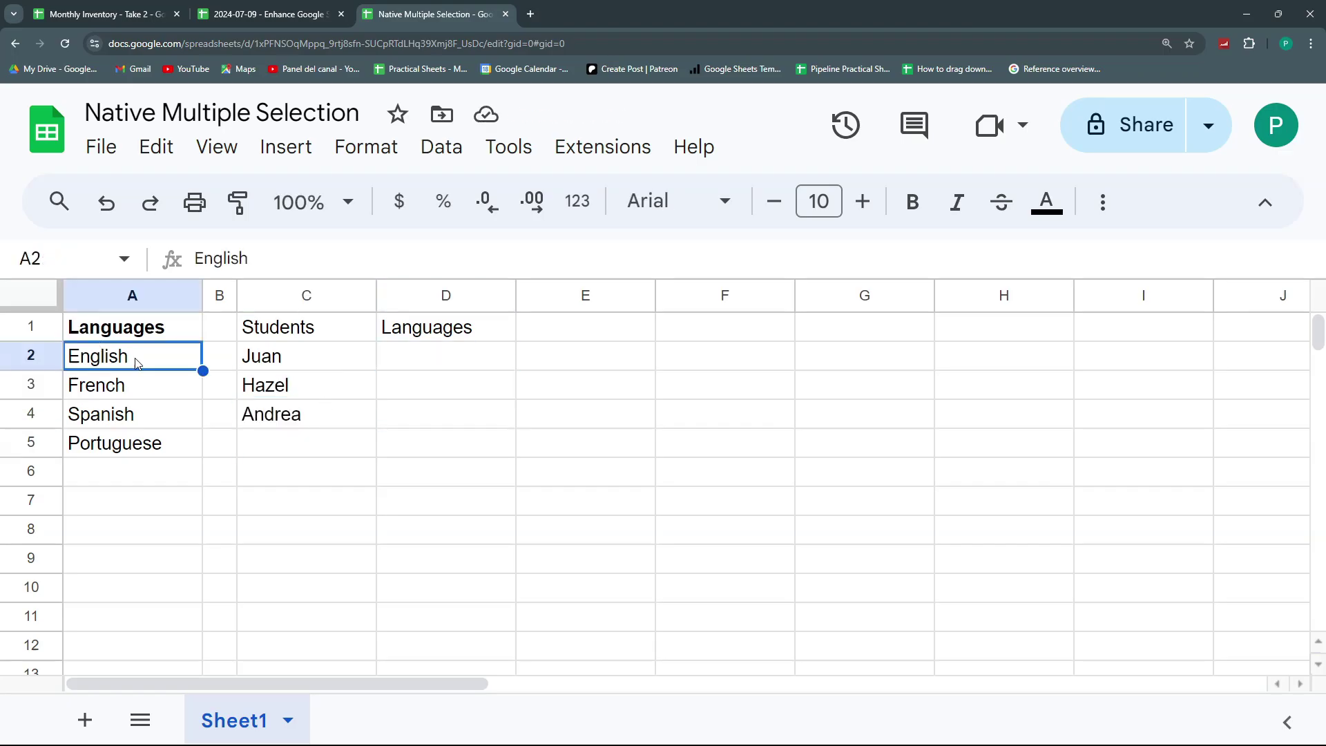
drag(134, 359, 145, 437)
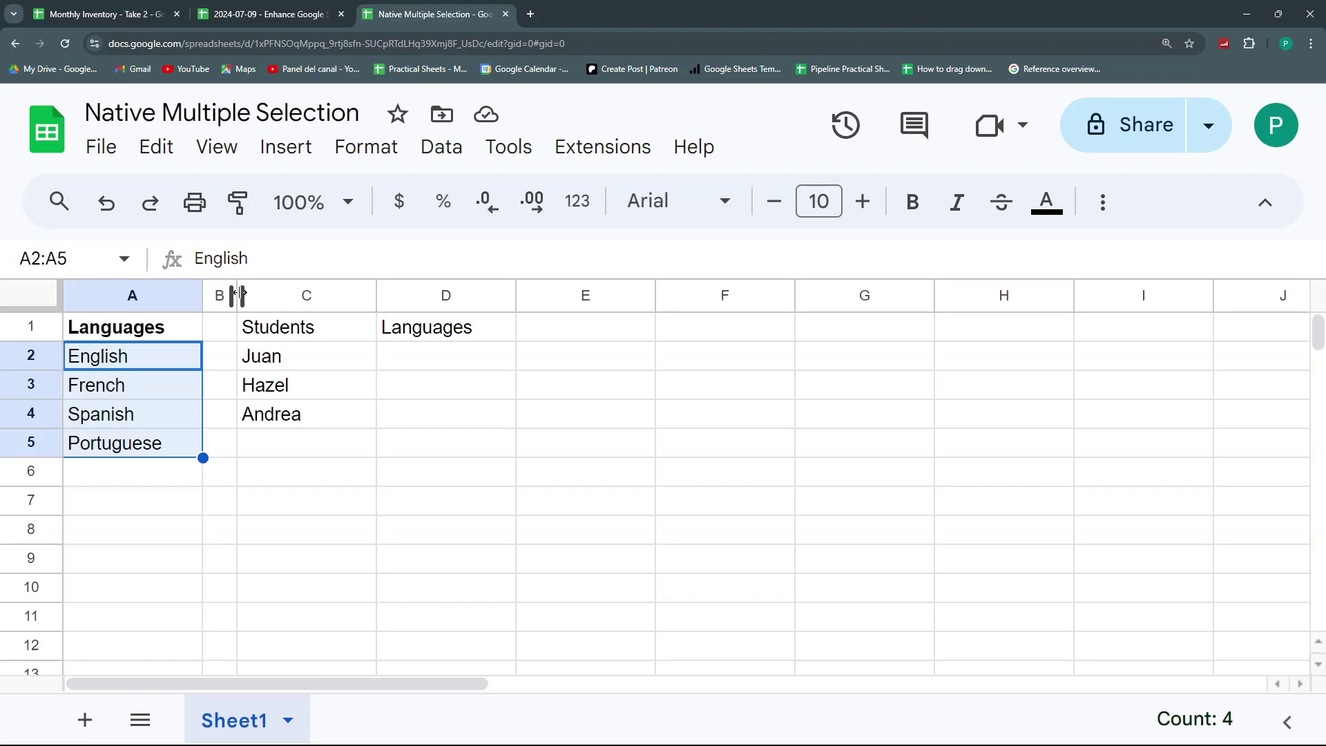
drag(377, 294, 338, 294)
Insert a dropdown in cell D2 under the second Languages header.
click(371, 364)
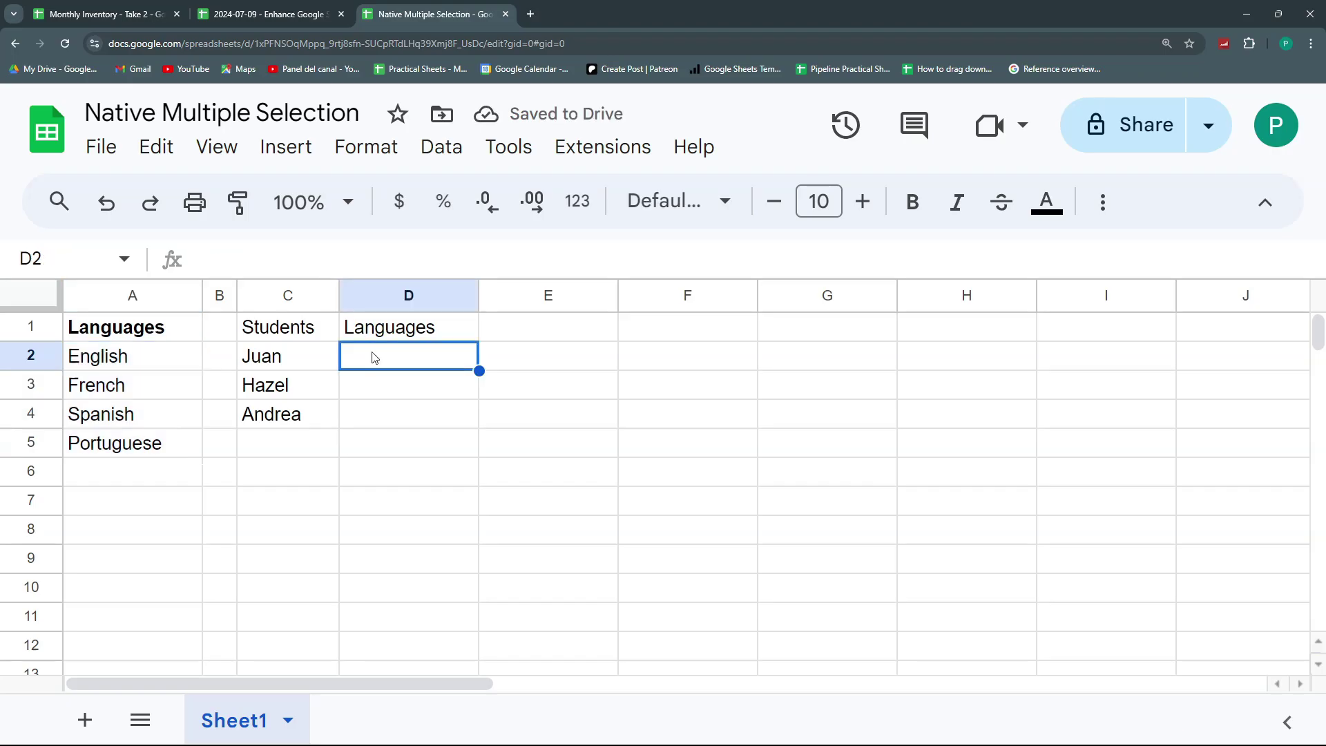
click(60, 205)
text(dropd)
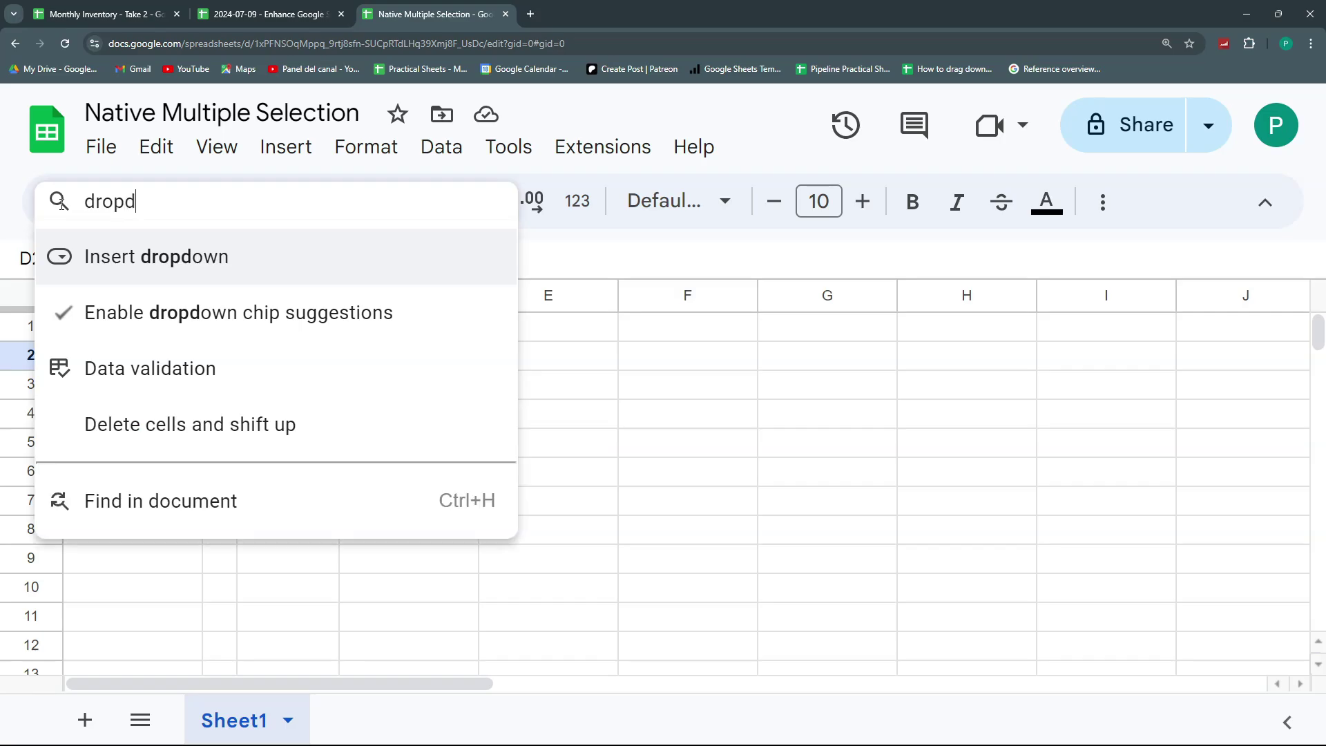
key(Return)
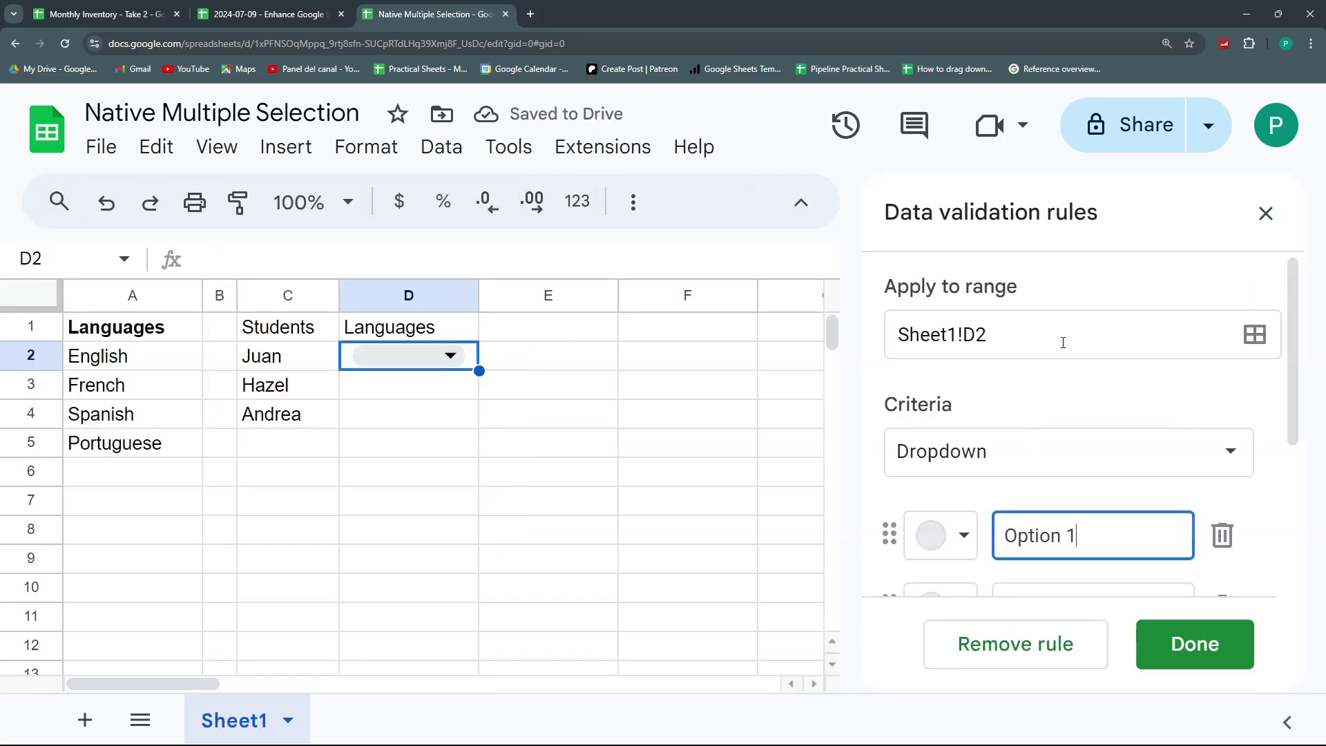
Extend the dropdown rule's range to Sheet1!D2:D4 to cover all three students.
click(991, 331)
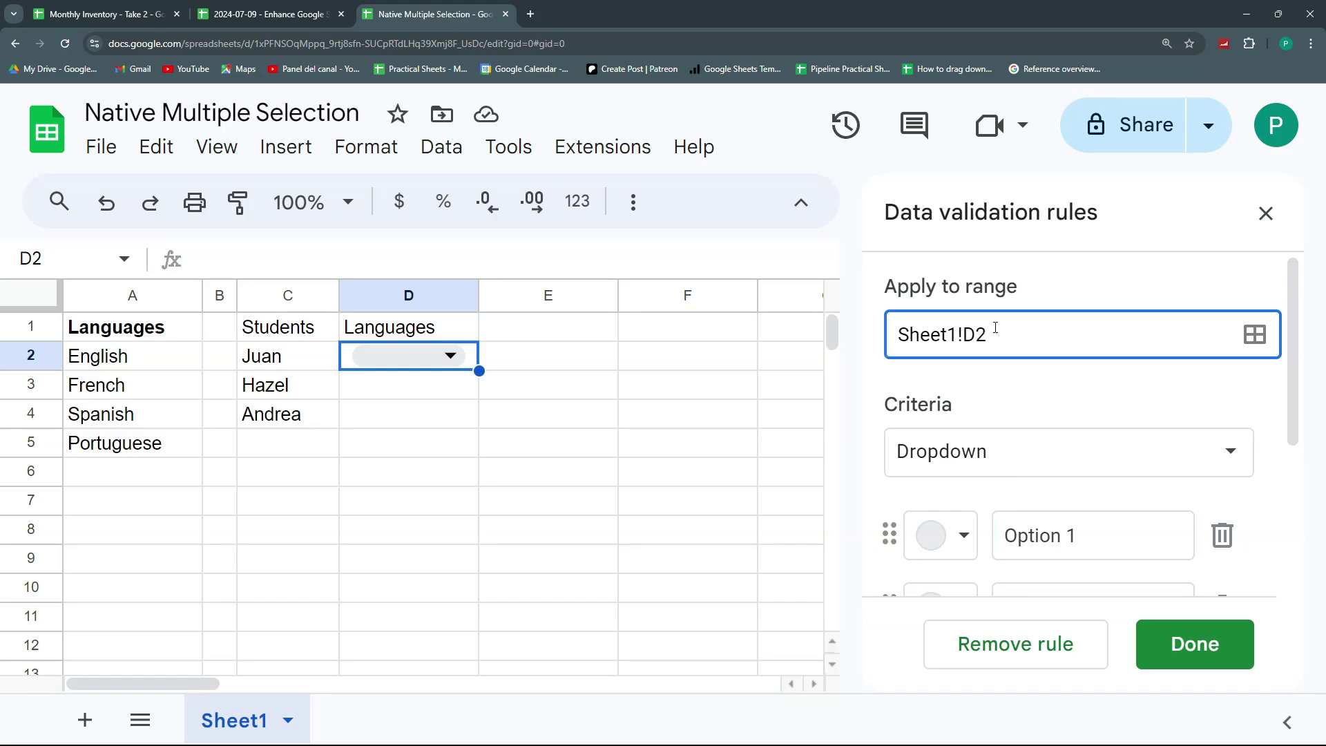
text(:D3)
mouse_move(1016, 336)
mouse_down()
mouse_move(972, 335)
mouse_move(1005, 335)
mouse_up()
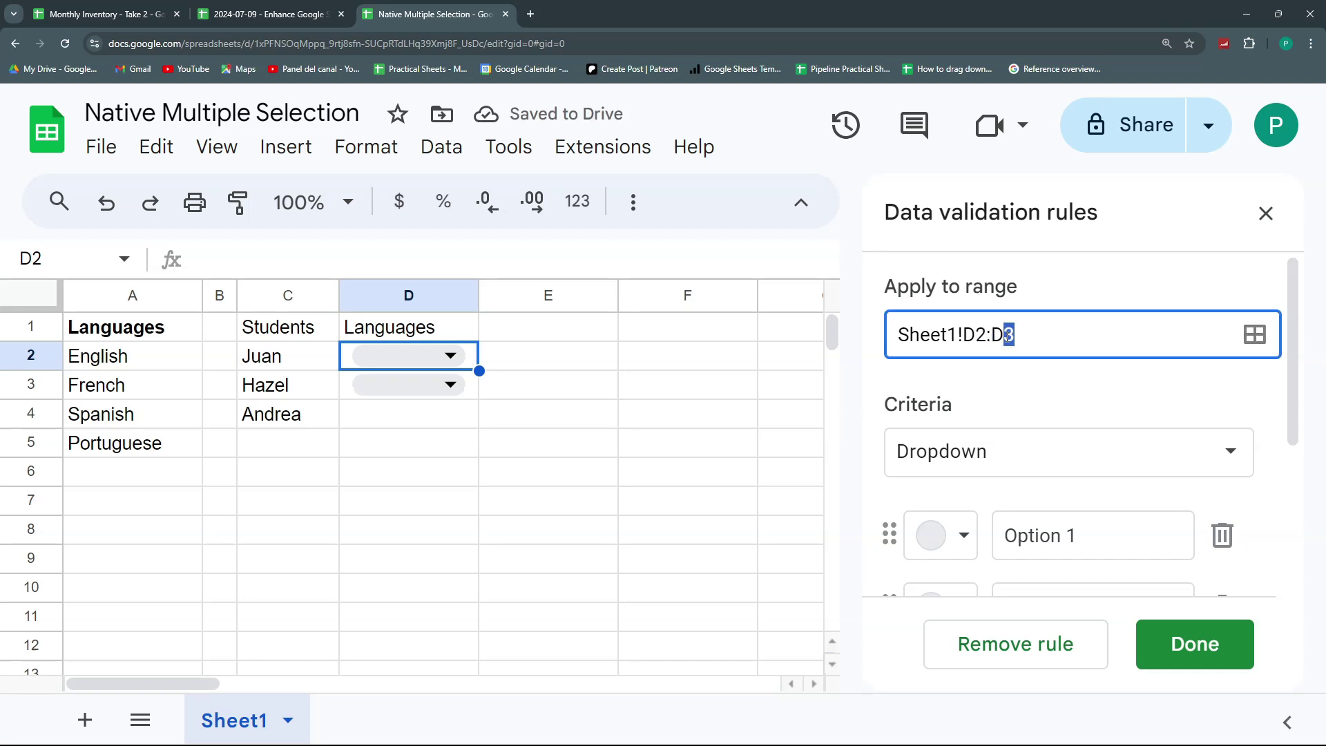
text(4)
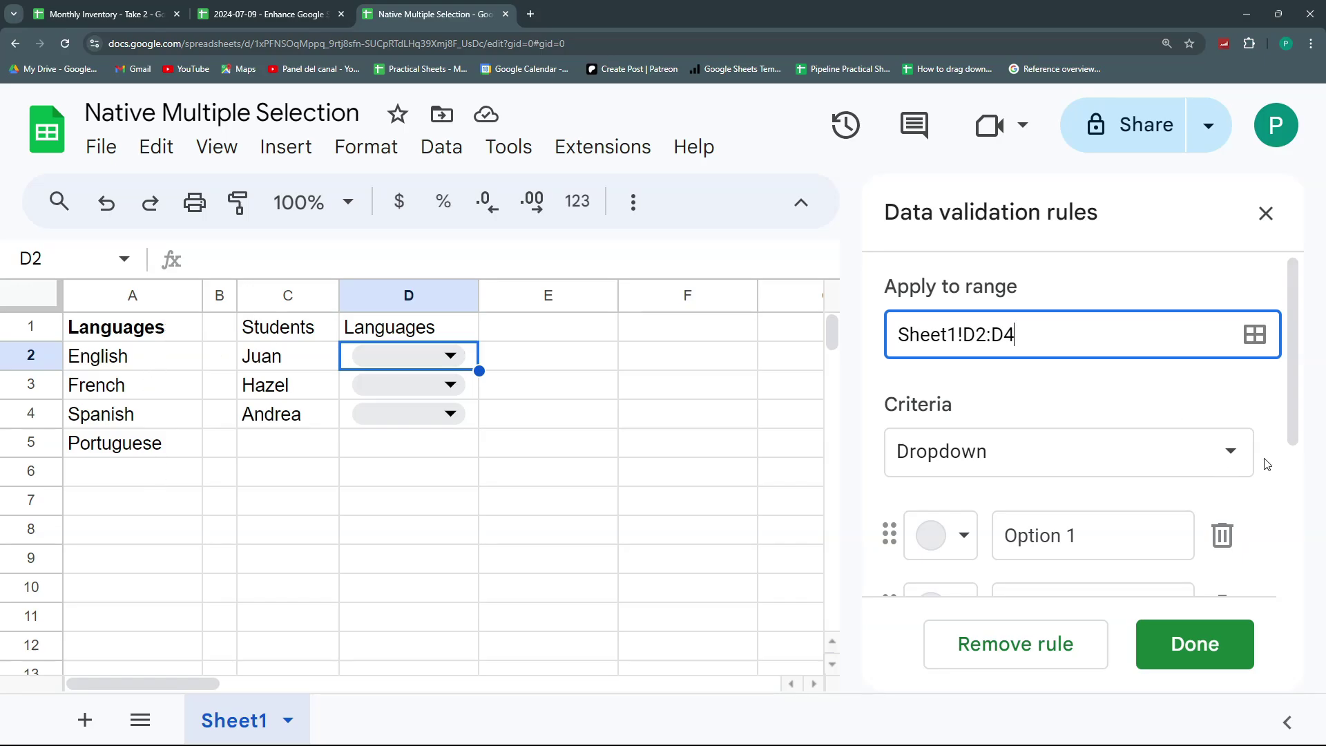
Set the rule's criteria to Dropdown (from a range), using the open-ended source range Sheet1!A2:A.
click(1220, 456)
click(1096, 496)
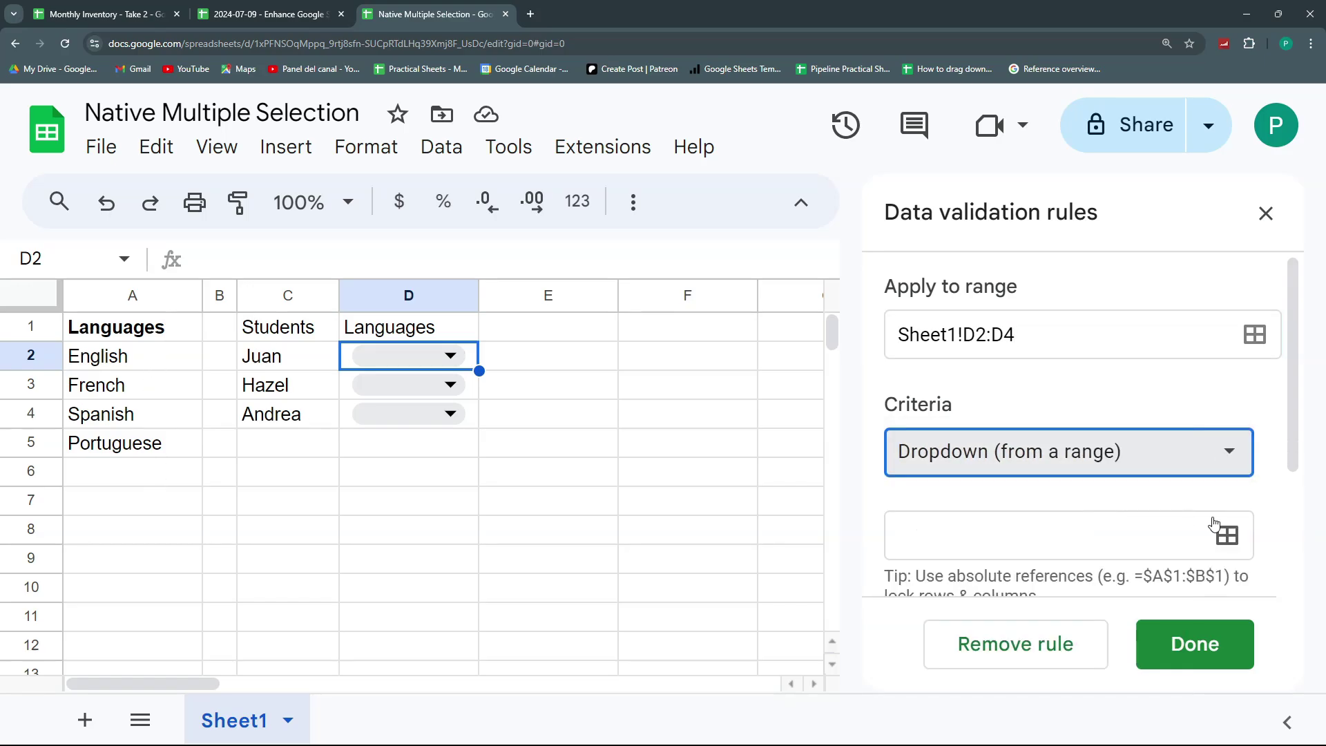
scroll(1207, 515, down, 1)
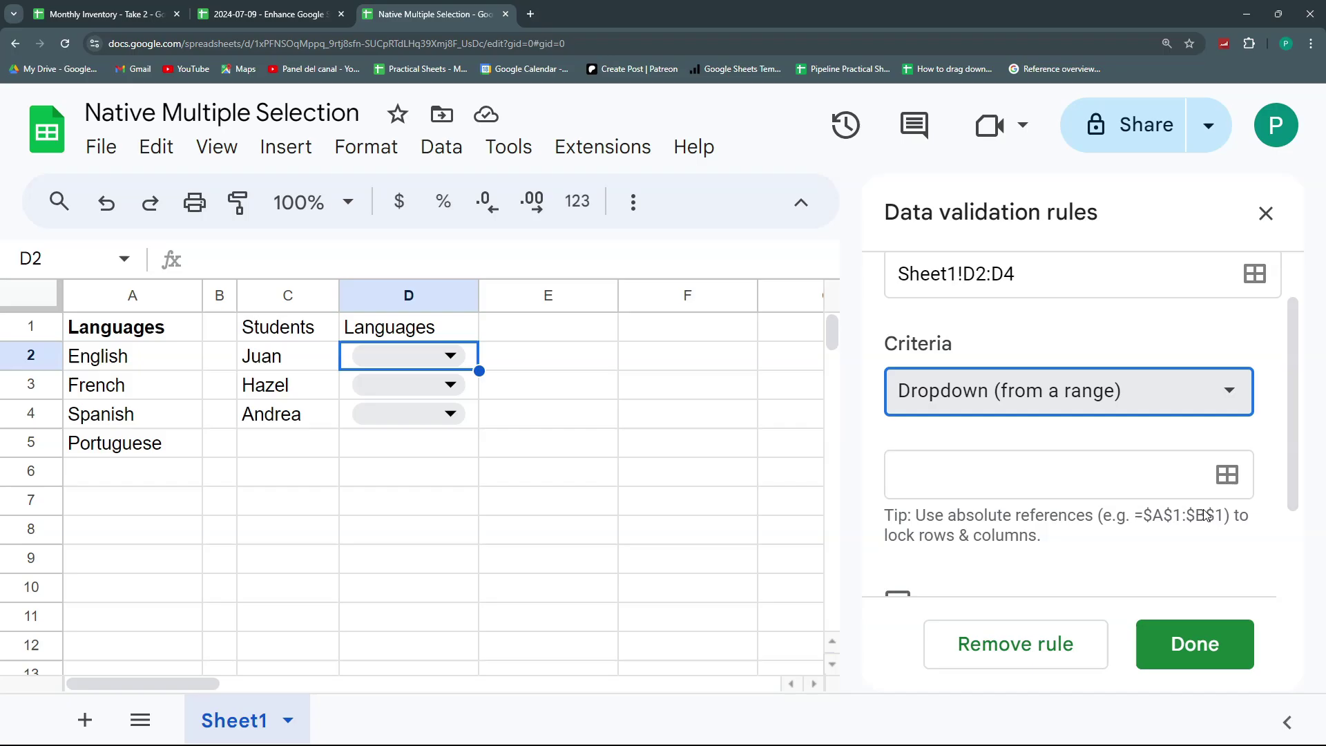
click(1227, 468)
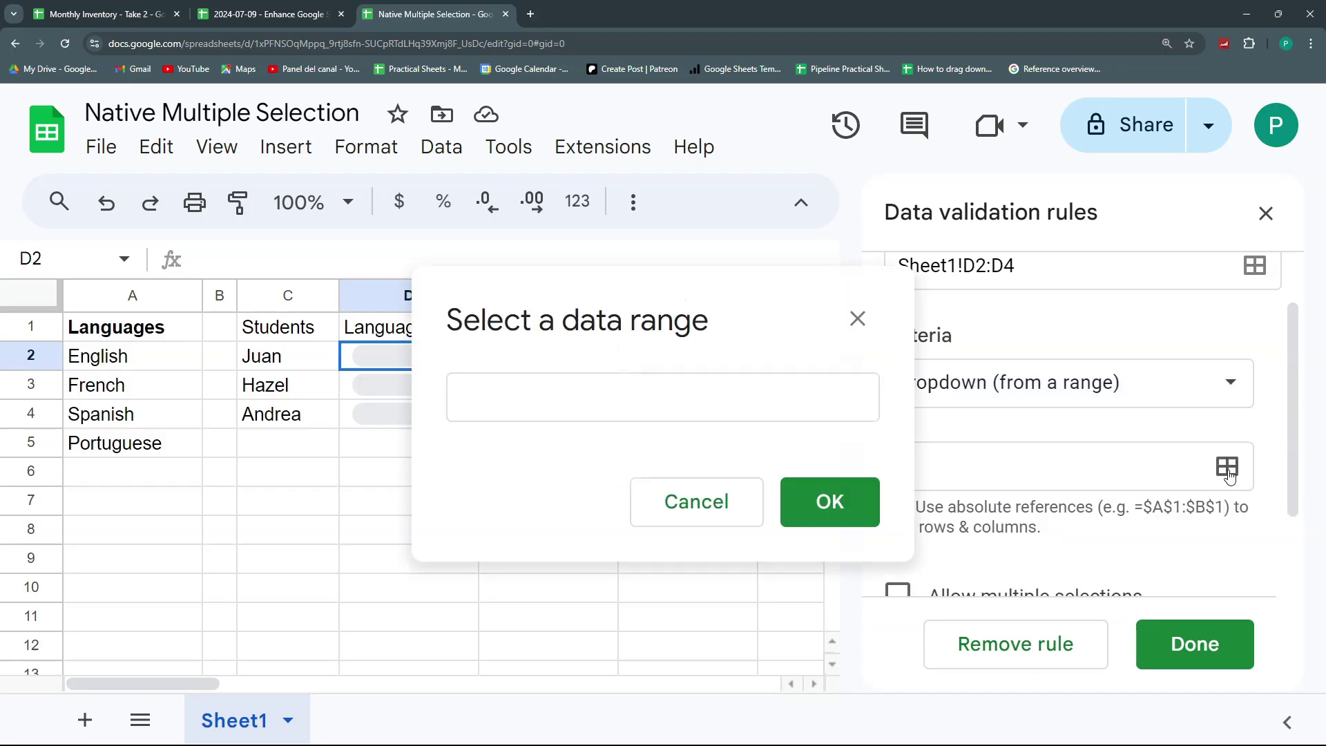
click(734, 388)
drag(85, 365, 124, 616)
click(647, 399)
key(BackSpace)
key(BackSpace)
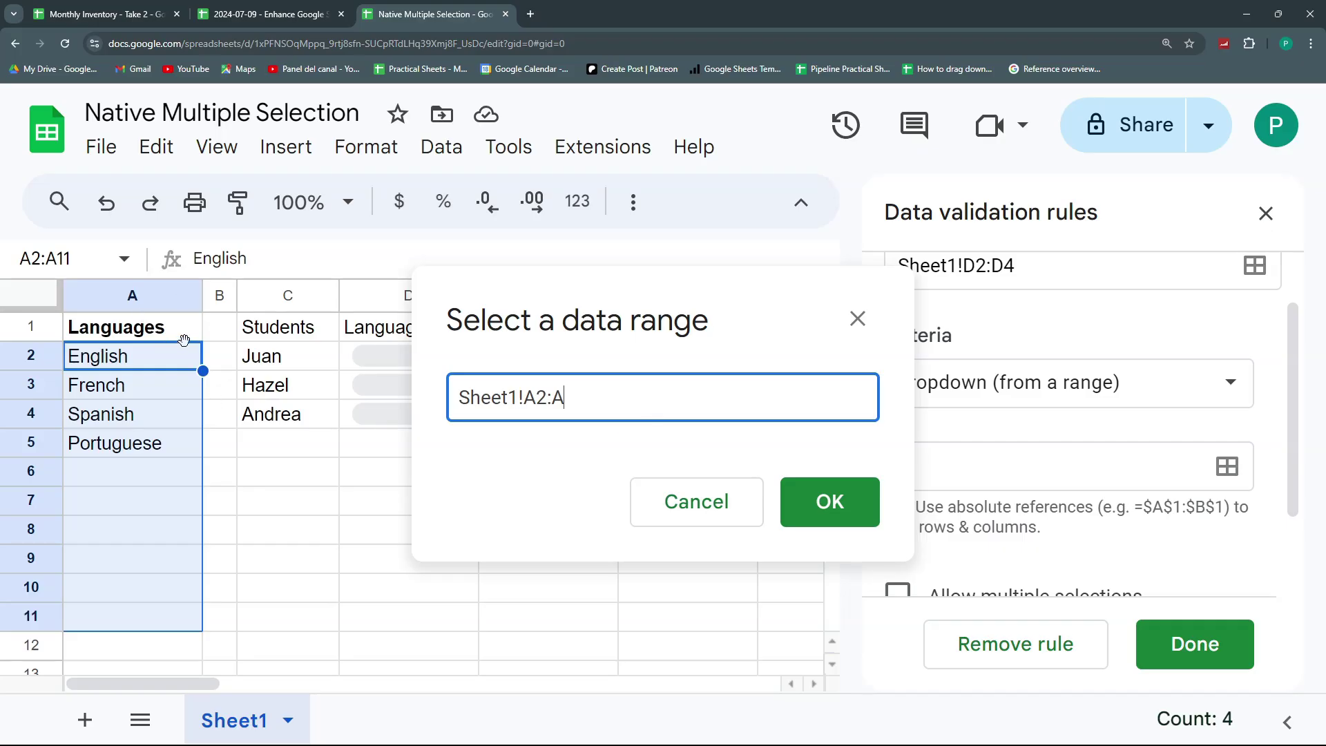
click(844, 510)
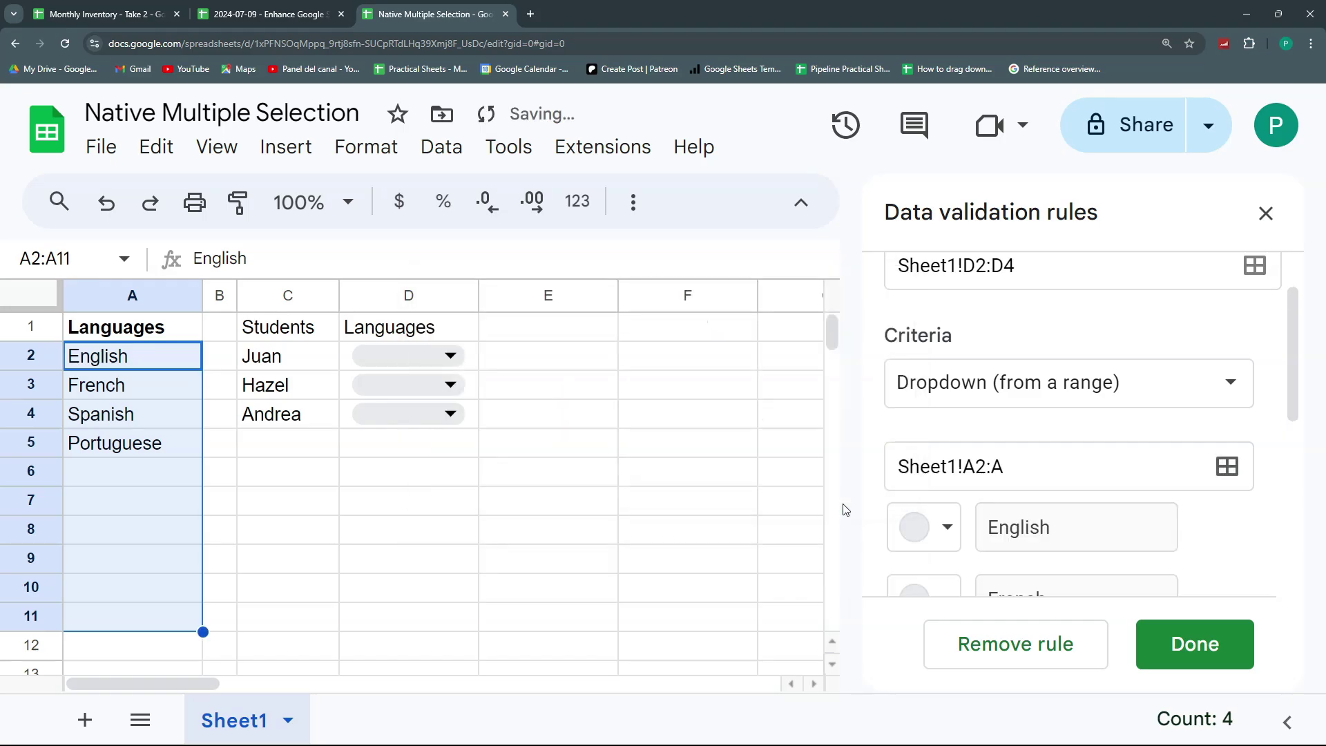
Choose French in the D2 dropdown and allow multiple selections in its validation rule.
click(450, 356)
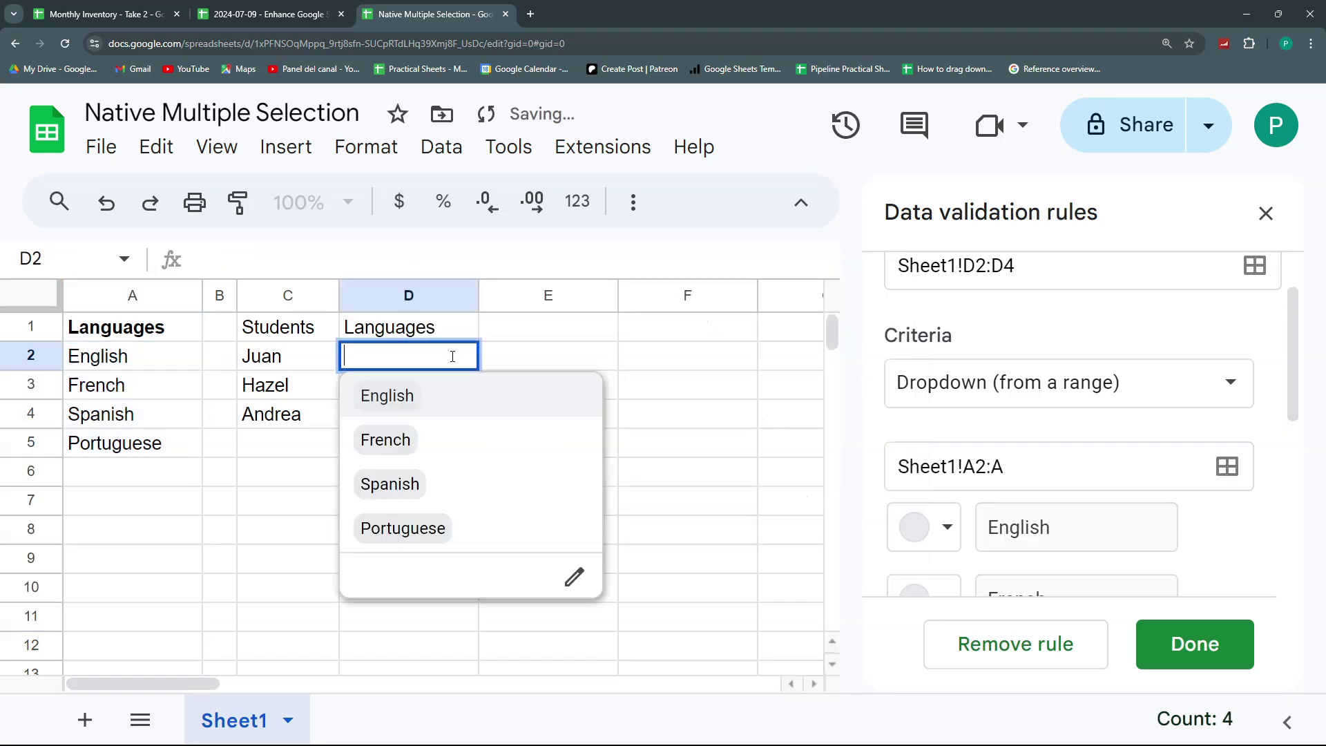
click(444, 439)
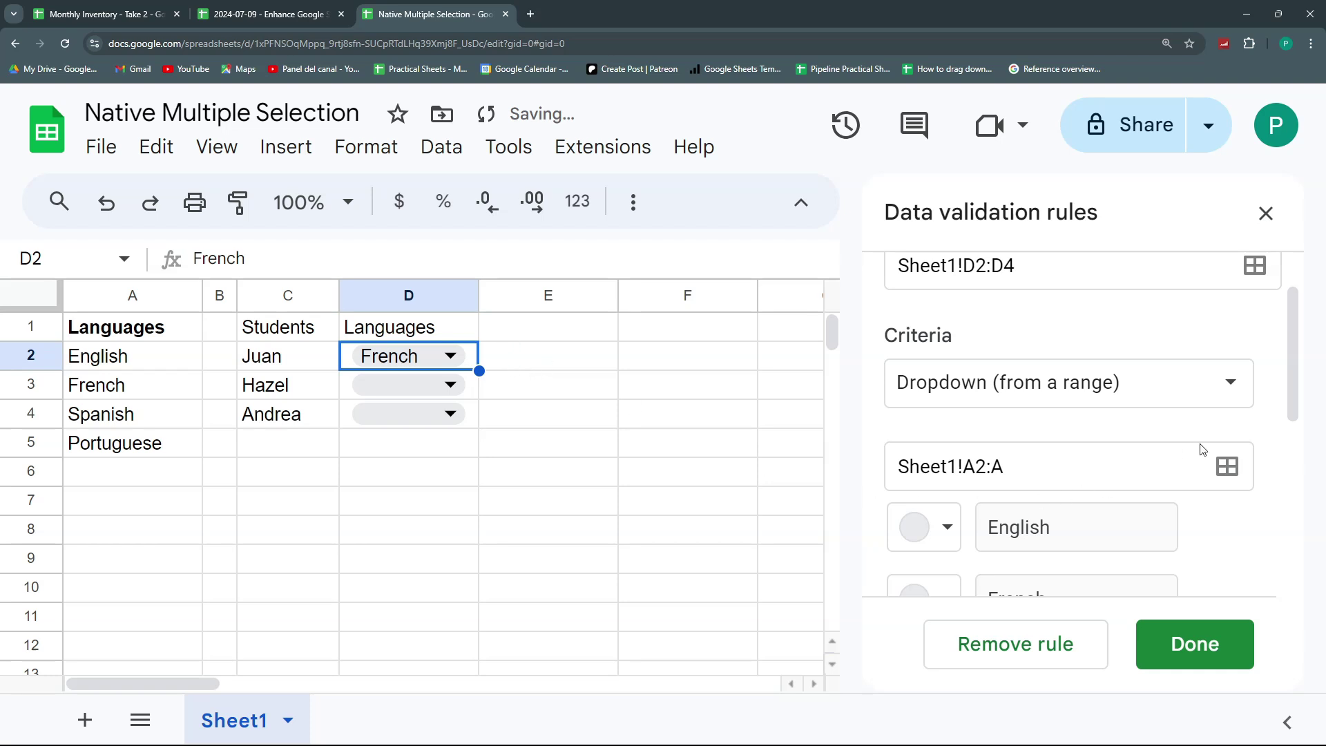
scroll(1263, 461, down, 2)
scroll(1261, 460, down, 4)
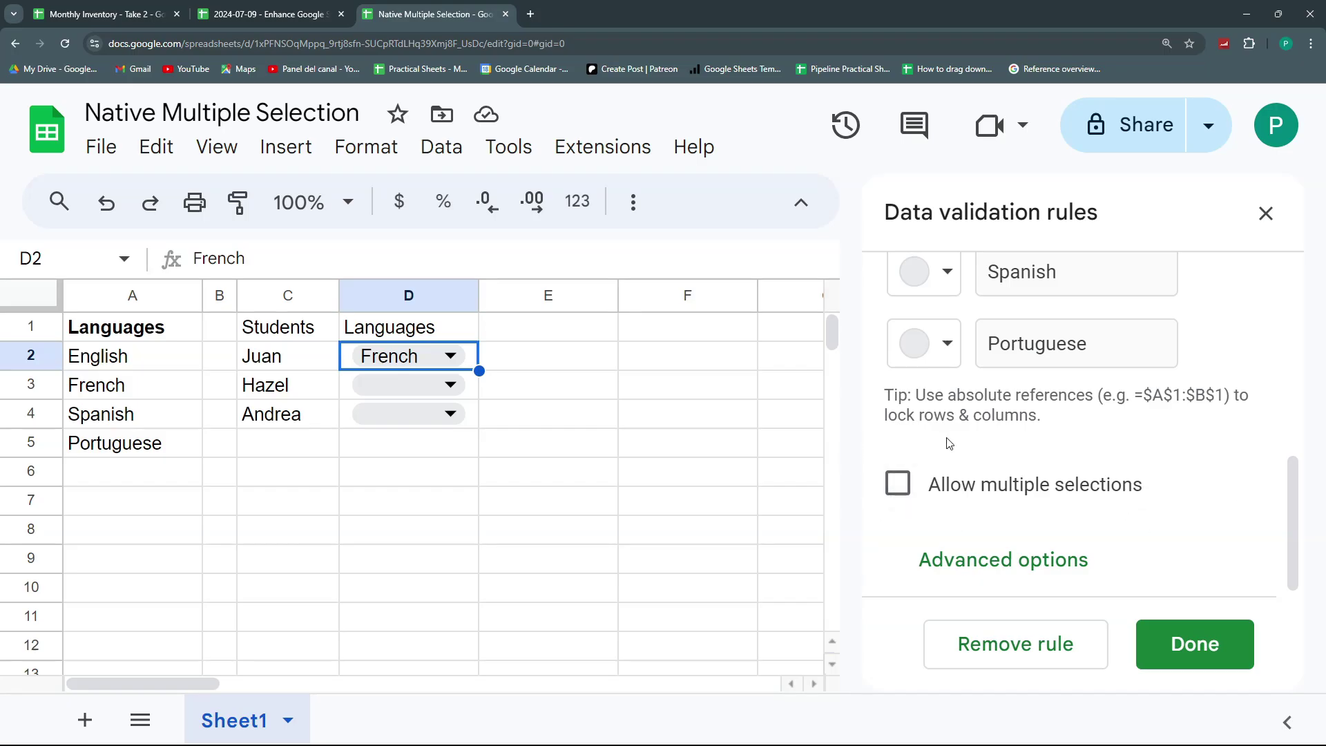
click(900, 490)
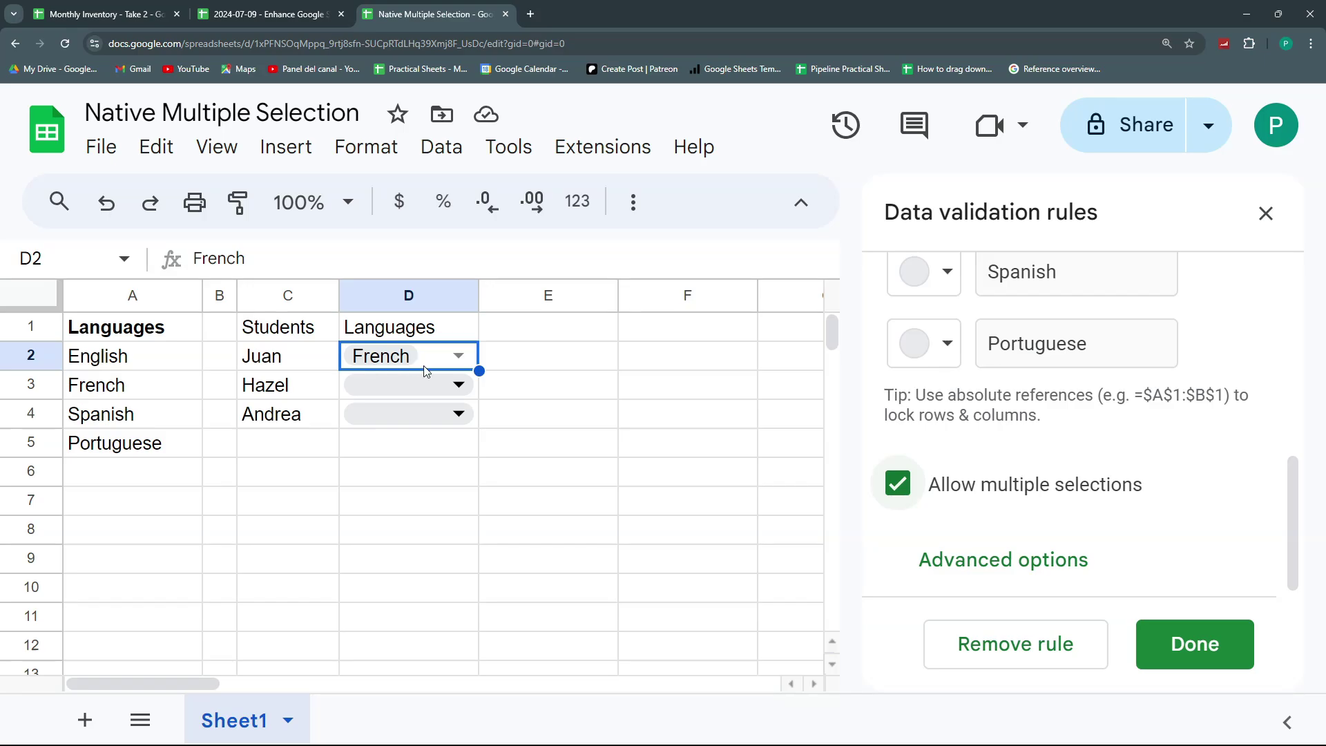
Turn multiple selections off and on again in the rule, comparing the available display styles under the advanced options.
click(896, 486)
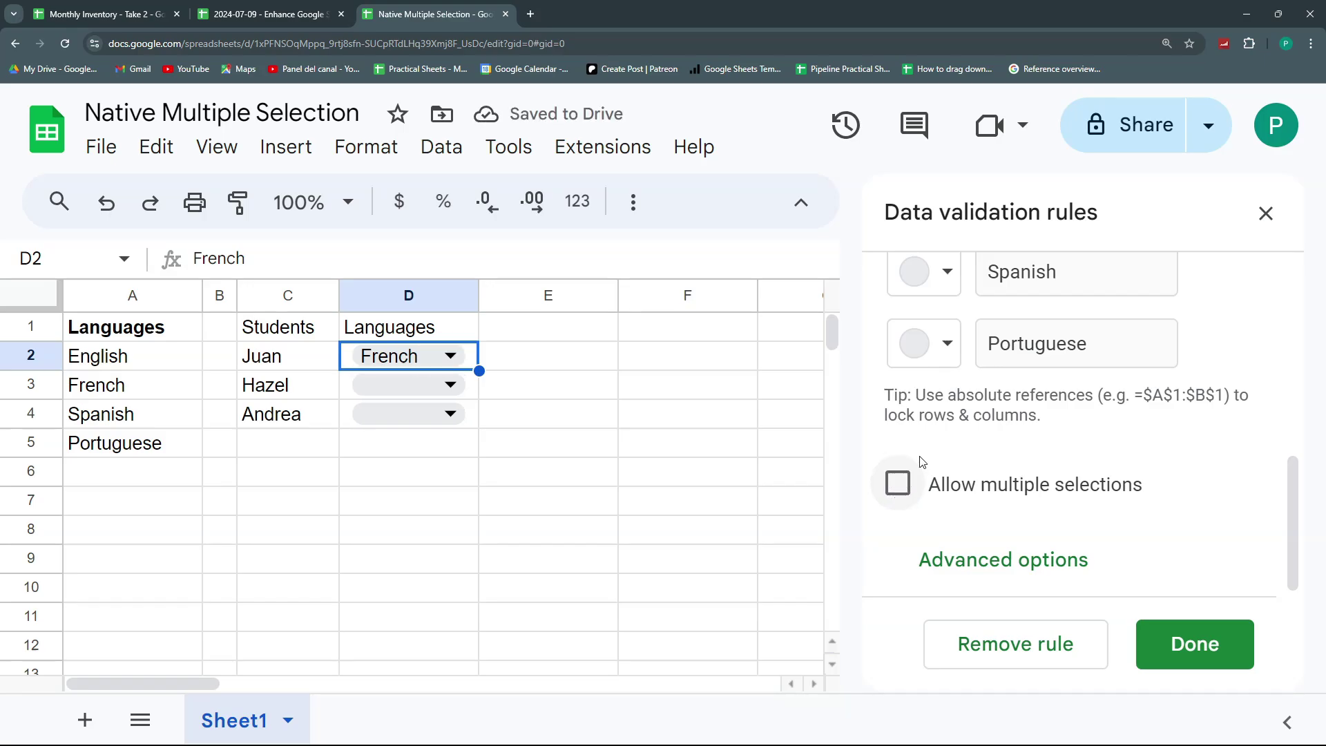
click(981, 561)
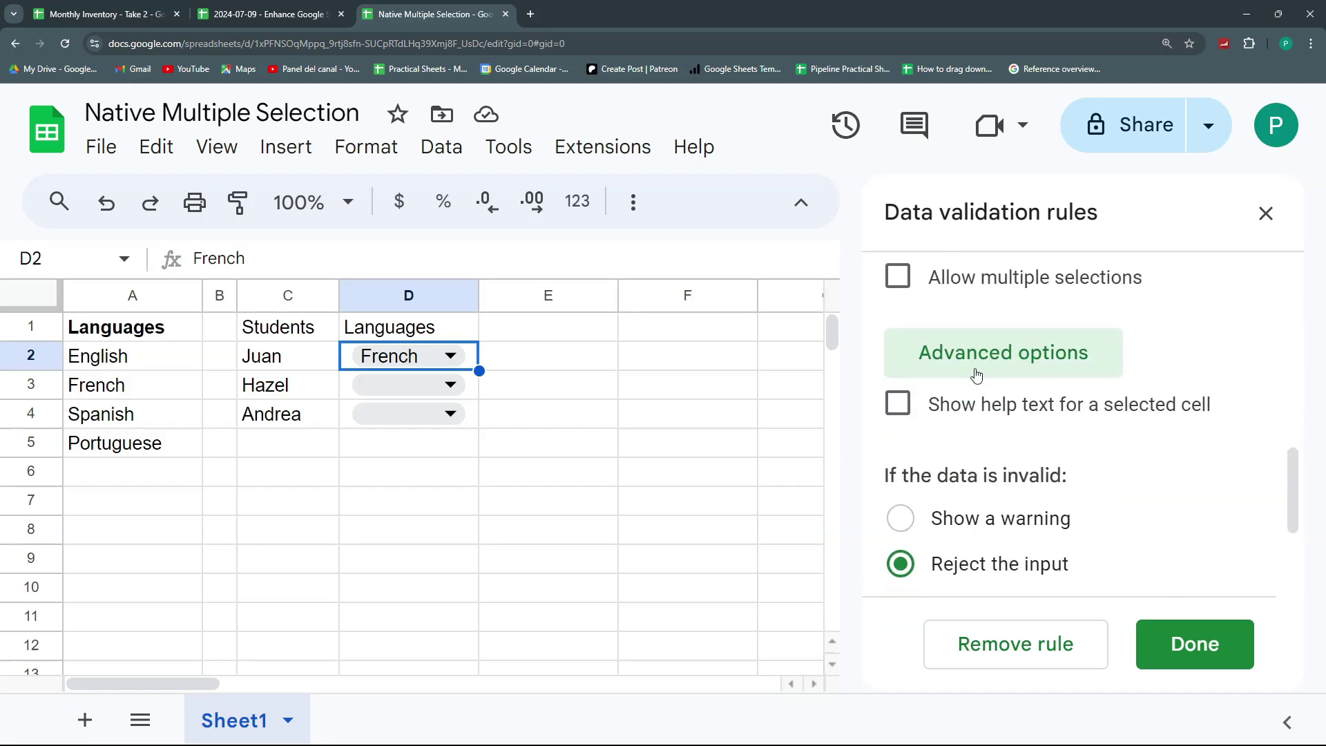
scroll(992, 483, down, 3)
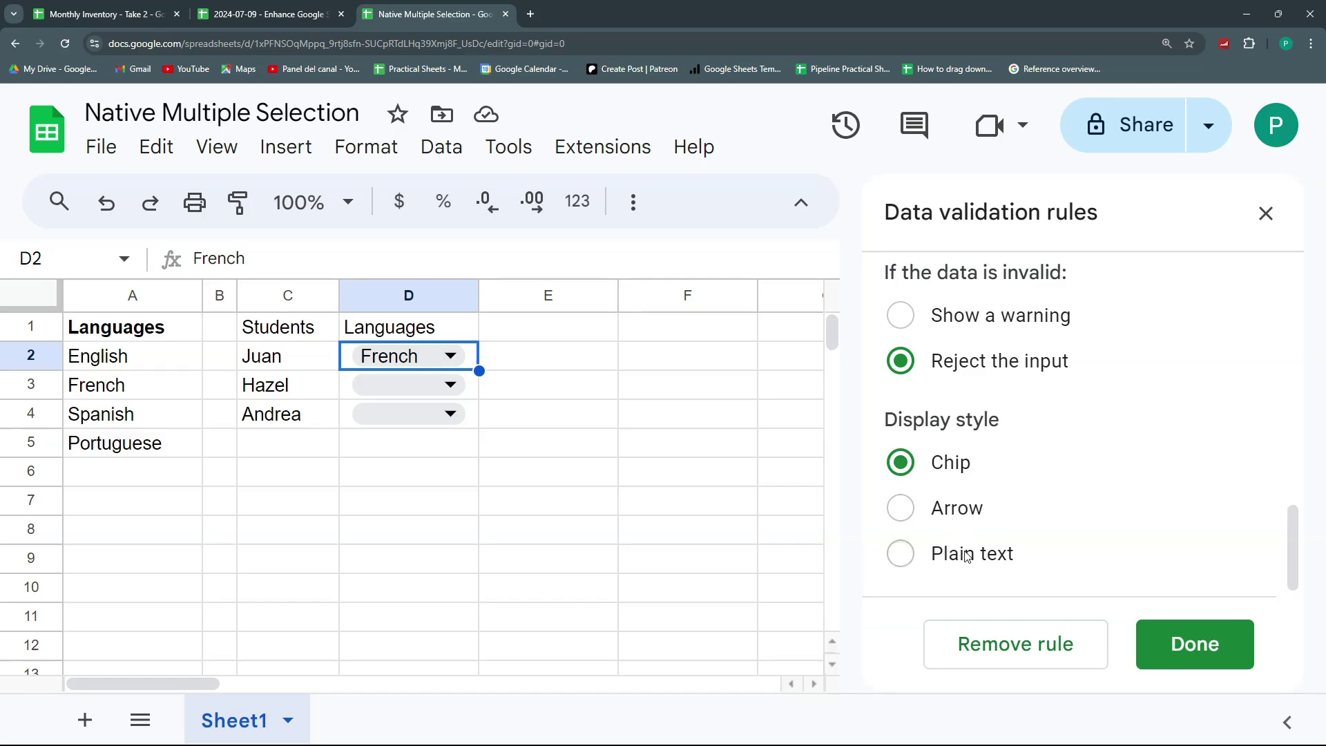
scroll(968, 556, up, 3)
click(898, 487)
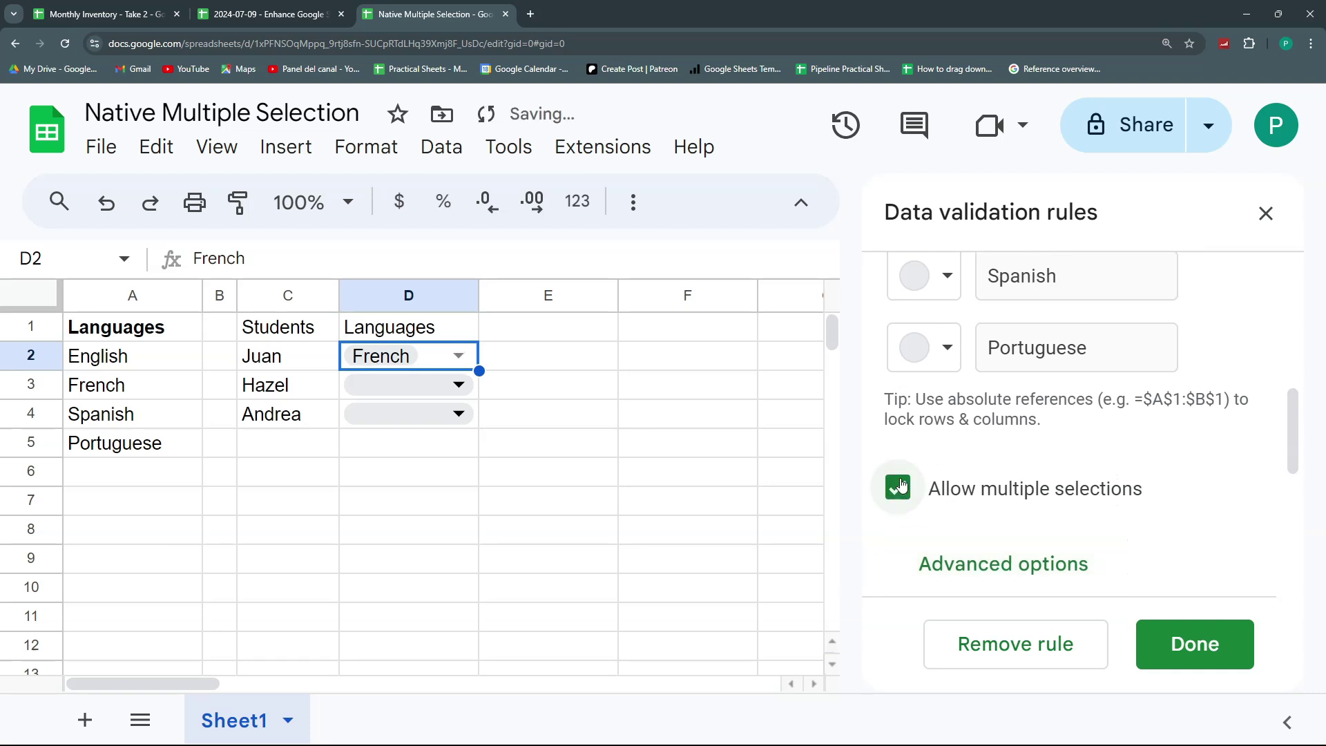
scroll(939, 566, down, 5)
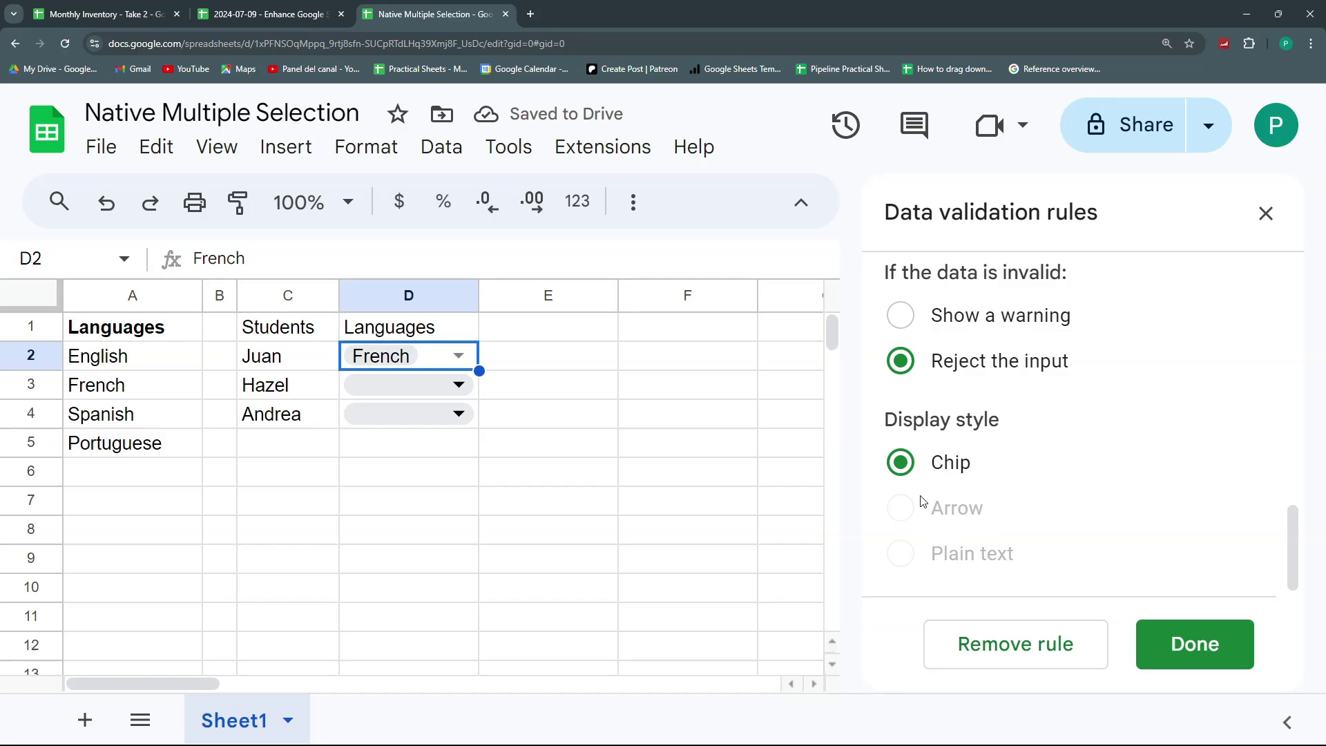
scroll(984, 550, up, 3)
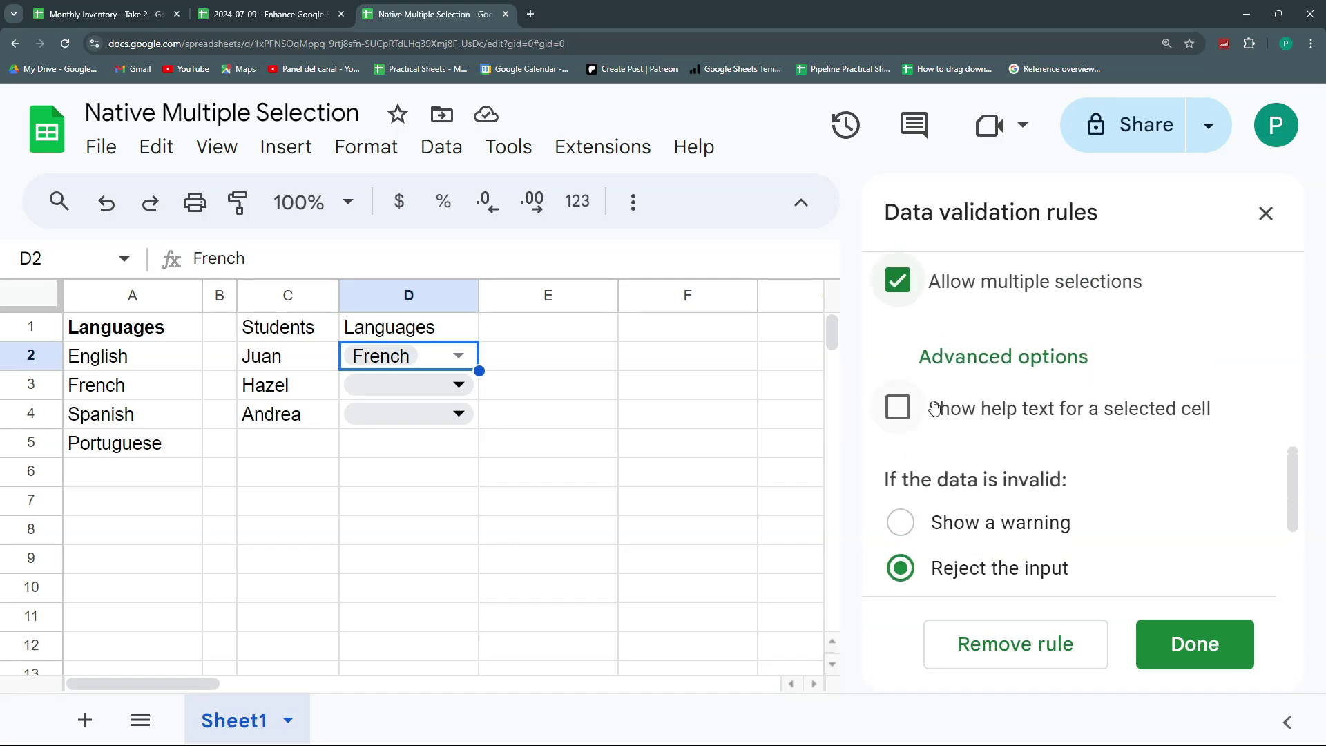
Disallow multiple selections and try the Arrow and Plain text display styles for the Languages dropdowns.
click(898, 283)
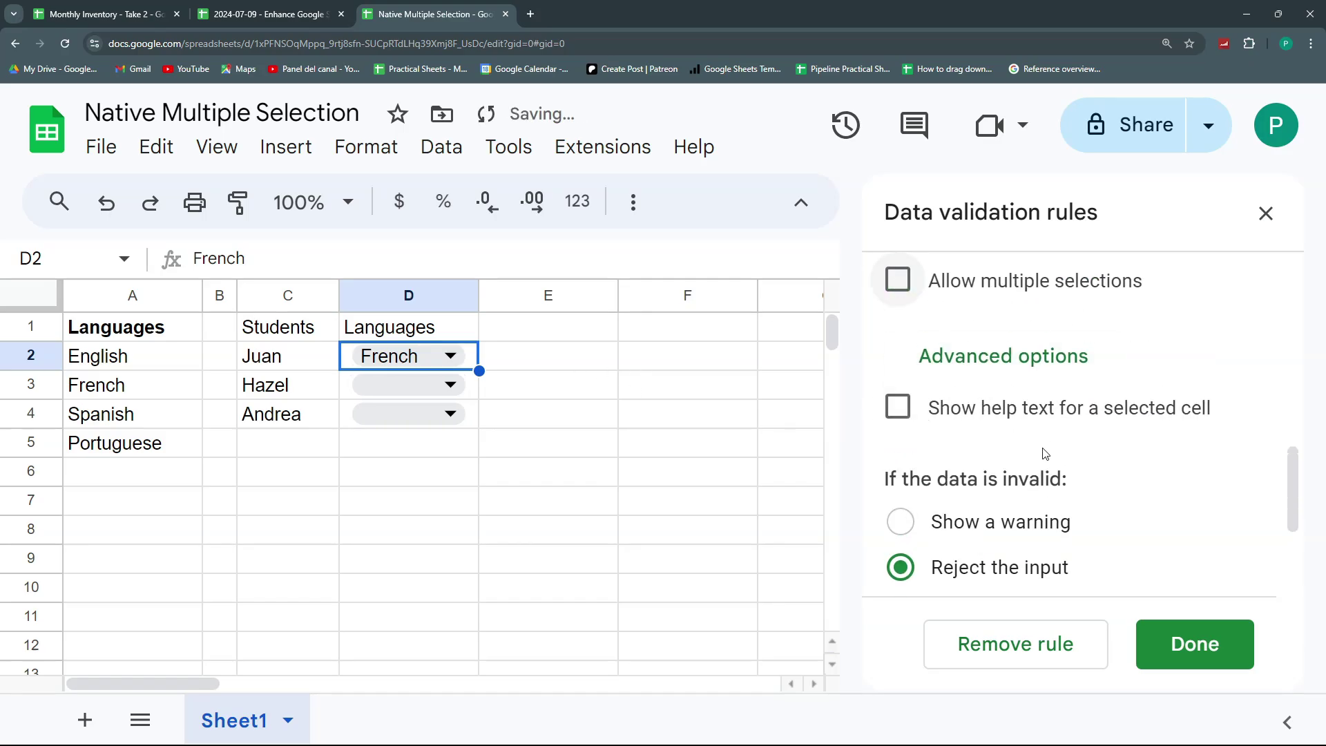
scroll(900, 508, down, 3)
click(901, 508)
scroll(901, 484, up, 4)
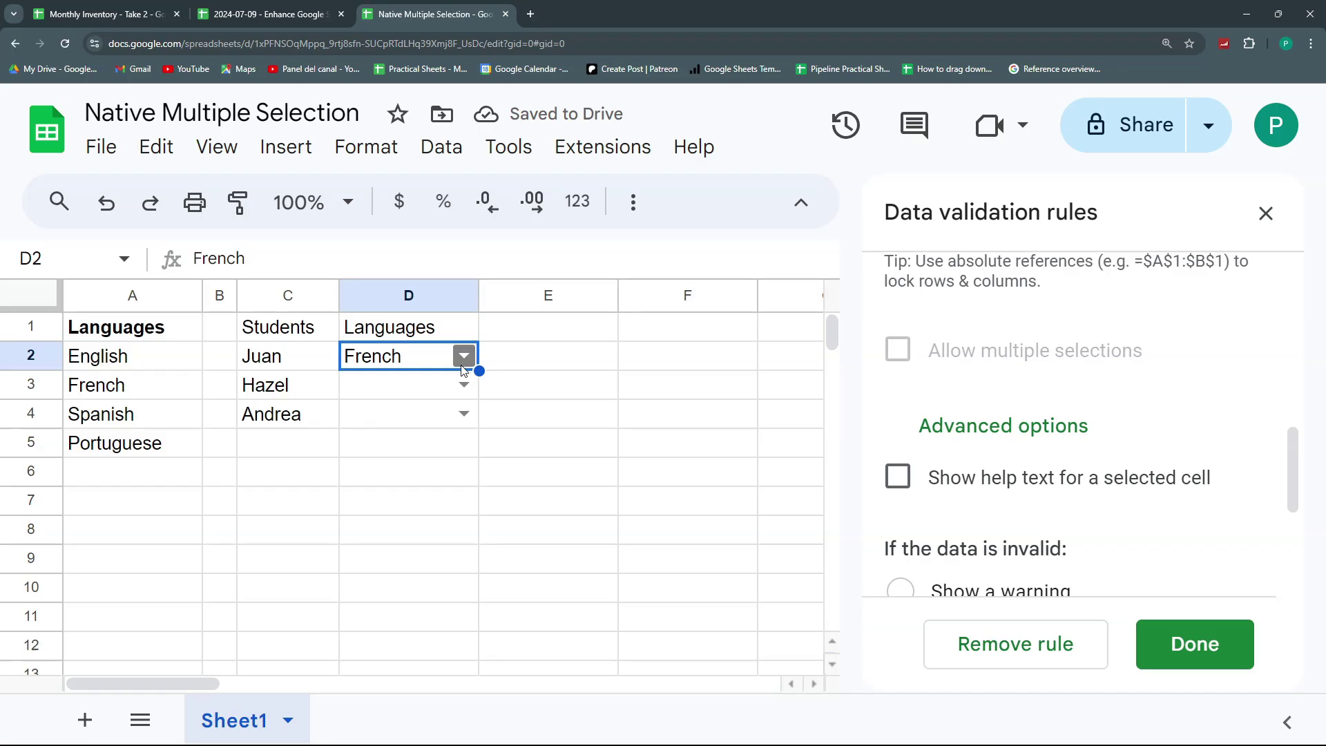
scroll(968, 484, down, 4)
click(901, 553)
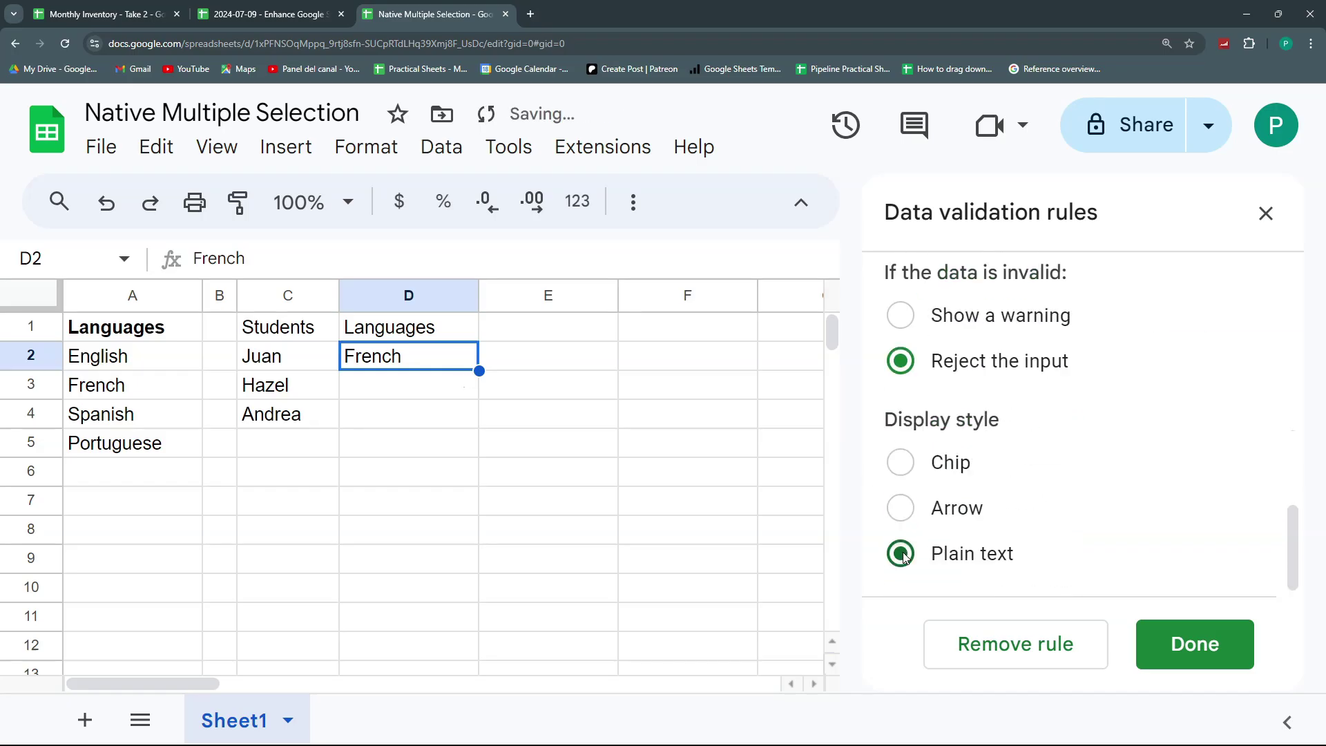
scroll(967, 512, up, 4)
scroll(988, 473, down, 4)
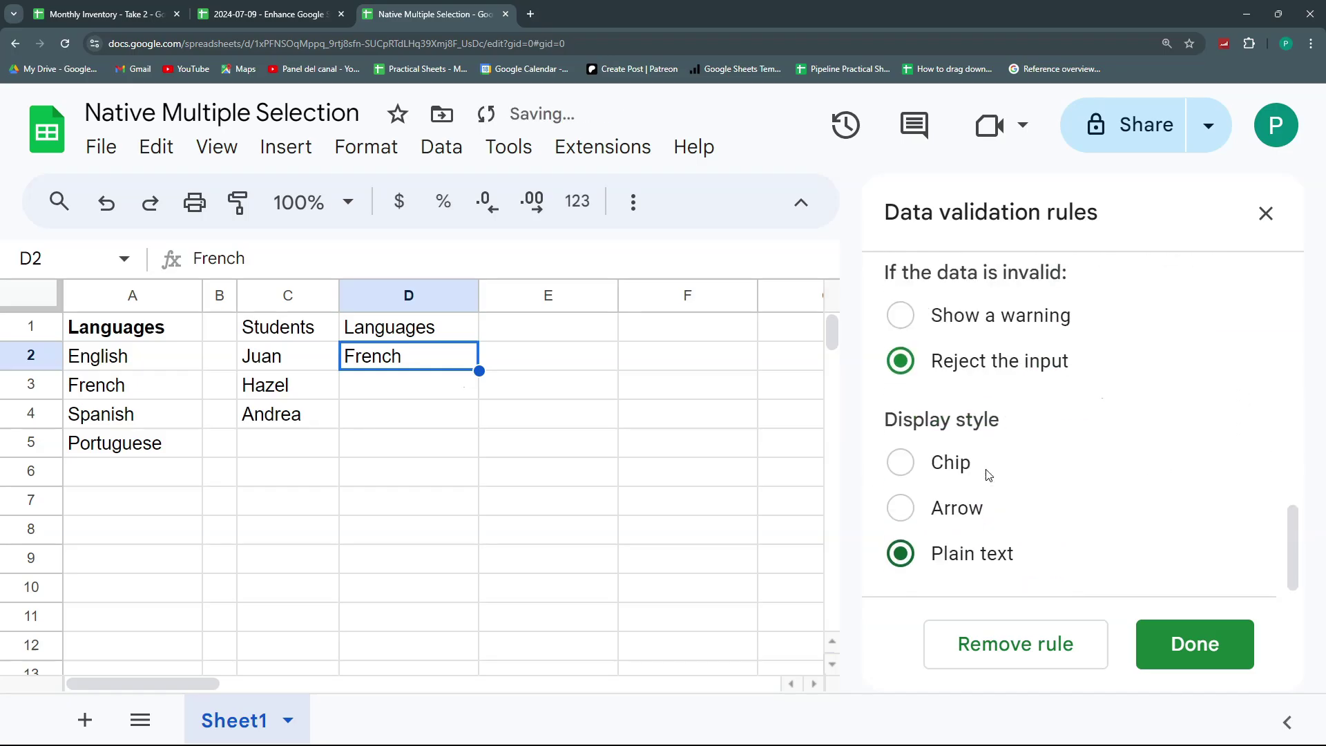
Restore the Chip display style and allow multiple selections in the rule again.
click(901, 469)
scroll(937, 475, up, 3)
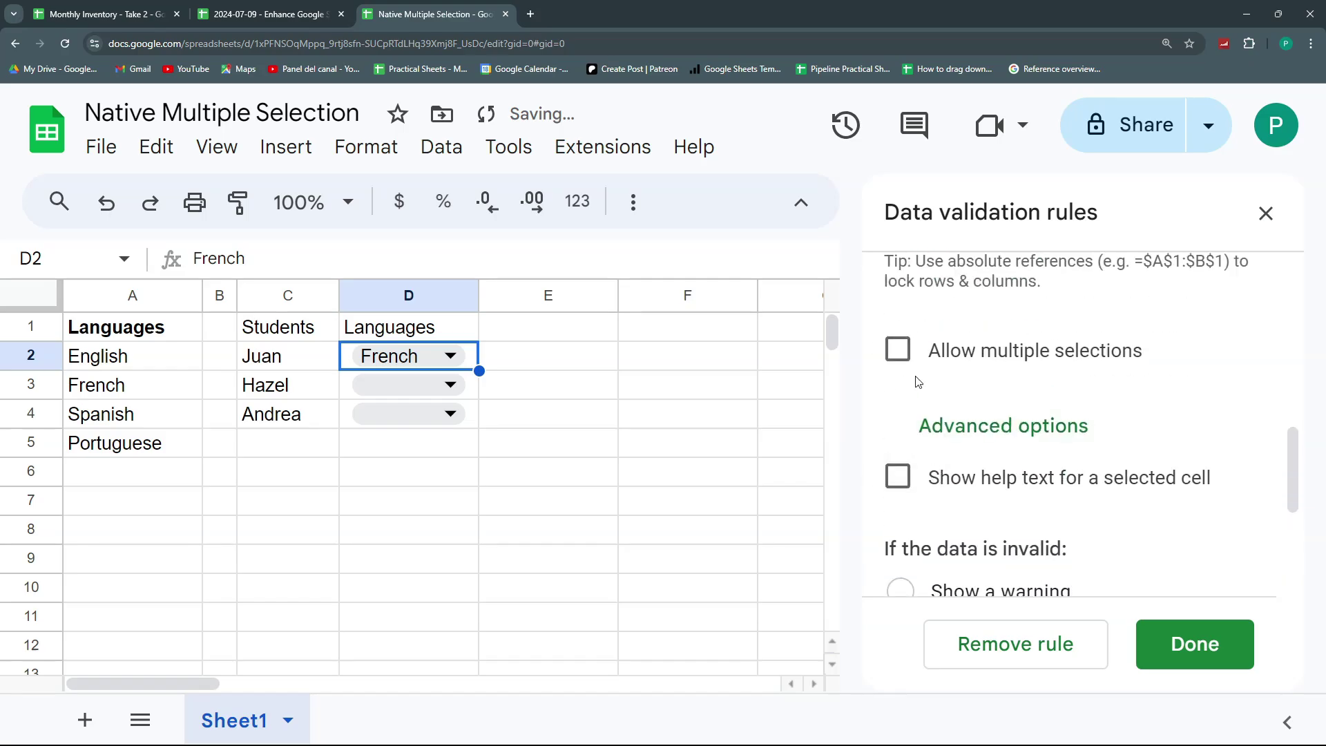
click(898, 350)
Try Show a warning for invalid data, return to Reject the input, and save the rule.
scroll(959, 426, down, 2)
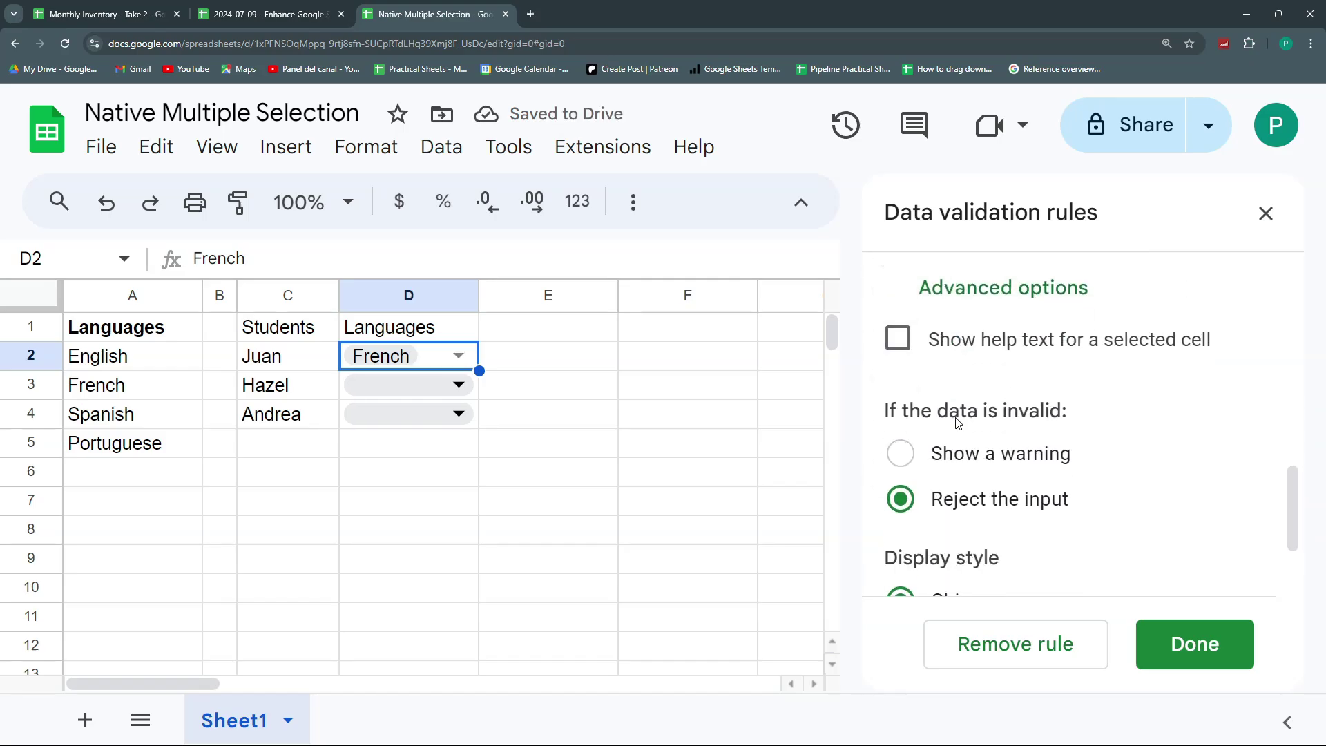
click(920, 459)
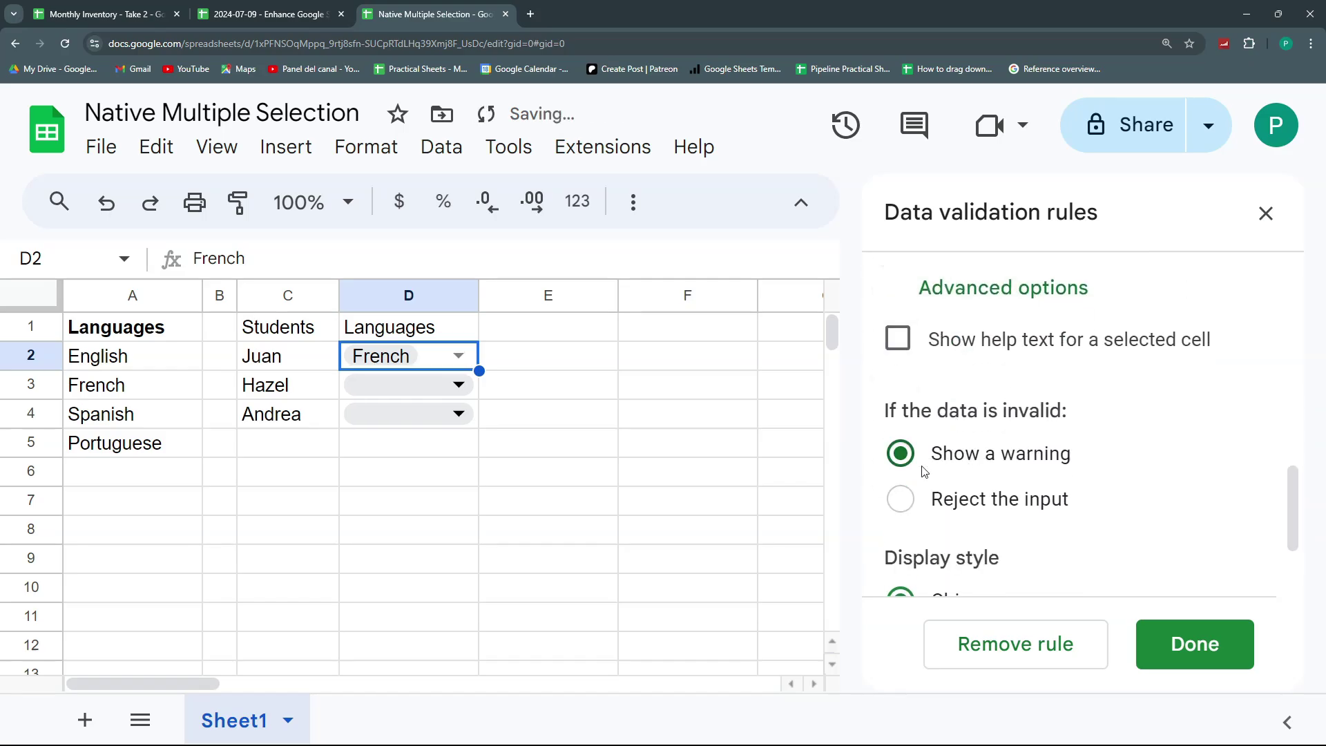
click(902, 498)
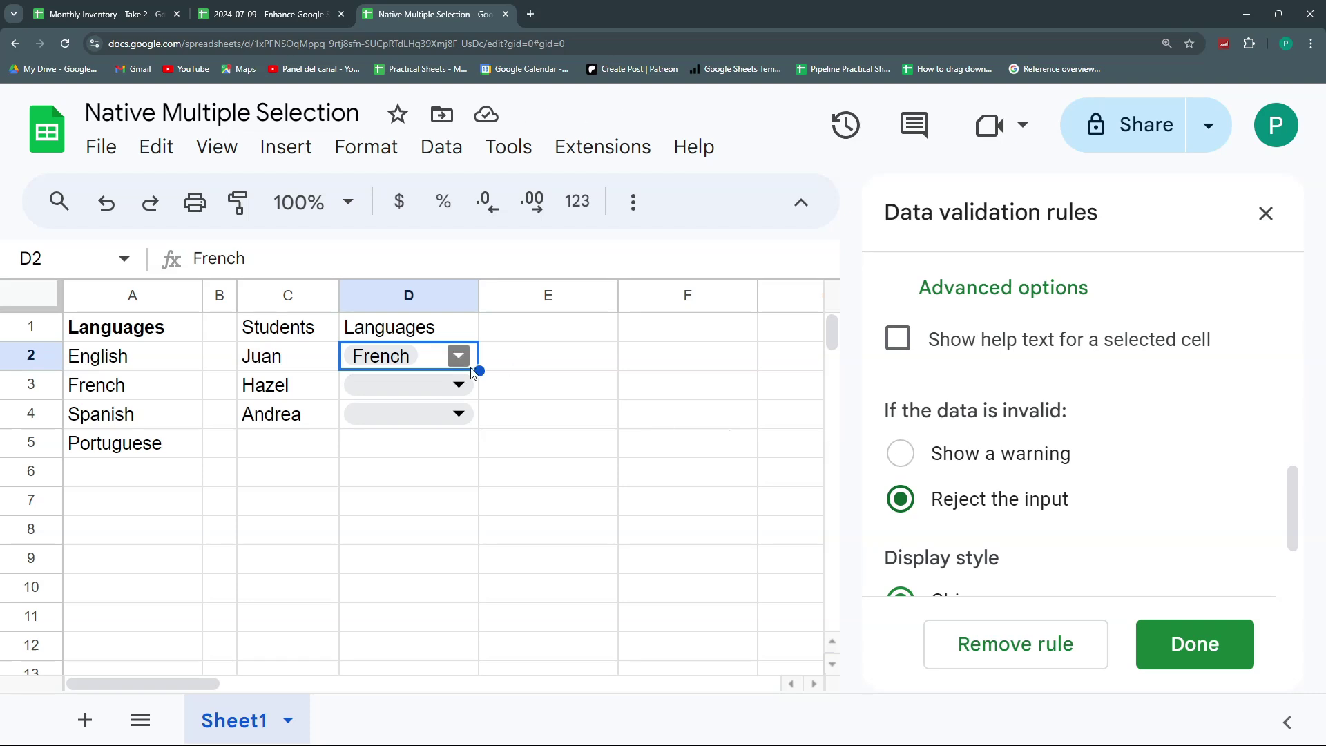
click(1184, 645)
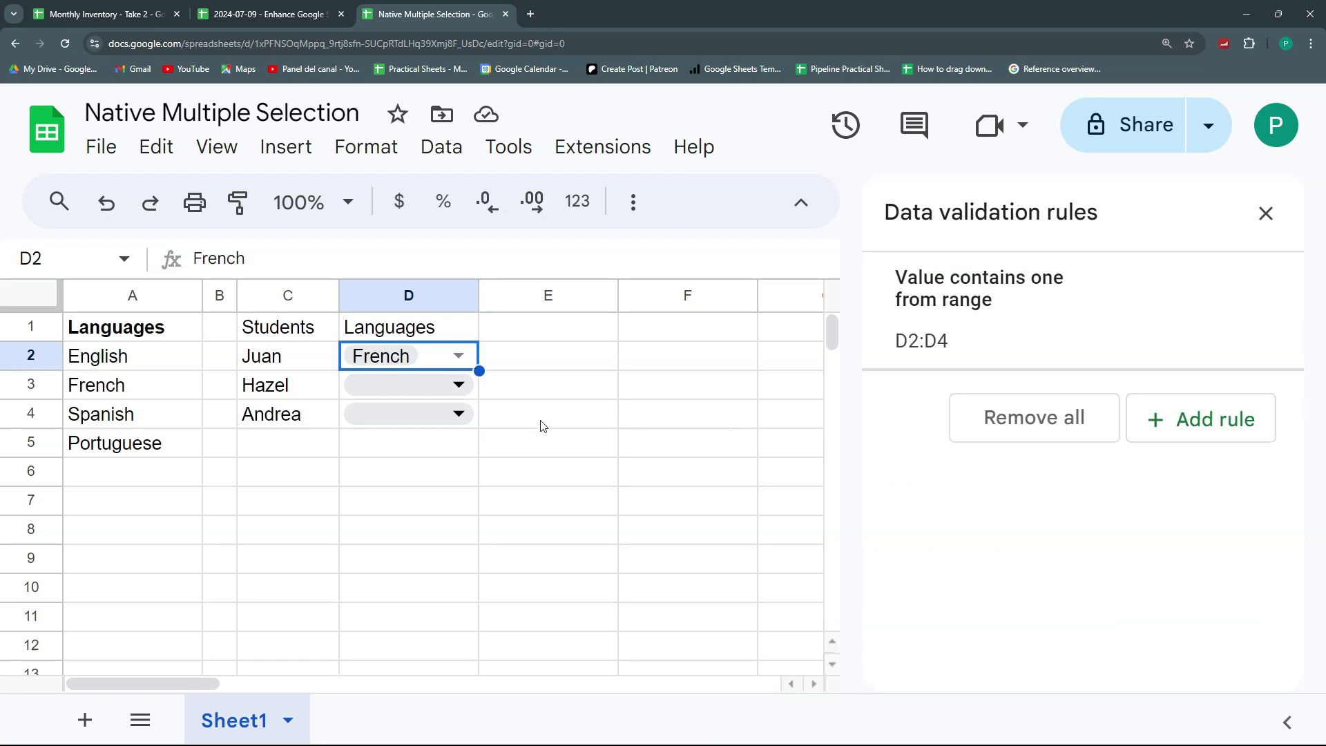
Try to enter Italian, a language missing from the source list, in dropdown cell D3.
click(478, 391)
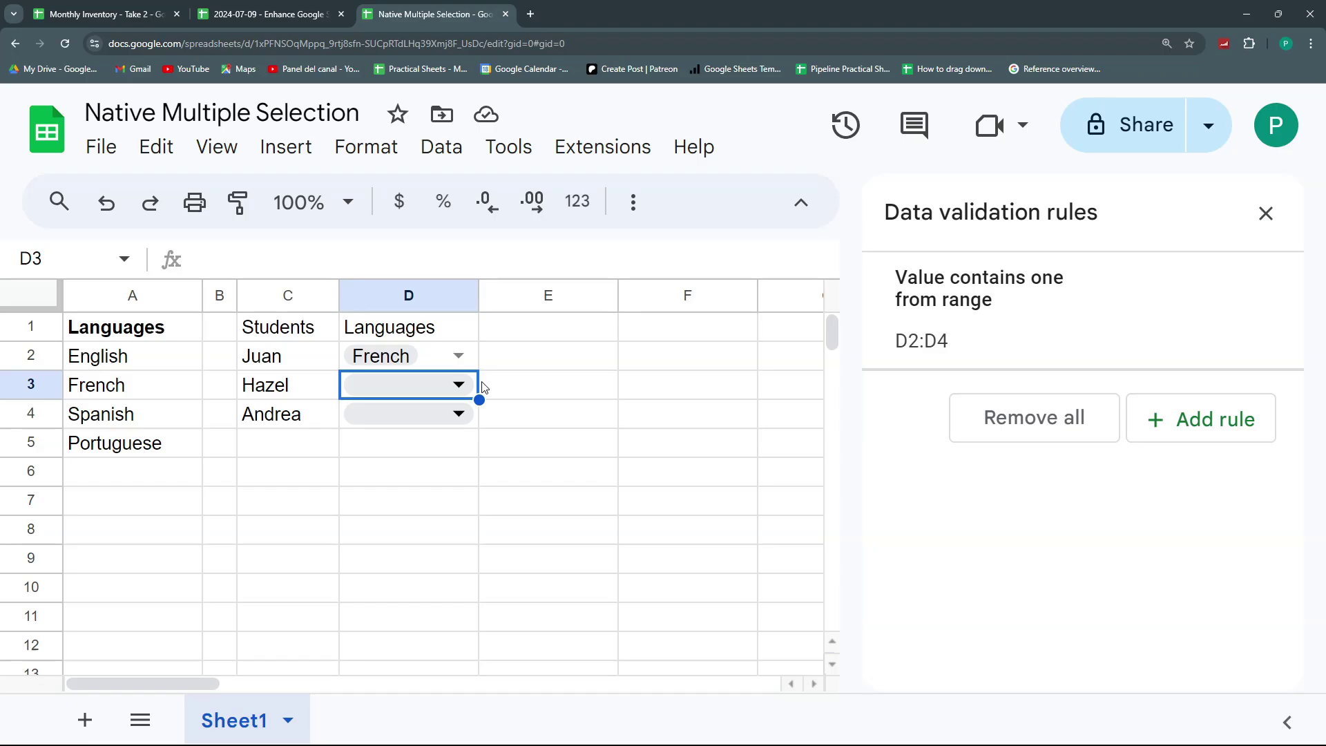
key(Return)
text(Italian)
key(Return)
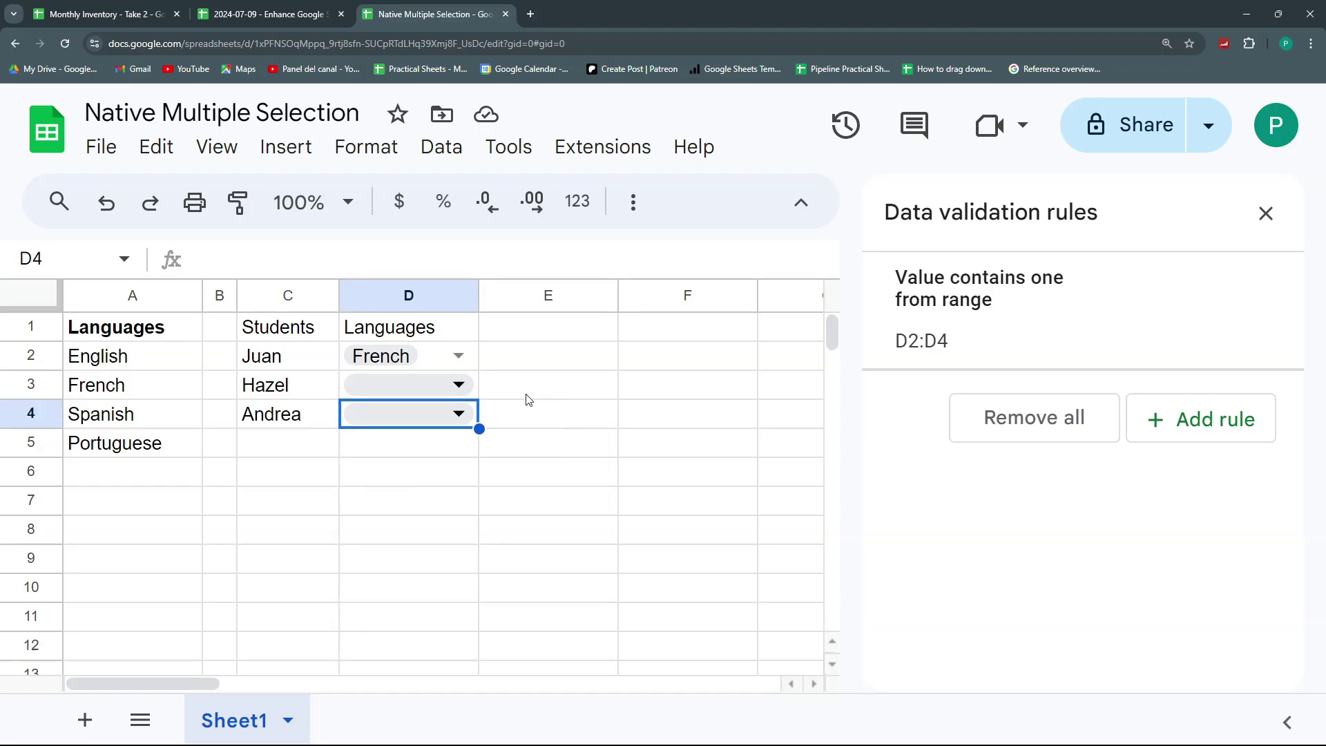
Set the D2:D4 rule to show a warning for invalid data and save it.
click(986, 326)
scroll(1147, 536, down, 6)
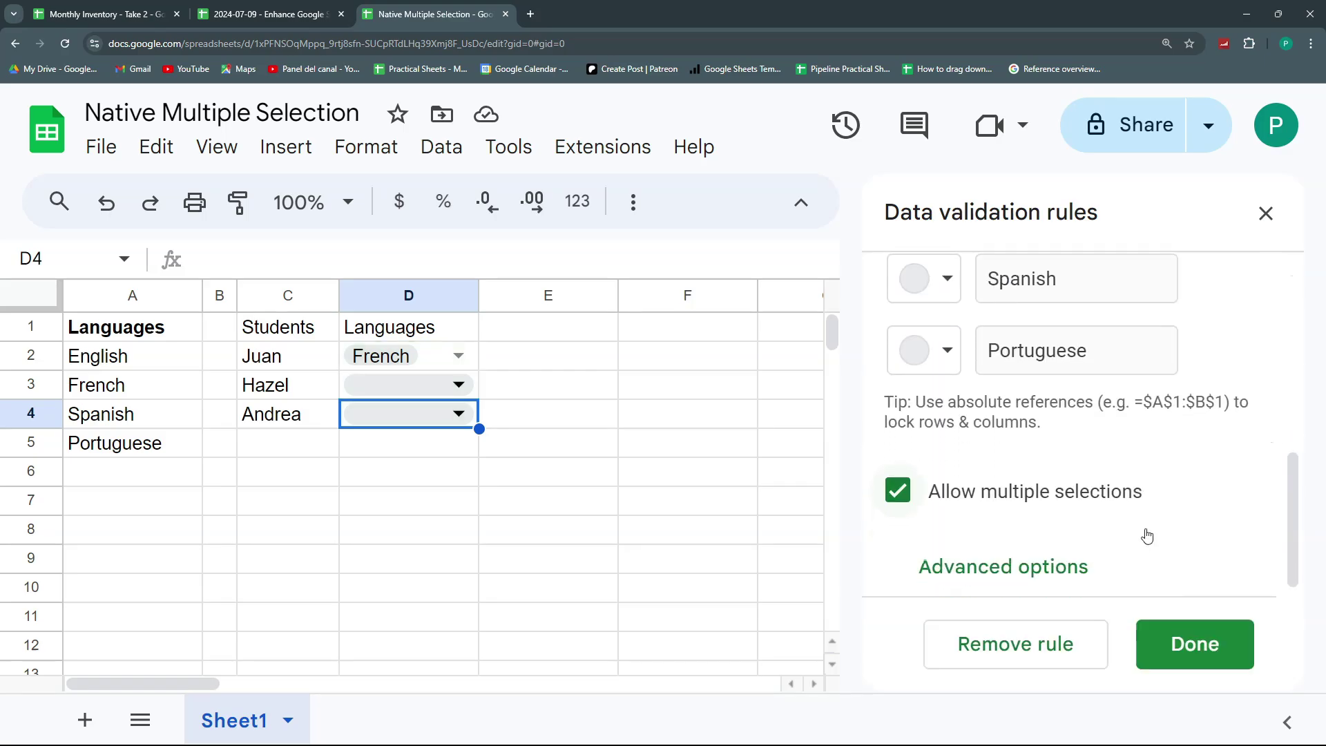
click(1030, 553)
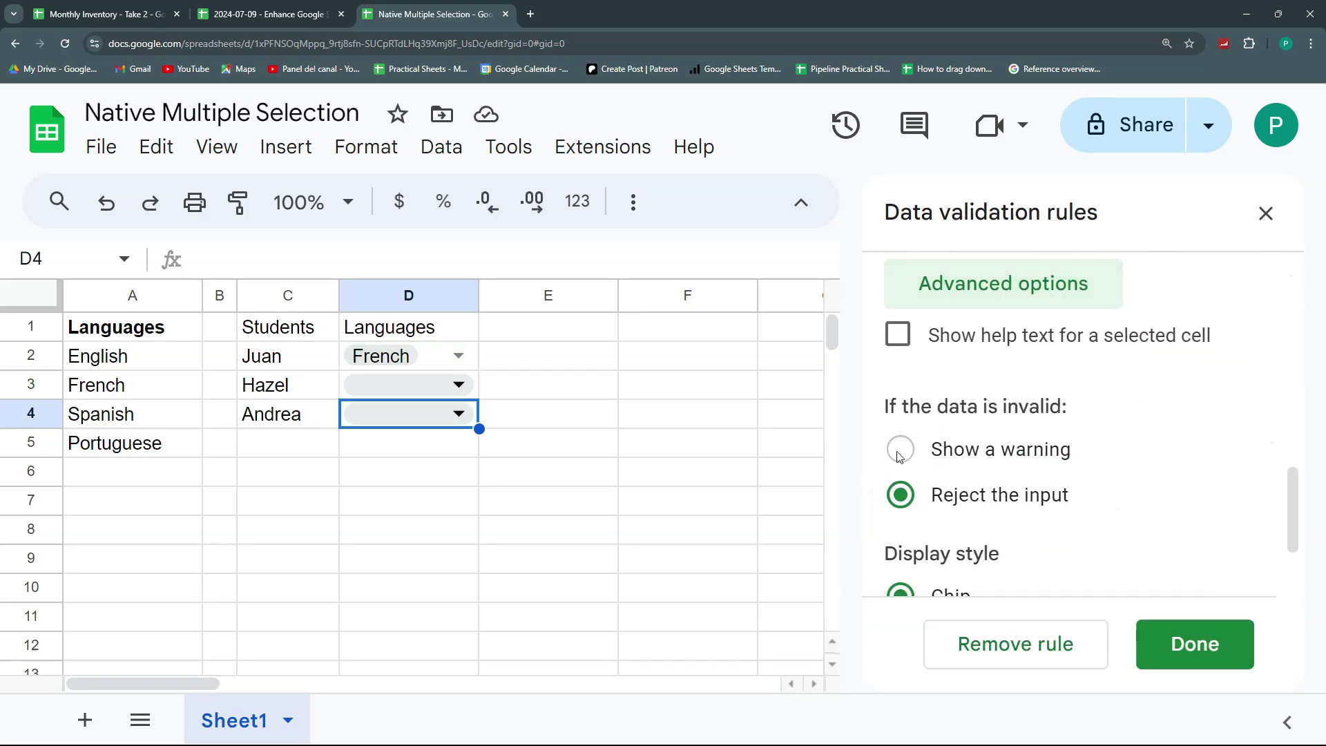
click(900, 455)
click(1204, 625)
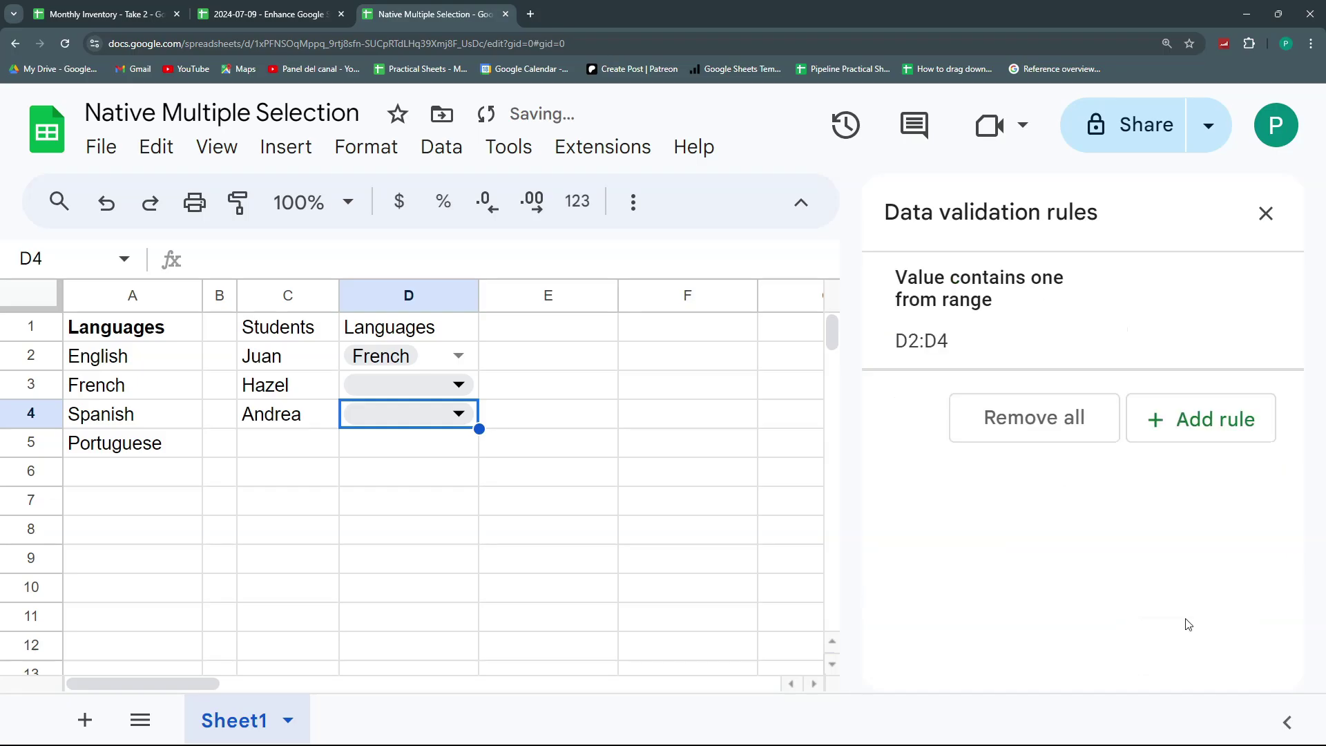
Set the D2:D4 rule to reject invalid input and review its range, criteria and source list.
click(1009, 306)
scroll(1051, 493, down, 5)
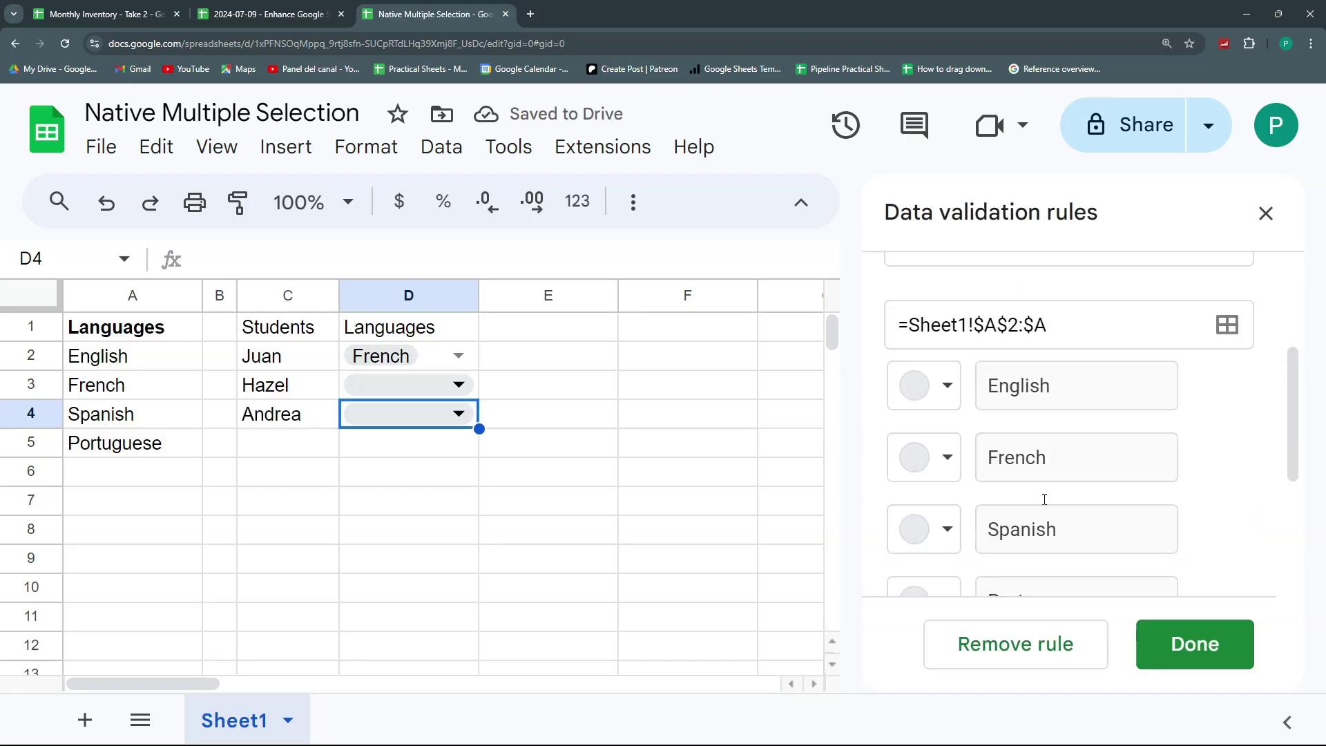
scroll(1041, 561, down, 4)
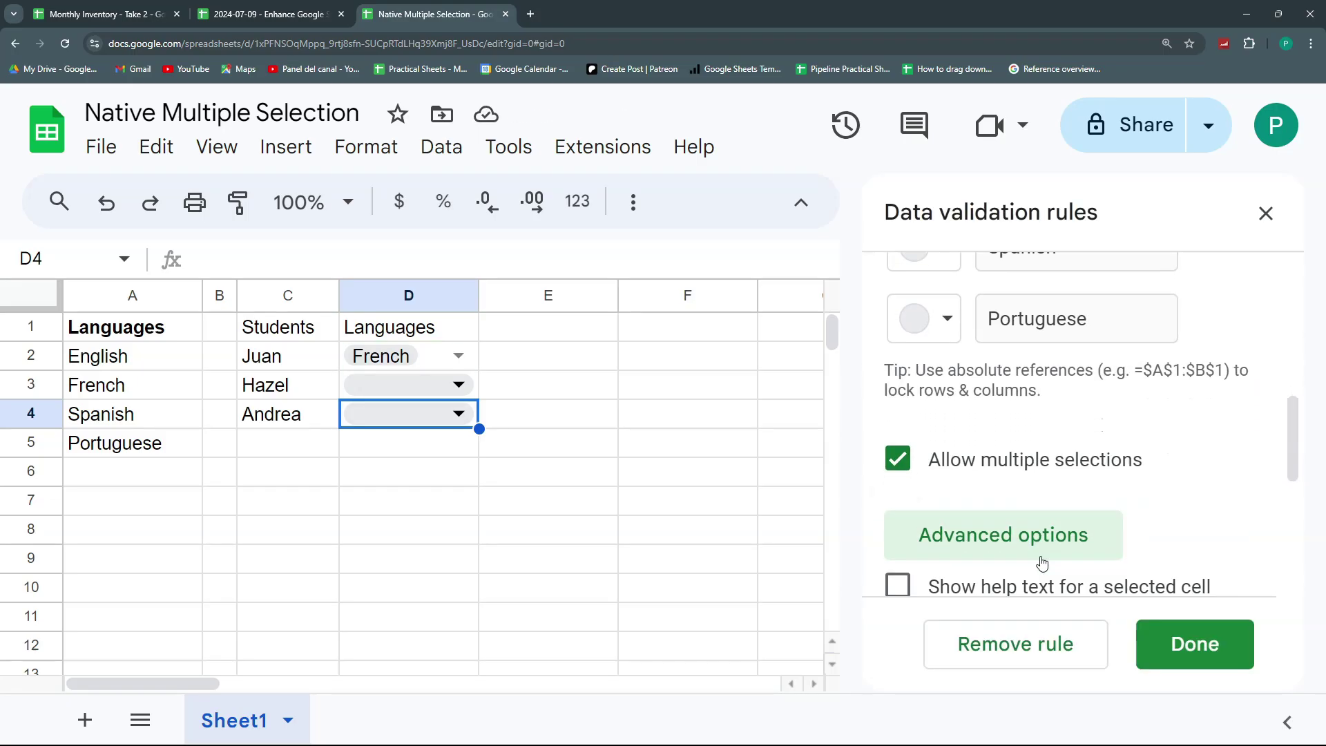
scroll(950, 492, down, 2)
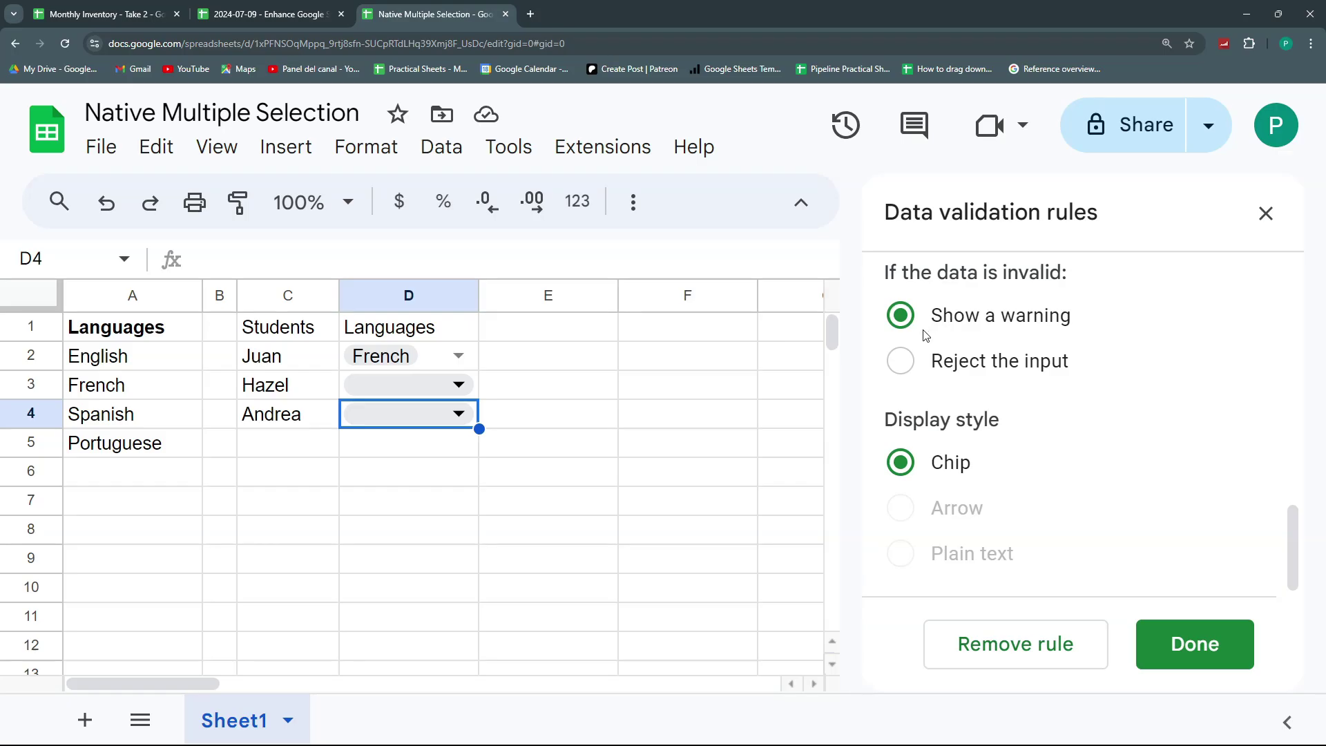
click(906, 364)
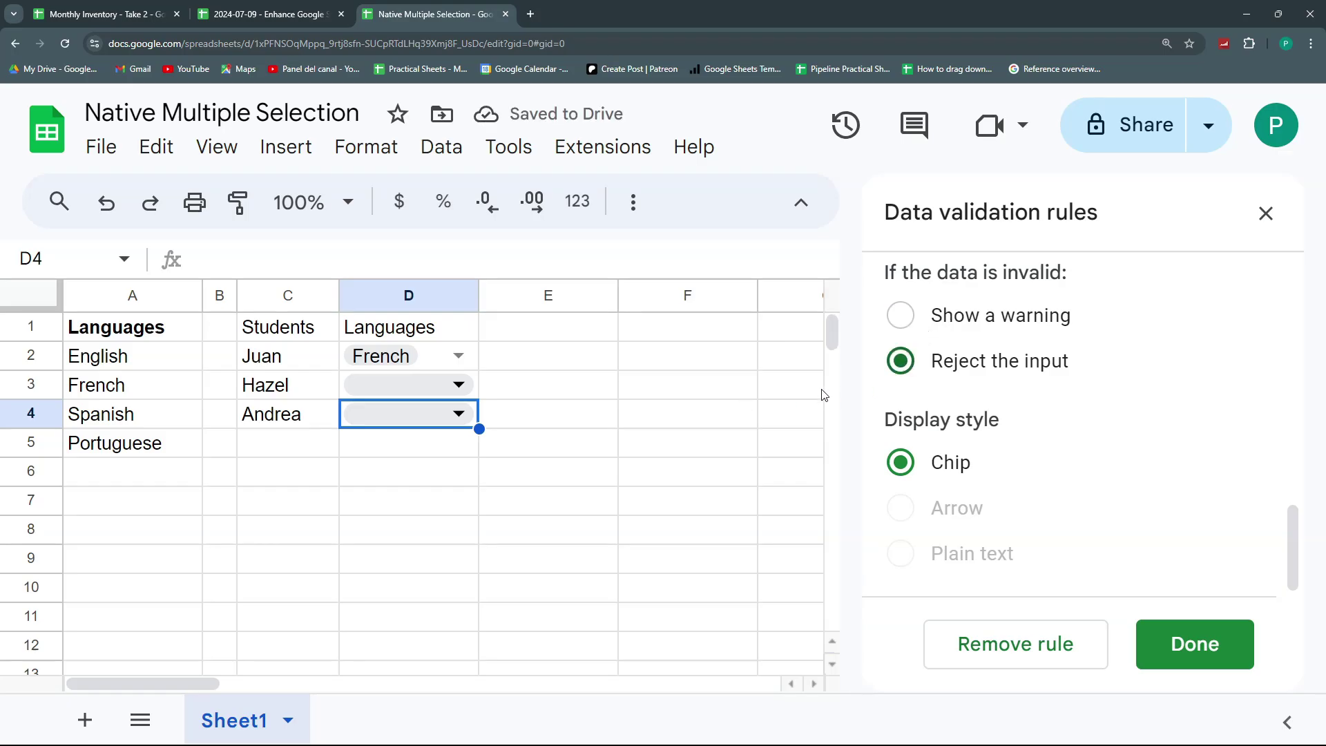
scroll(878, 393, up, 8)
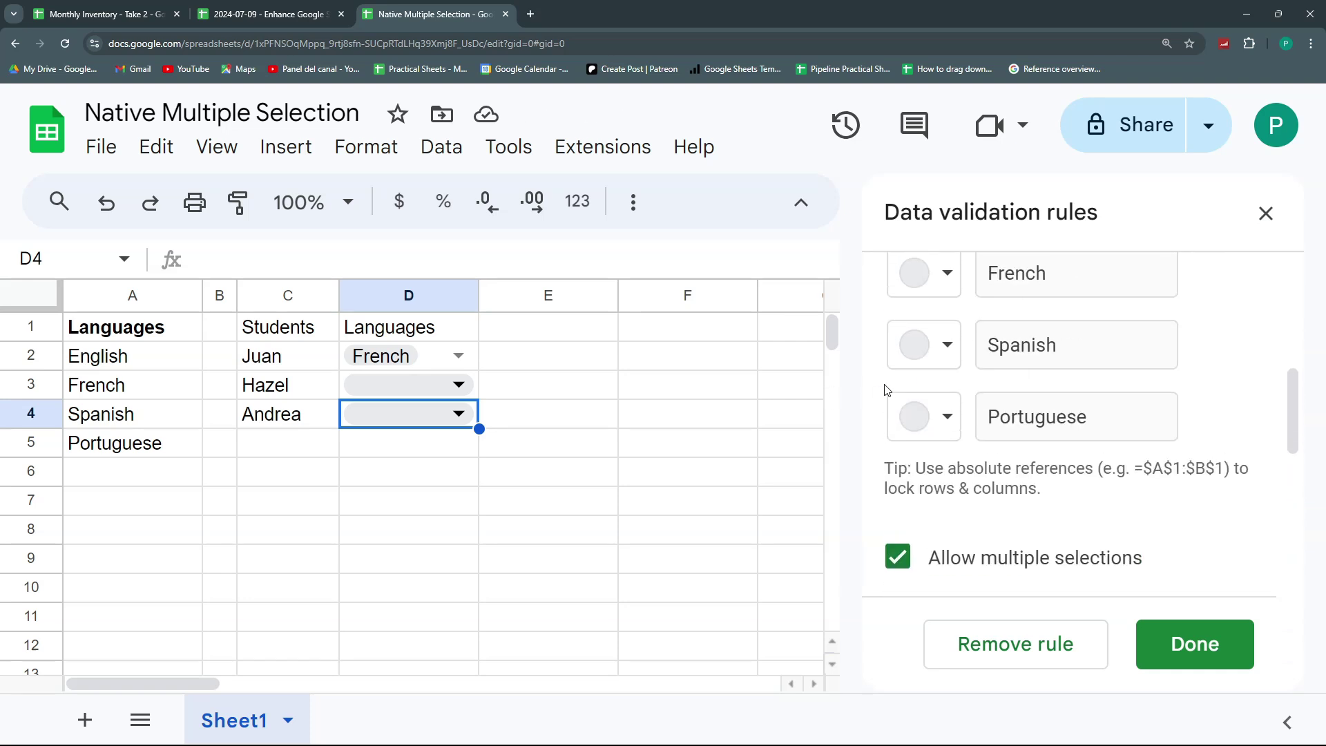
scroll(1027, 456, up, 3)
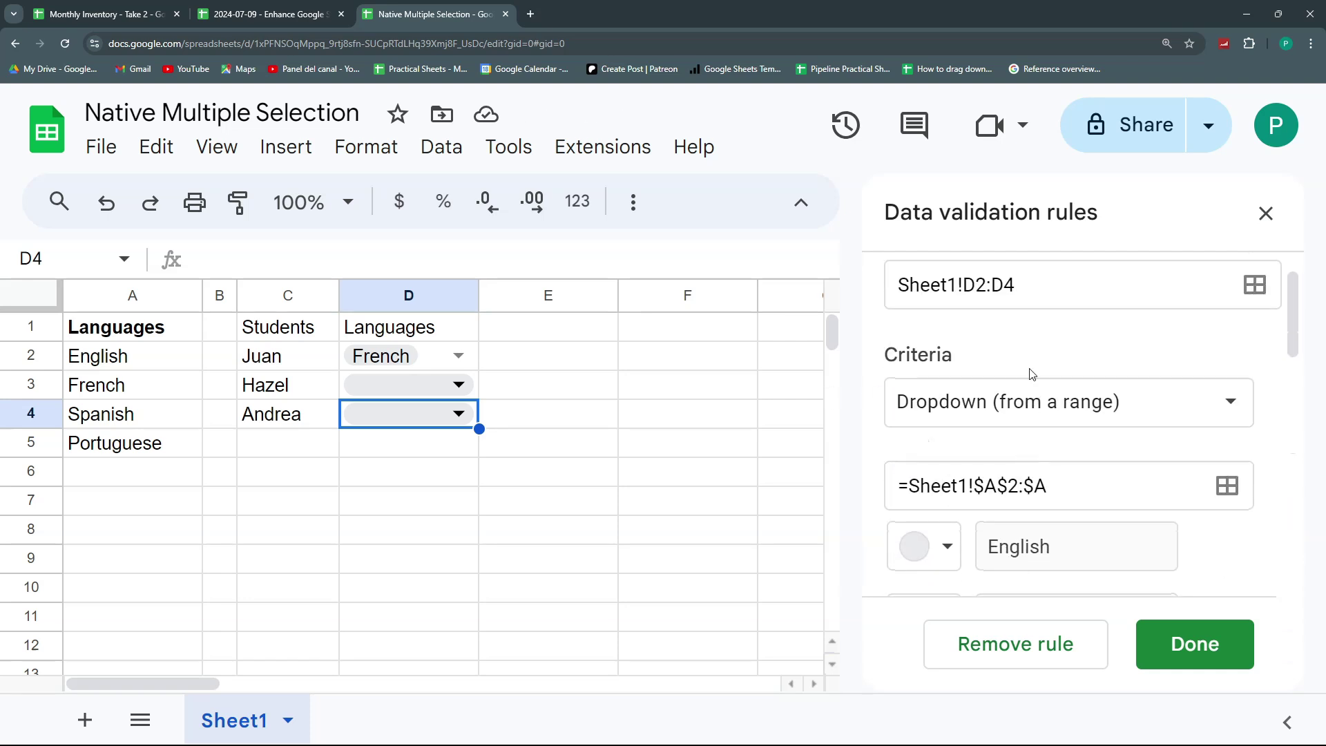
scroll(1005, 467, down, 5)
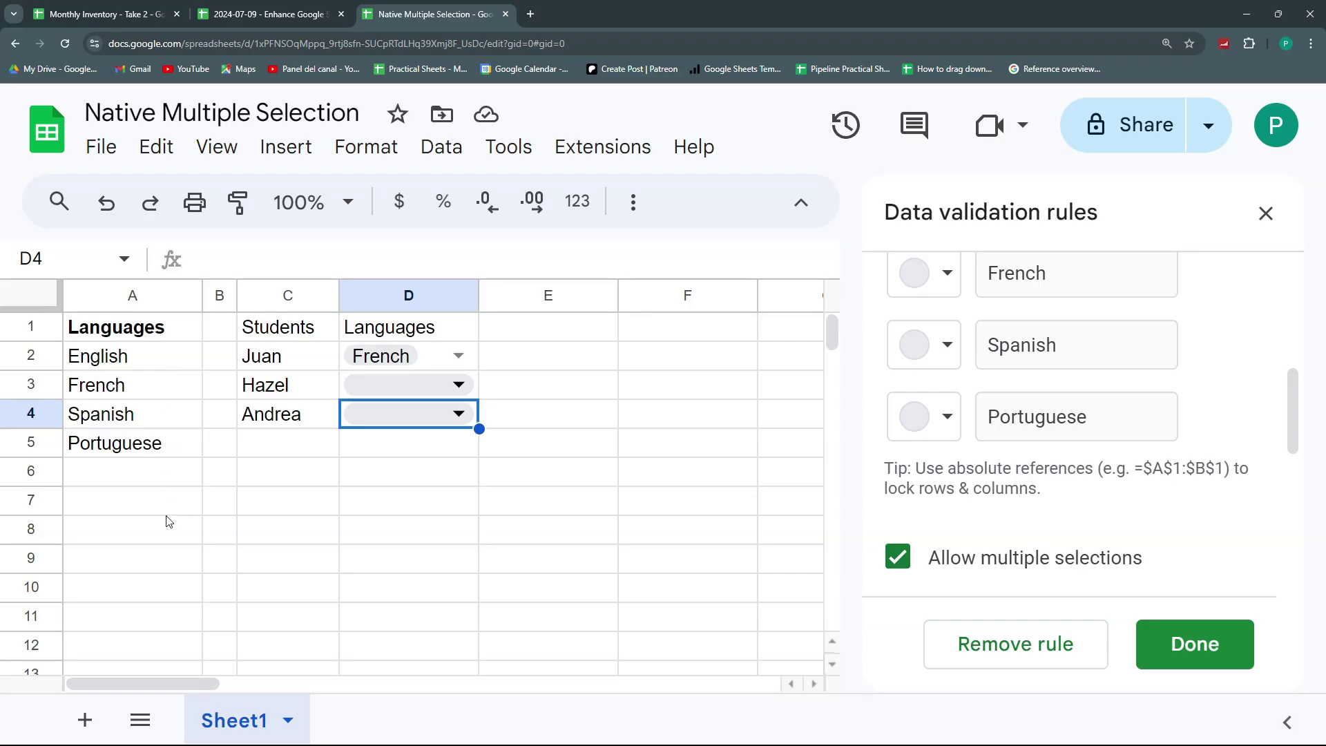
scroll(1043, 519, down, 5)
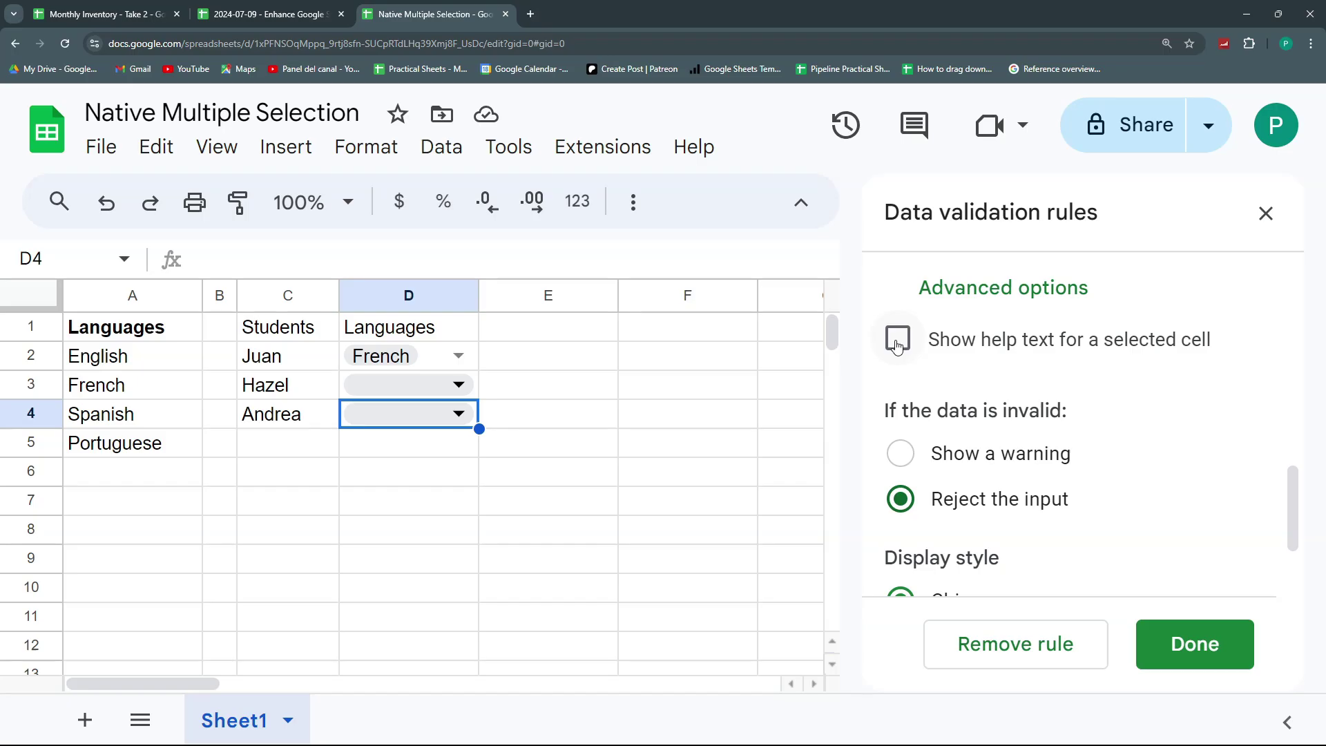
Try to enter Itali in dropdown cell D4, and switch the rule's selected-cell help text on and off.
click(467, 454)
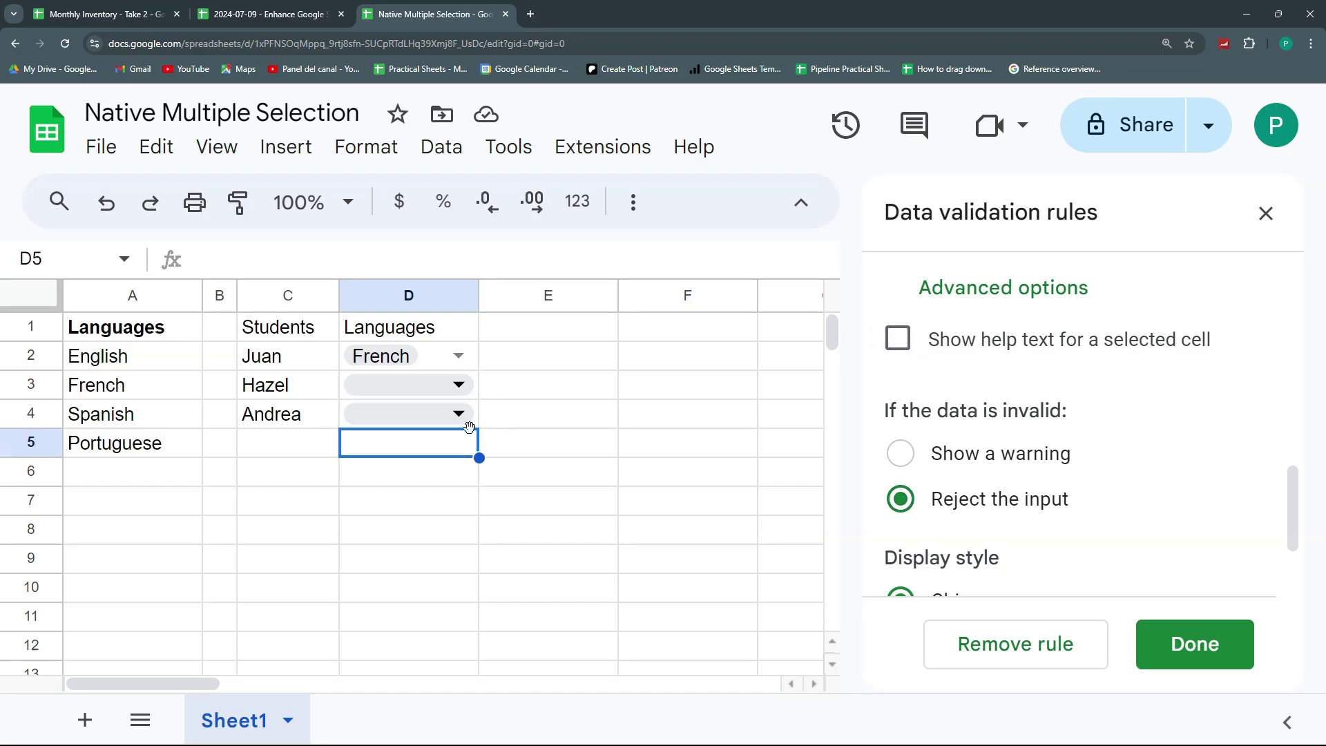
click(475, 420)
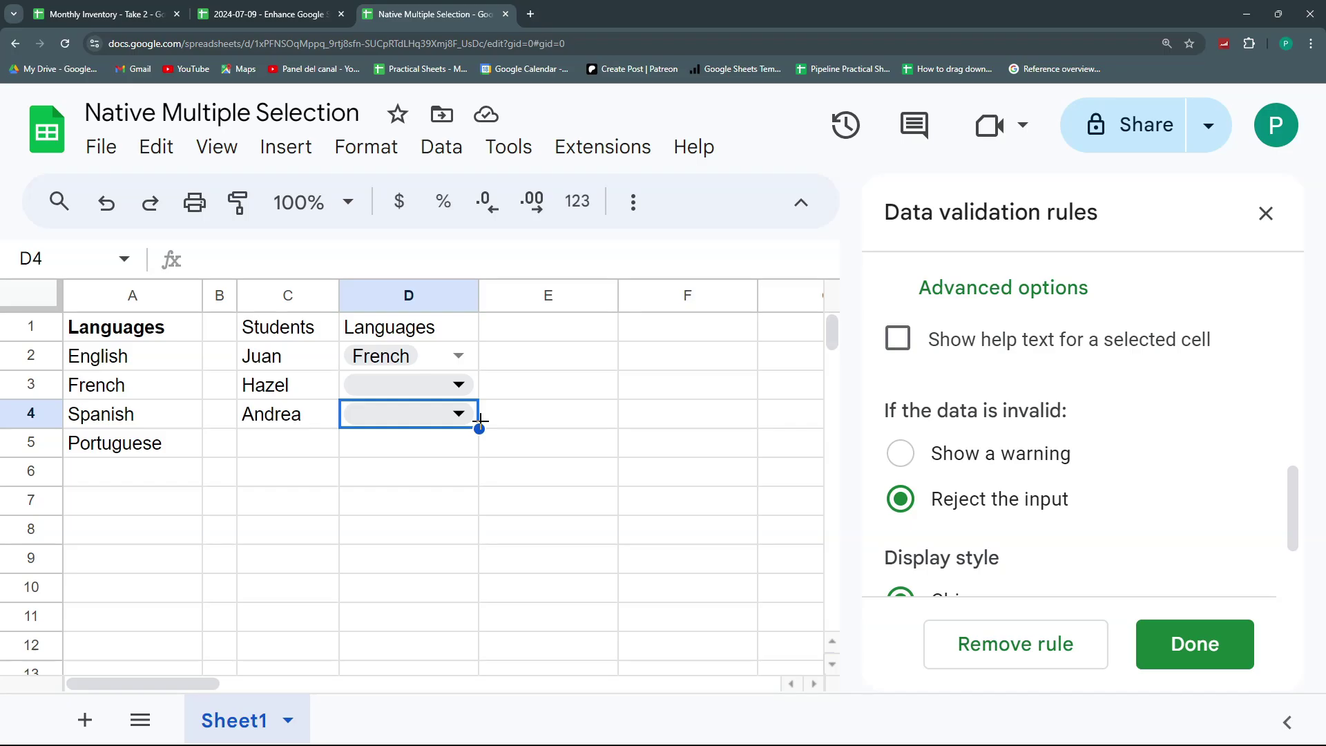
text(Itali)
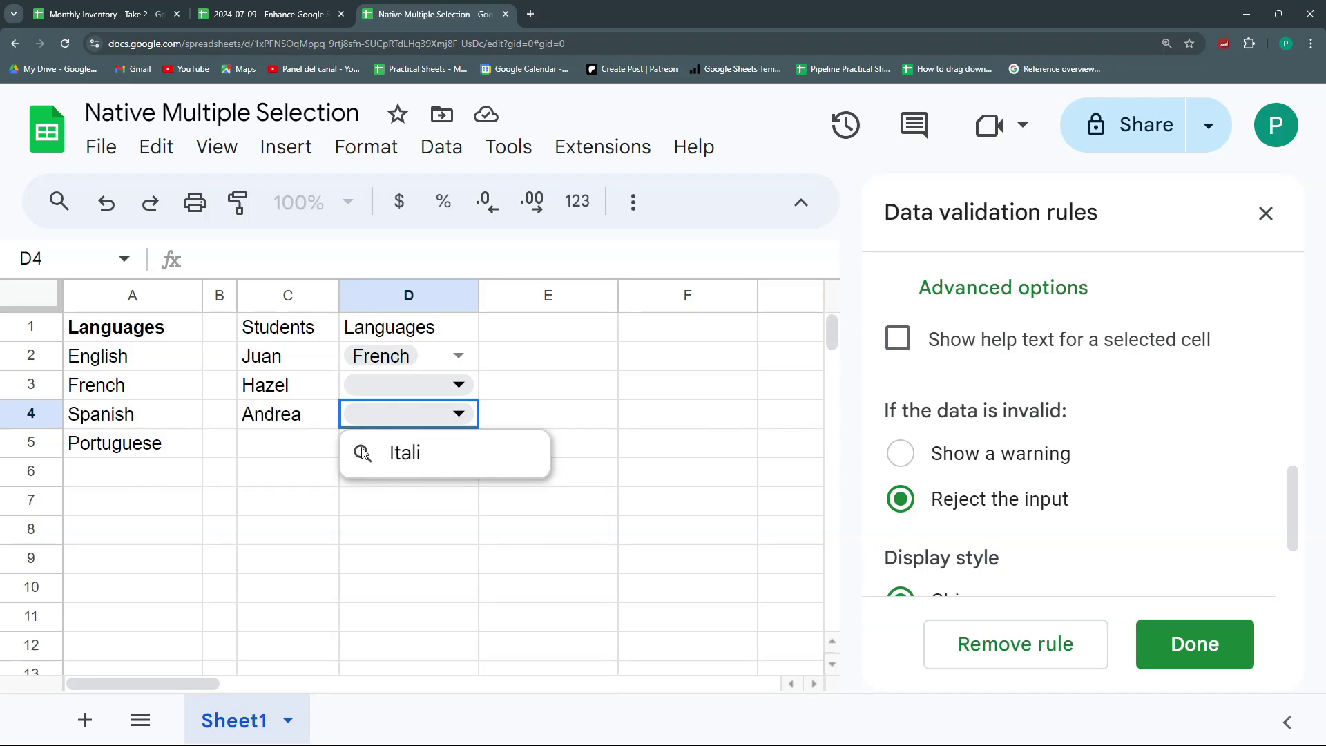
key(Return)
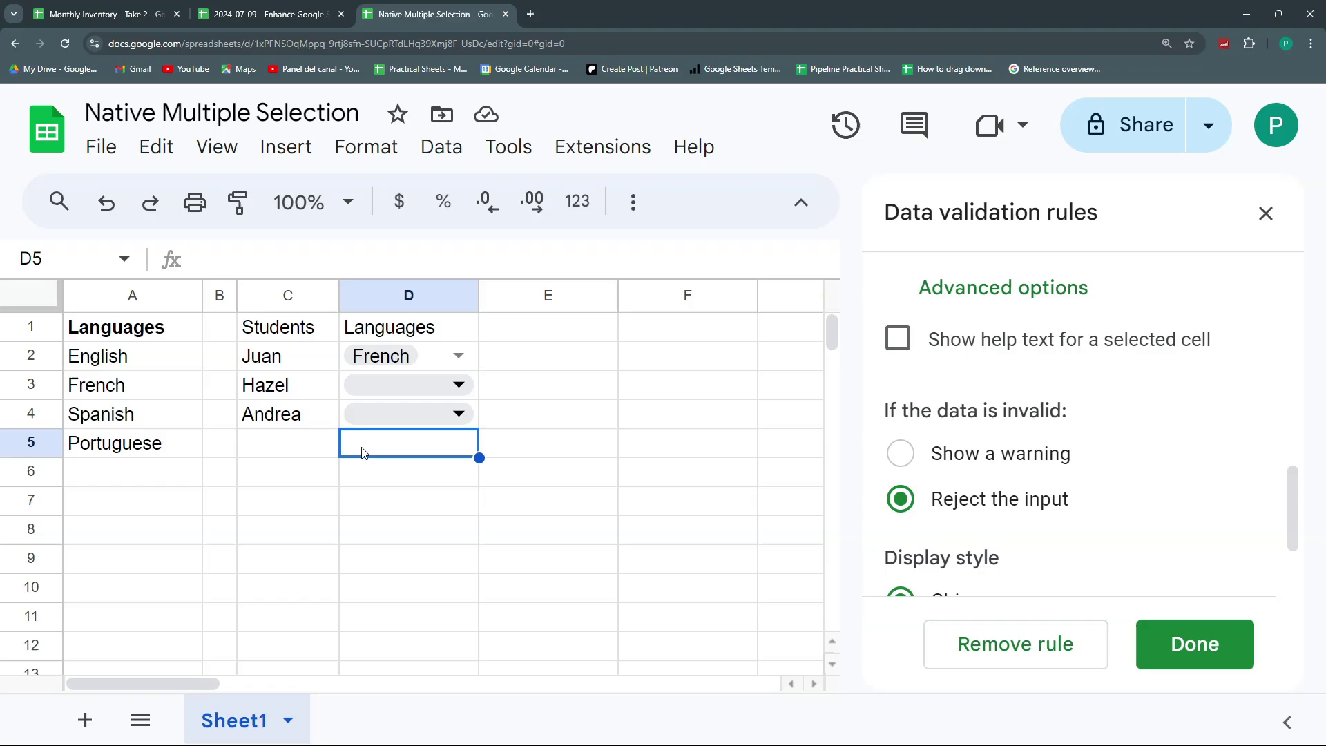
click(899, 339)
click(898, 340)
Widen column D to about twice its width and add English and Spanish to the selection in D2.
drag(479, 296, 625, 296)
click(606, 362)
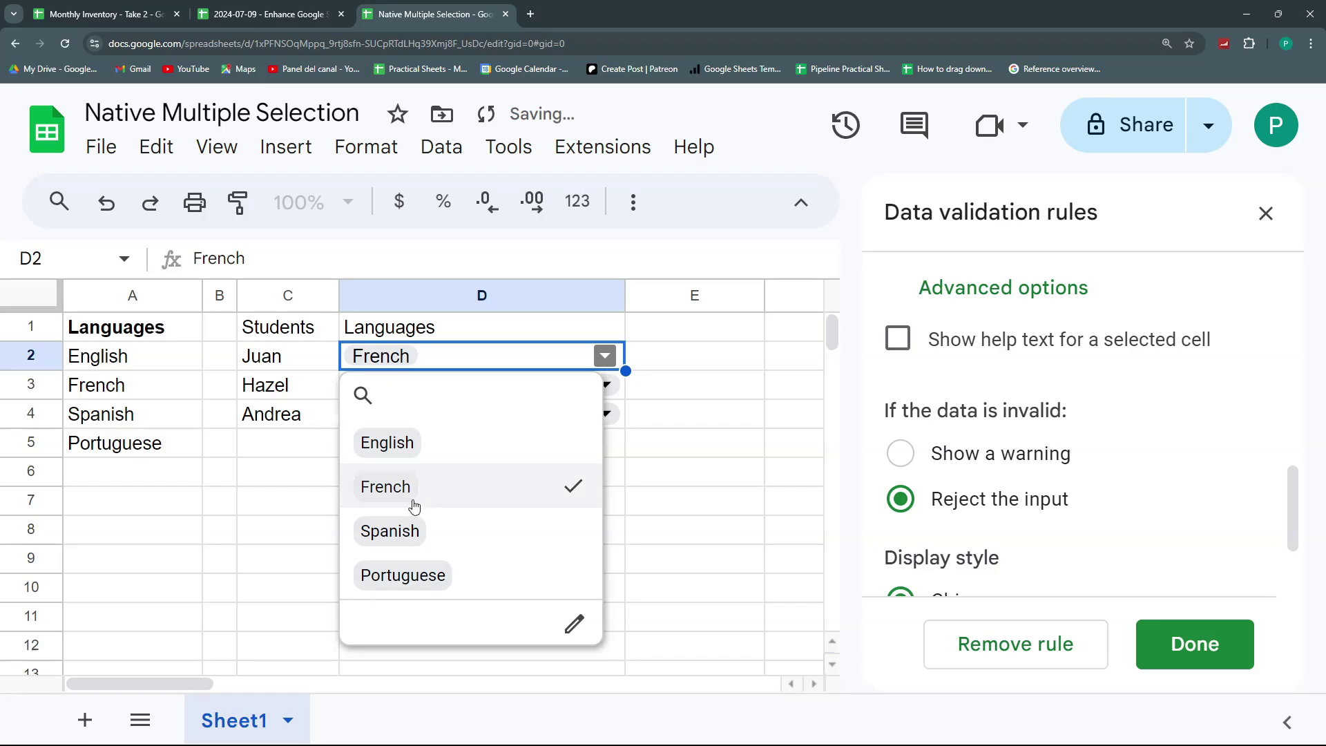
click(405, 453)
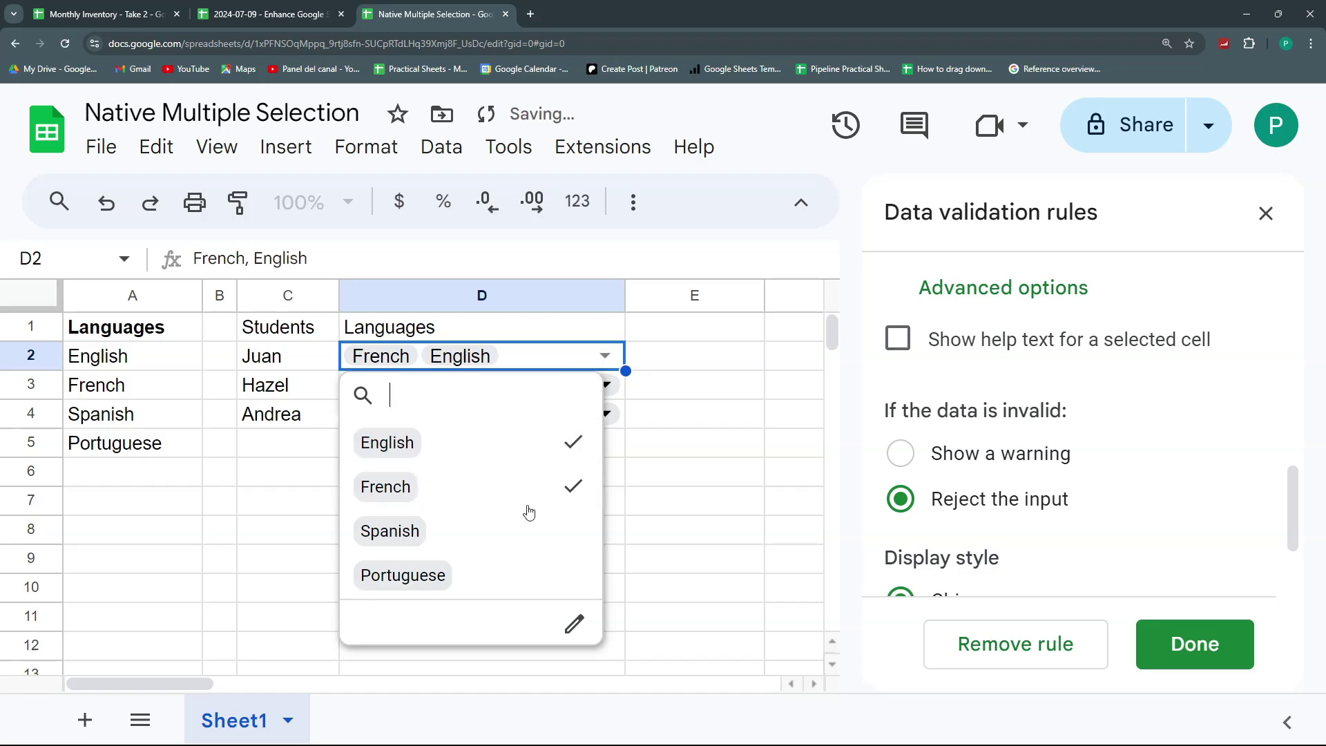
click(520, 531)
click(647, 458)
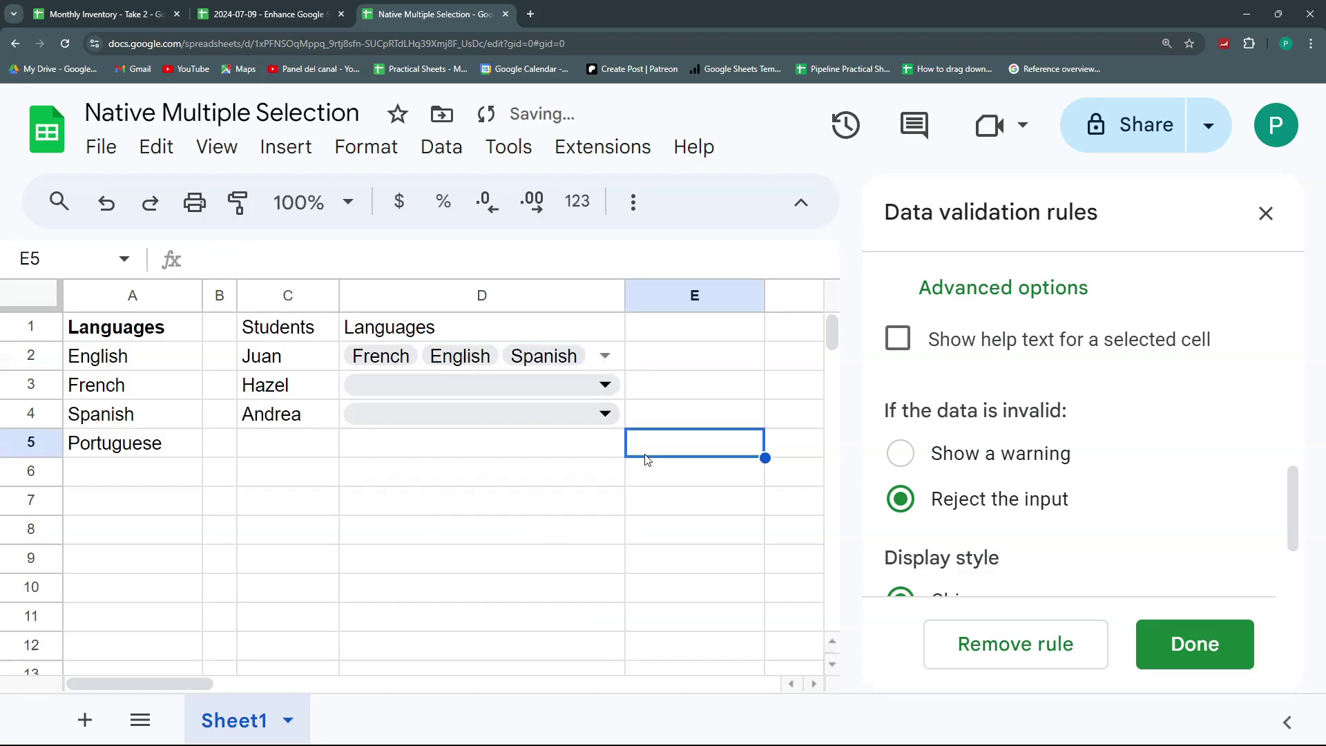
Remove Spanish, French and English from the selection in dropdown cell D2.
click(604, 356)
click(481, 545)
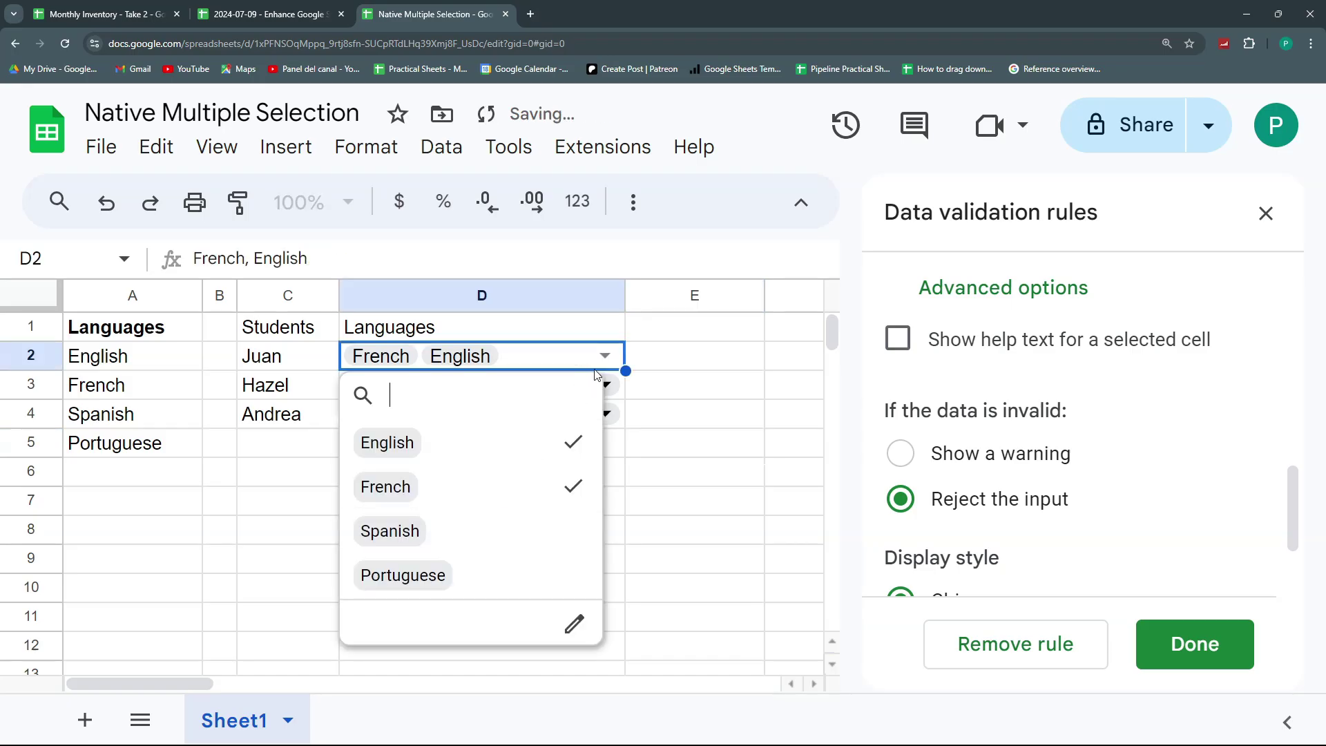
click(489, 485)
click(484, 445)
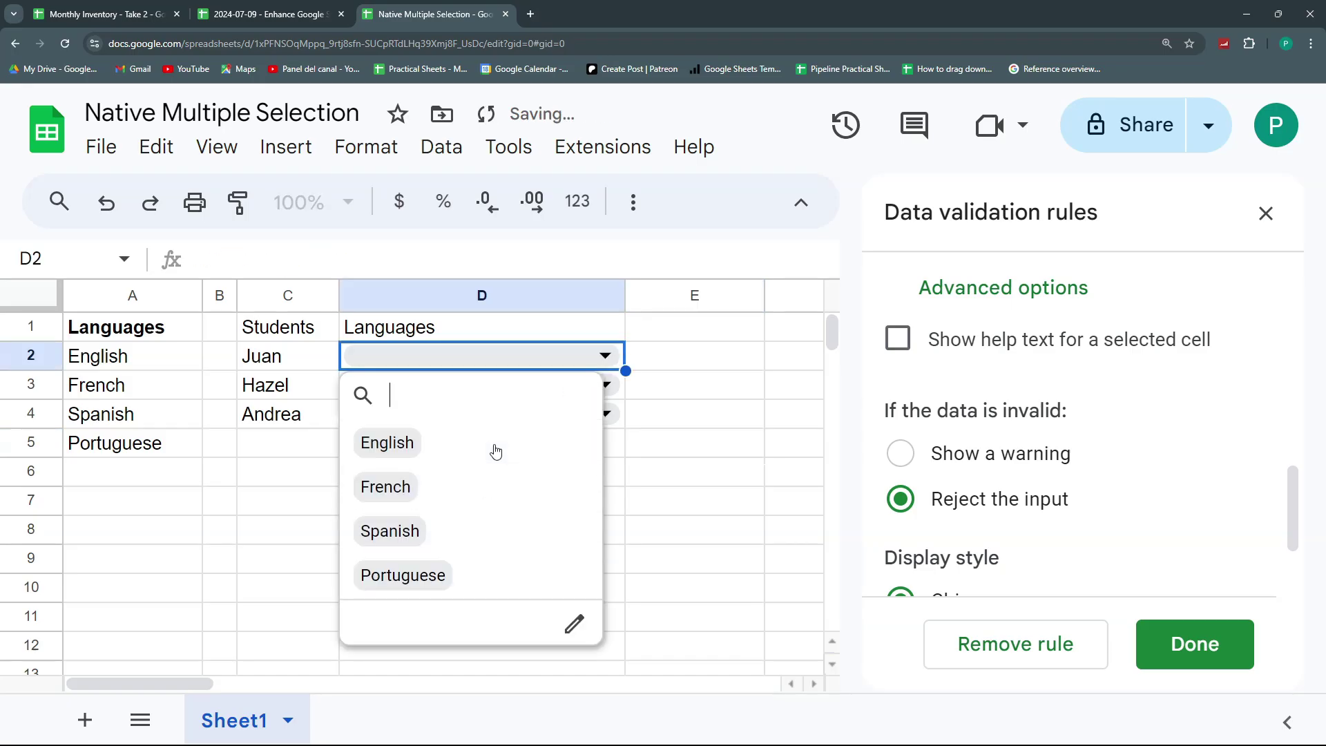
click(674, 415)
Select English, French and Spanish in D2 and resize column D wide enough to show all three chips.
drag(625, 295, 525, 295)
click(505, 356)
click(405, 449)
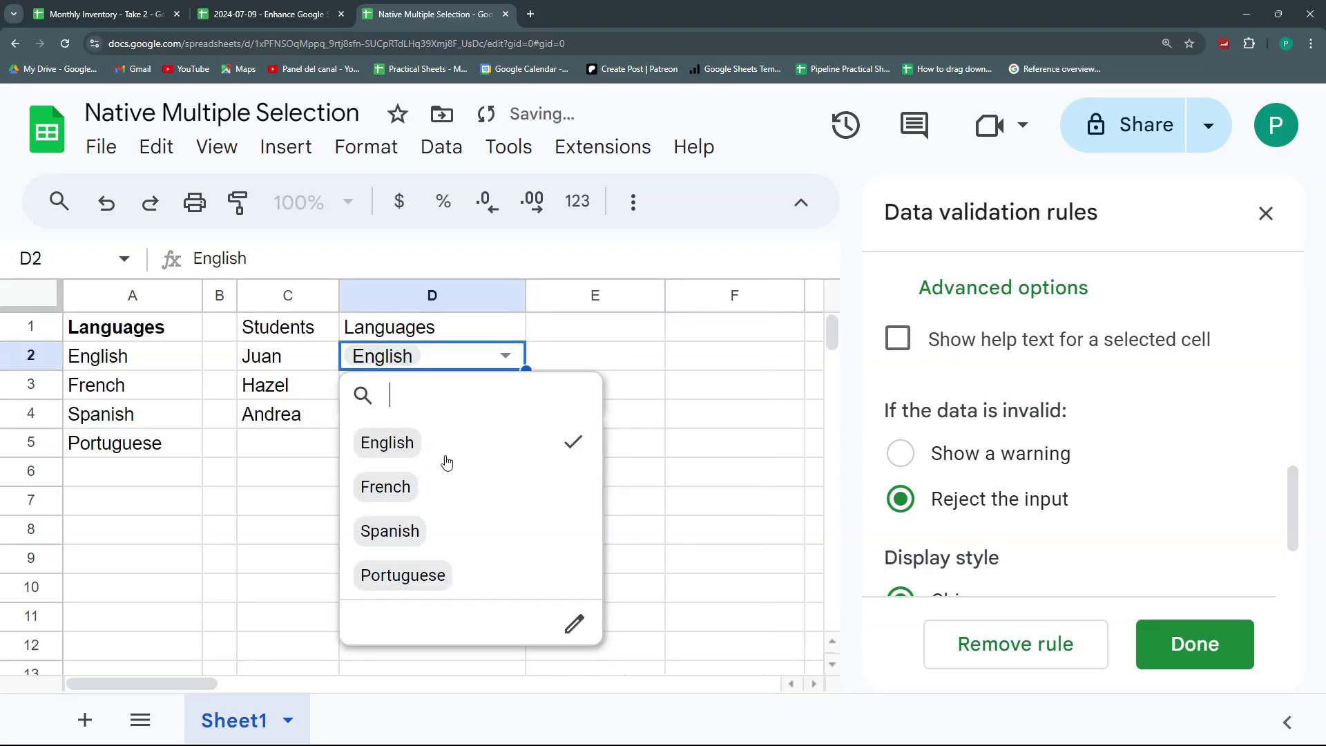
drag(1291, 532, 1289, 376)
click(418, 491)
click(418, 533)
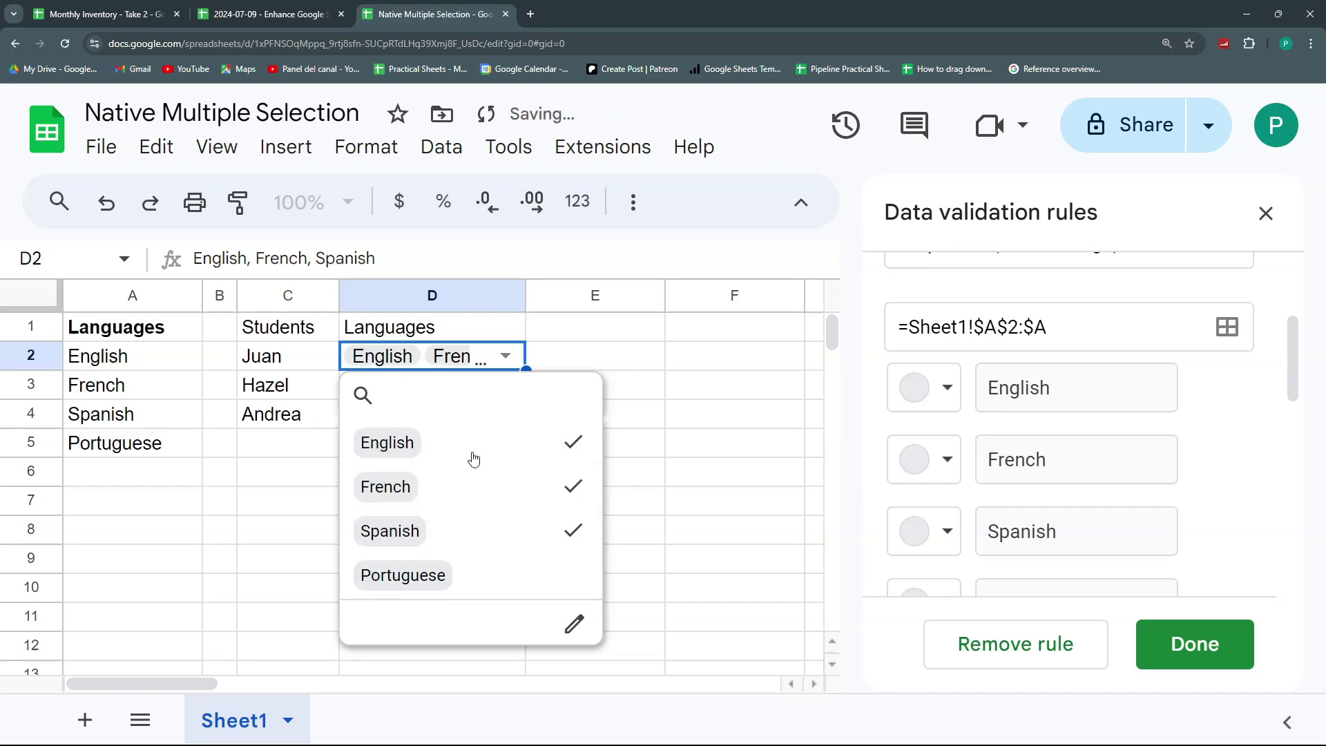
drag(525, 295, 692, 295)
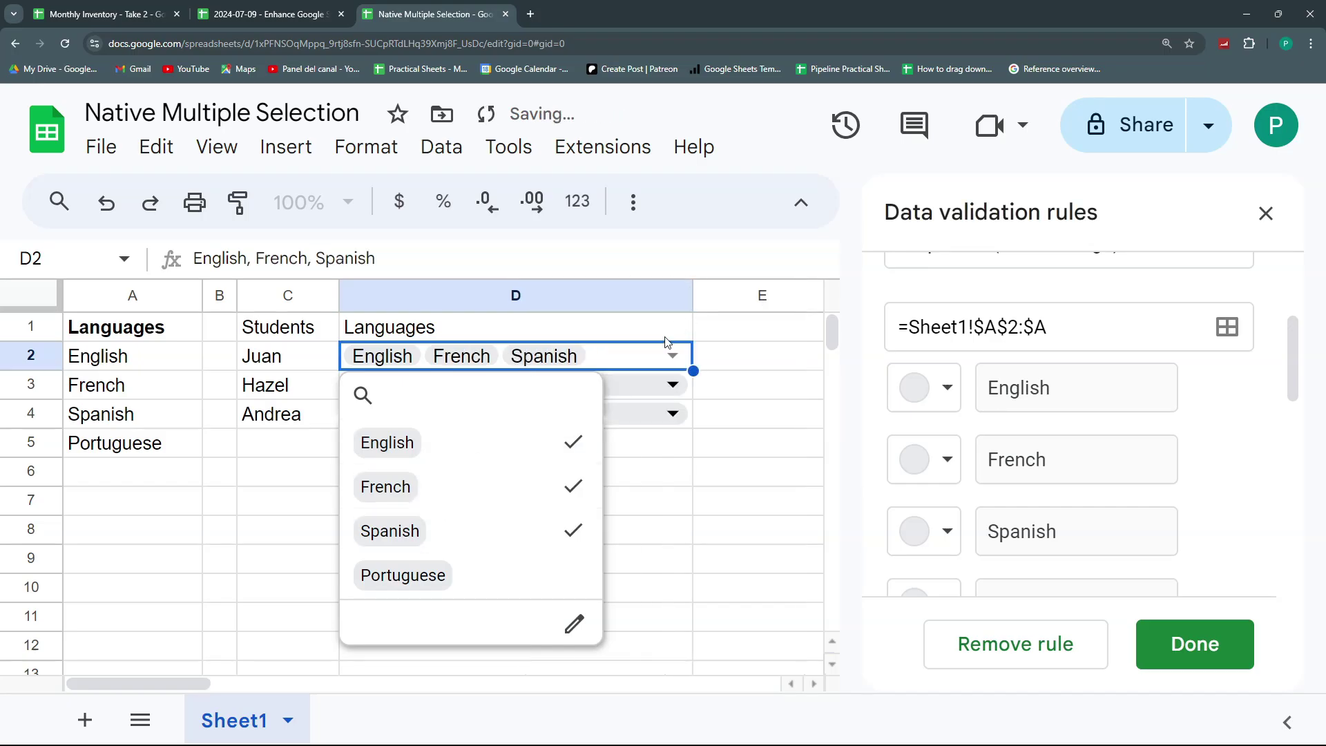
click(657, 476)
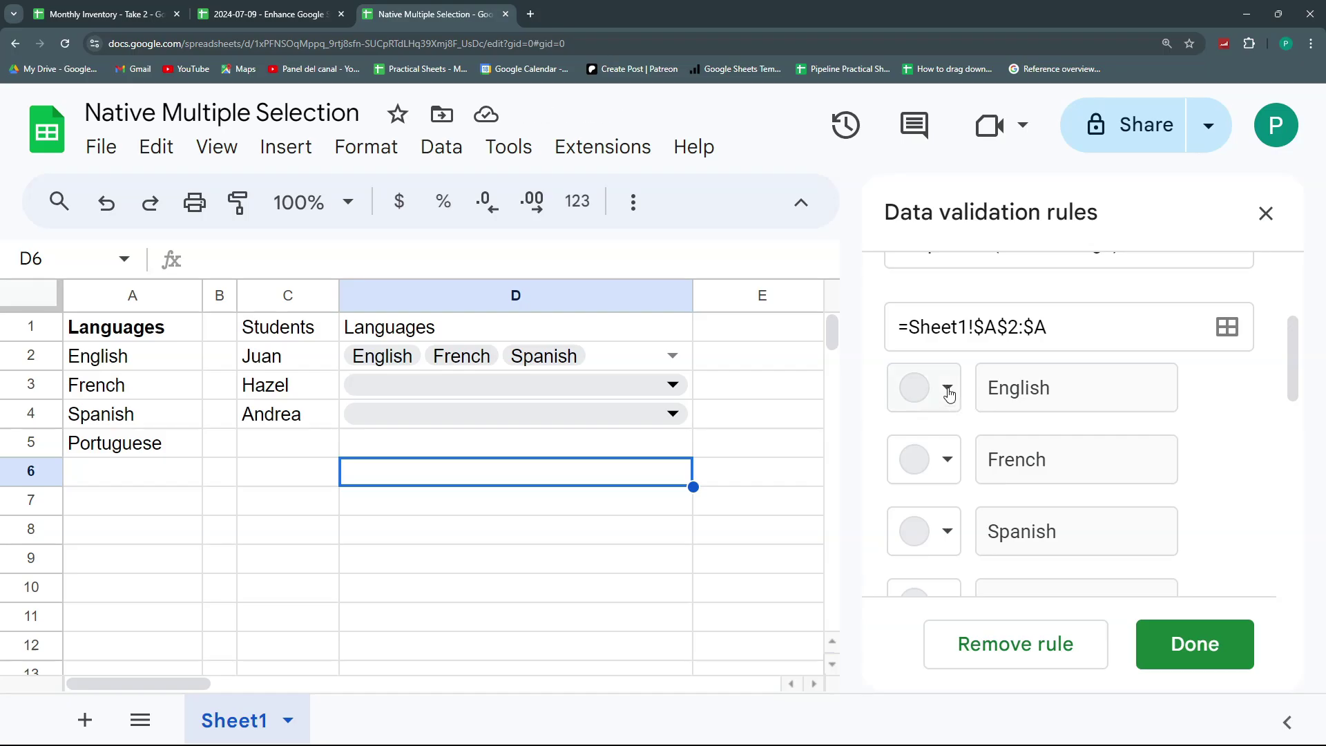
Color the dropdown items: English dark red, French dark blue, Spanish light yellow and Portuguese dark purple.
click(953, 401)
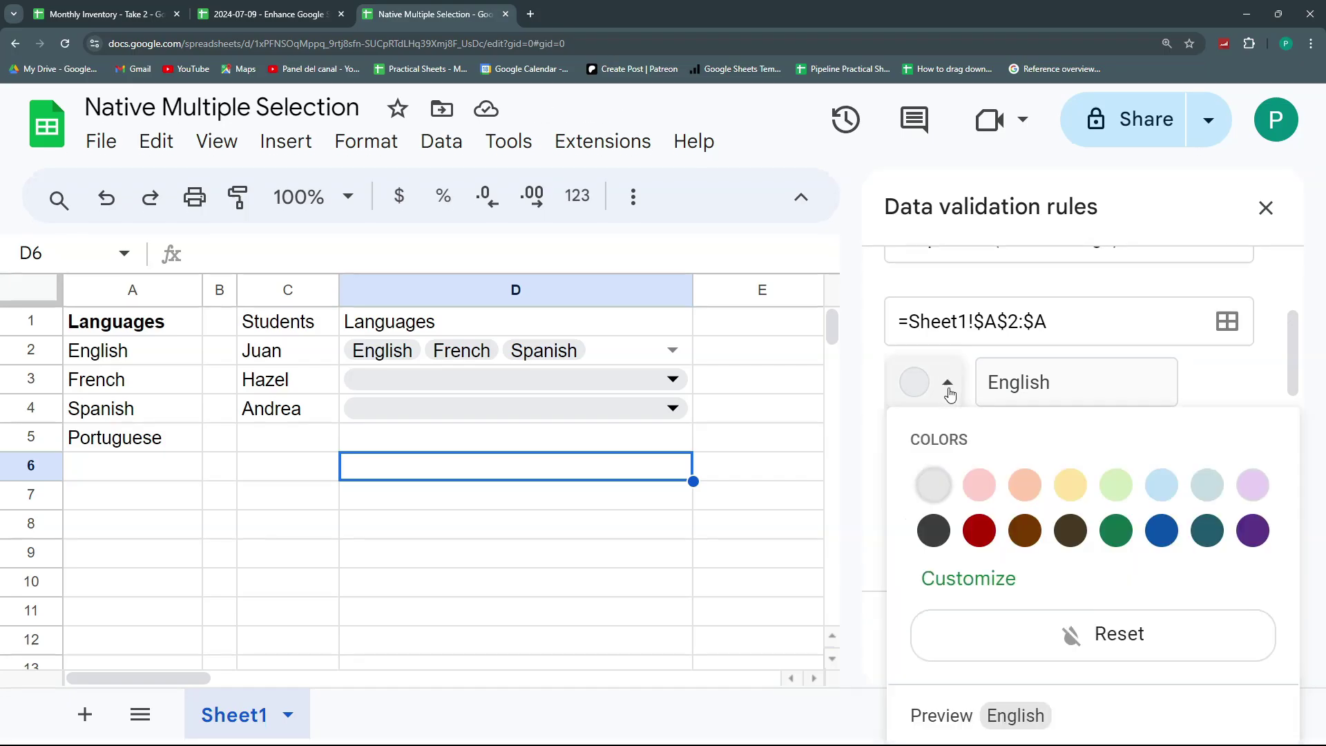
click(979, 530)
click(943, 456)
click(1177, 212)
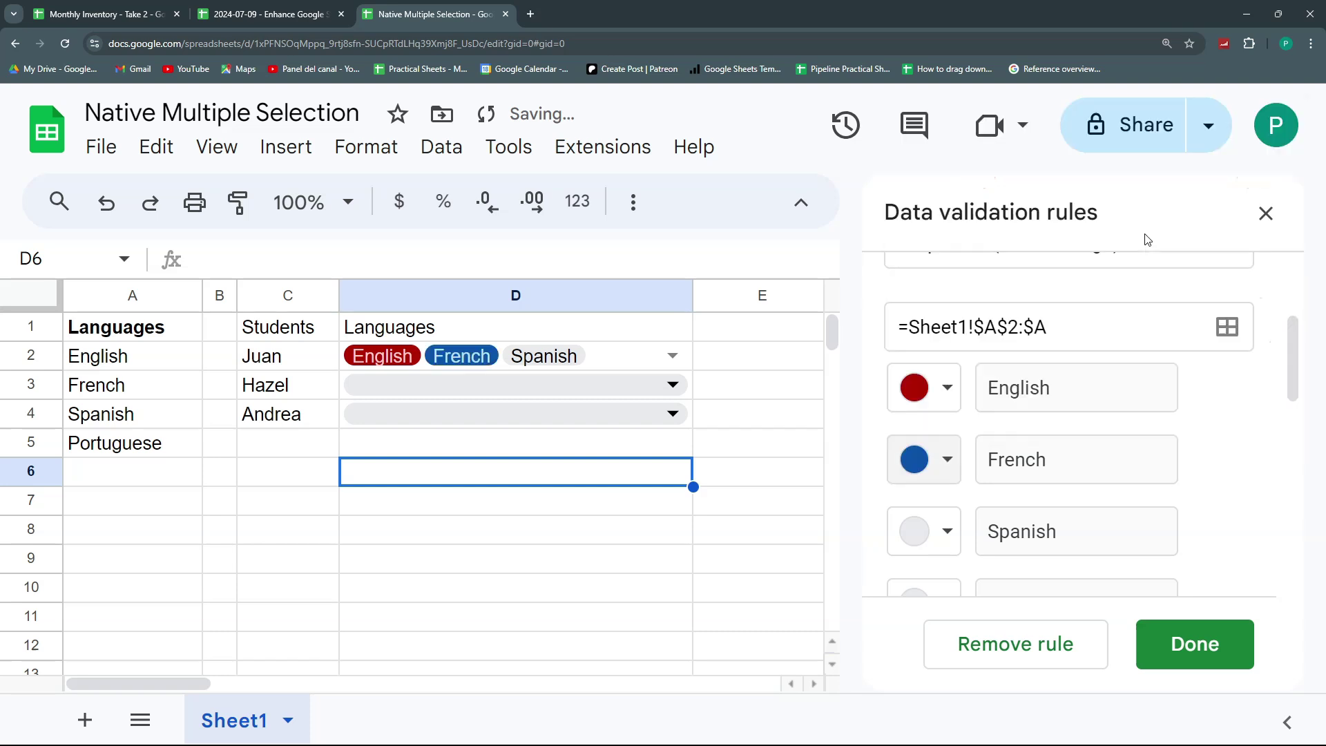
click(939, 531)
click(1060, 256)
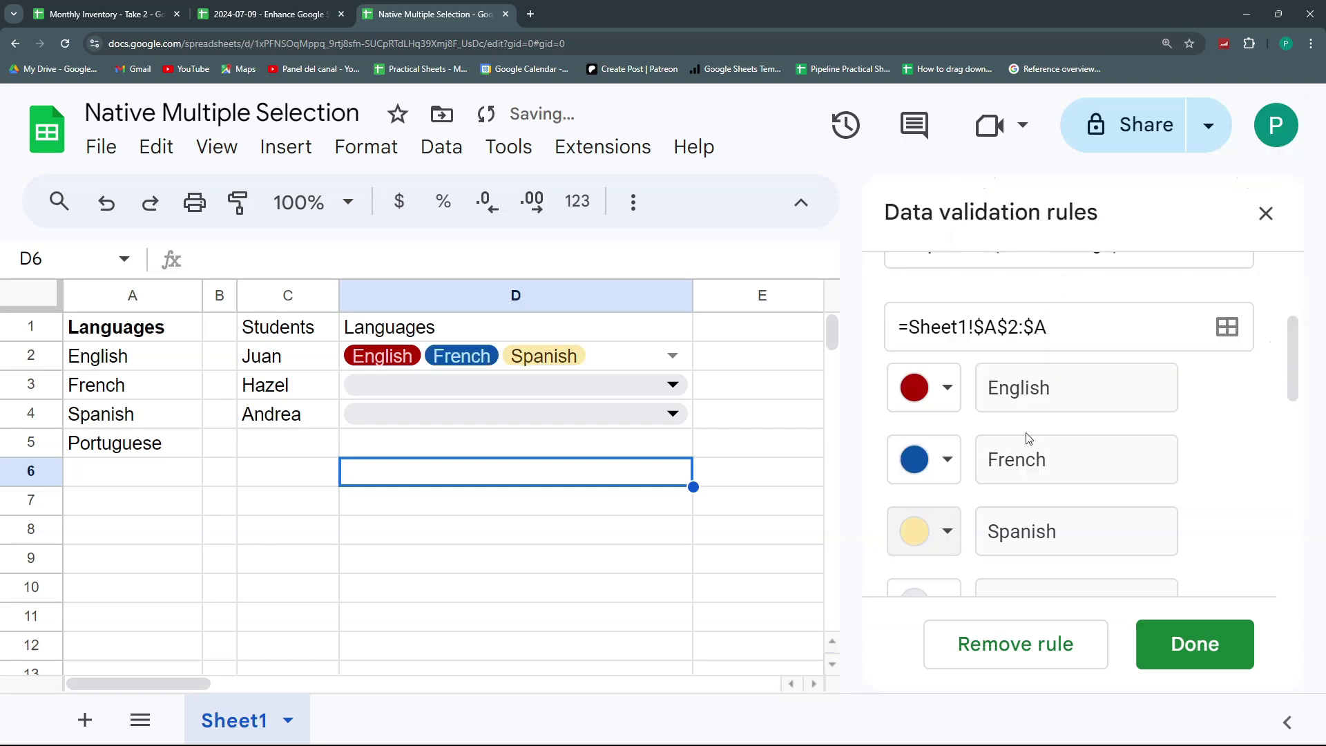
scroll(994, 538, down, 2)
click(946, 464)
click(1252, 223)
Select Portuguese in D3, and French and English in D4.
click(670, 387)
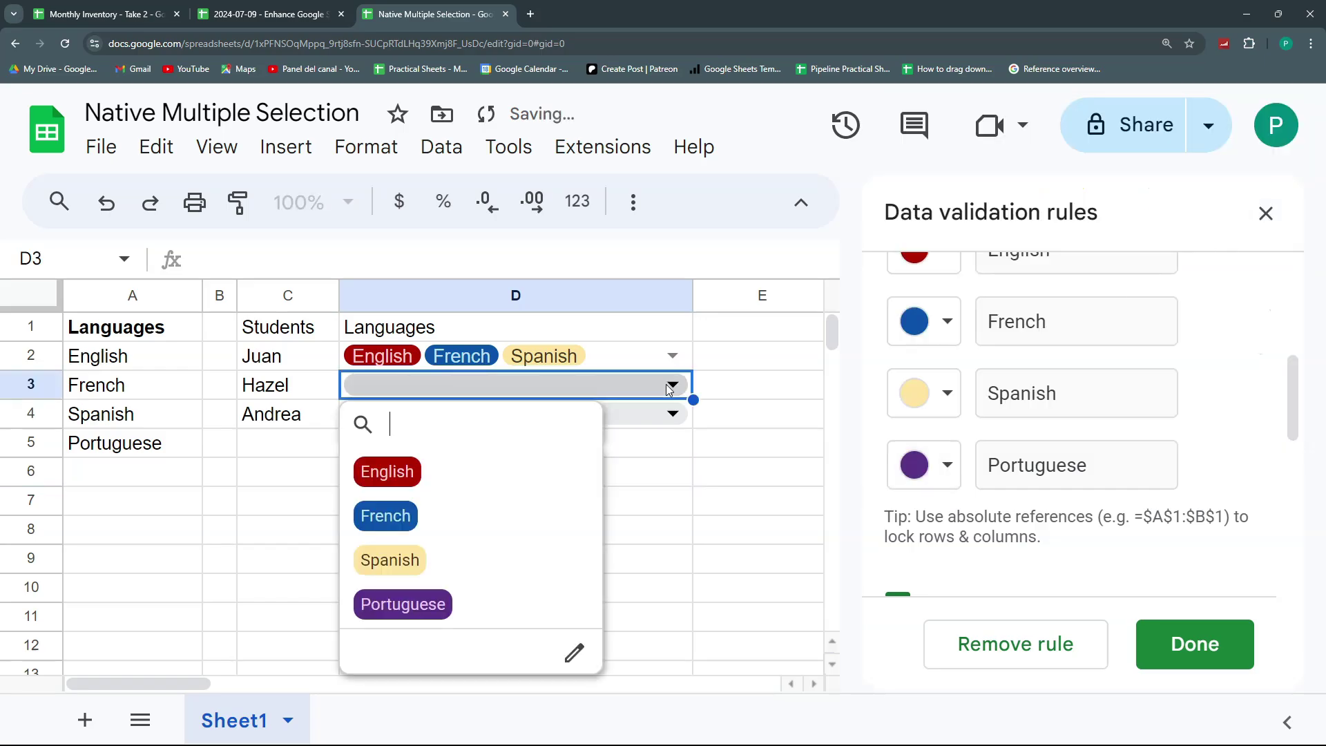
click(465, 604)
click(650, 416)
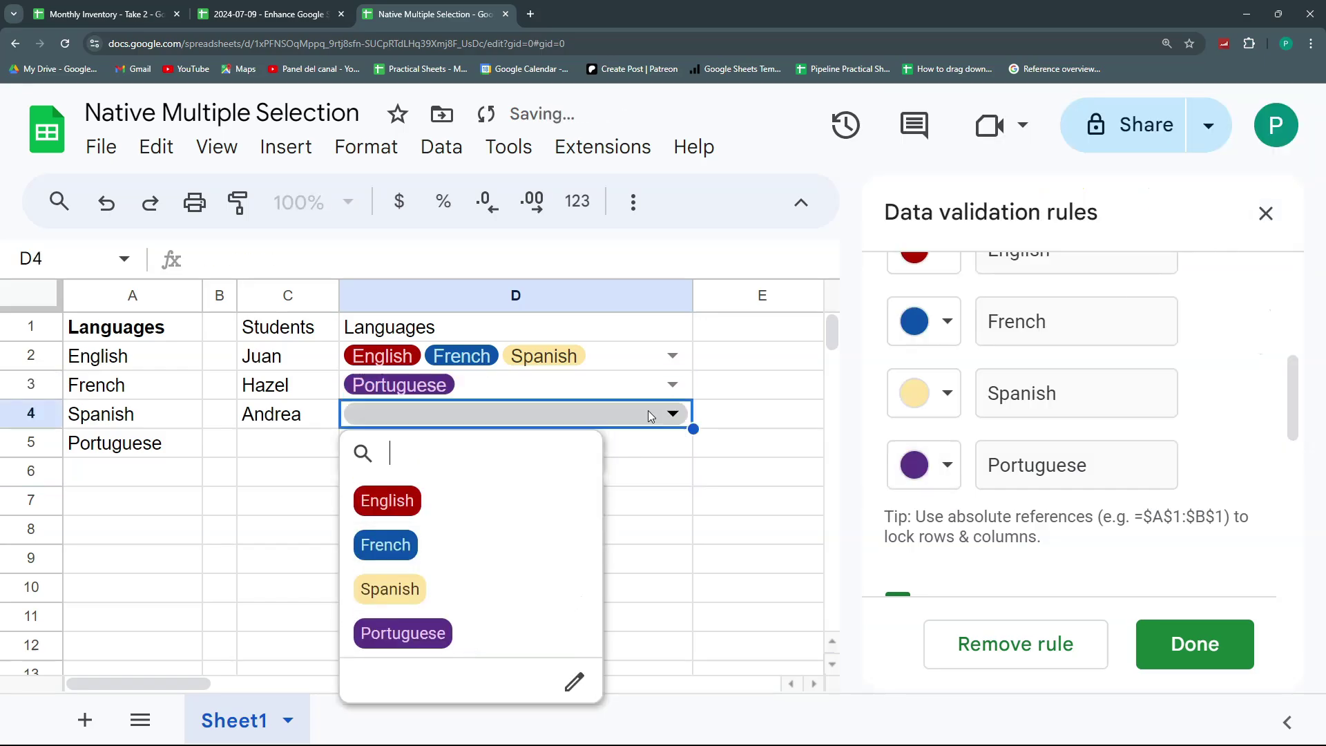
click(428, 557)
click(504, 501)
click(632, 488)
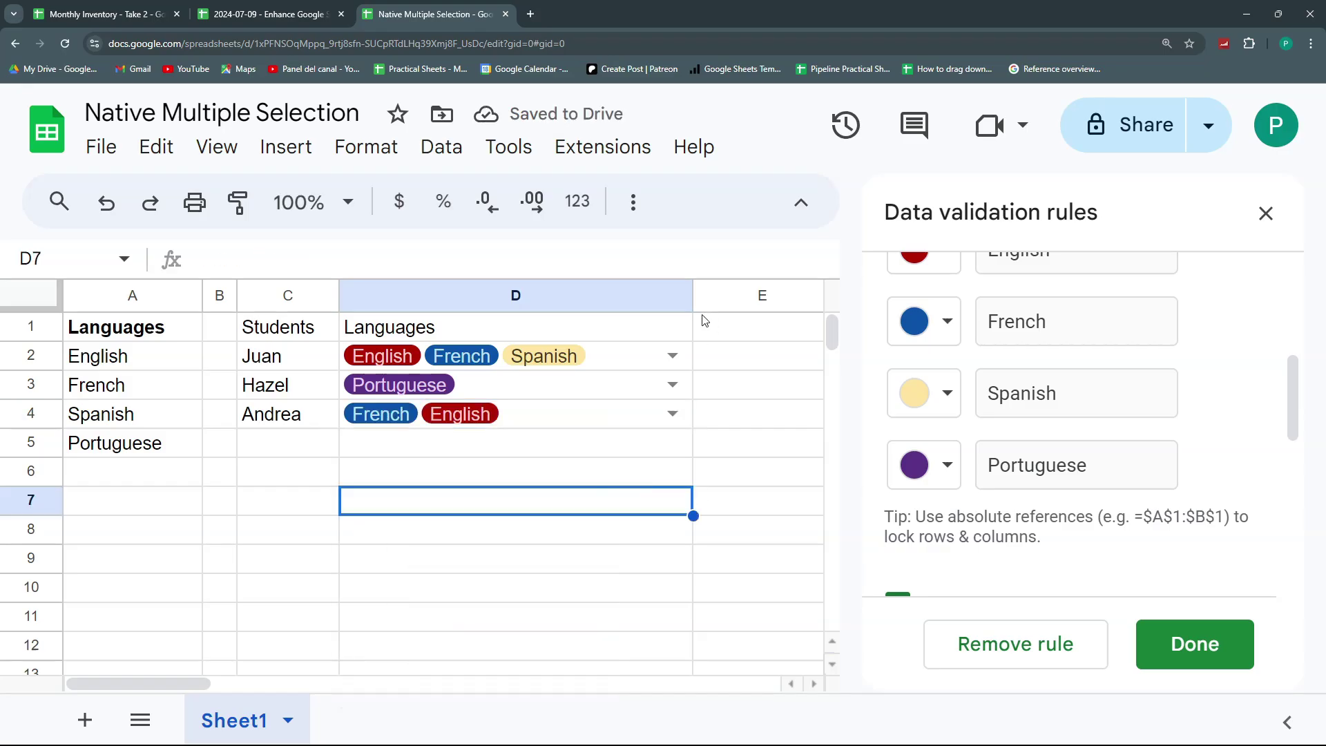
Fit column D to its contents, widen it slightly, and view the option list of D2.
double_click(693, 296)
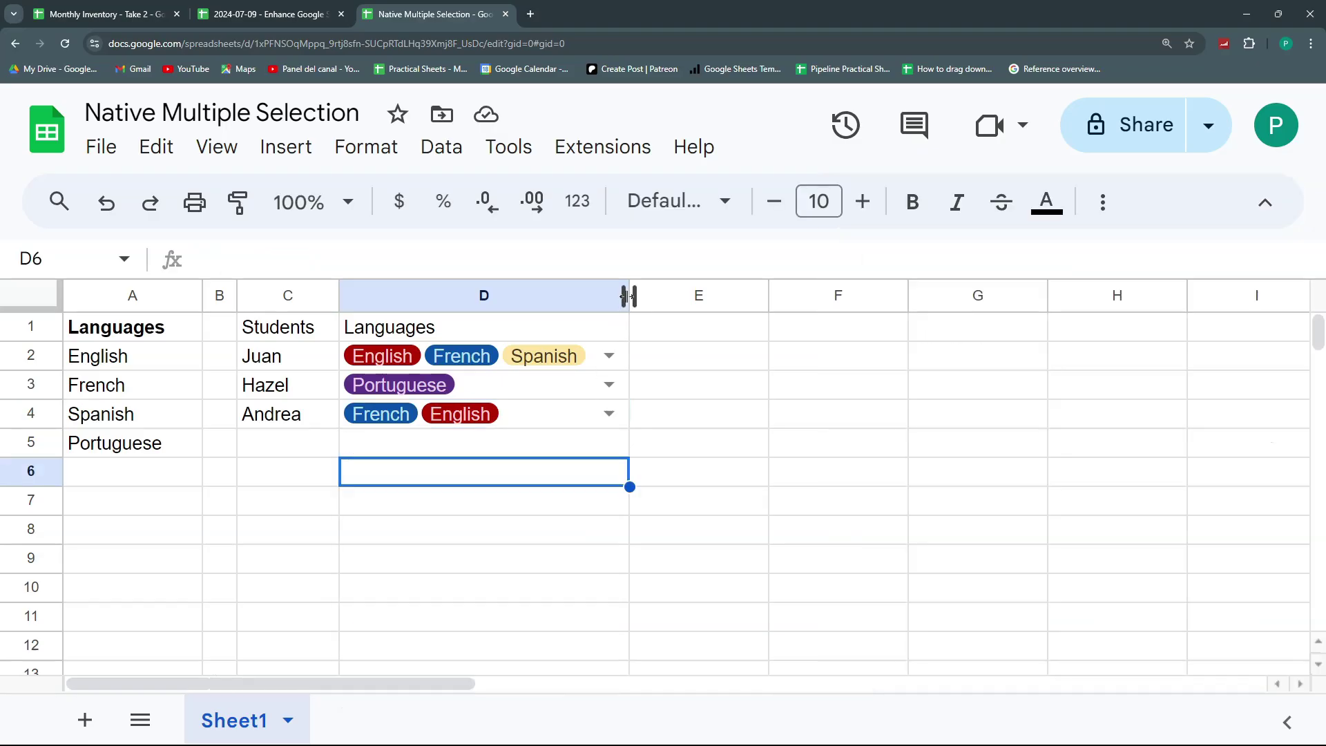
drag(629, 297, 638, 297)
click(617, 355)
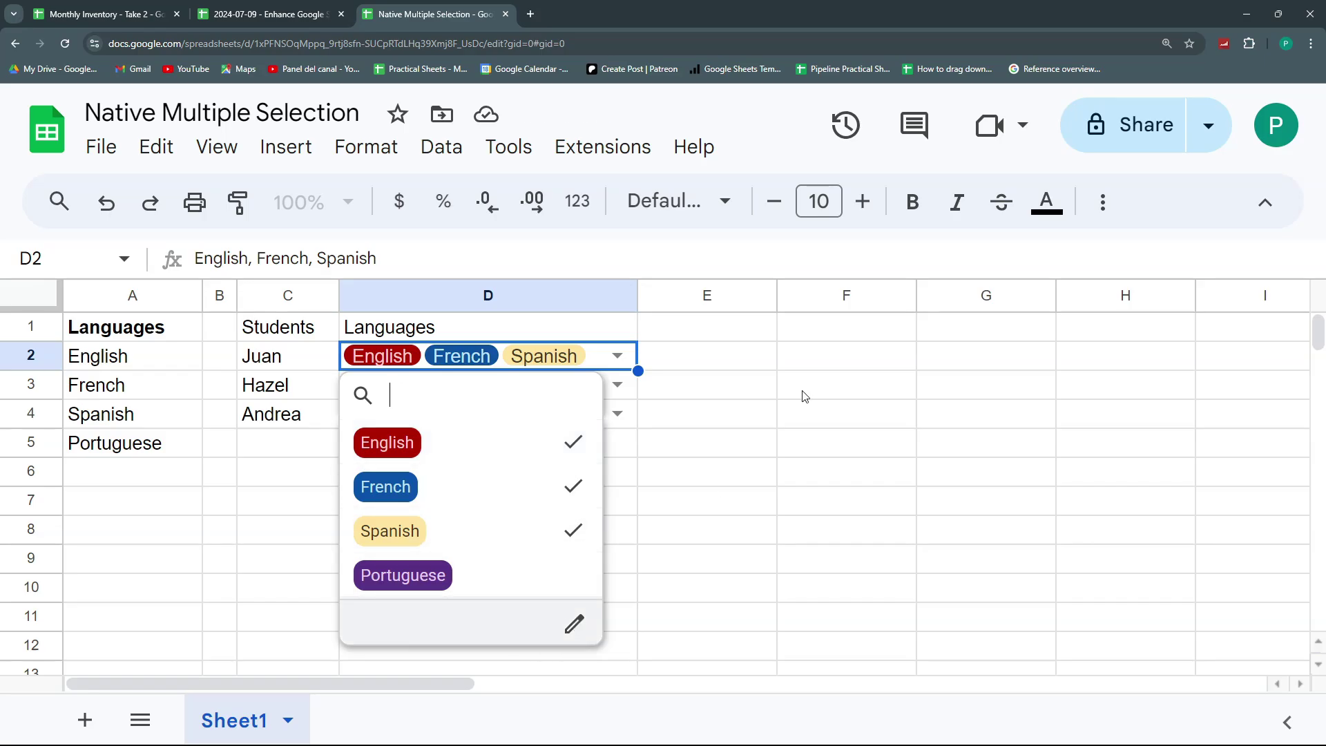
click(757, 420)
Turn off multiple selections in the D2:D4 data validation rule and inspect how the entry in D2 is treated.
click(442, 146)
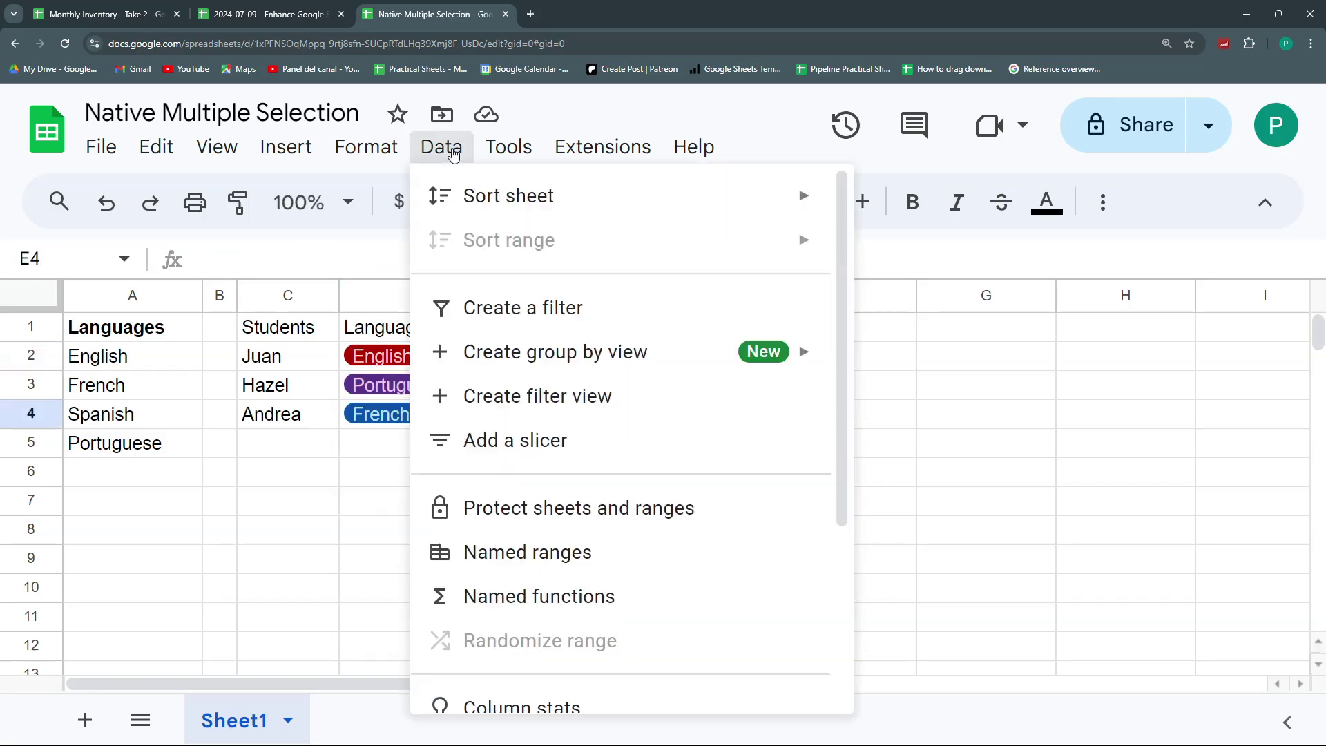
scroll(608, 637, down, 2)
click(576, 566)
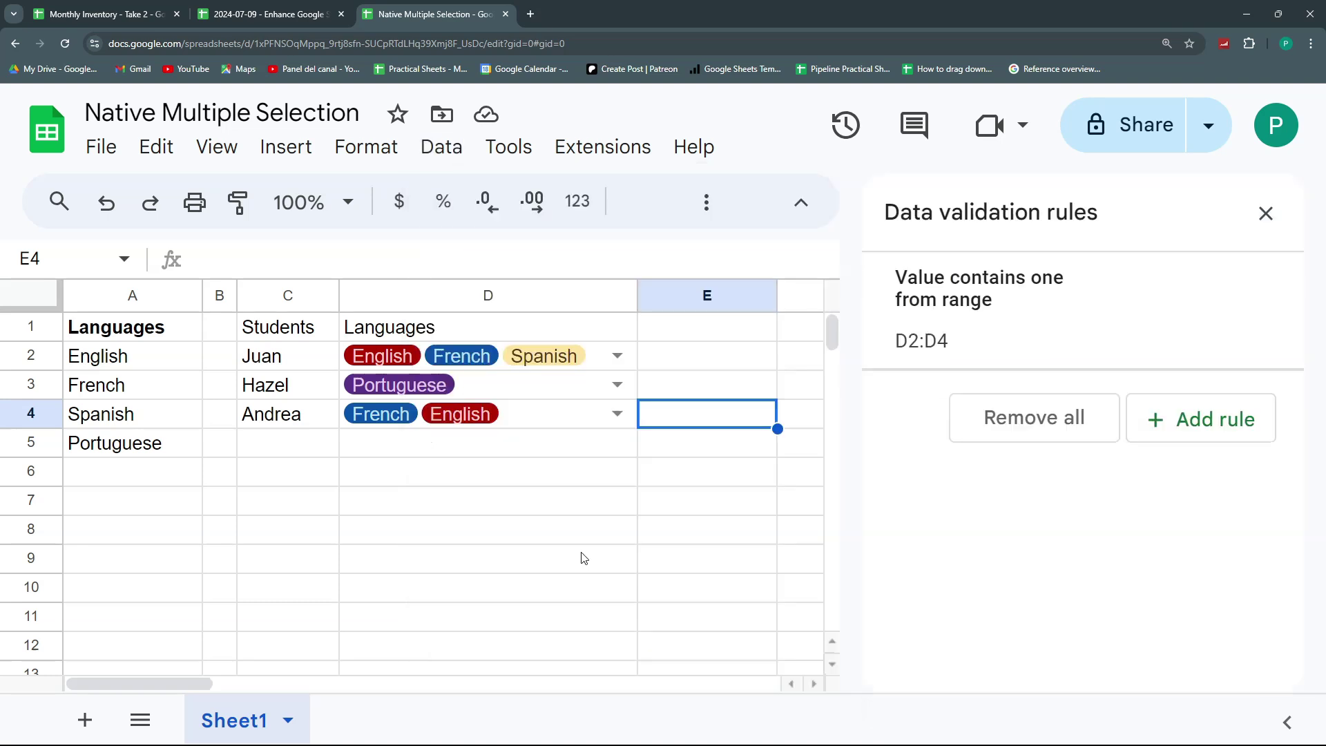
click(1000, 332)
scroll(1119, 389, down, 6)
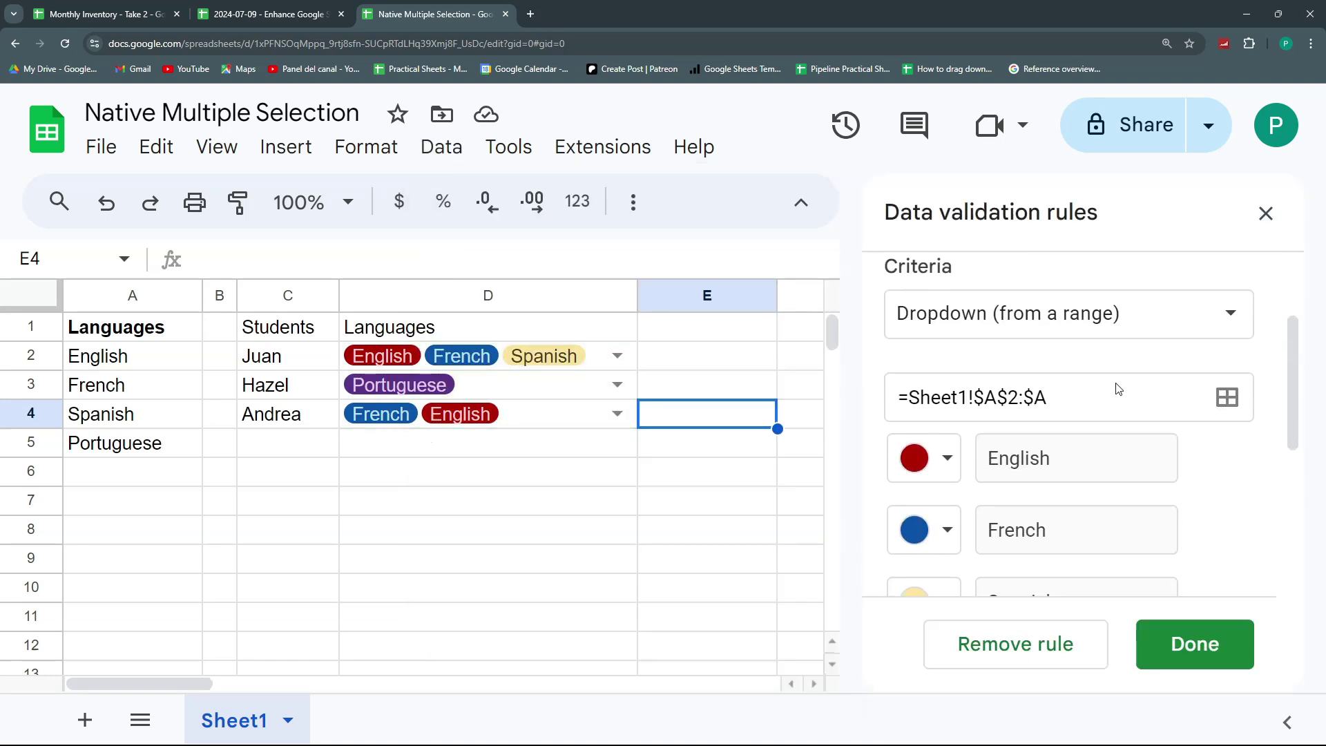
click(896, 485)
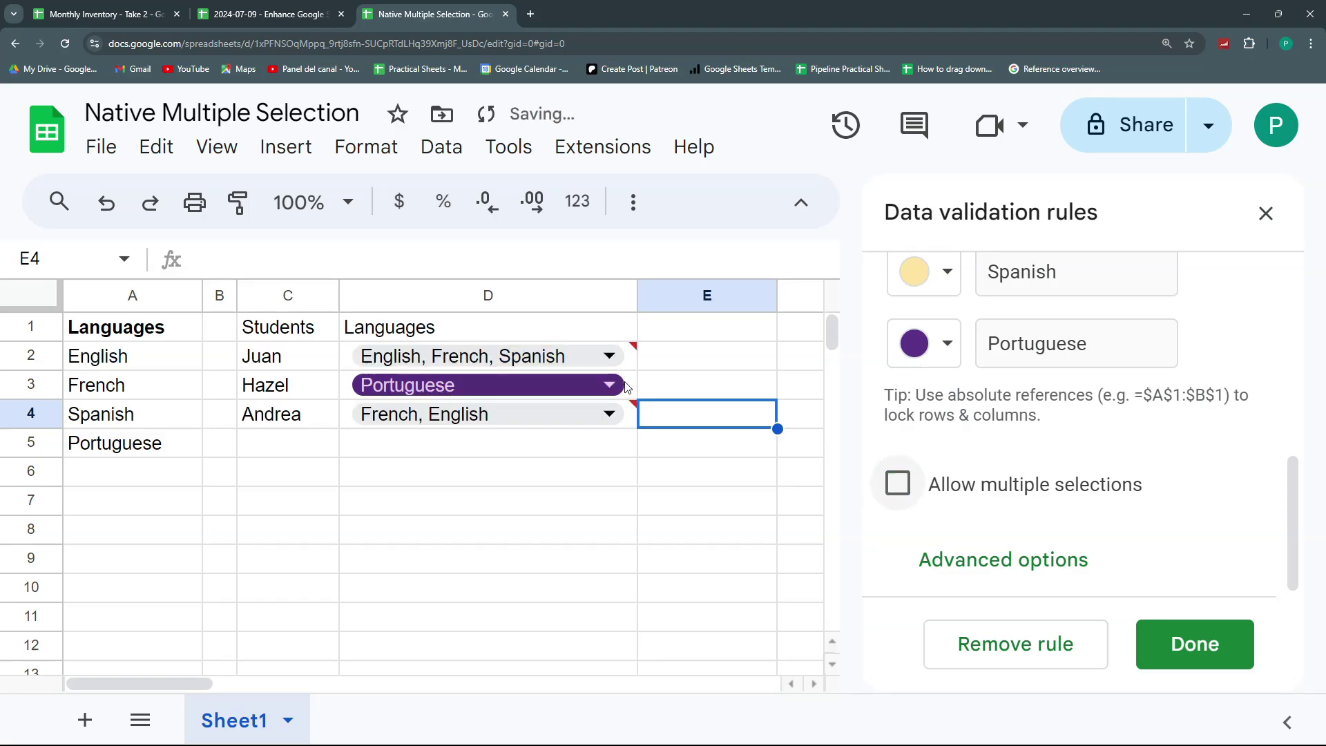
click(706, 356)
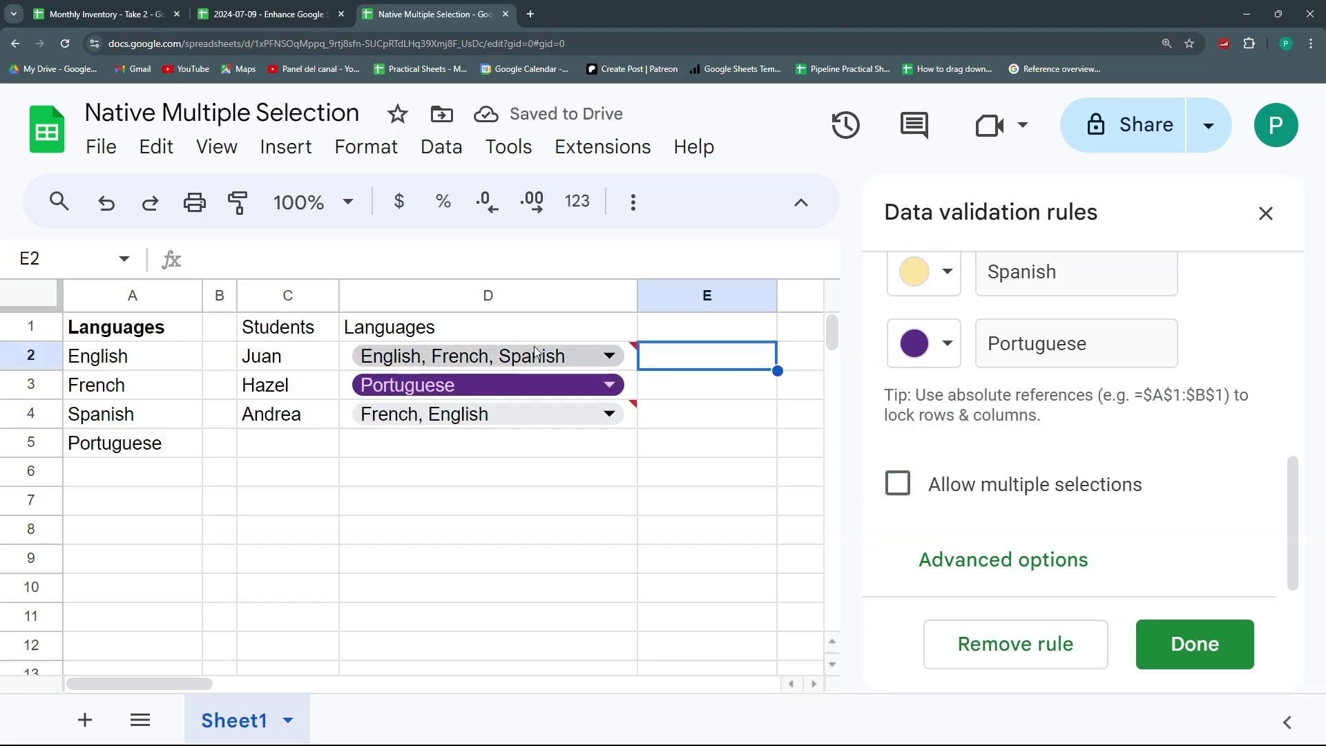
click(629, 359)
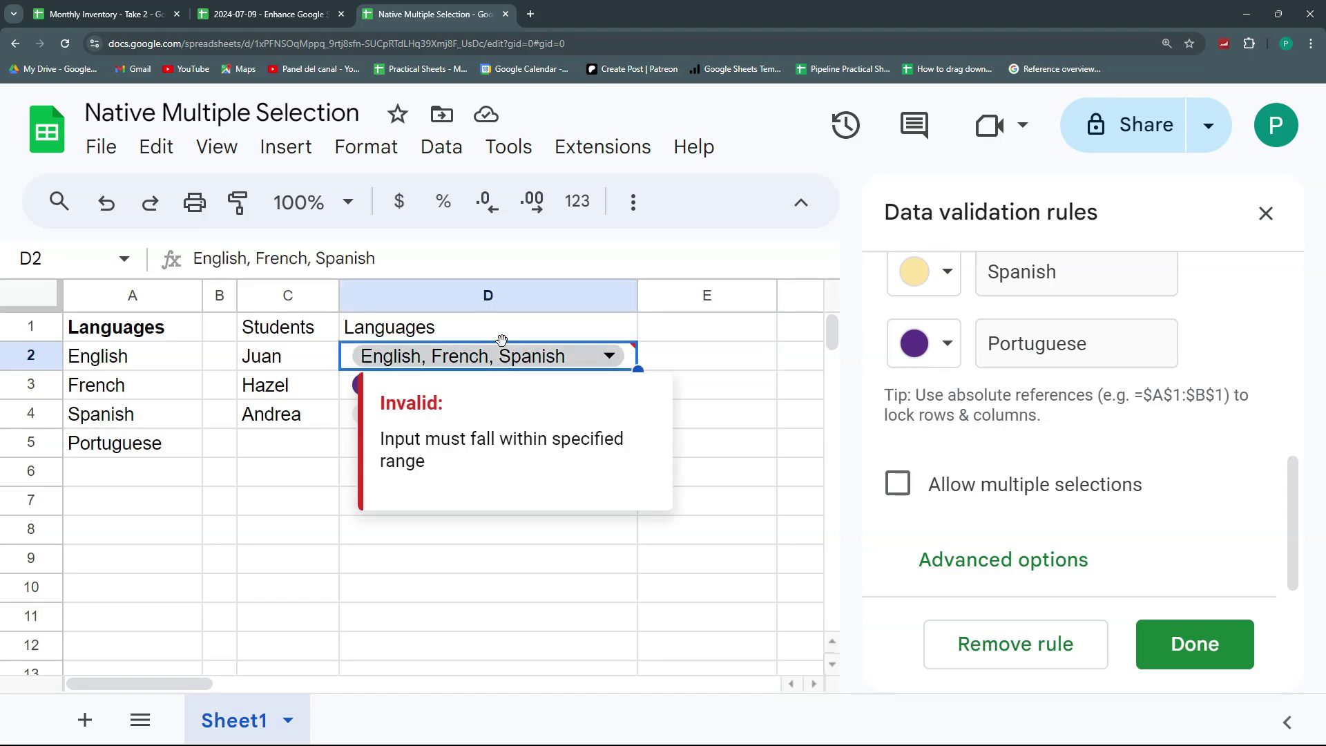
click(682, 358)
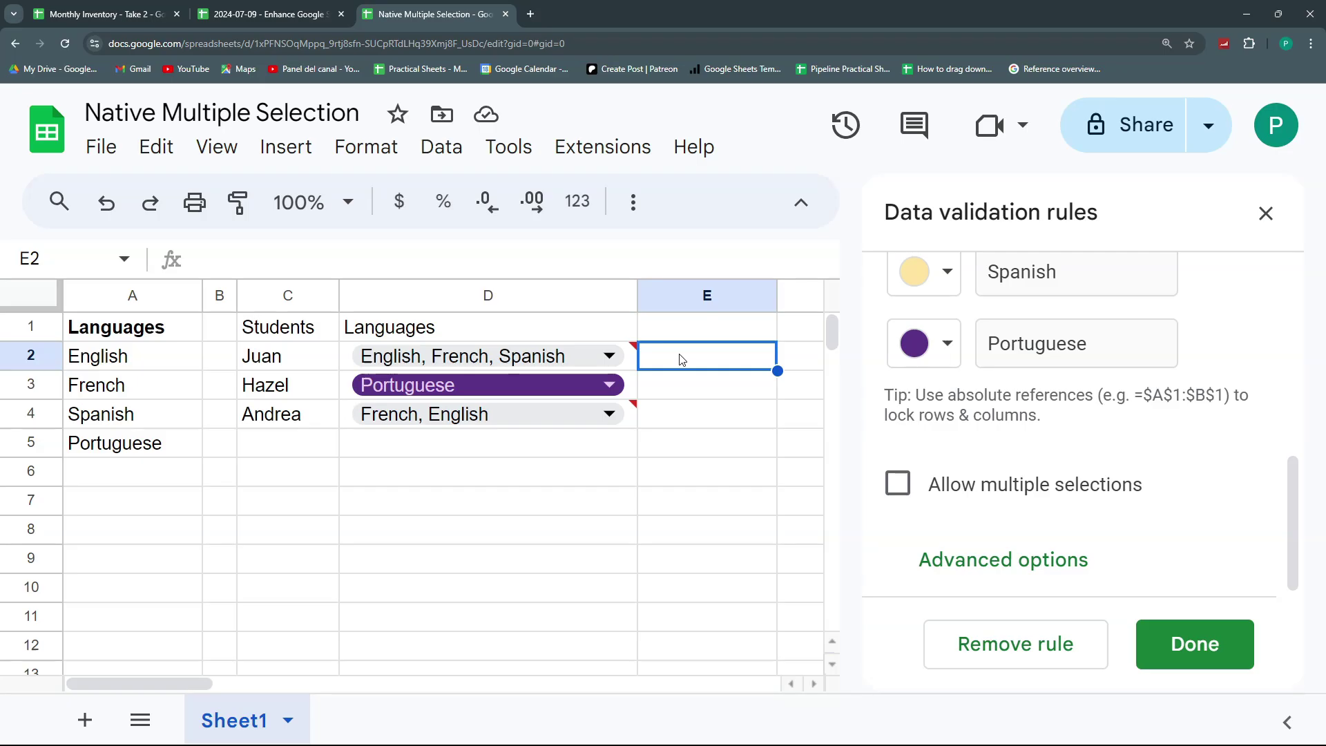
Clear the entries in D2:D4 and open the single-choice option list of D2.
key(Left)
key(shift+Down)
key(shift+Down)
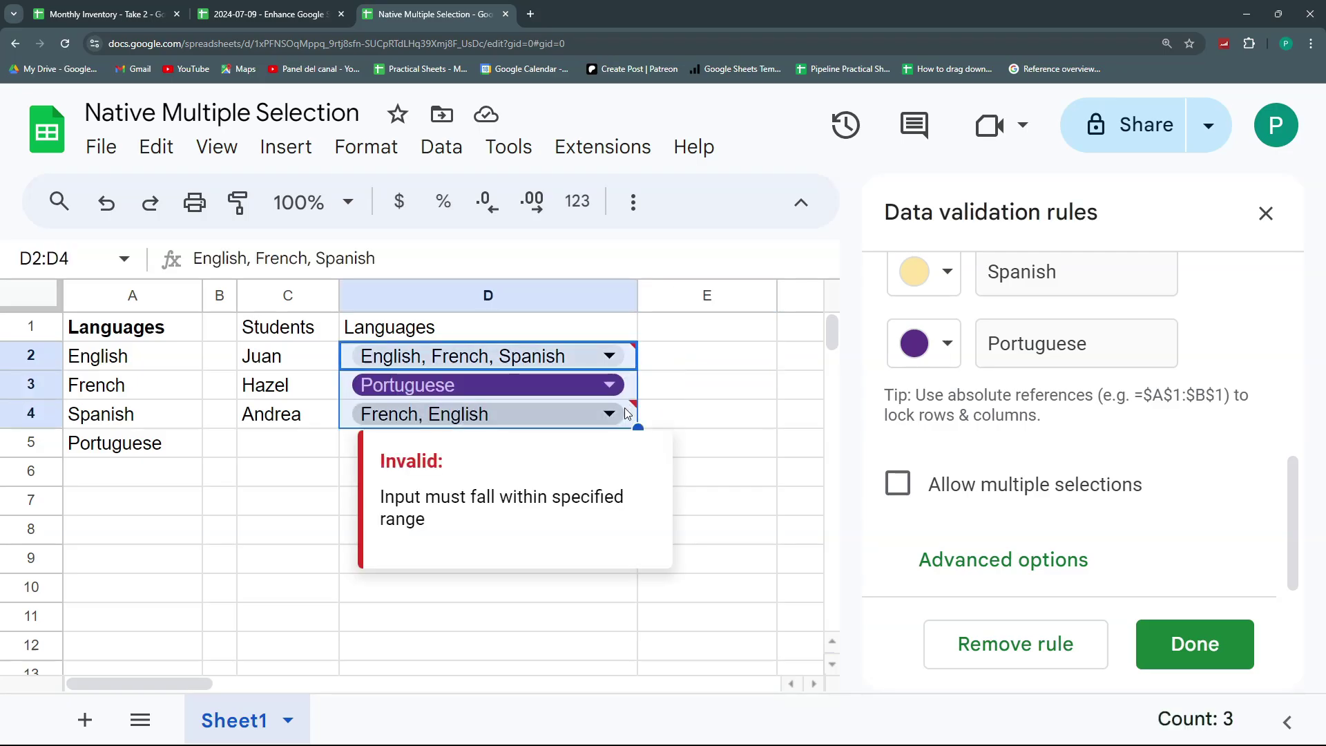
key(Delete)
key(Right)
click(614, 356)
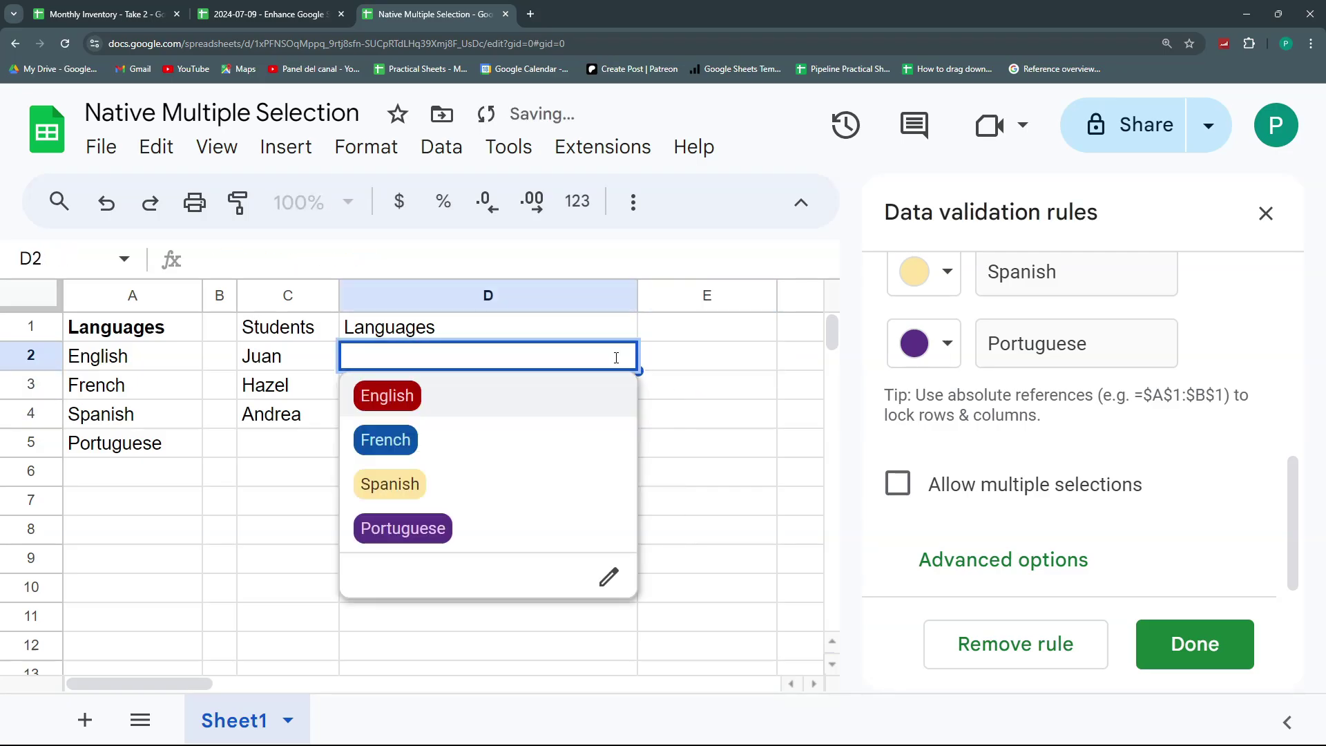
Allow multiple selections again for D2:D4, undo the clearing of its entries, and save the rule.
click(897, 484)
click(793, 442)
key(ctrl+z)
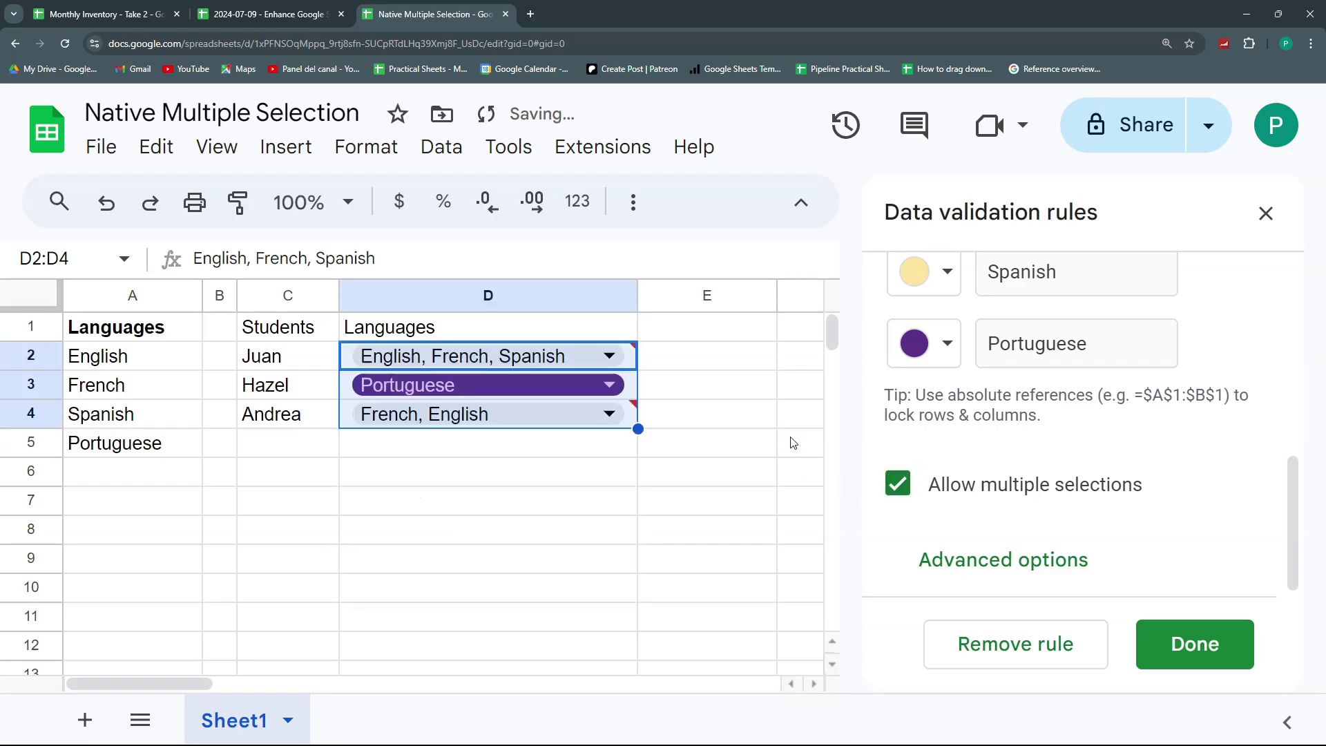
key(Right)
key(Down)
key(Down)
key(Down)
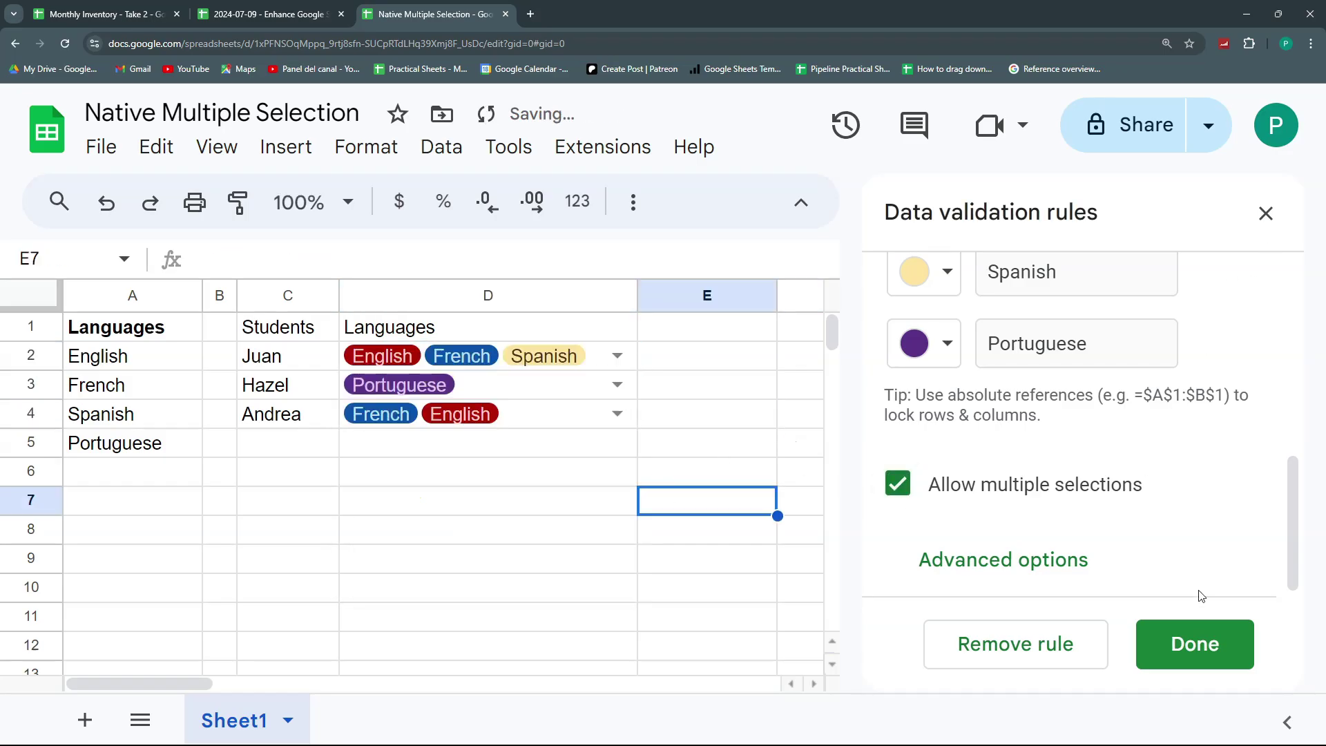
click(1189, 644)
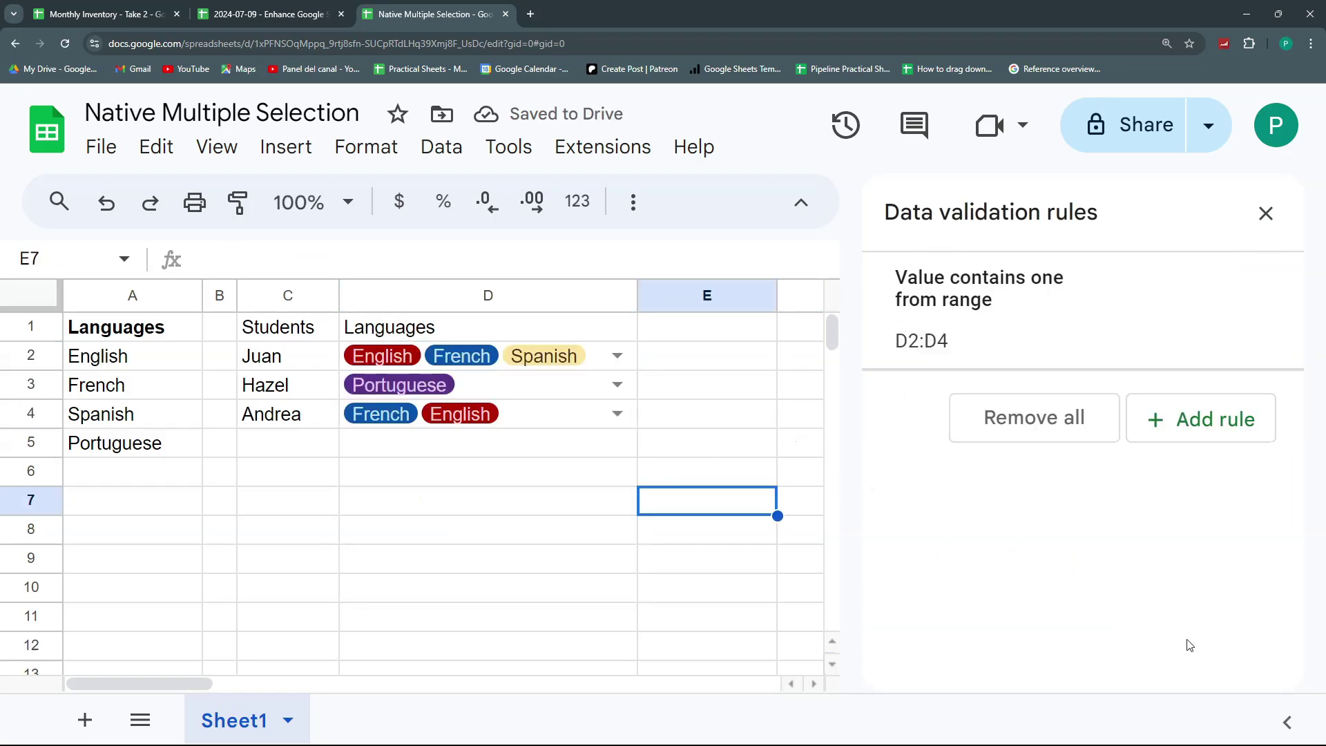
click(1265, 213)
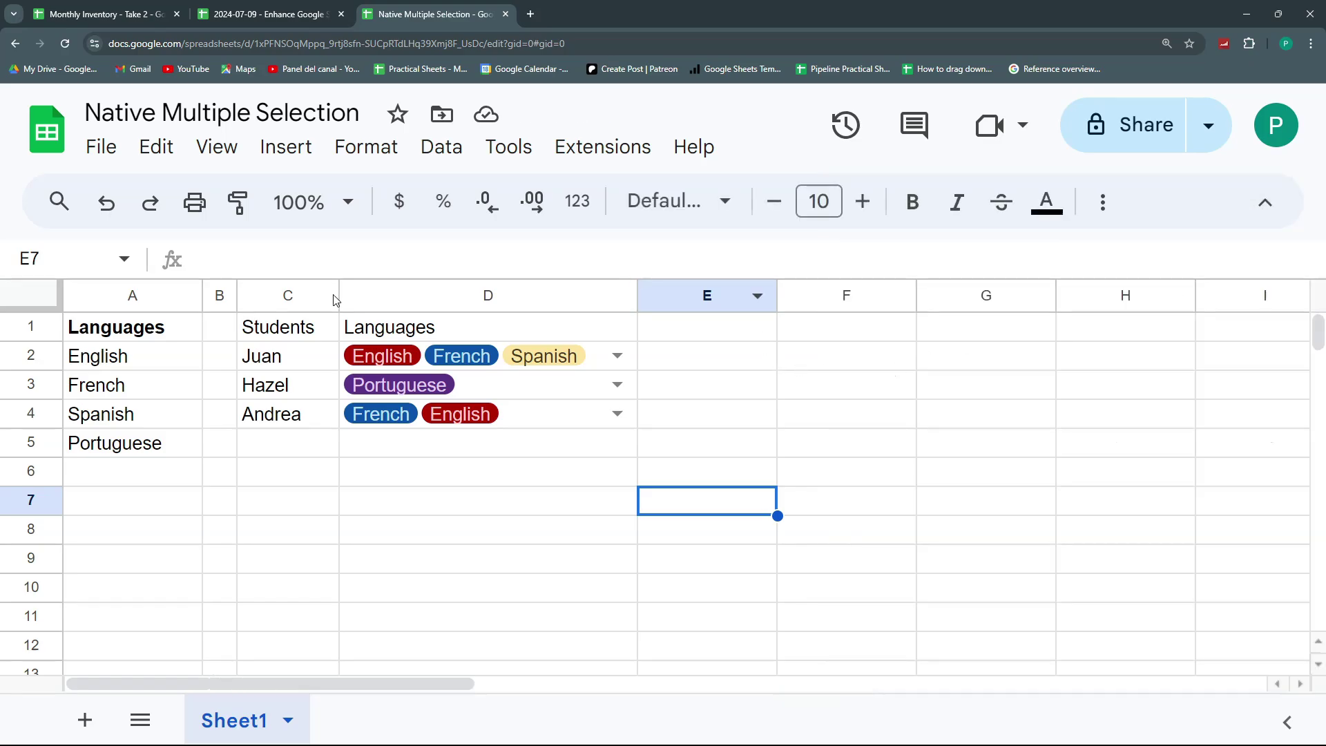
Make the Students and Languages headers in C1:D1 bold.
click(309, 330)
drag(309, 330, 394, 329)
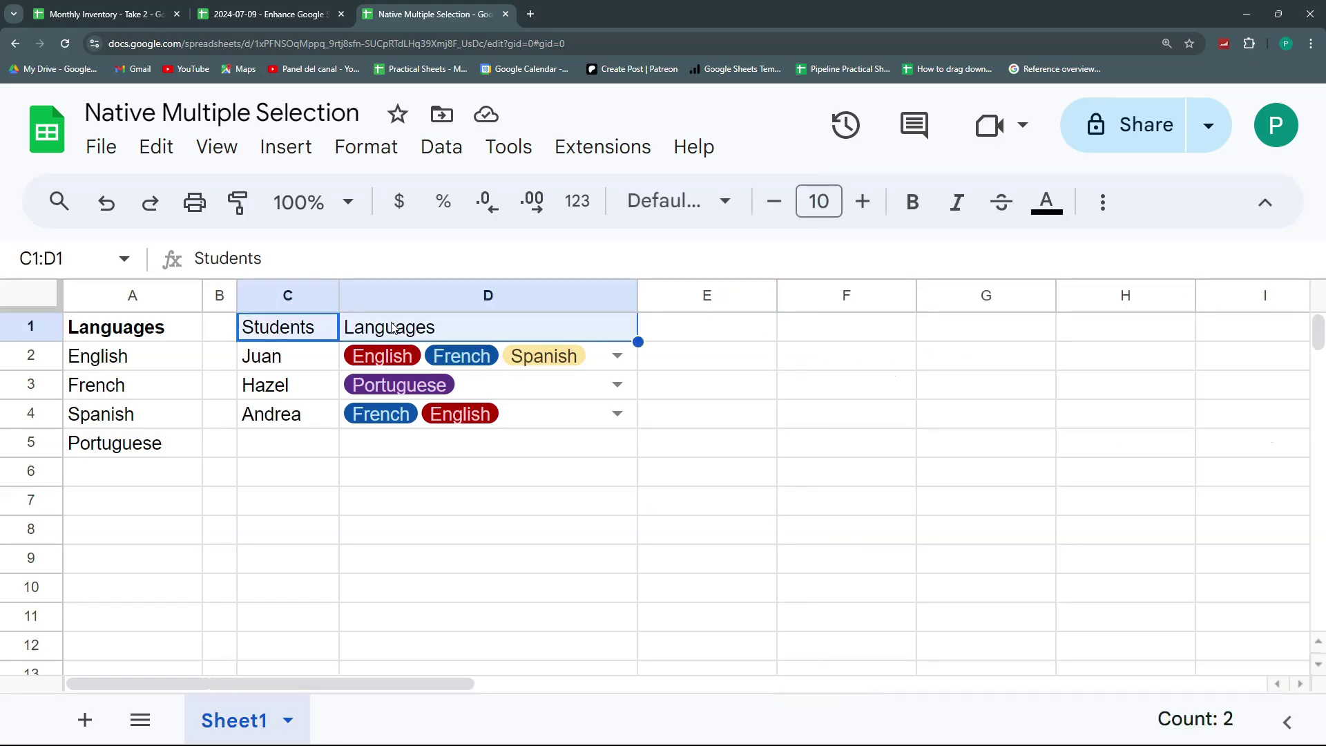
click(914, 202)
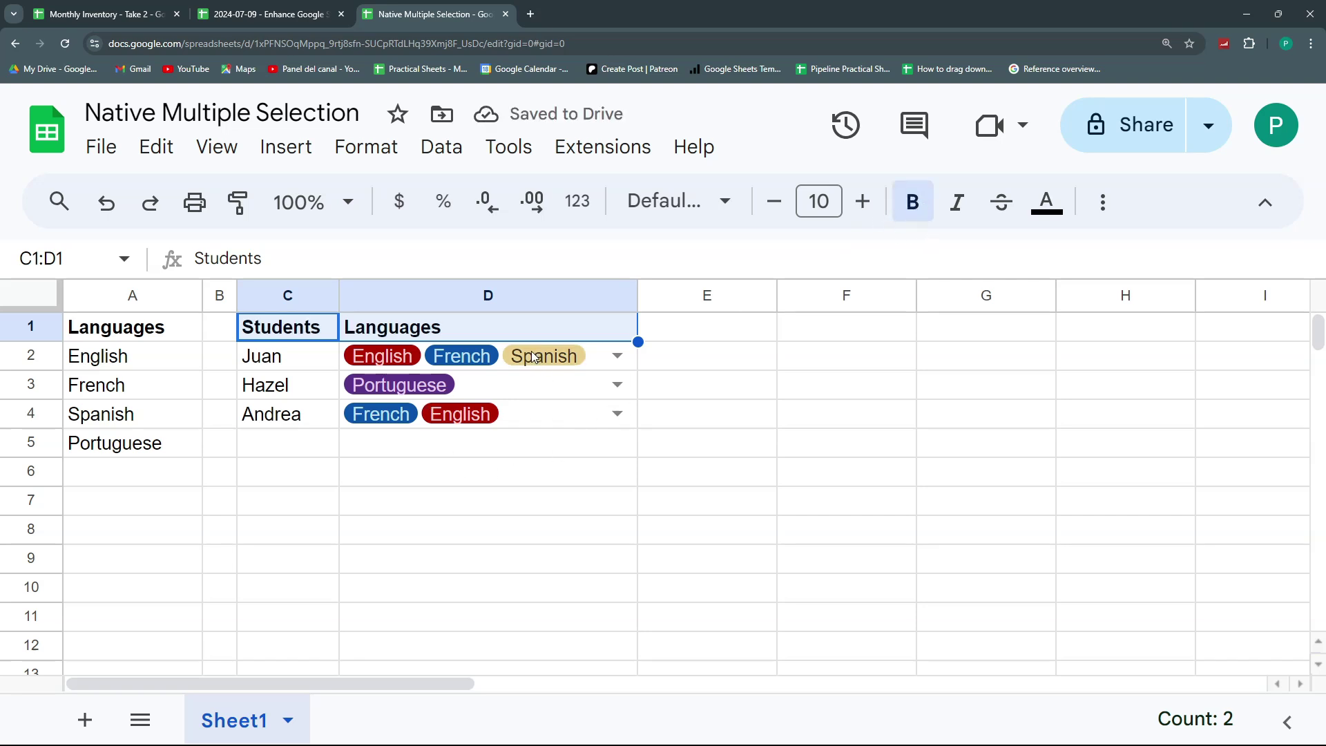
click(493, 335)
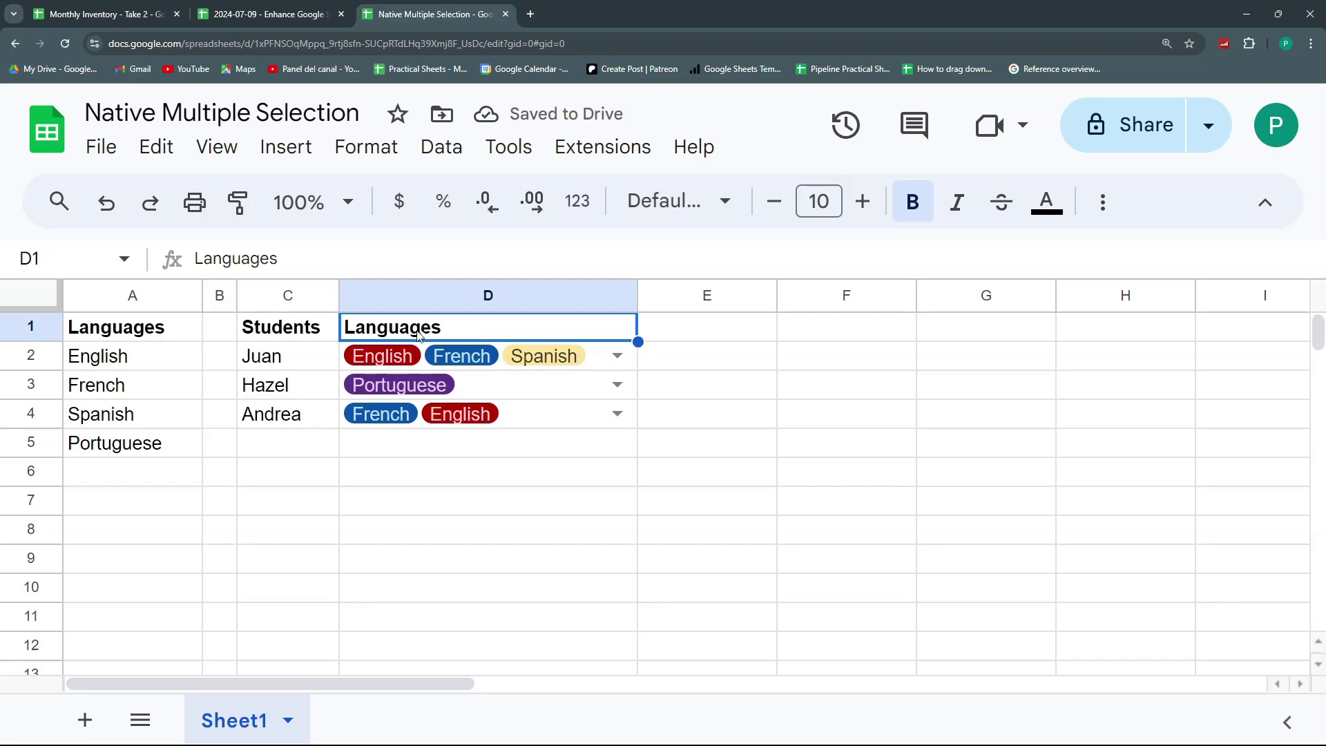
Convert range C1:D4 to a table, and deselect and reselect English in the first student's language dropdown.
click(309, 362)
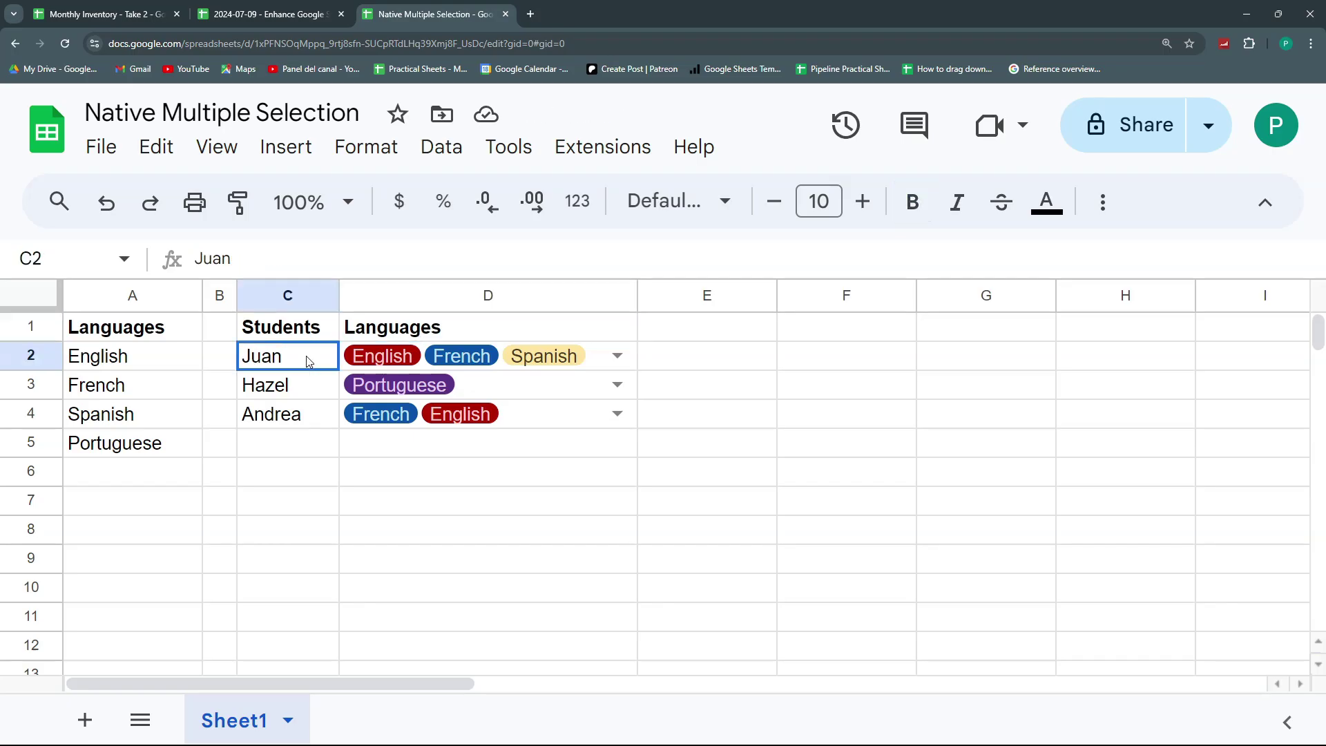
drag(297, 331, 459, 418)
click(358, 149)
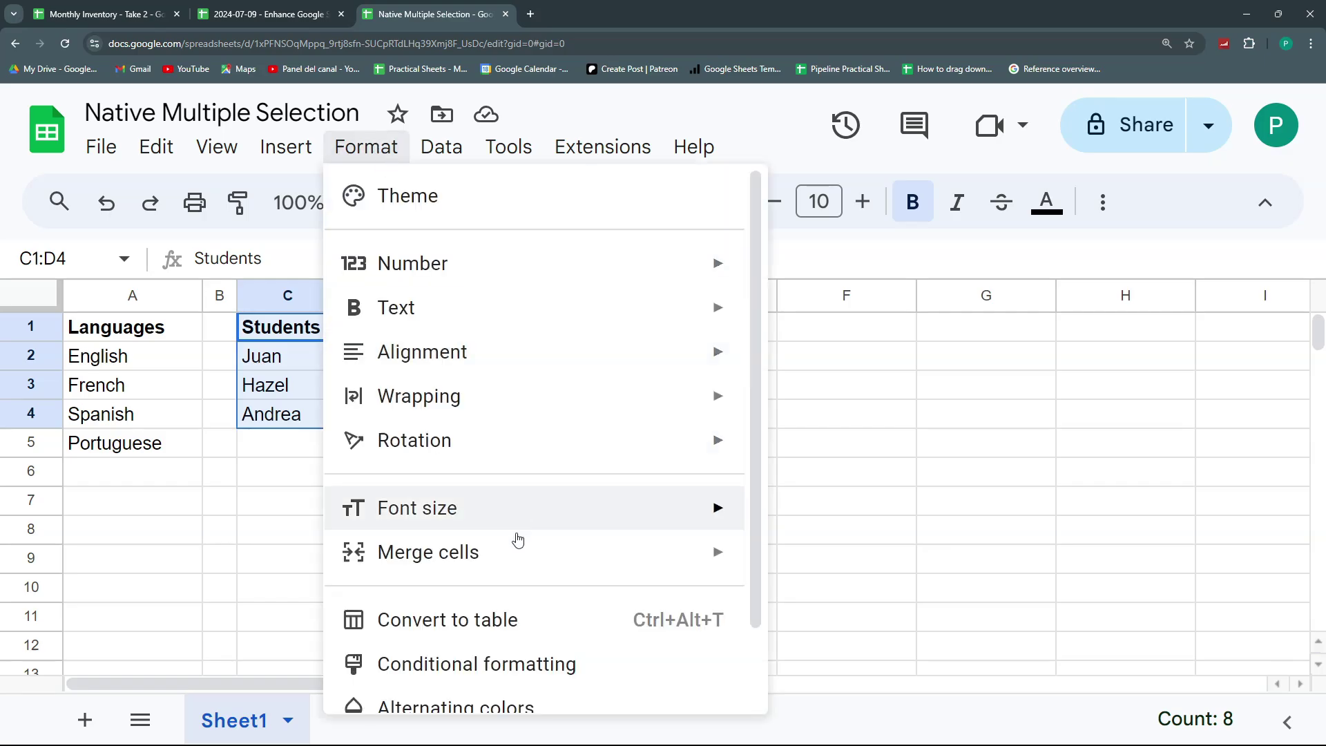
click(480, 632)
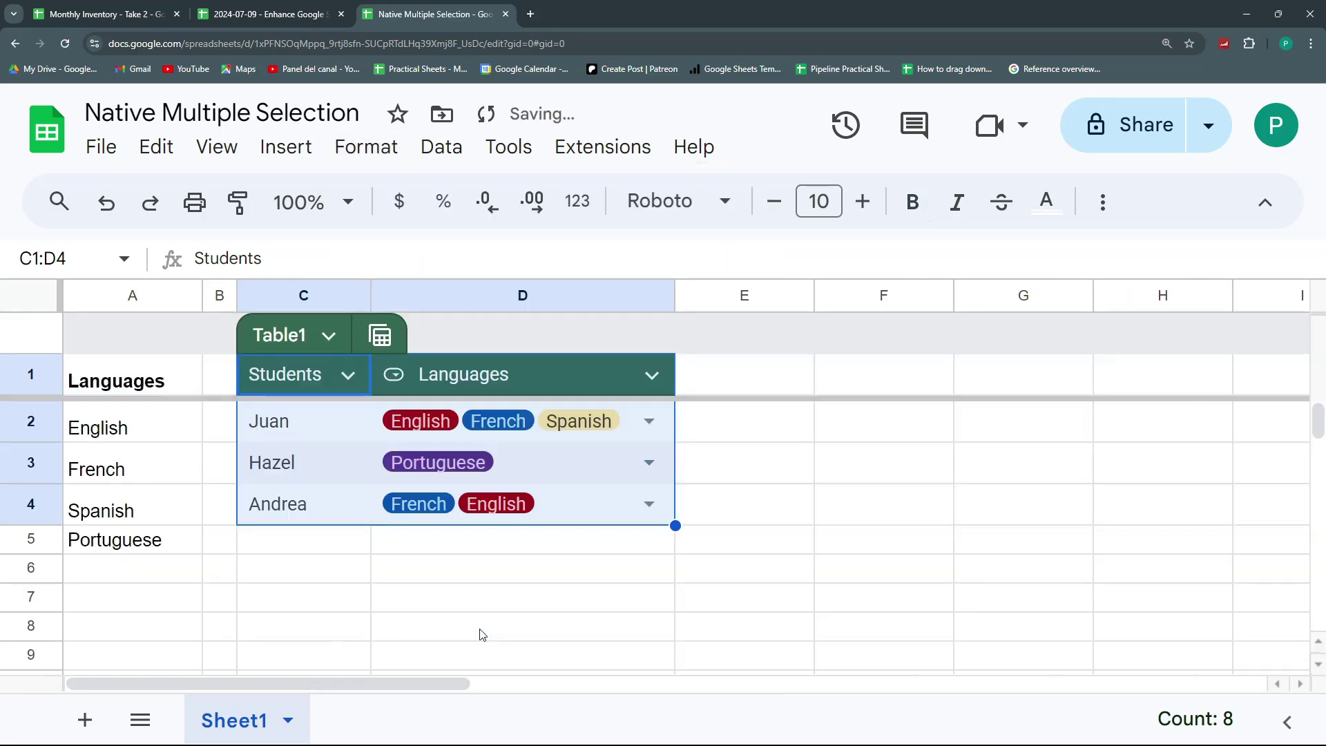
click(650, 424)
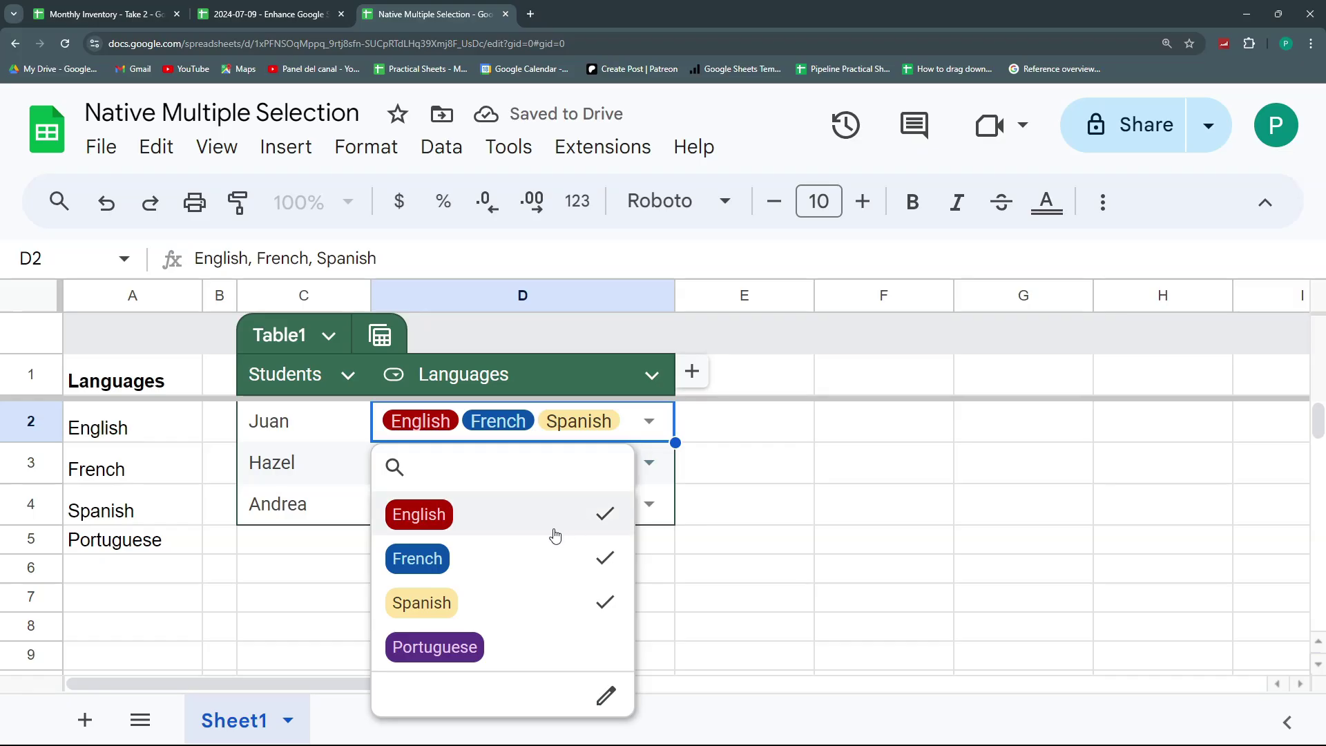
click(586, 568)
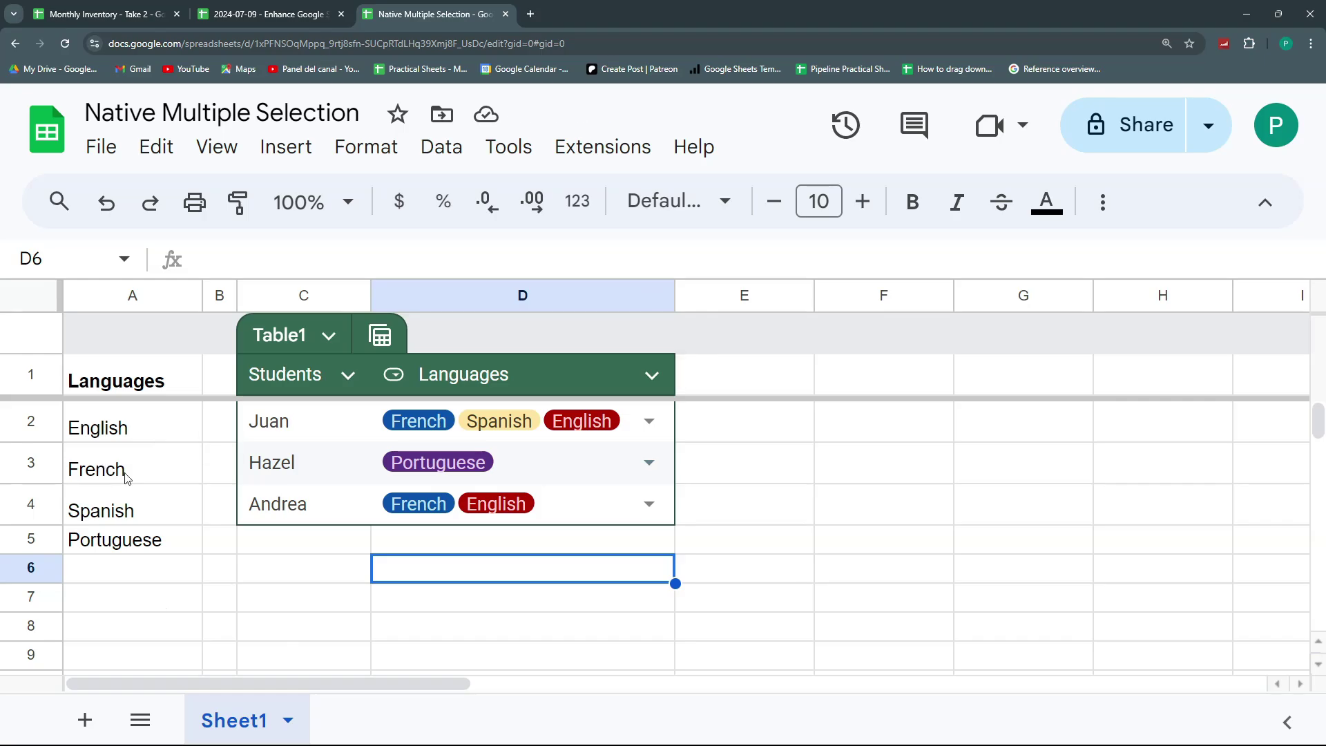
Check the sheet's data validation rules for one covering the table's dropdowns, and close the rules without adding any.
click(447, 152)
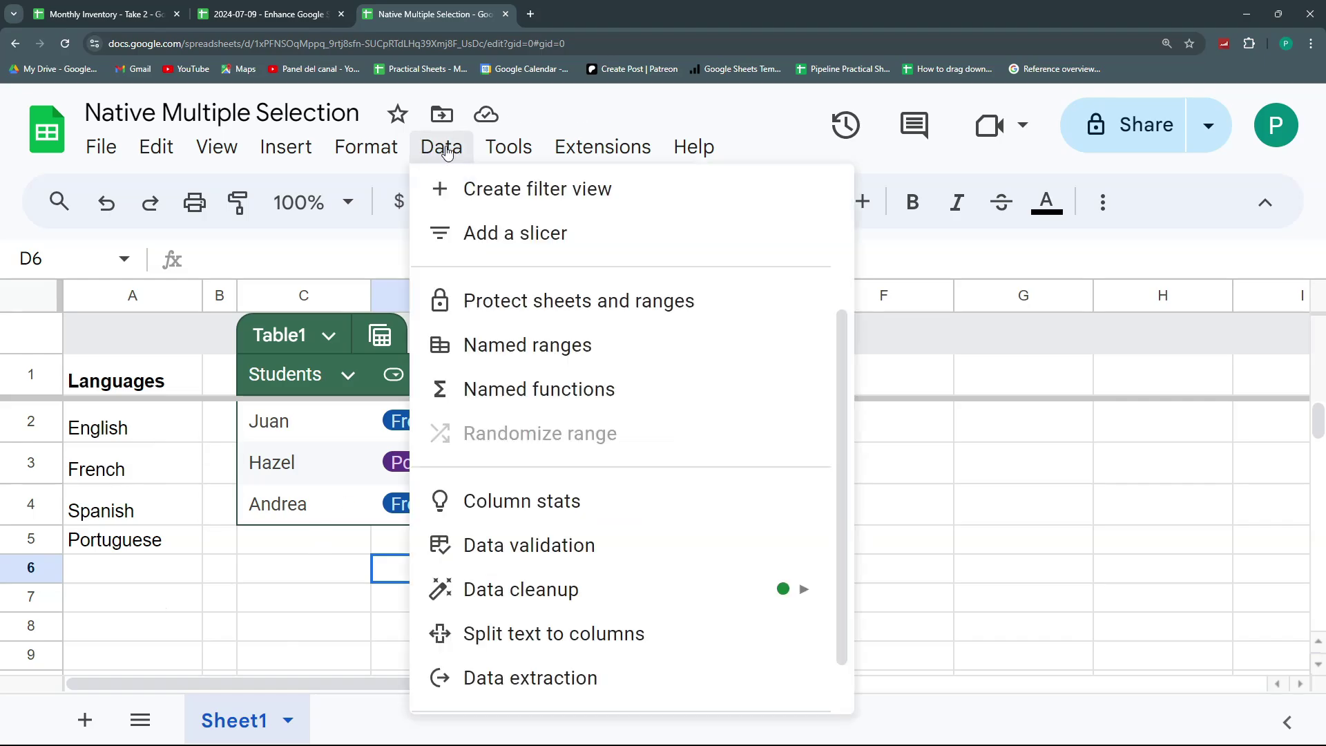
click(527, 543)
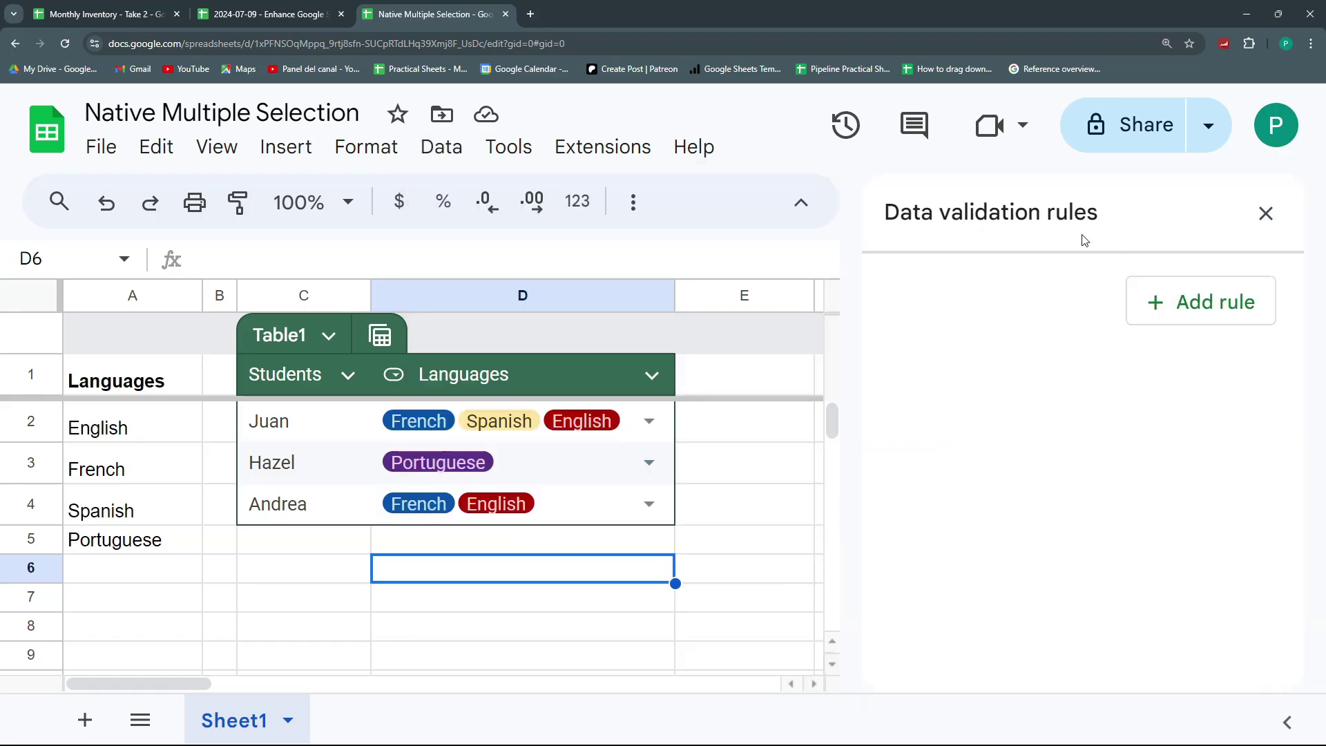
click(1266, 214)
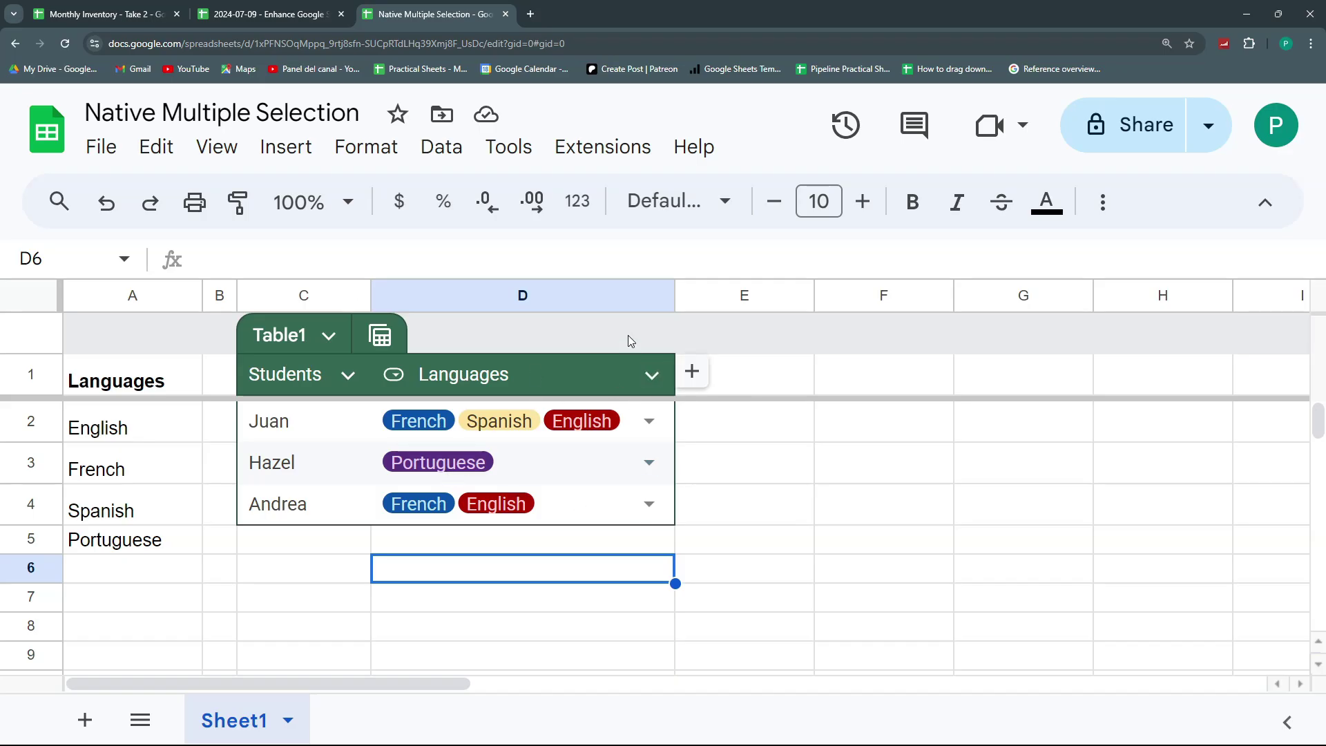
click(441, 146)
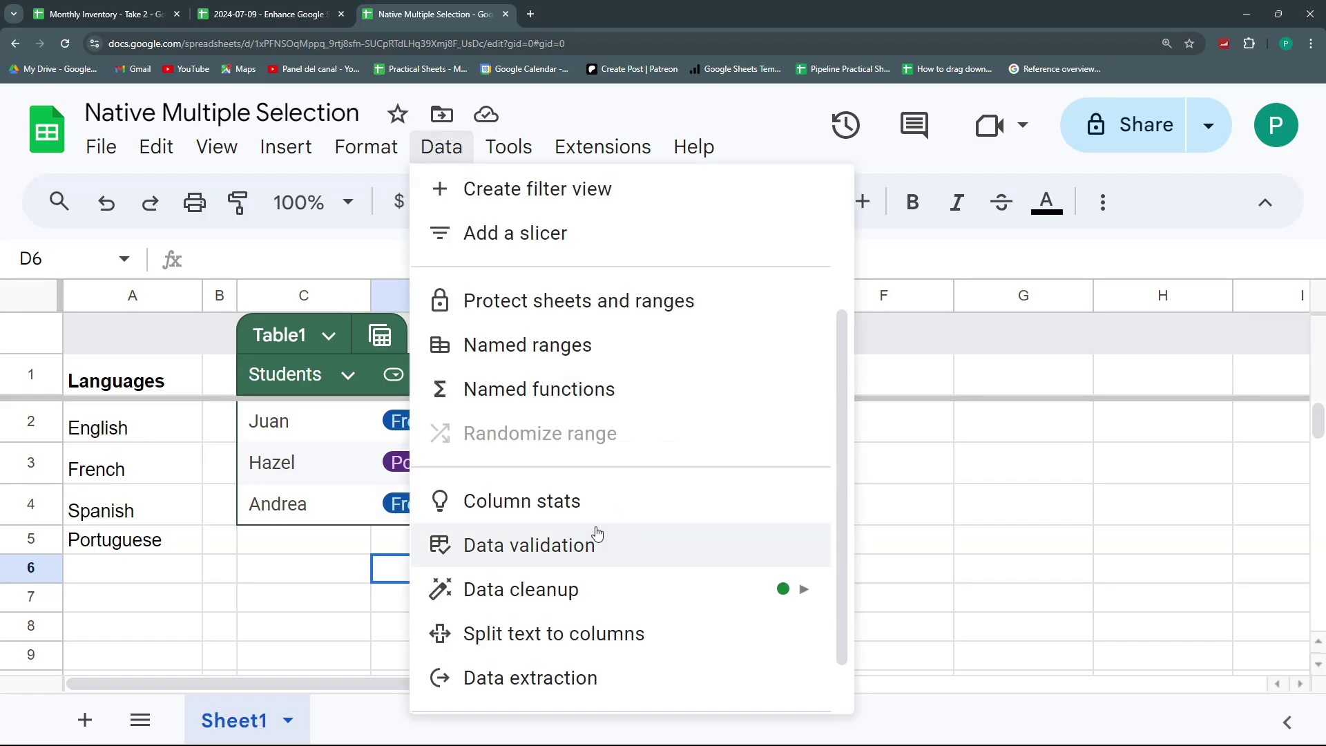
click(1030, 551)
View the dropdown settings of the table's Languages column through its column type, and close them unchanged.
click(654, 383)
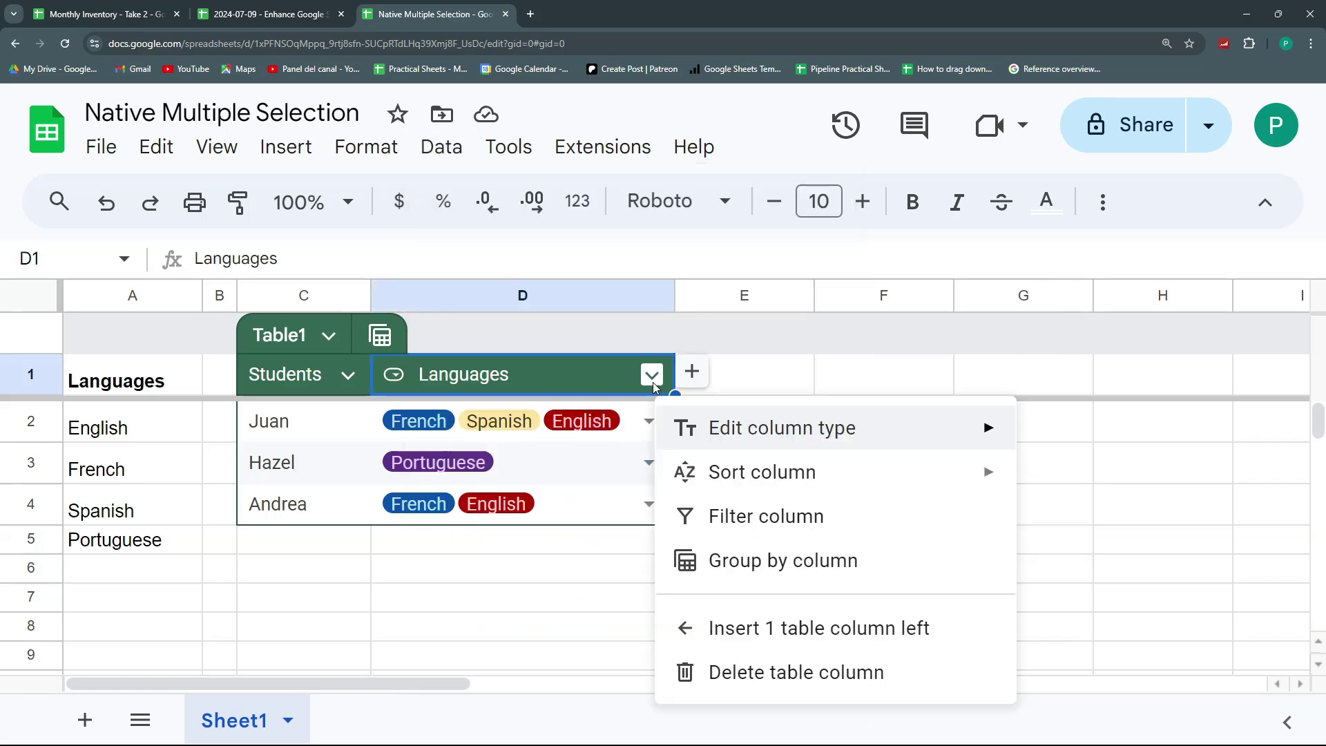
mouse_move(718, 426)
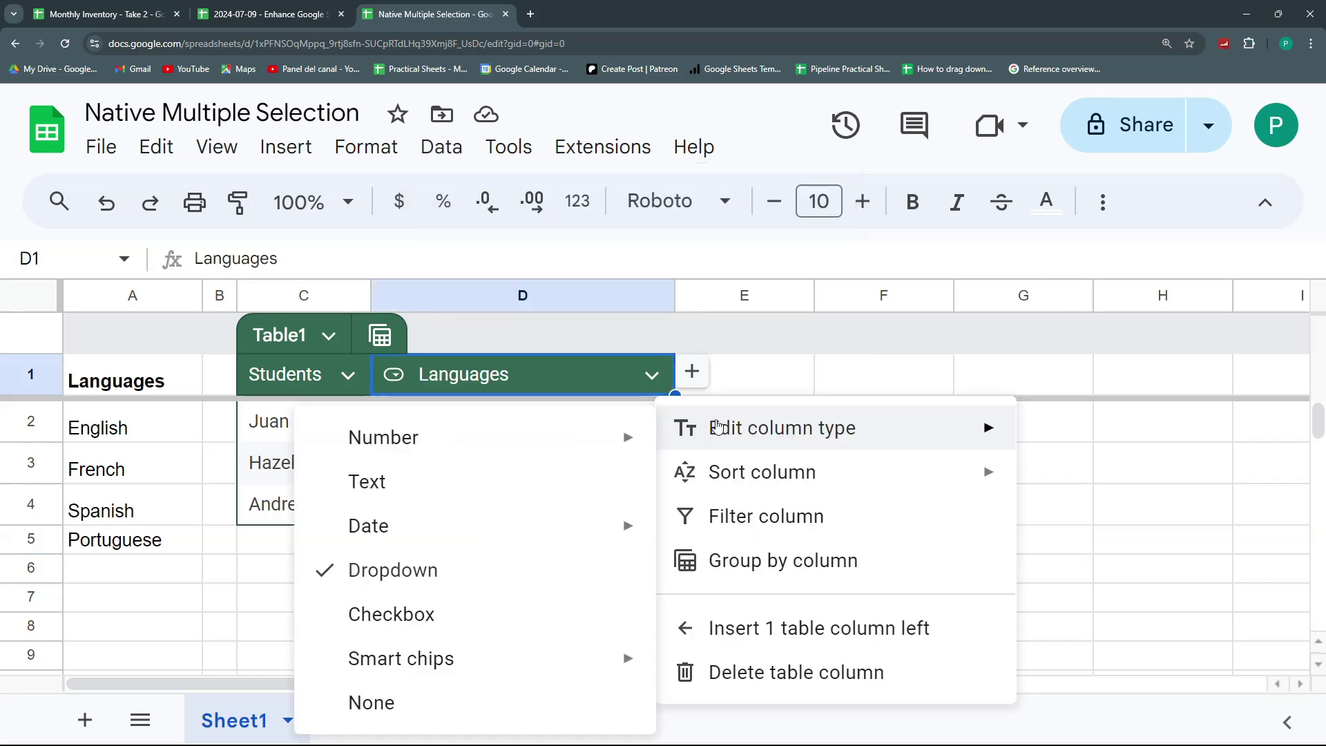
click(497, 573)
click(1267, 214)
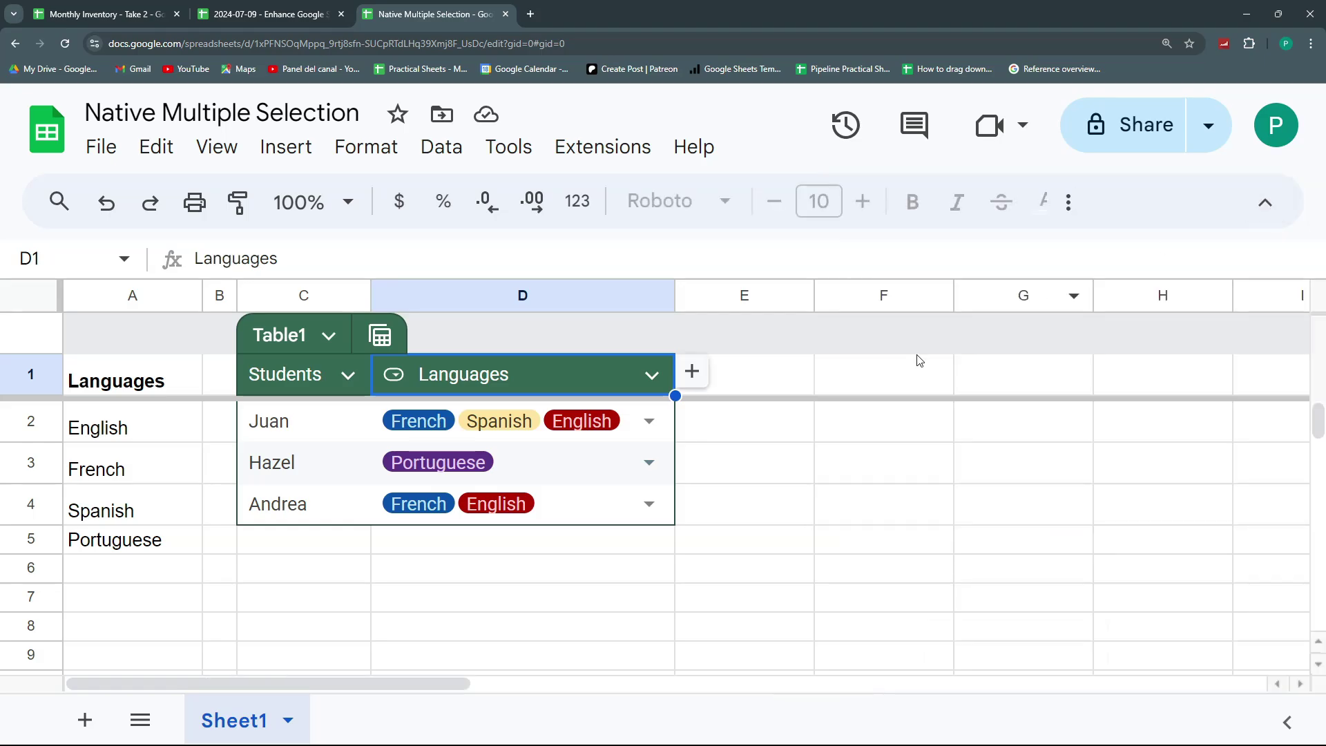
Review the Languages column's validation rule from the dropdown in D3, including its source range, multiple selections and display style.
click(649, 464)
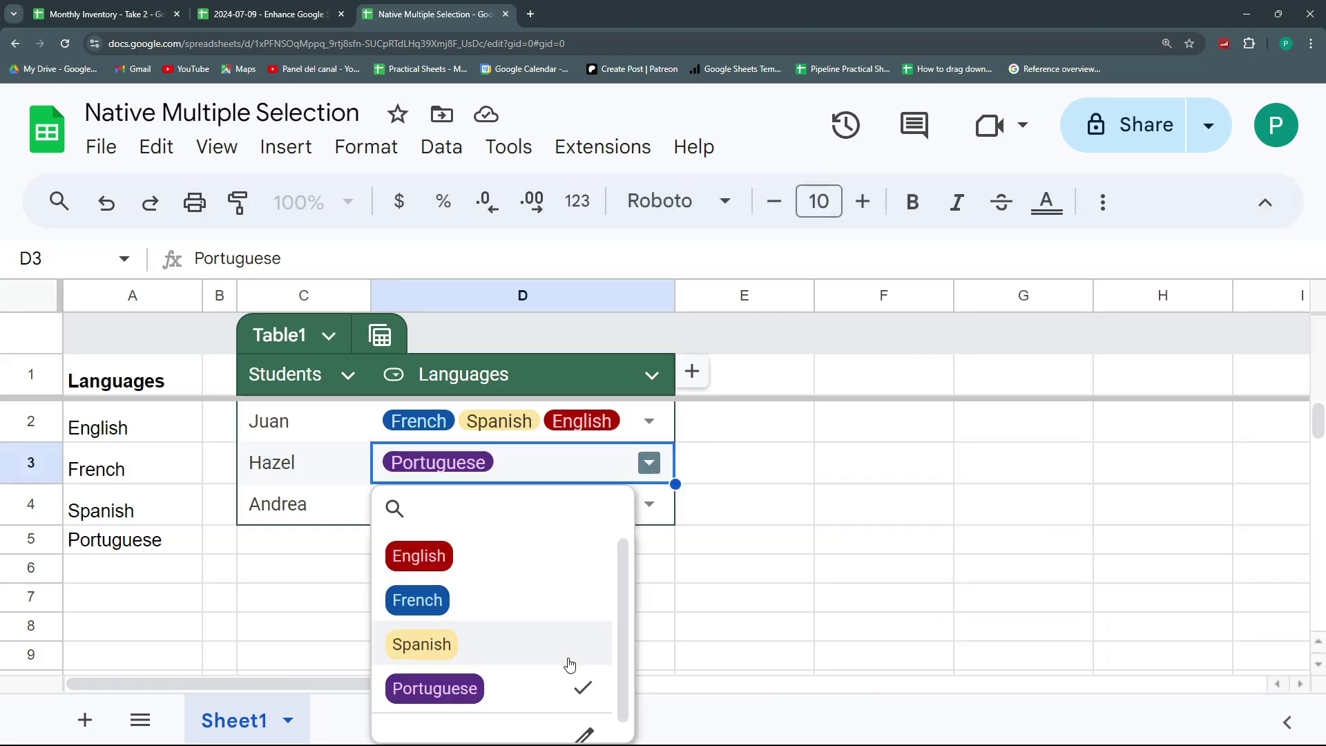
scroll(580, 697, down, 1)
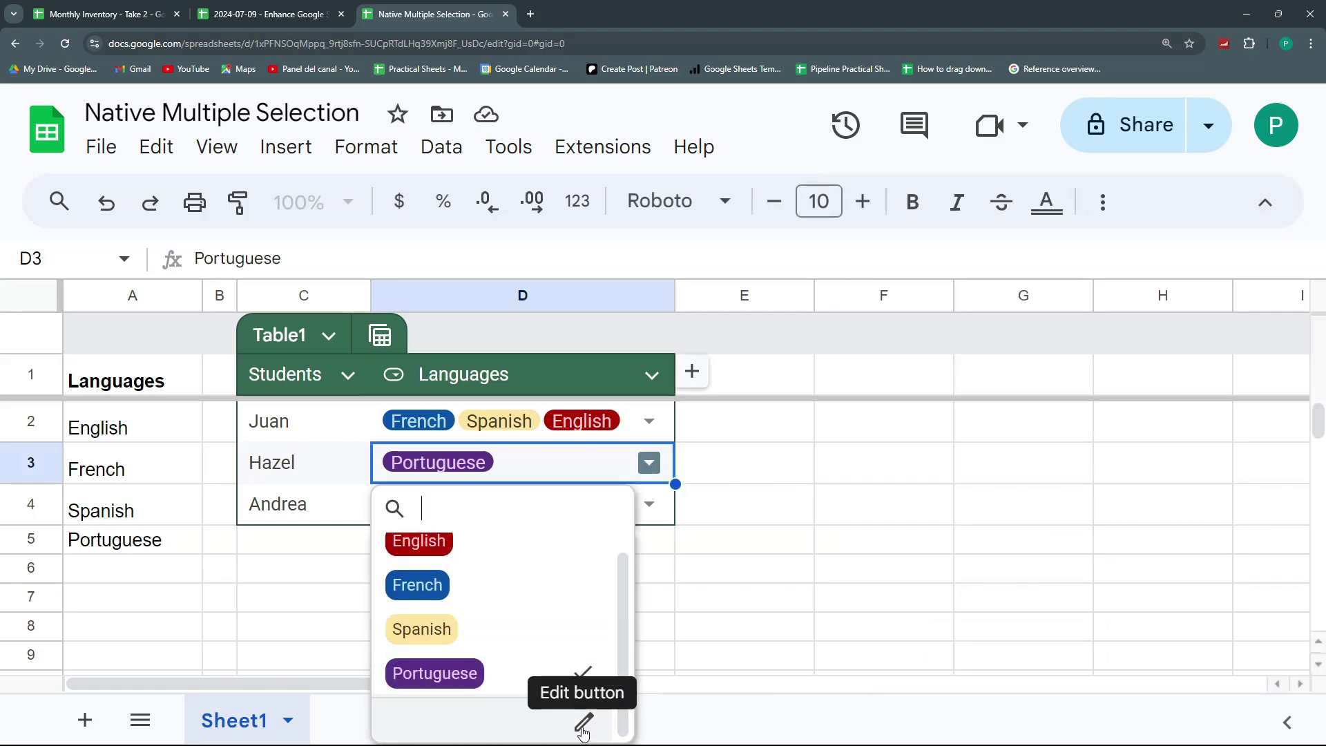
click(583, 726)
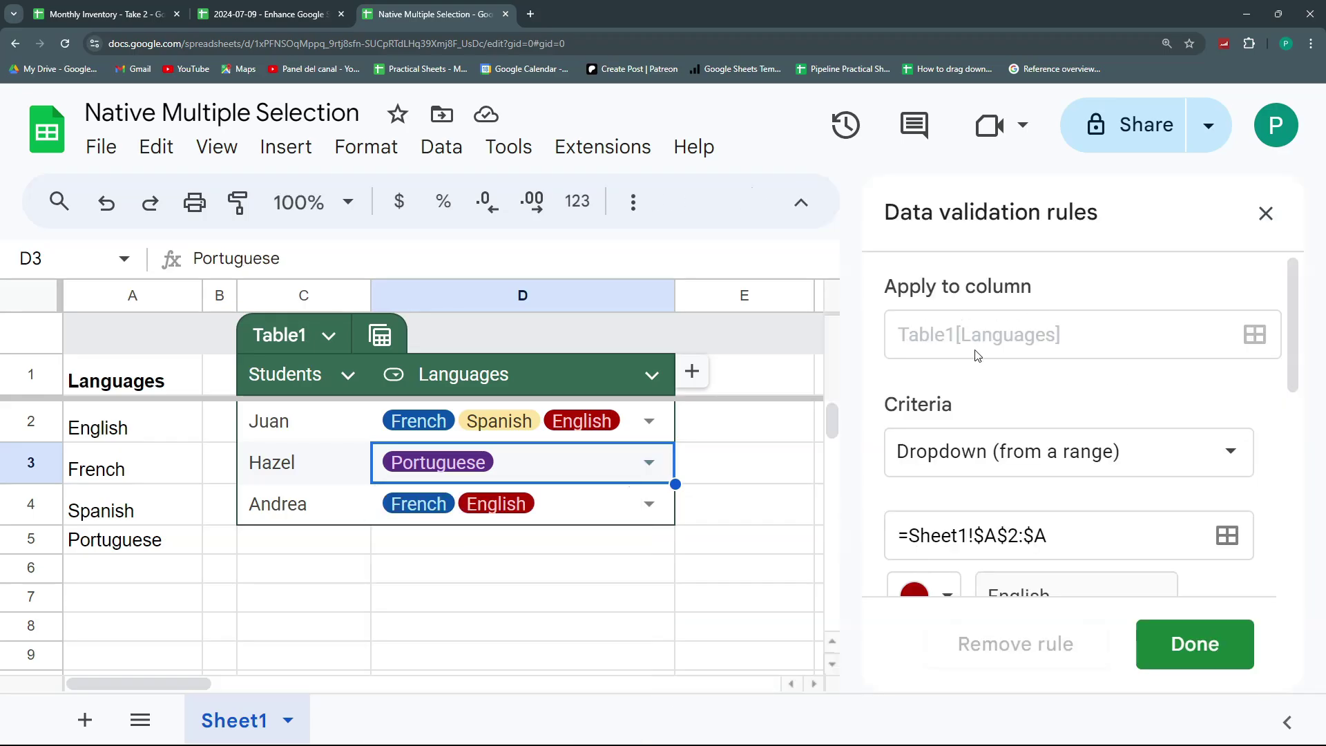
scroll(1051, 573, down, 5)
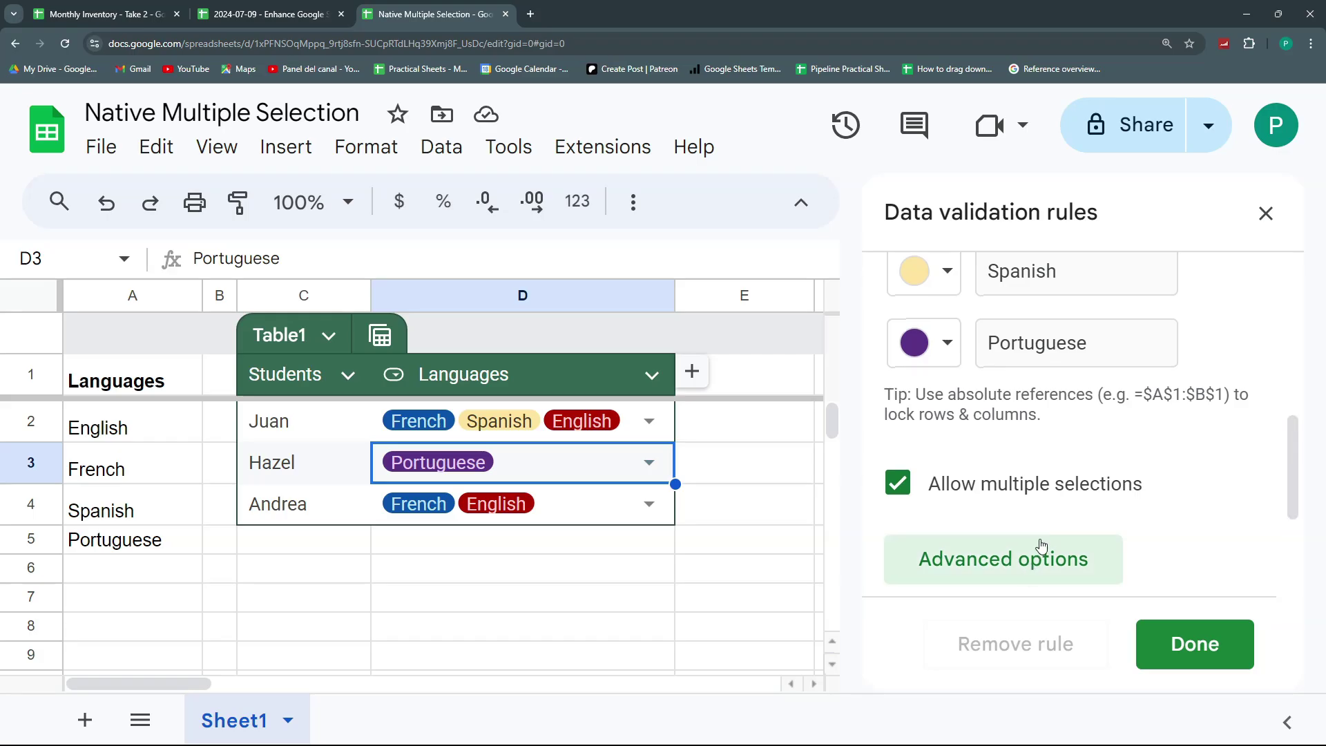
scroll(1042, 545, down, 3)
scroll(1039, 545, up, 1)
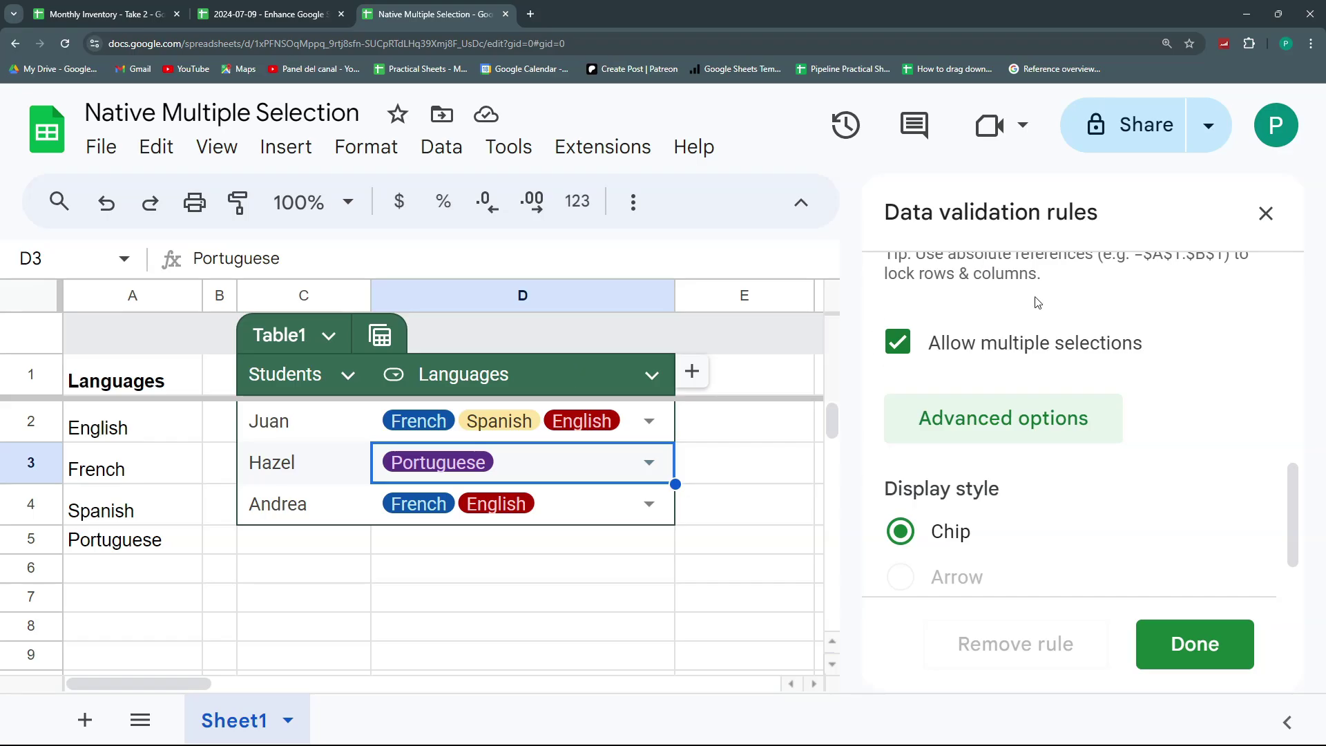
click(1269, 215)
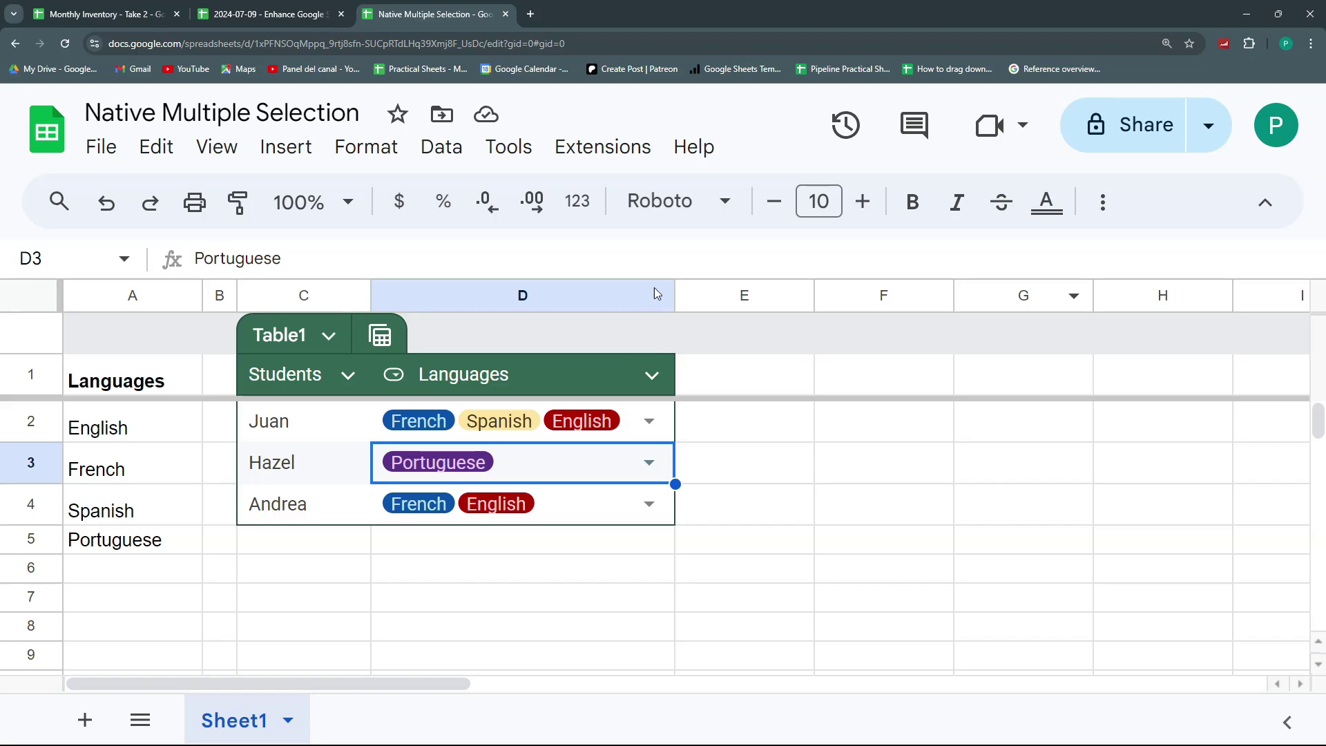
Narrow column E to a slim spacer, and highlight the full text stored in D2.
drag(814, 296, 716, 296)
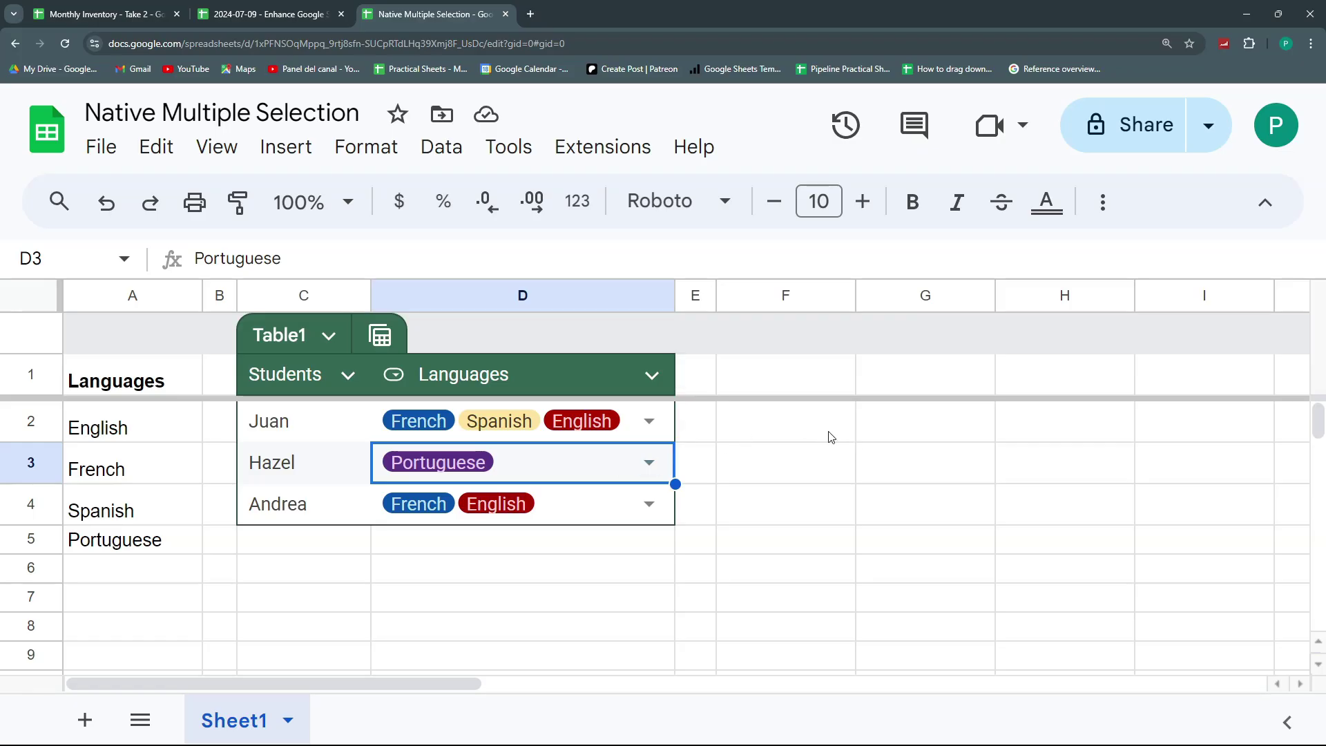
click(629, 438)
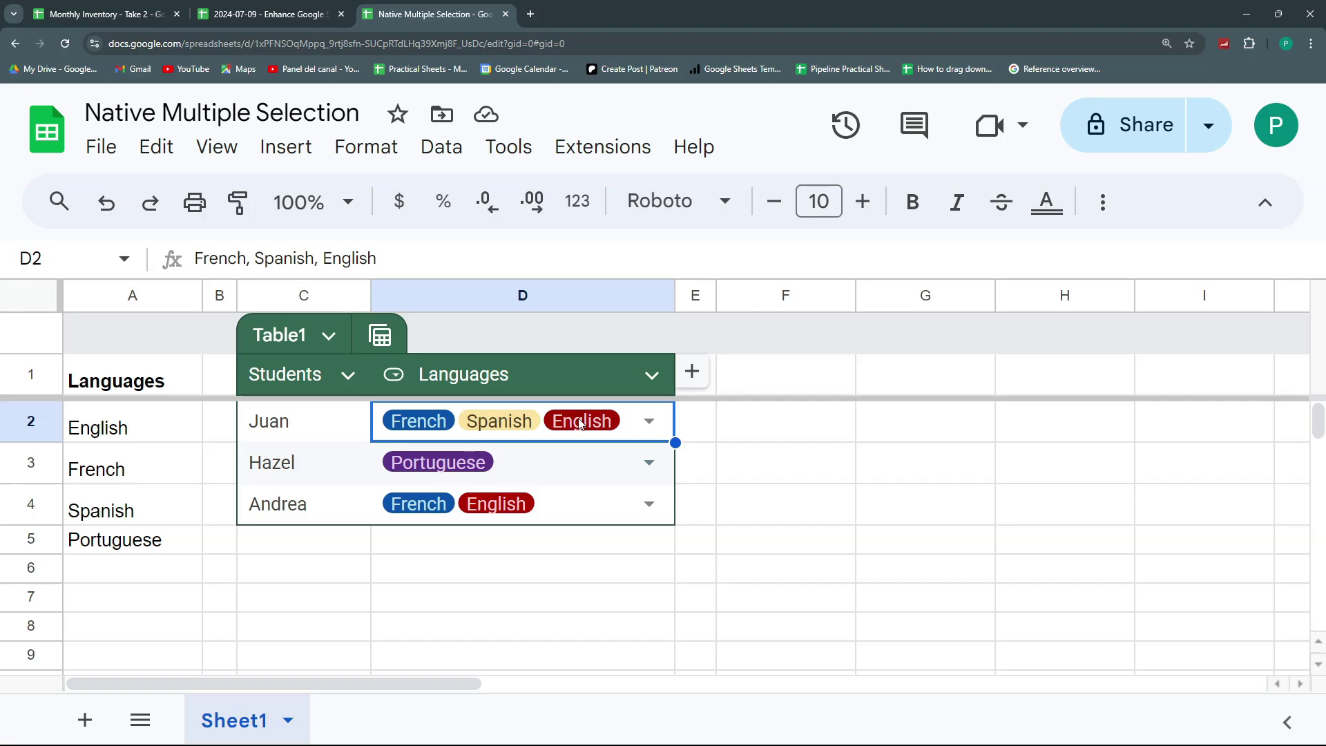
drag(377, 258, 176, 260)
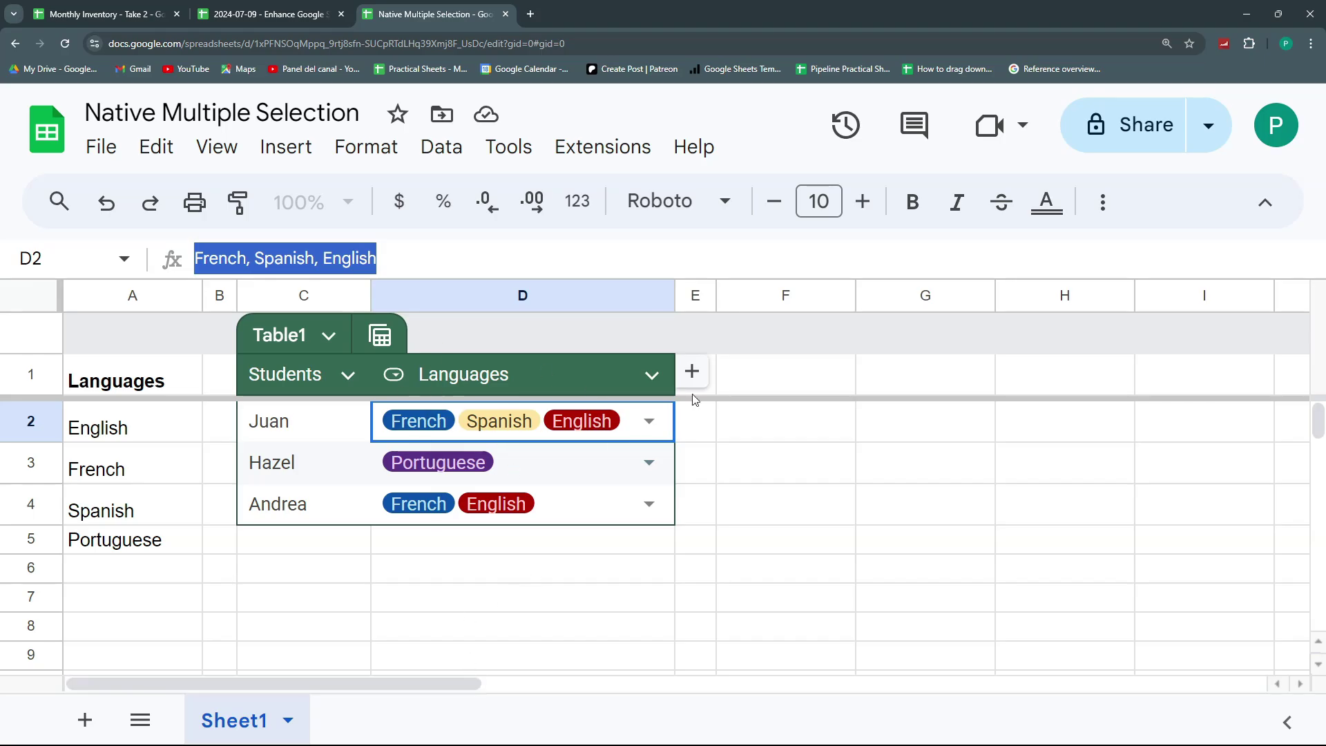
Enter =countif(Table1[Languages],"French") in F2, referencing the table's Languages column.
click(826, 433)
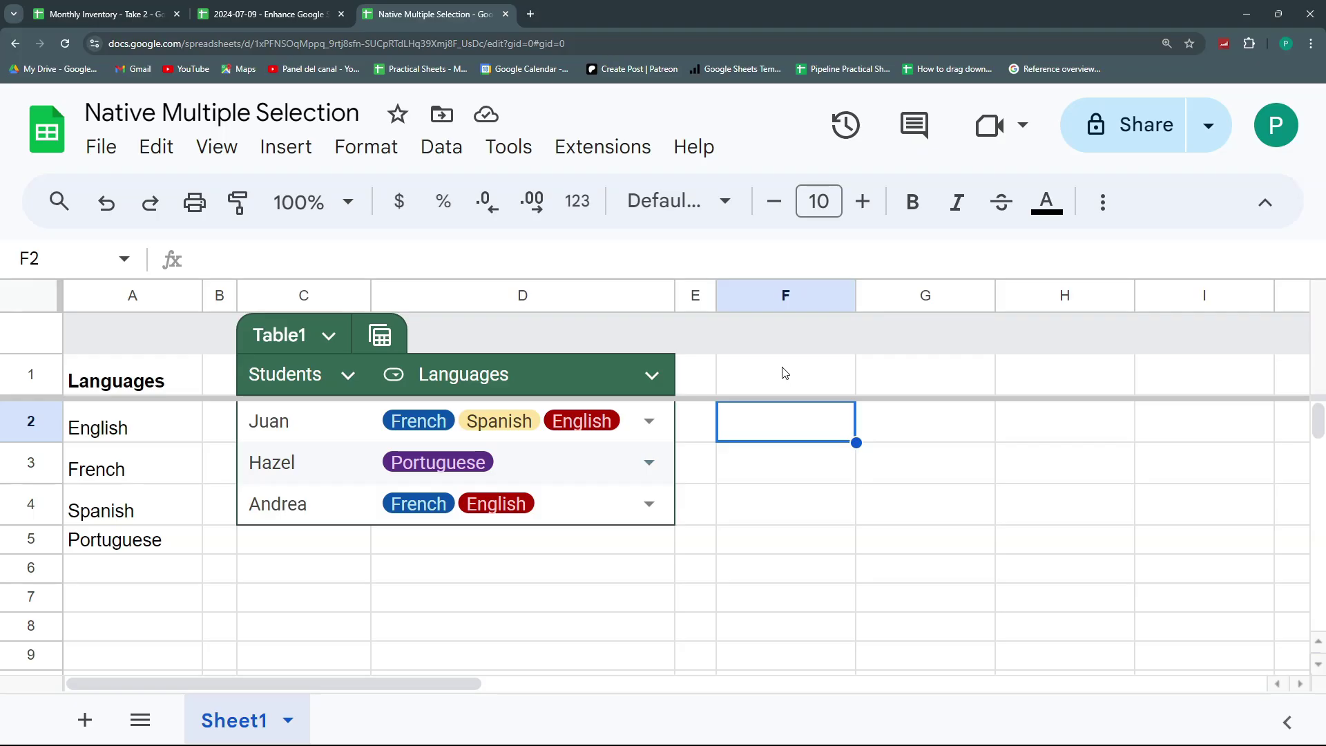
text(=)
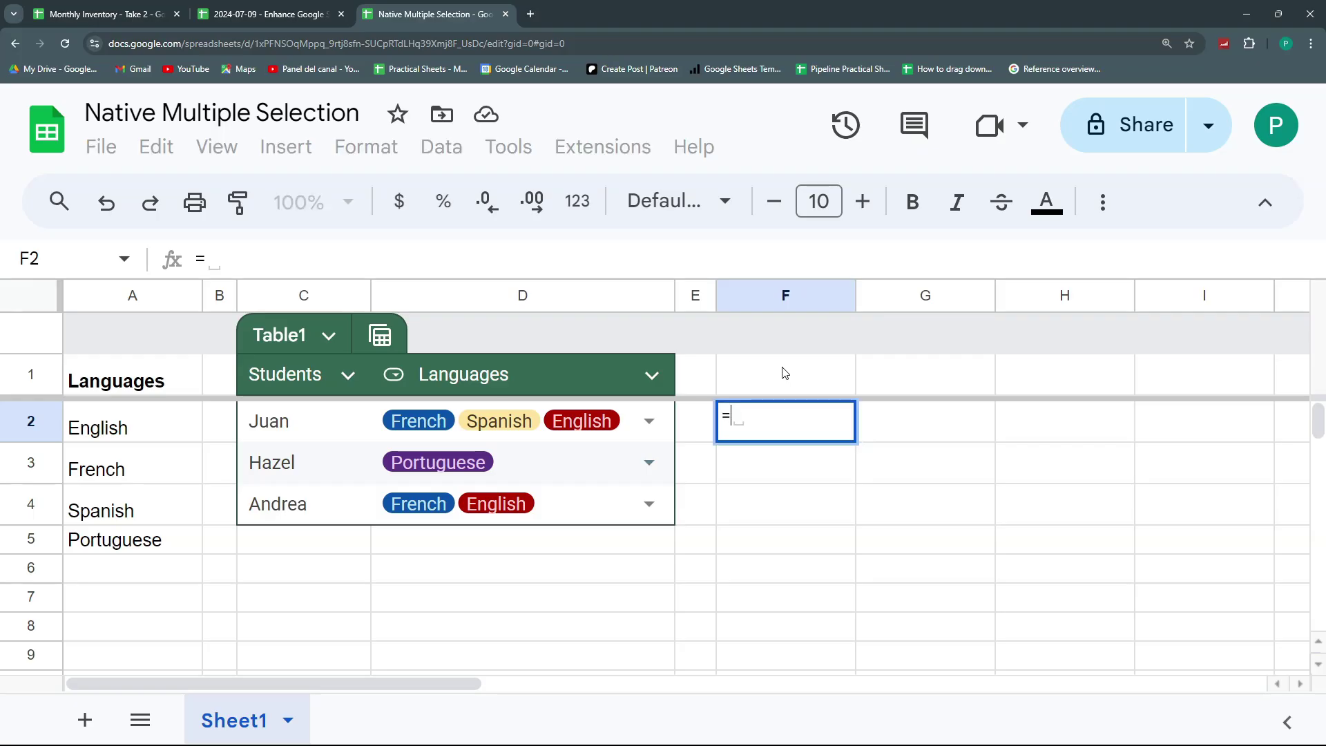
text(cou)
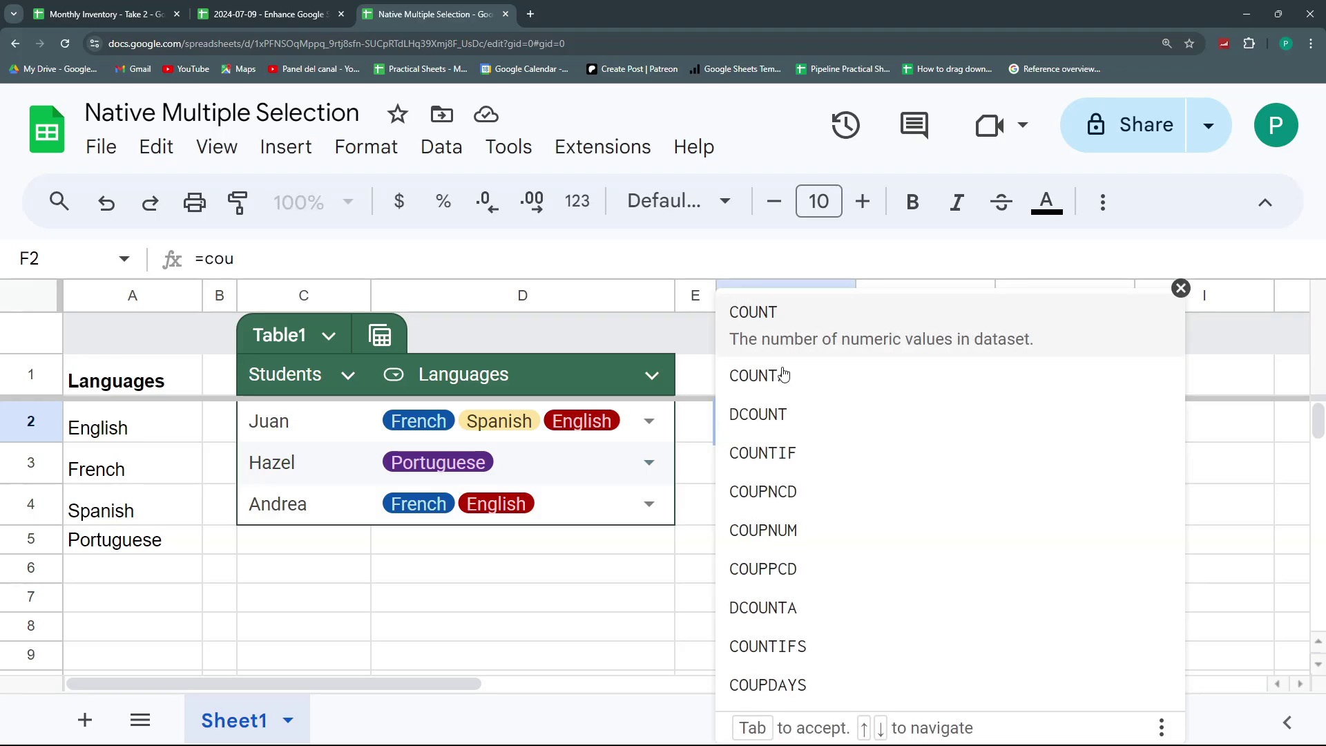
text(ntif()
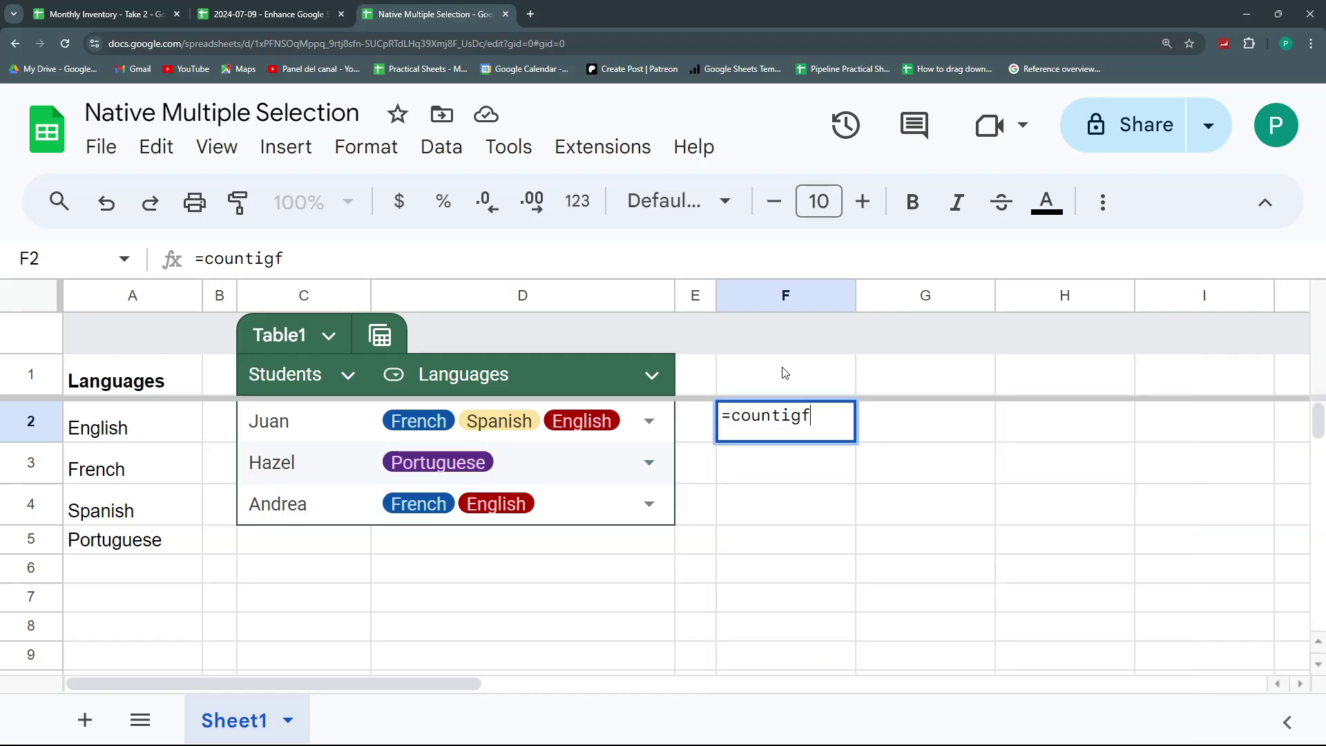
click(547, 299)
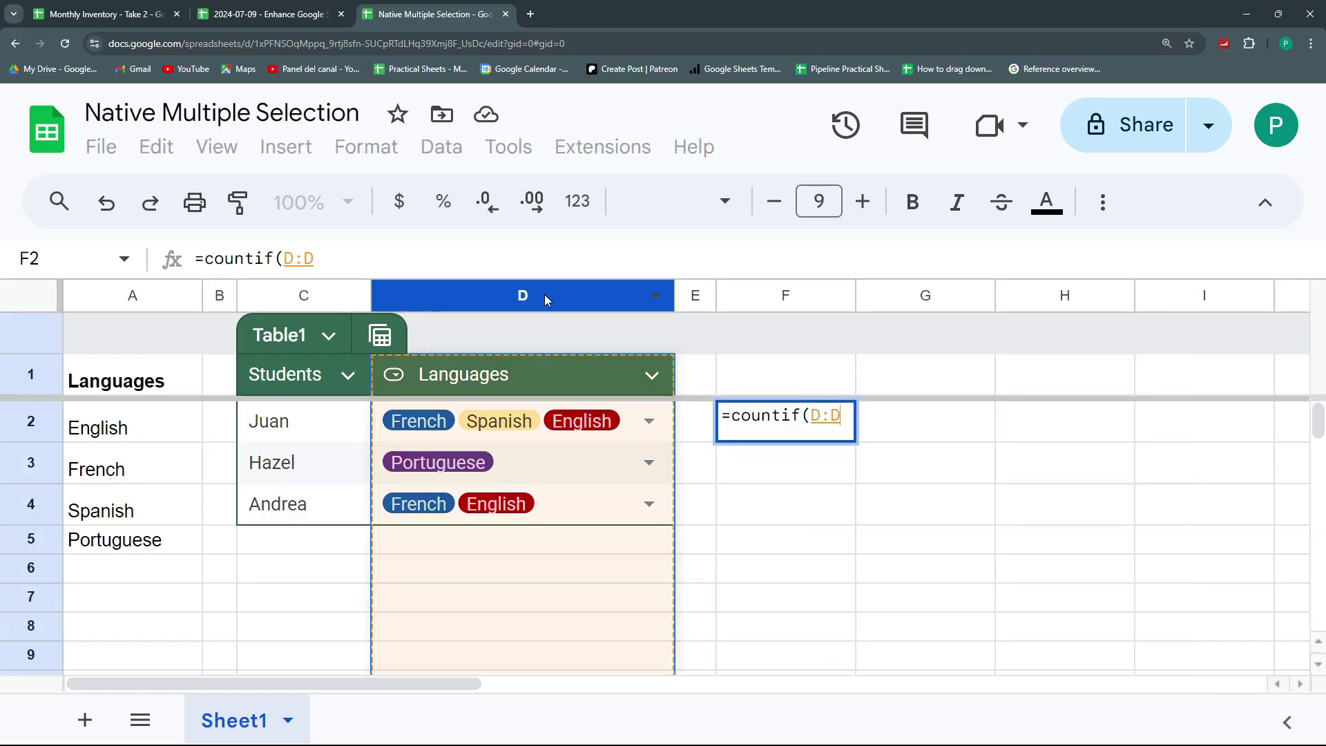
drag(599, 510, 591, 418)
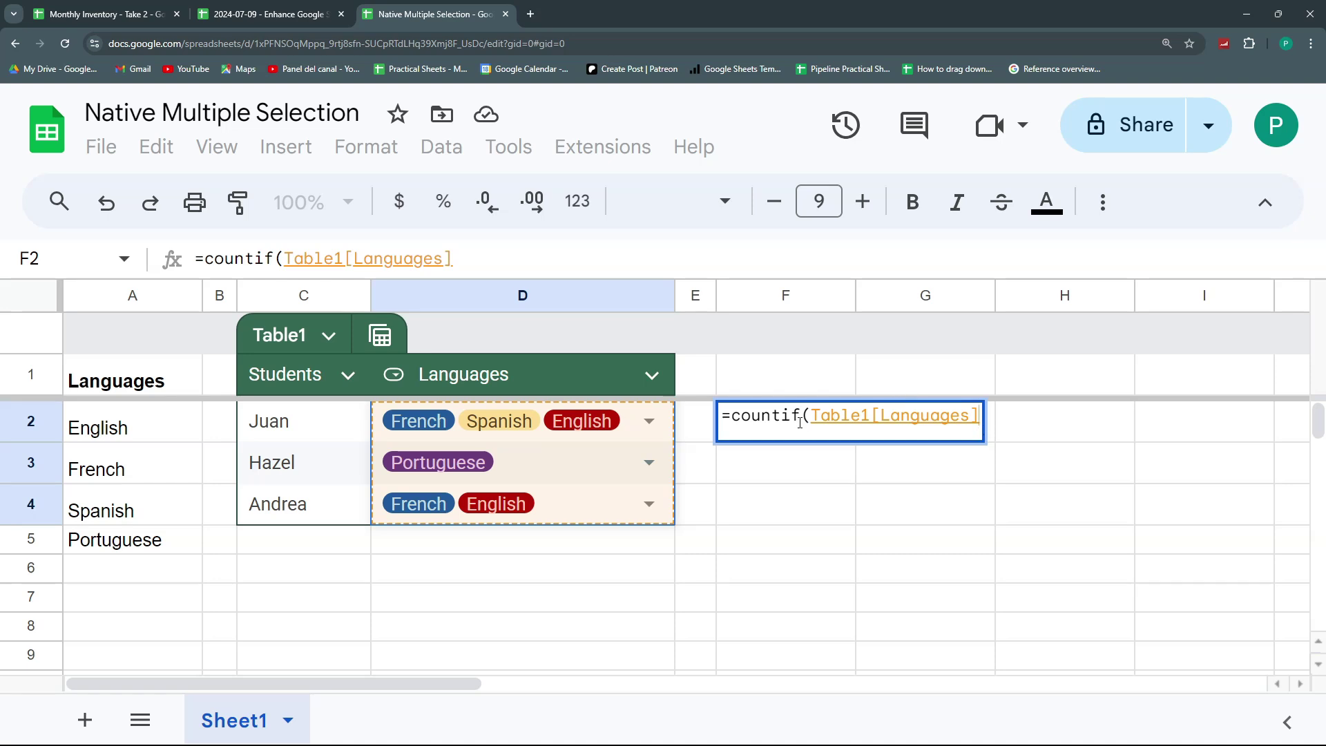
key(ctrl+plus)
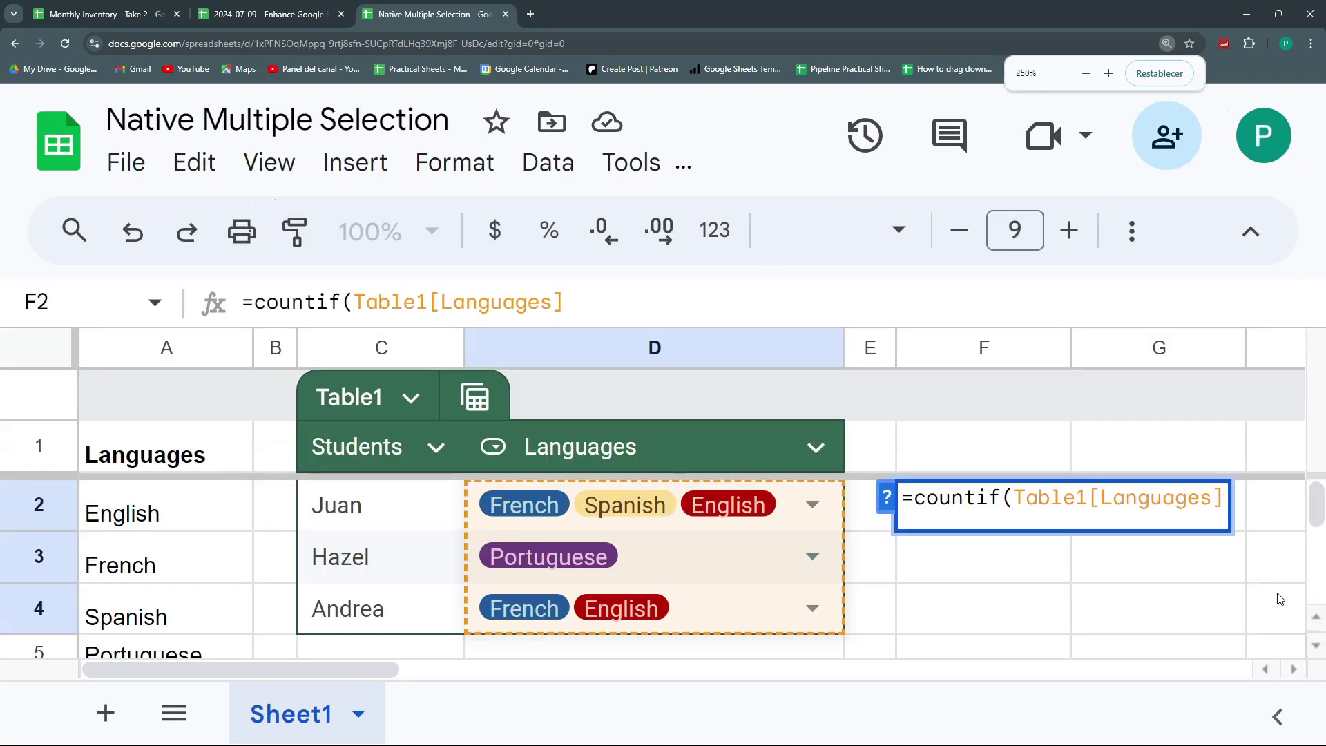
text(,)
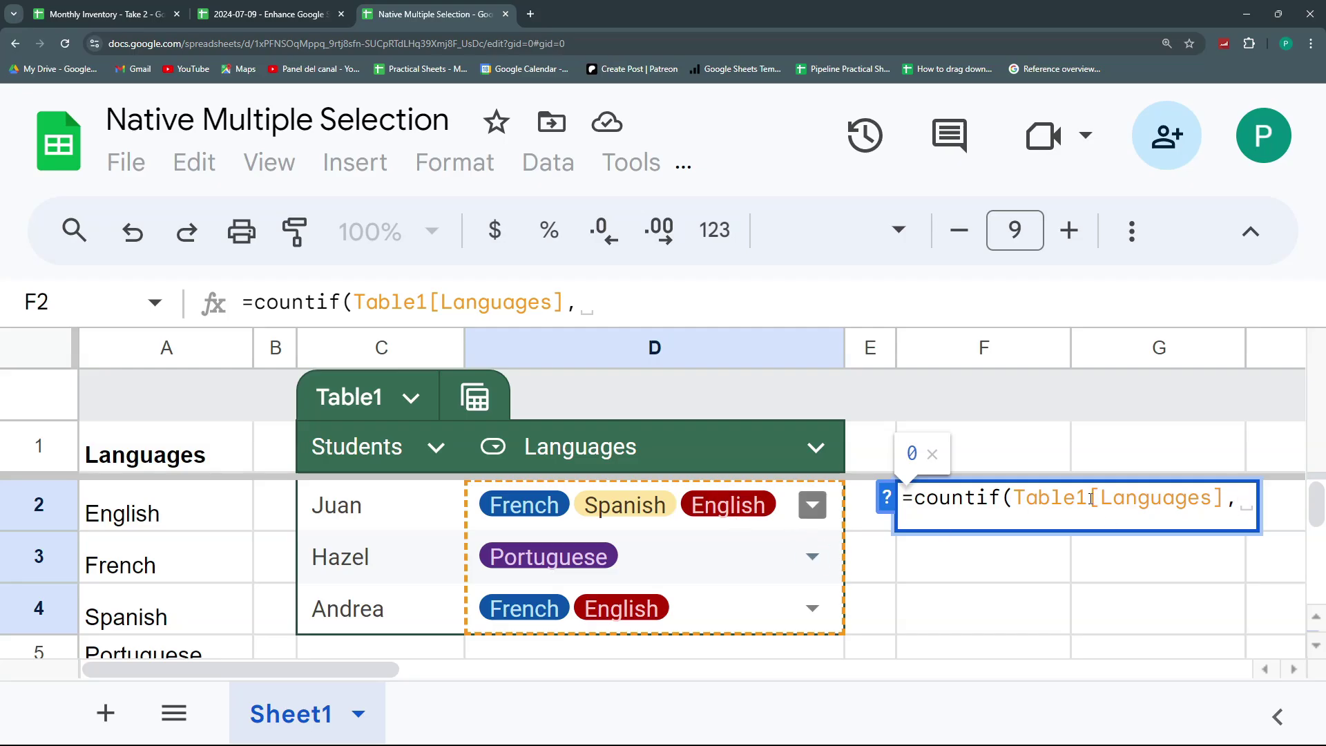
key(BackSpace)
text("F)
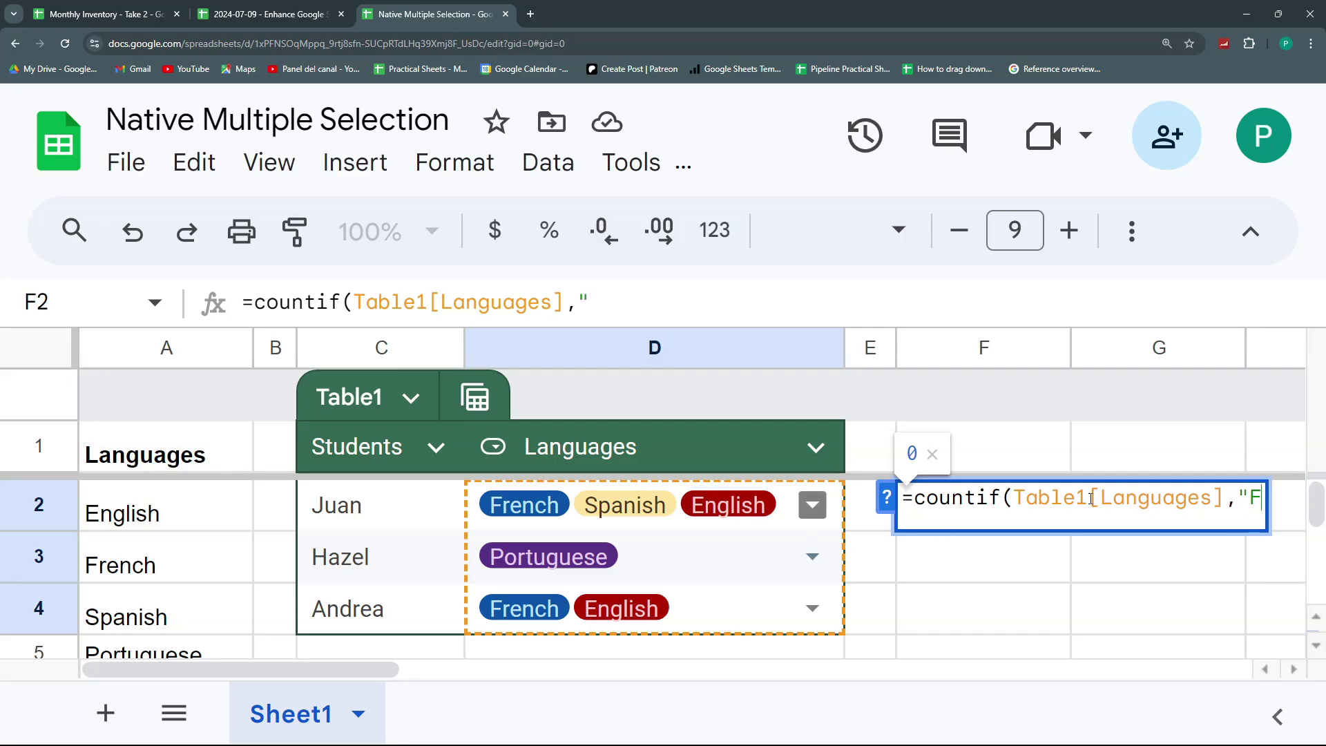
text(rench"))
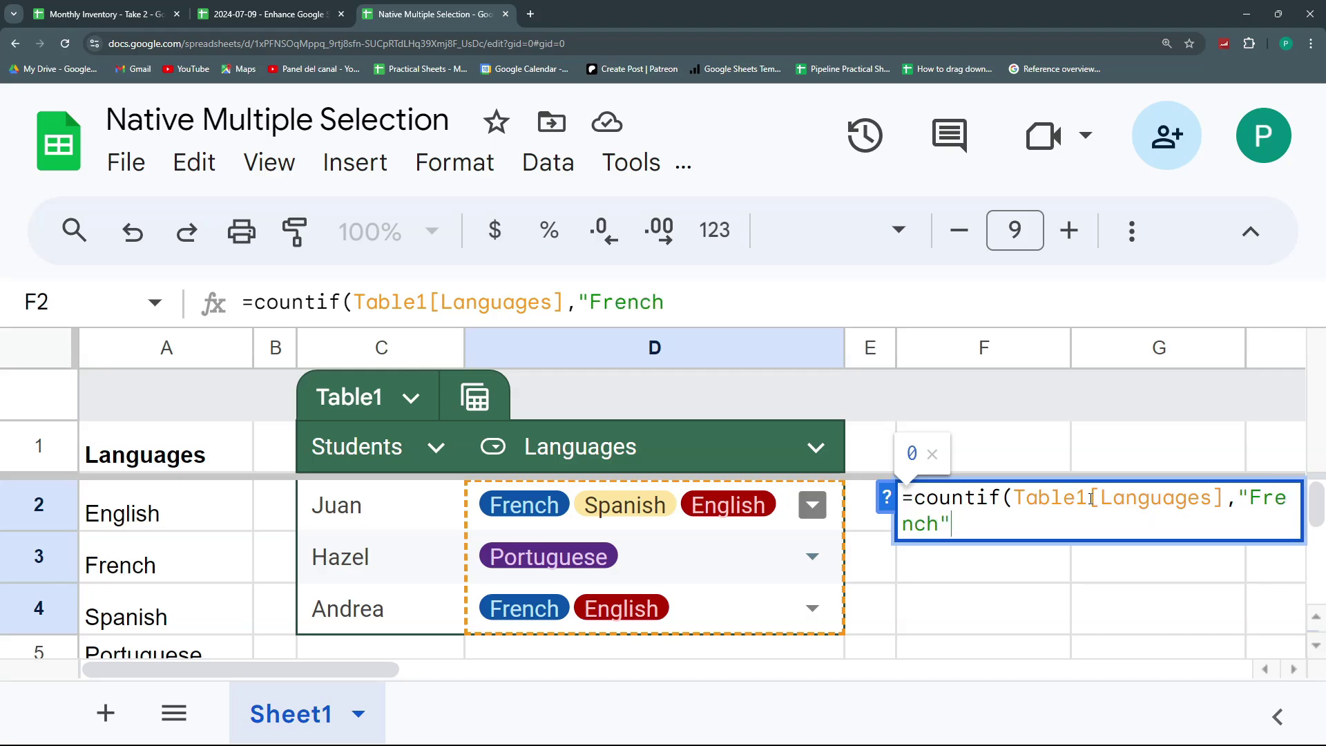
key(Return)
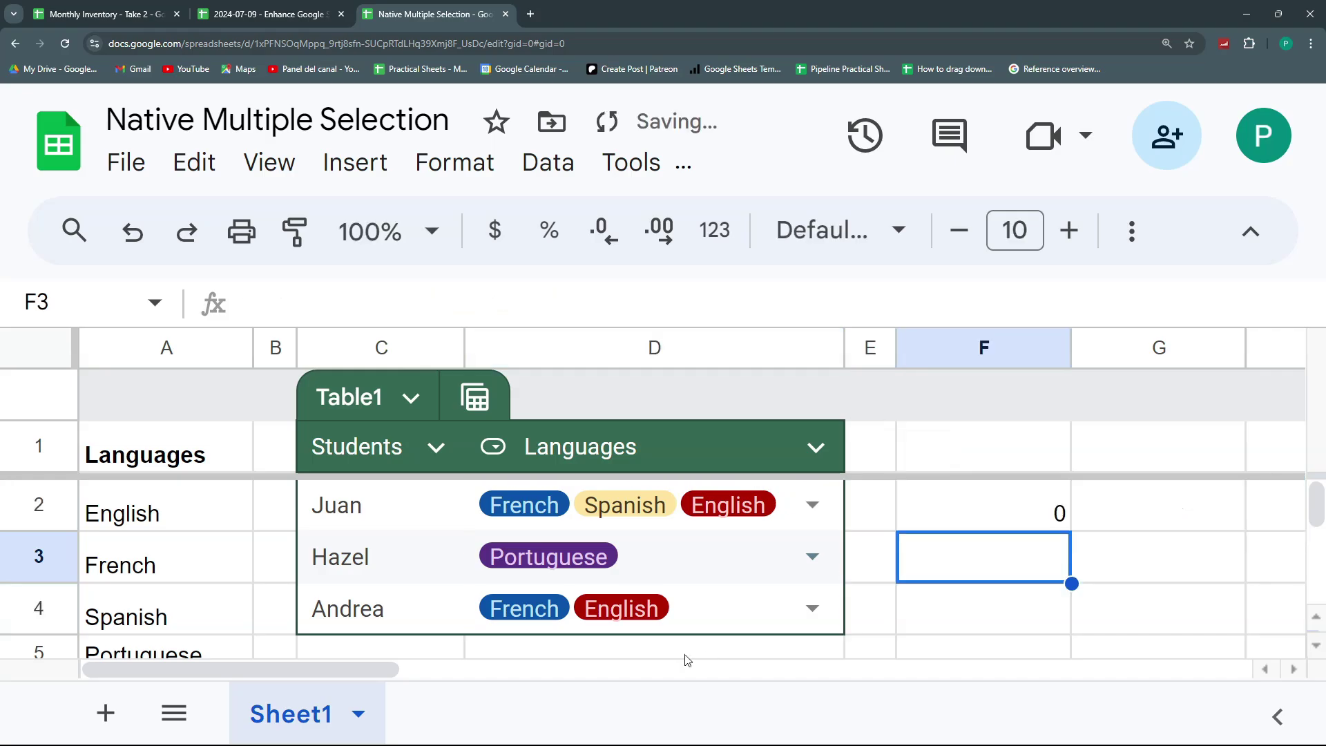
Deselect English and add Spanish in the language dropdown of D4, checking the F2 count after each change.
click(810, 608)
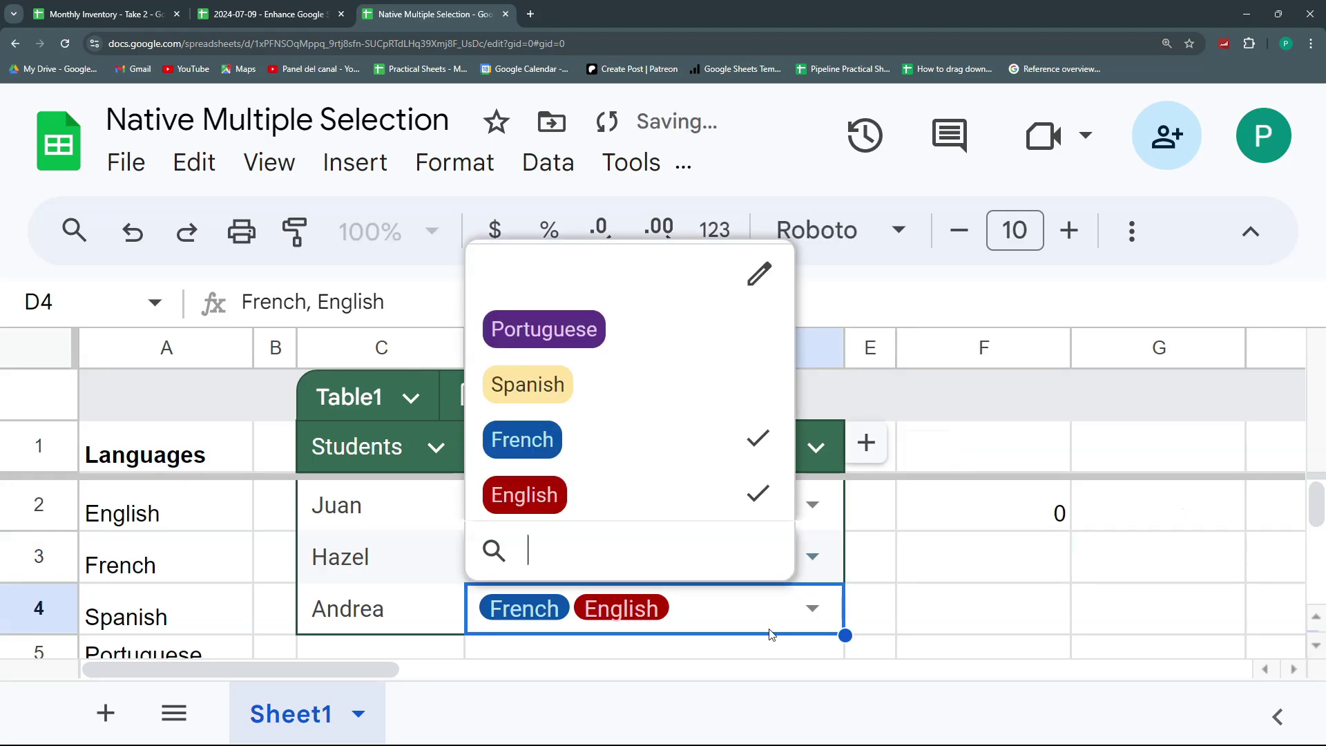
click(619, 495)
click(989, 509)
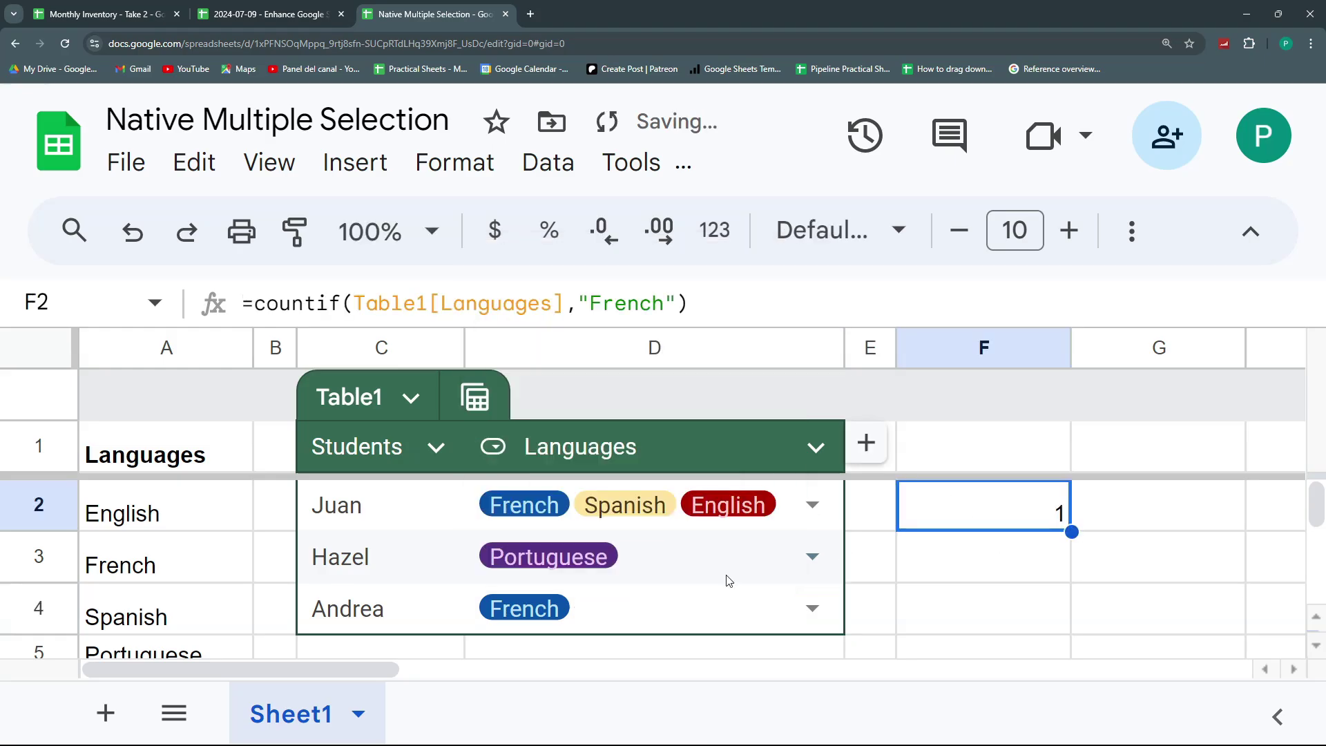
click(812, 607)
click(595, 398)
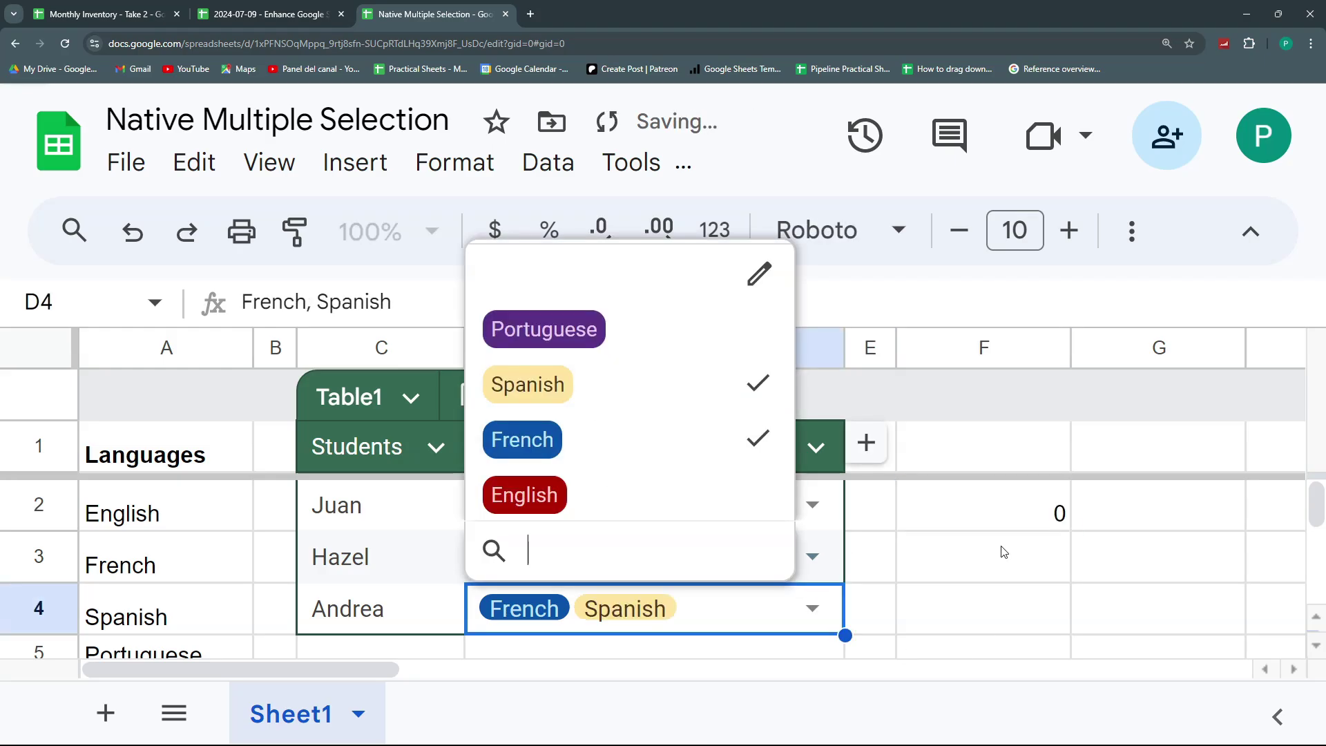
click(1003, 526)
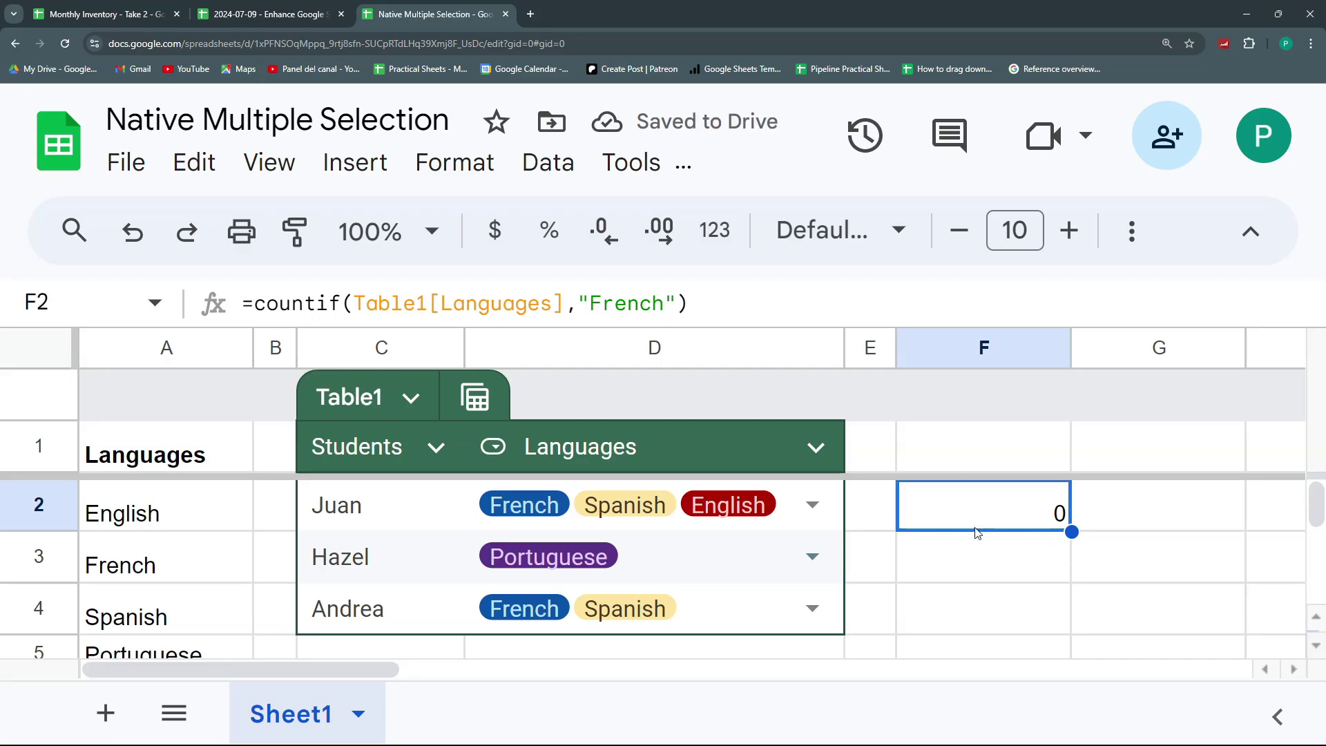
Add wildcards around the criterion of the COUNTIF formula in F2 so that it reads "*French*".
double_click(986, 512)
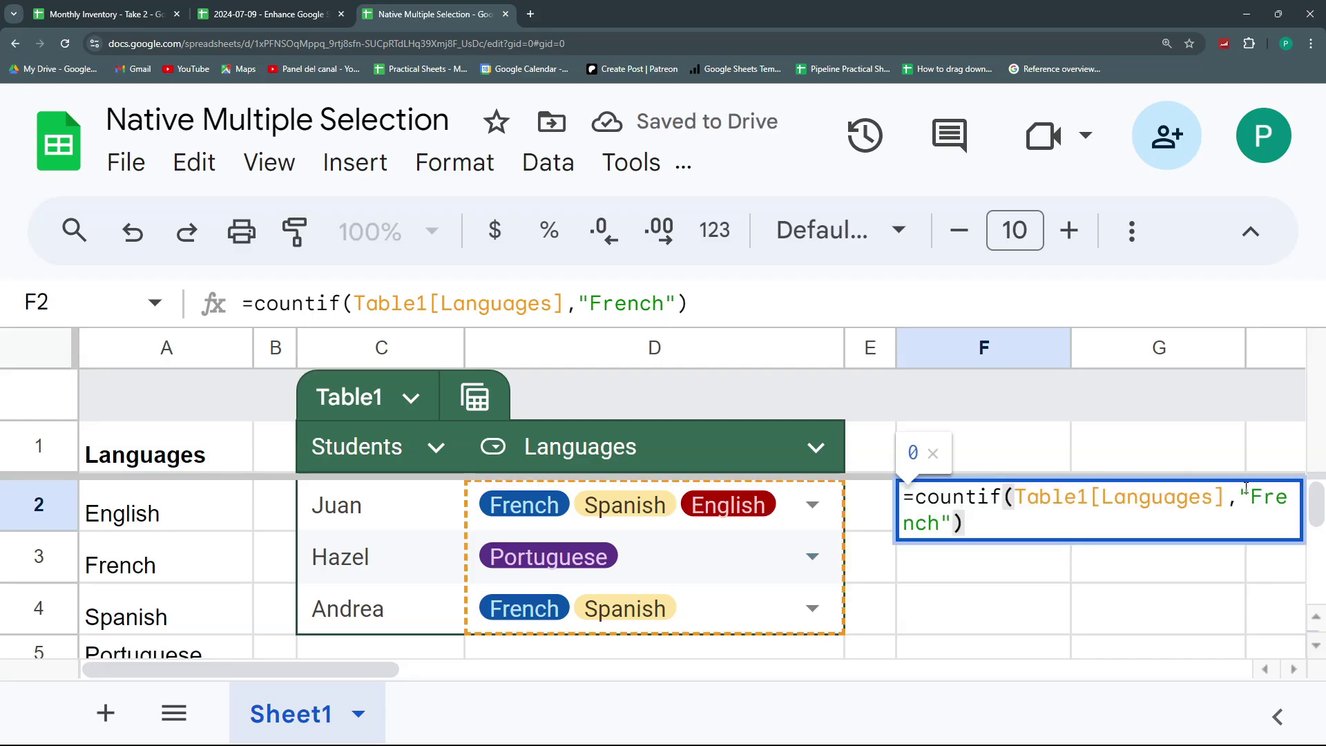
click(1251, 496)
text(*)
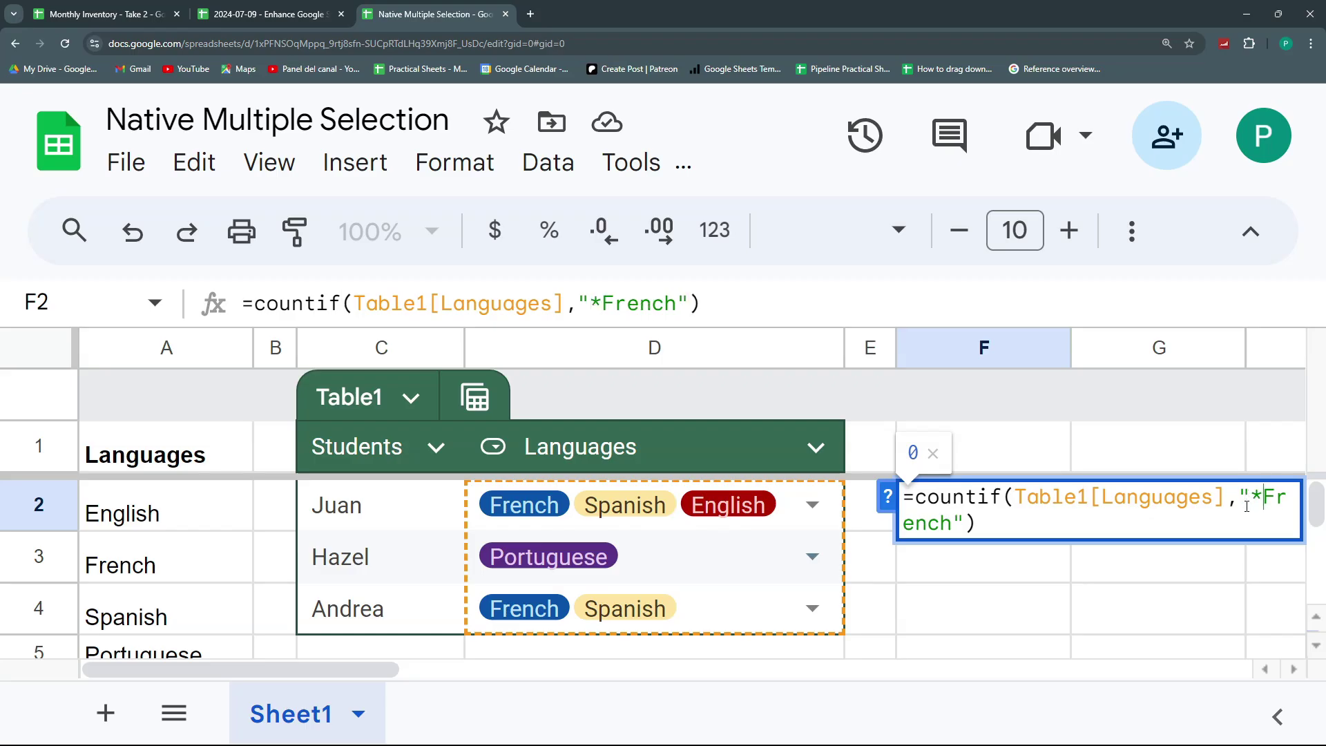
click(960, 523)
text(*)
key(Return)
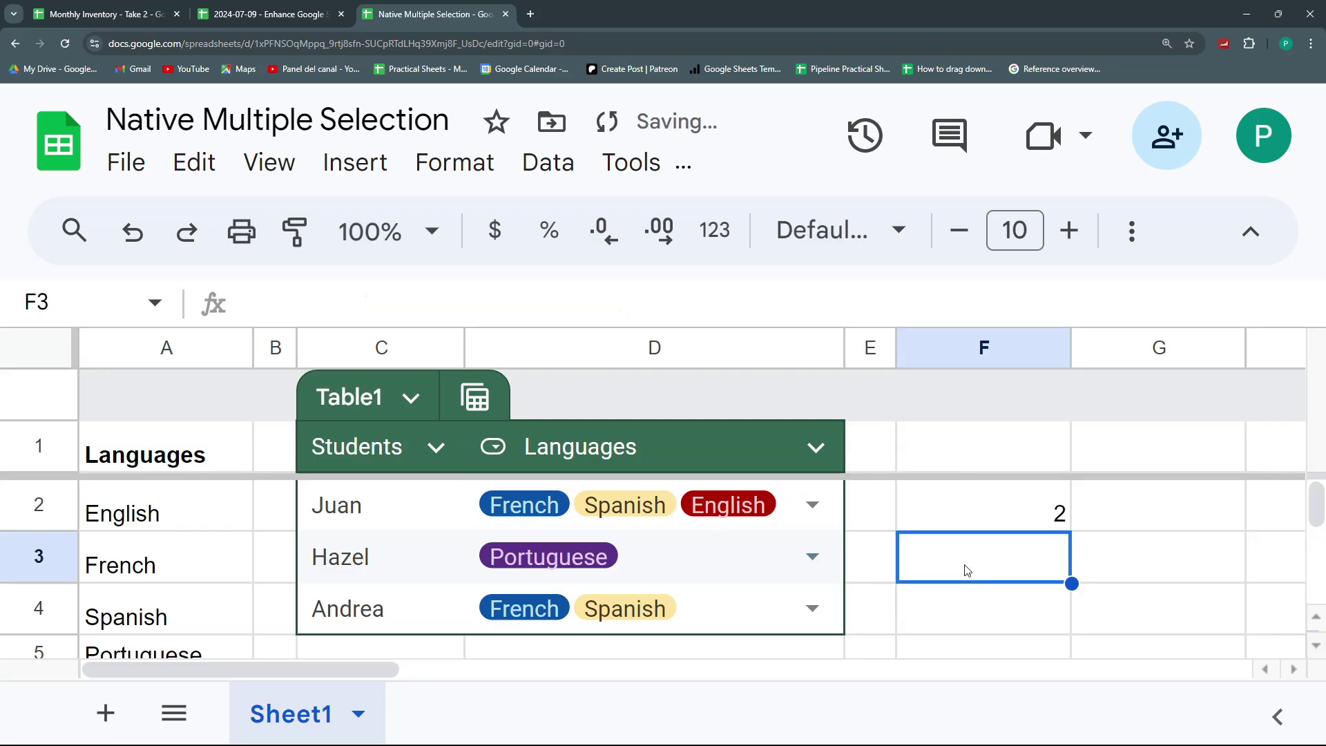
Add French to the language dropdown of D3, and check the French count in F2.
click(812, 556)
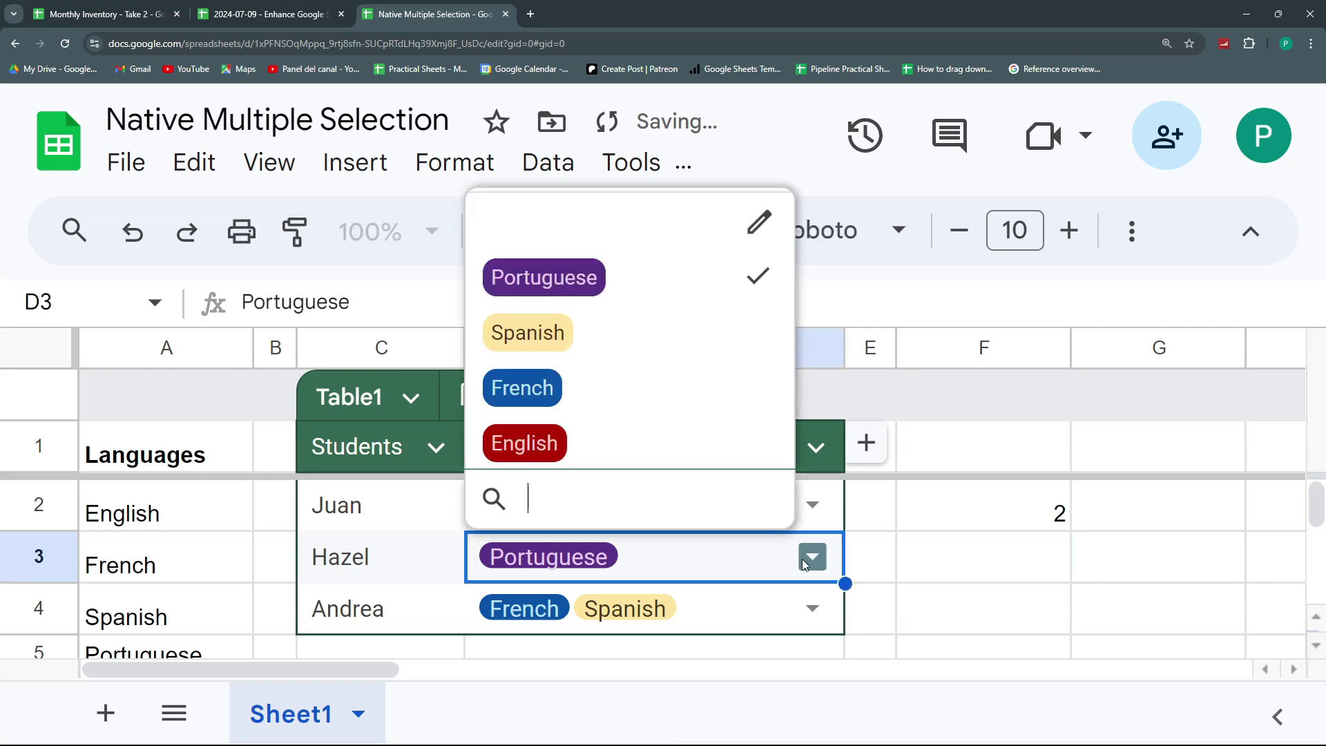
click(585, 391)
click(1058, 512)
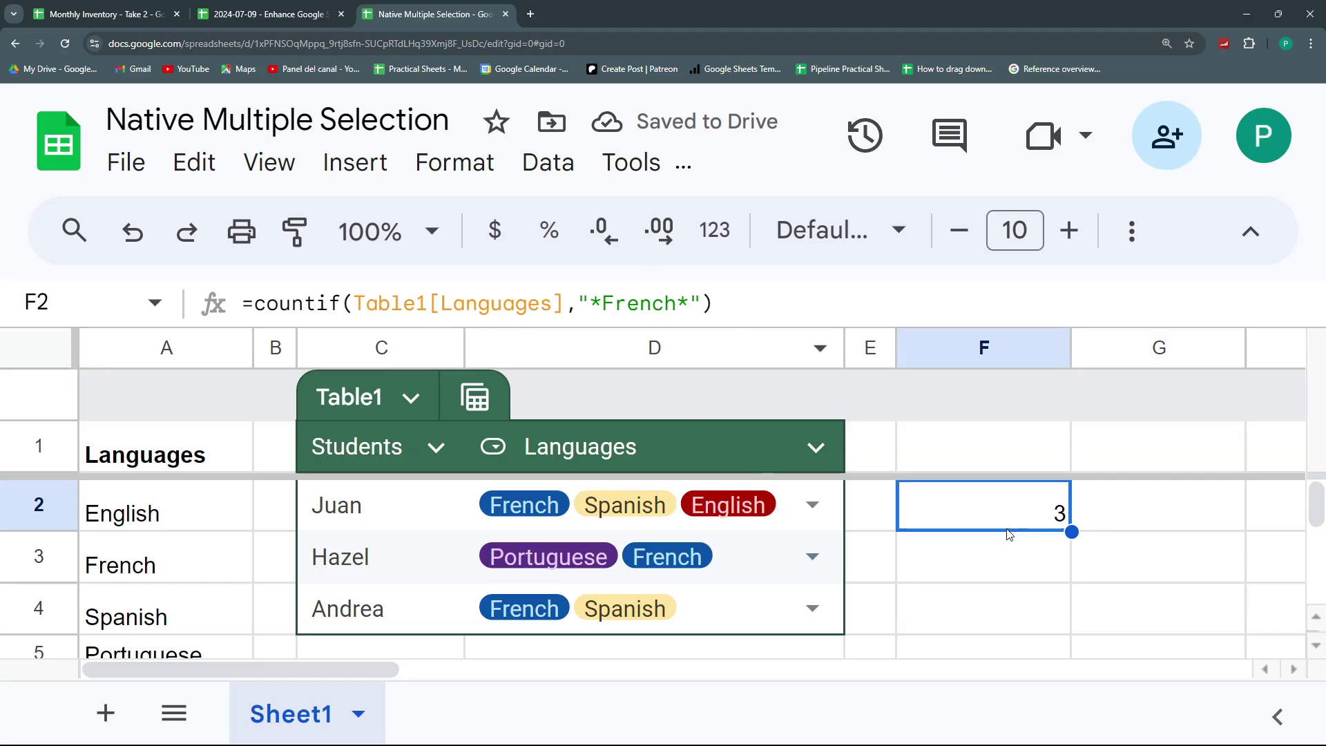
click(996, 570)
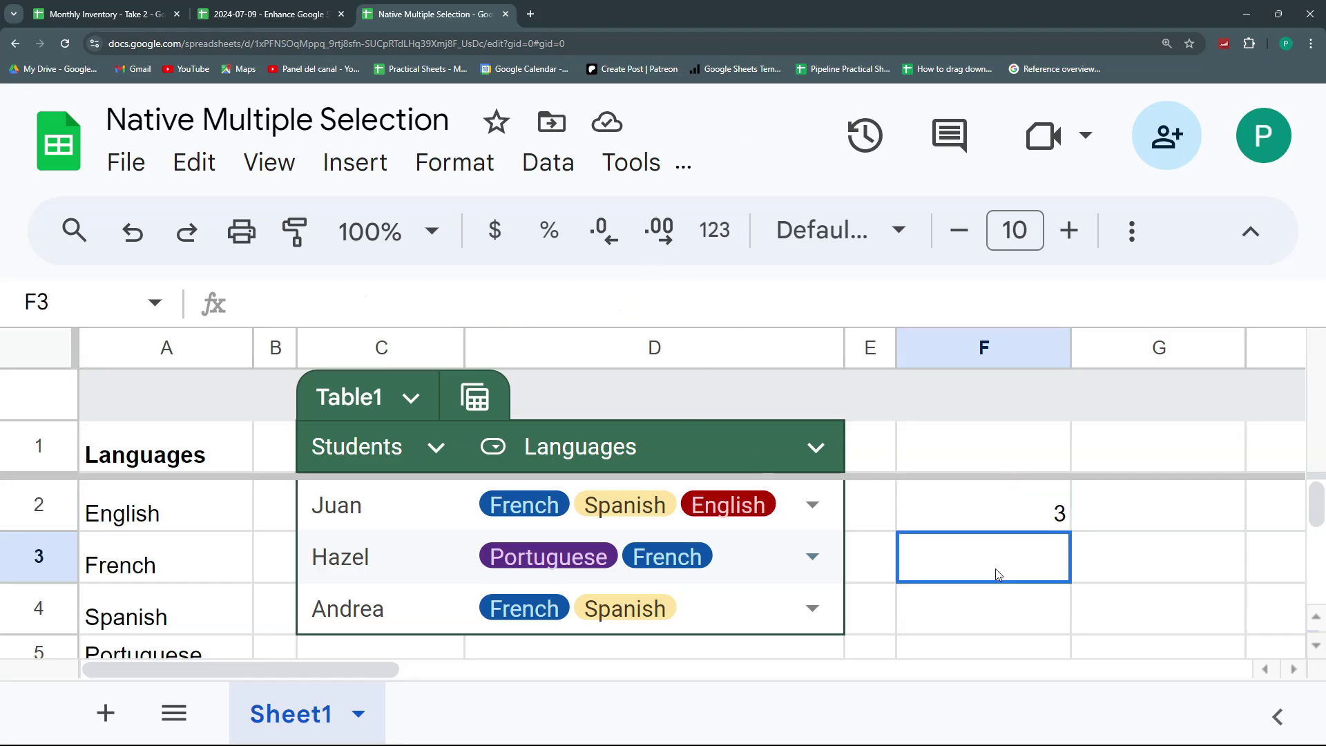
Move the COUNTIF formula from F2 to G2, and enter French in F2 as the lookup language.
click(1043, 519)
key(ctrl+x)
click(1075, 501)
key(ctrl+v)
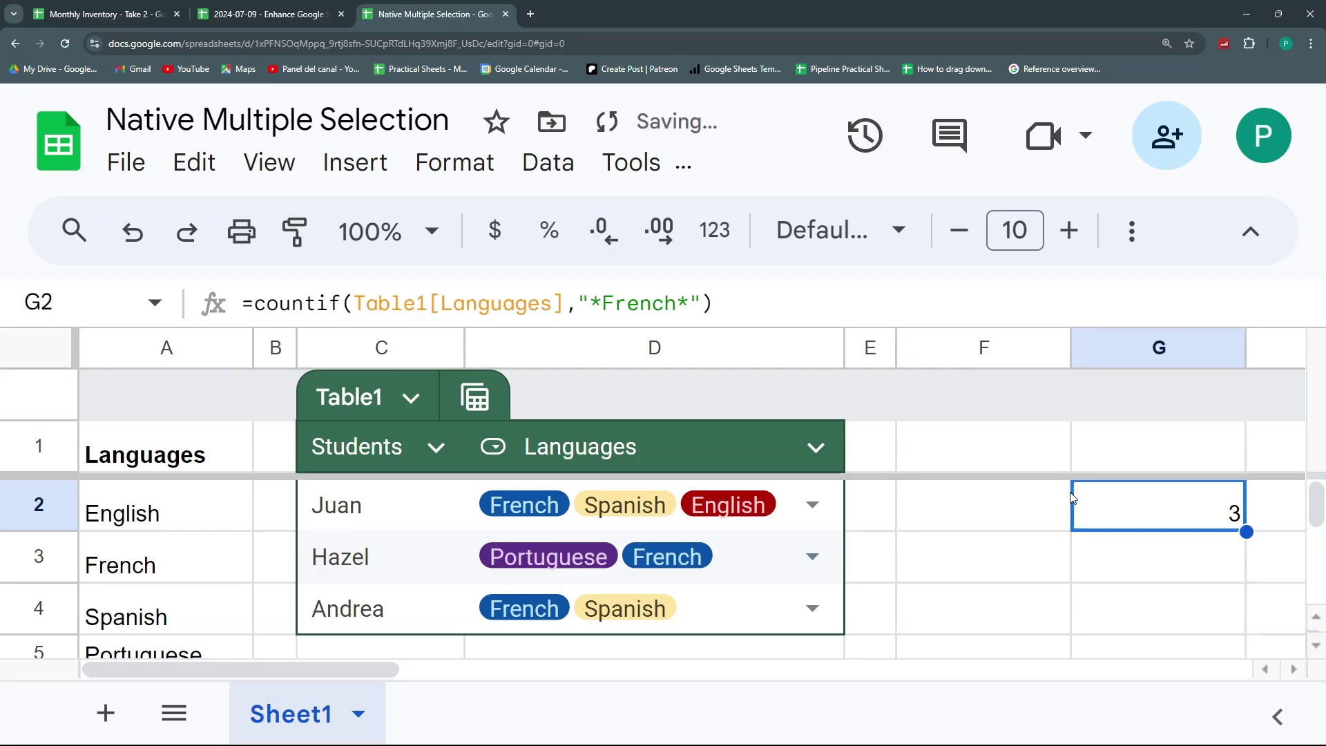
key(Left)
text(F)
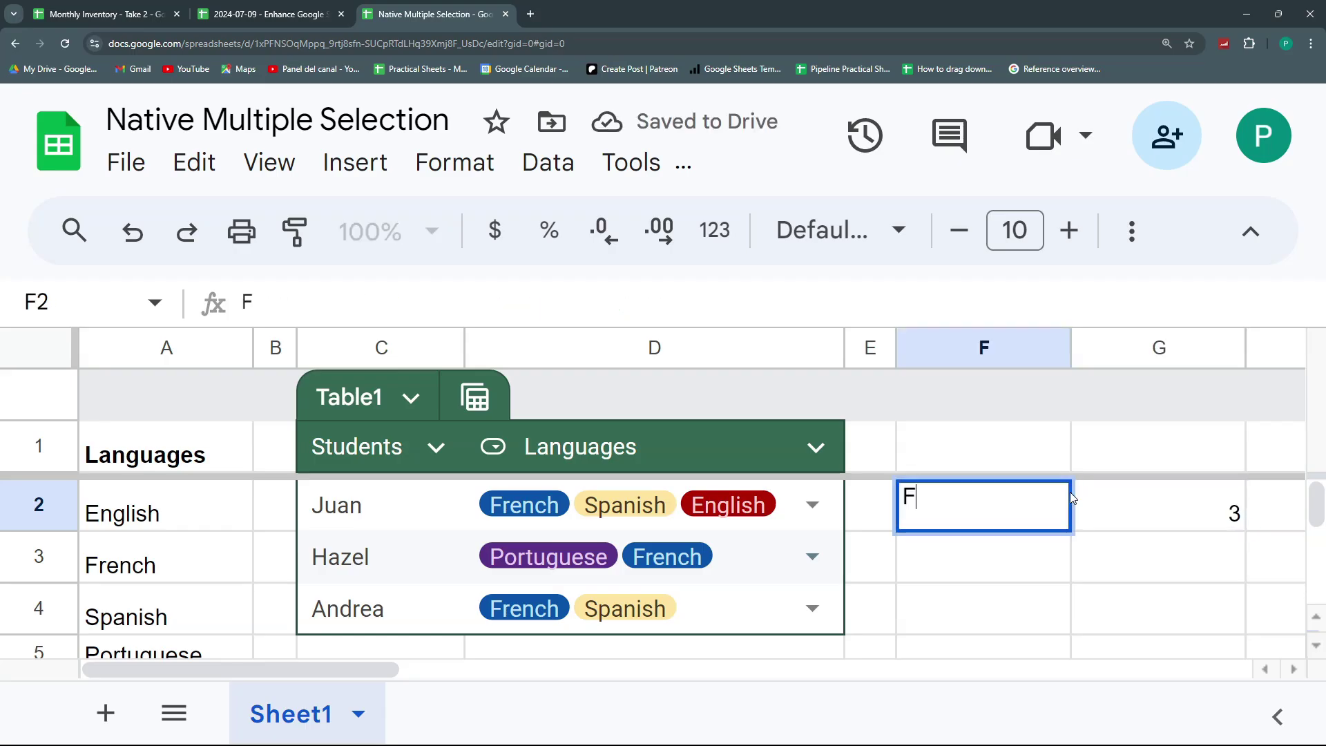
text(rench)
key(Tab)
Rewrite the COUNTIF criterion in G2 as a cell reference joined between two wildcards, "*"&H2&"*".
drag(351, 670, 417, 680)
key(F2)
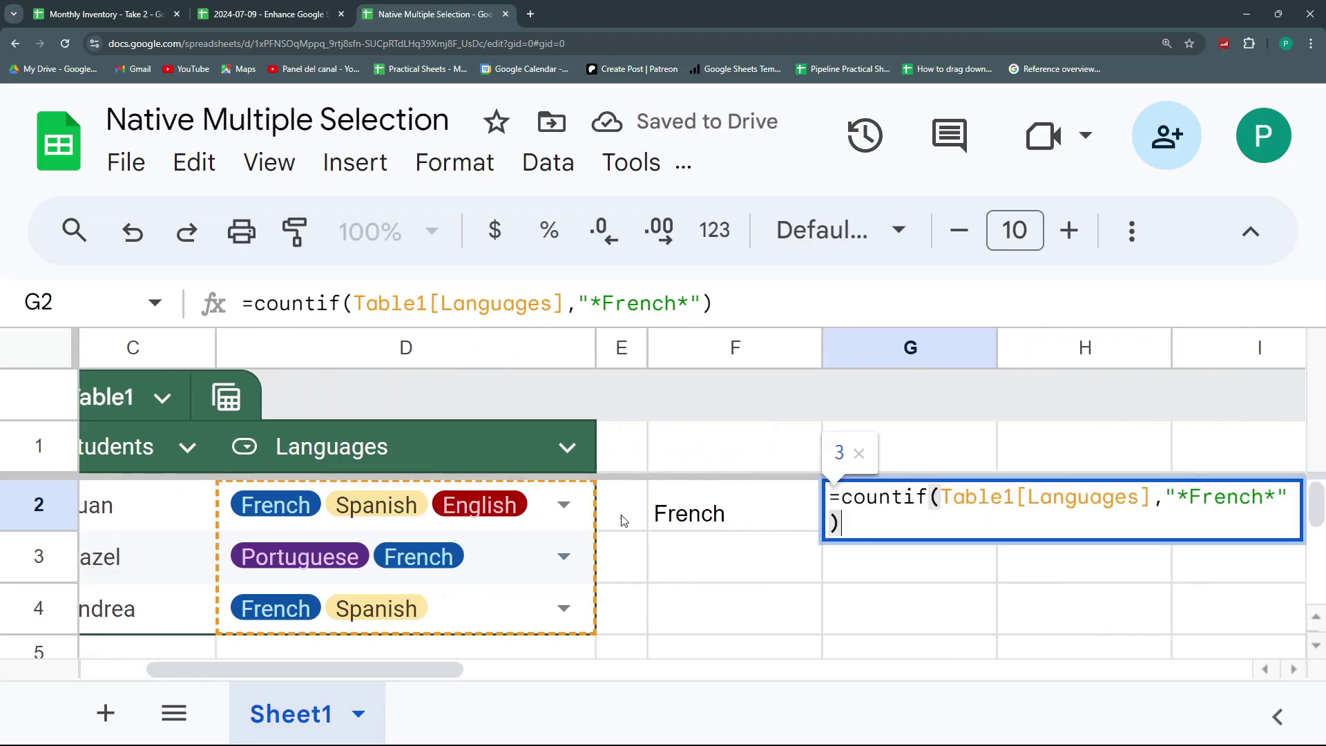
click(1191, 498)
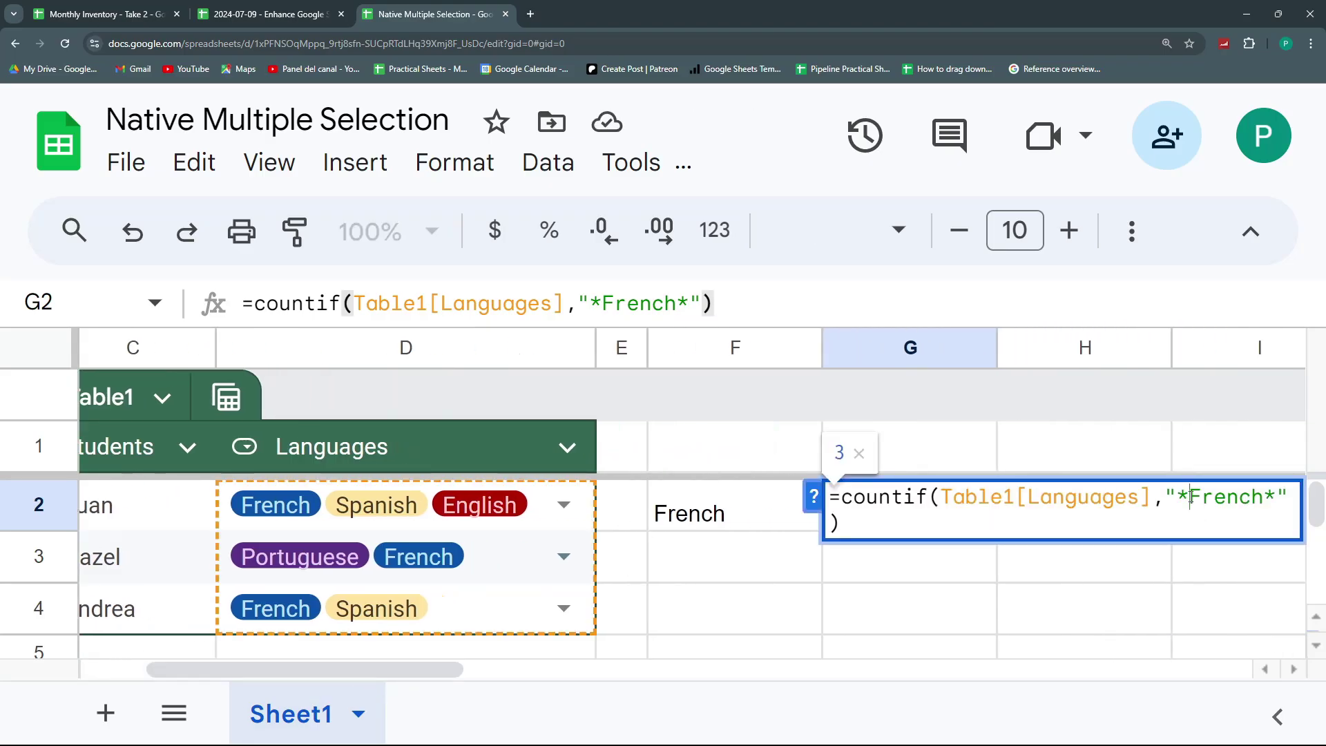
text(")
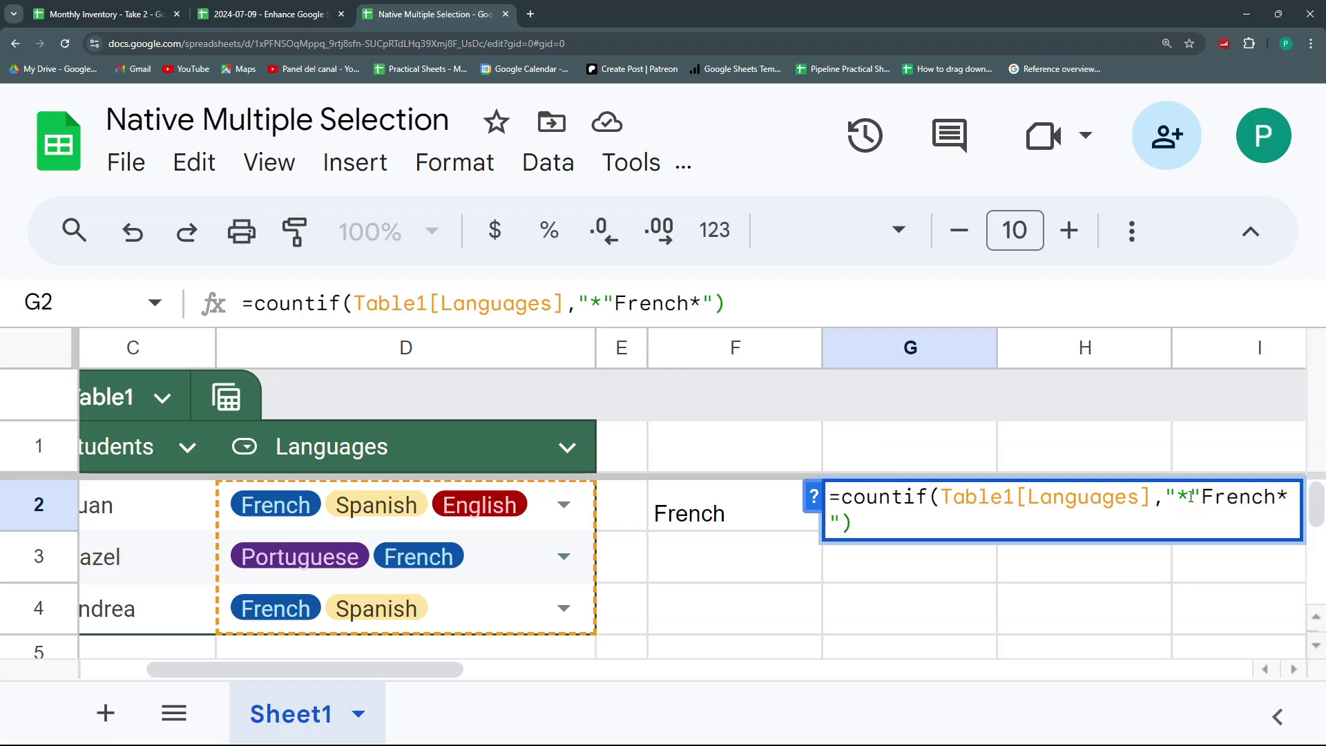
text(&)
key(Delete)
key(Delete)
key(Delete)
key(Delete)
key(Delete)
key(Delete)
text(h)
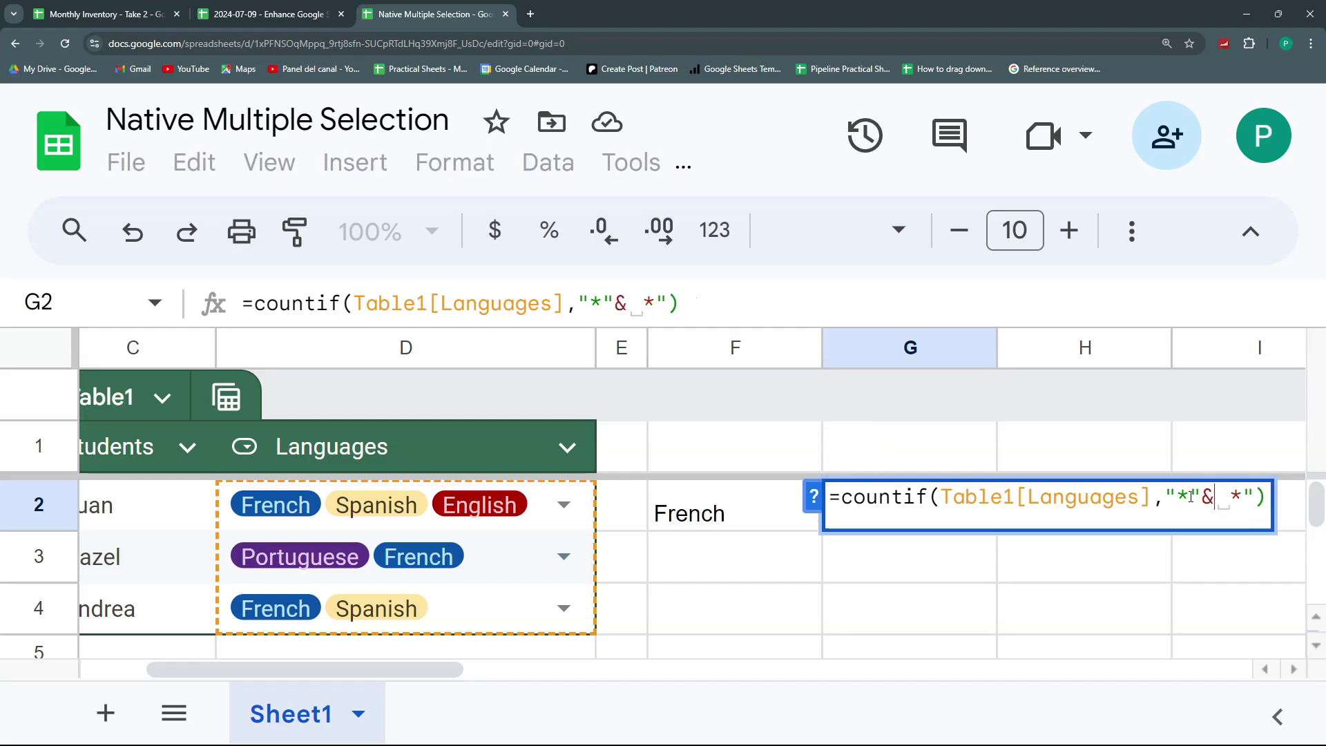
text(2)
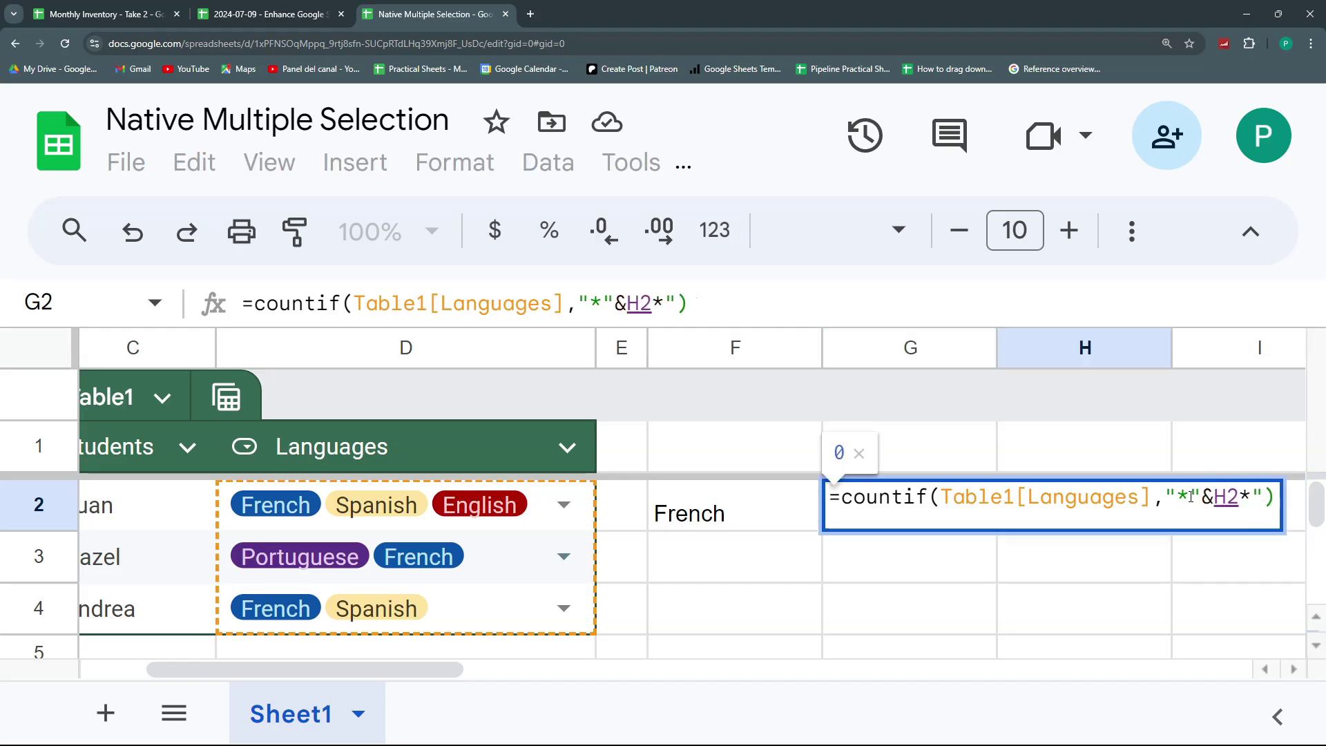
text(")
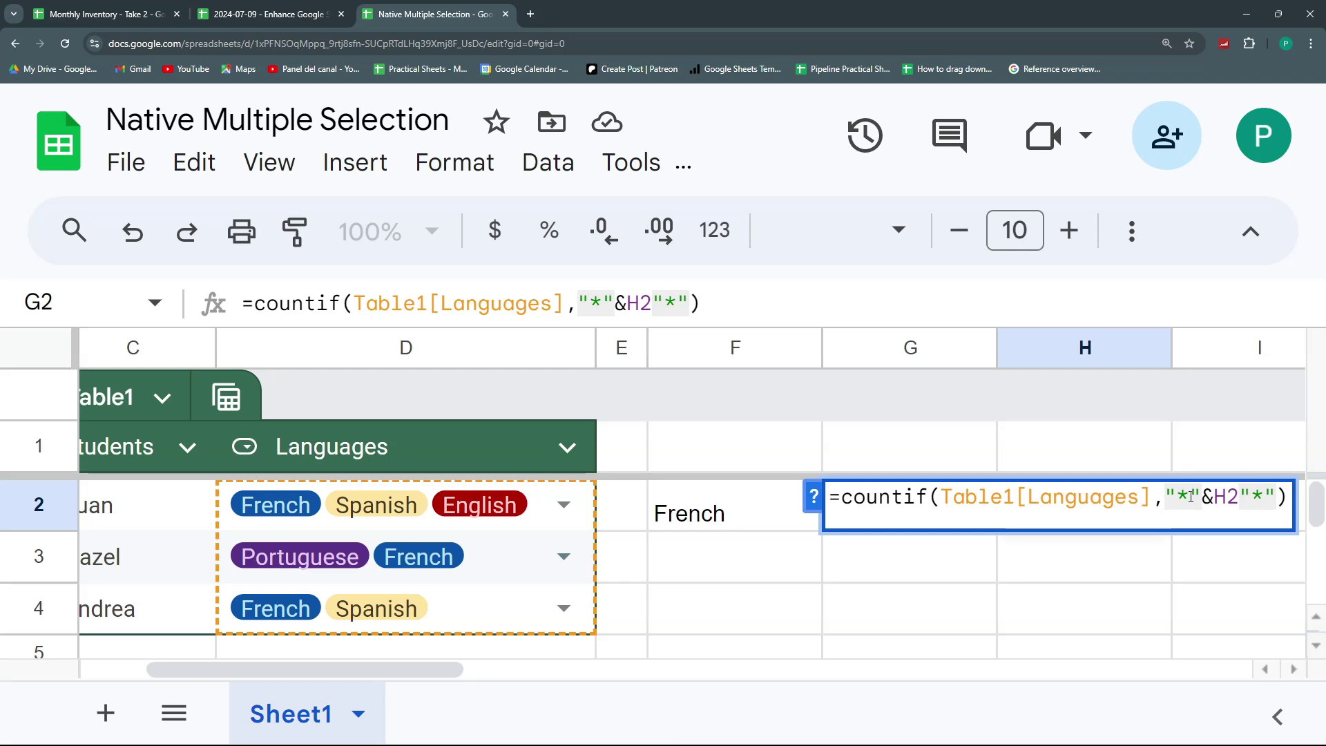
text(&)
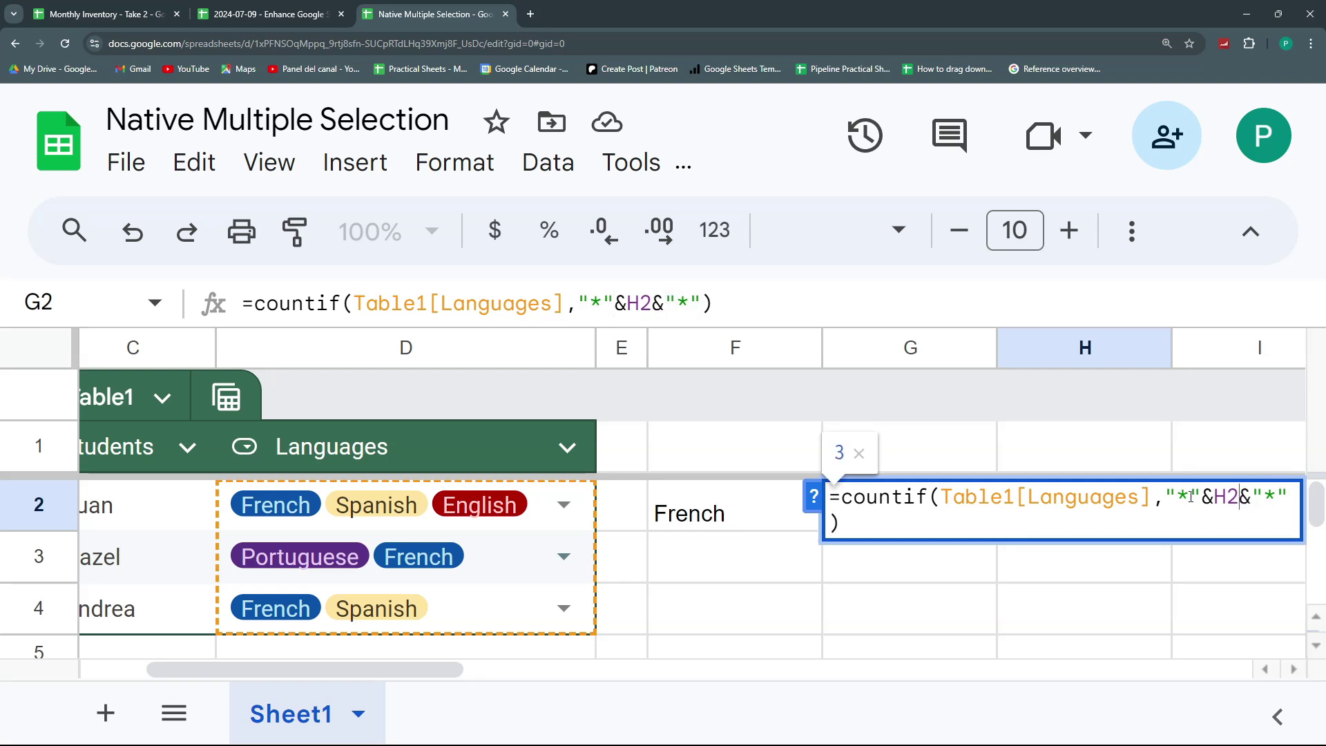
Point the cell reference in G2's criterion to F2, so that it reads "*"&F2&"*".
key(BackSpace)
key(BackSpace)
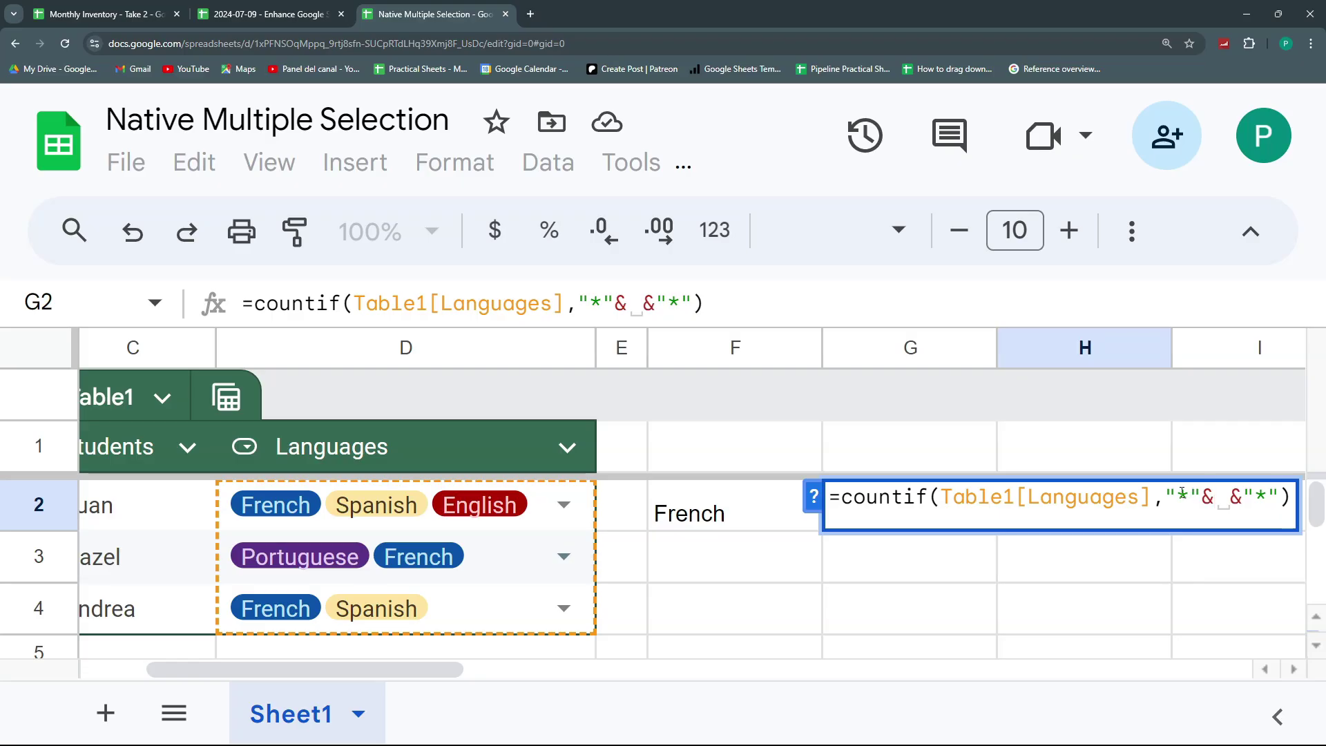
click(732, 512)
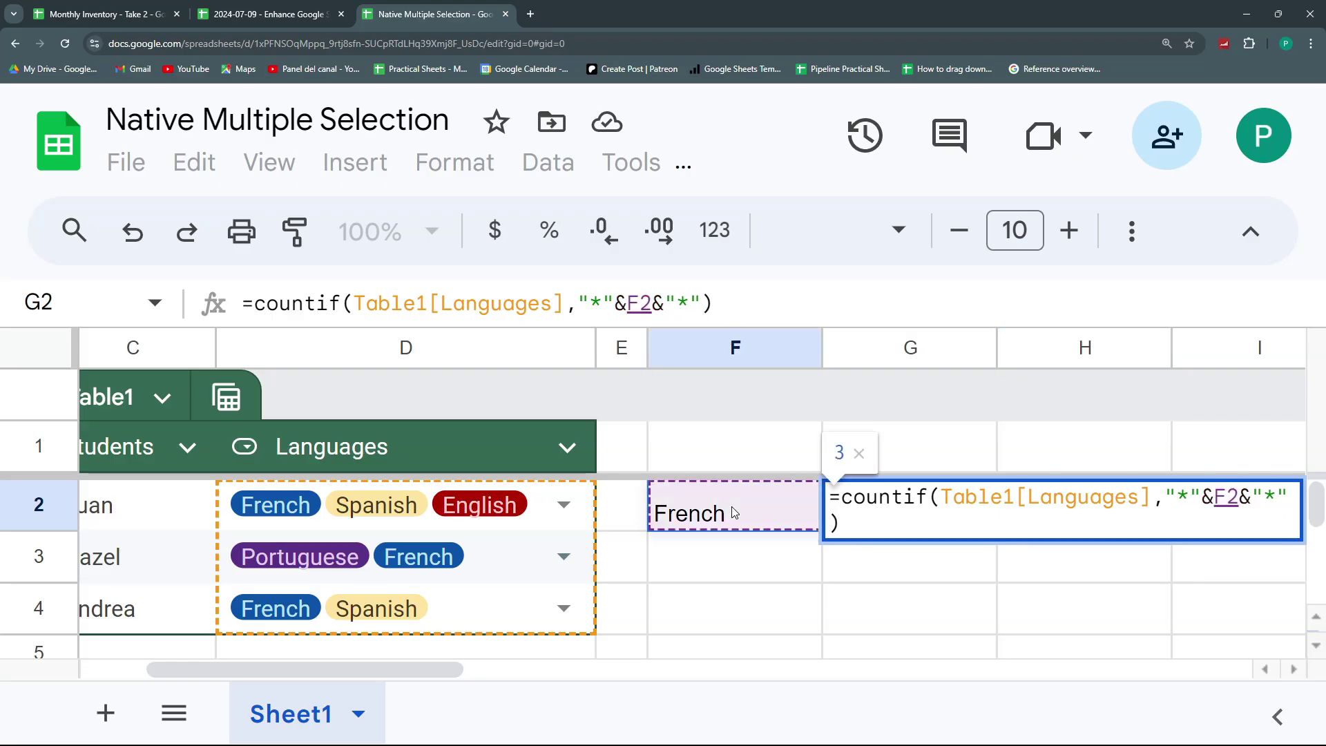
key(Return)
Test the formula by entering Spanish and English in F2 in turn, checking the count in G2 each time.
click(727, 511)
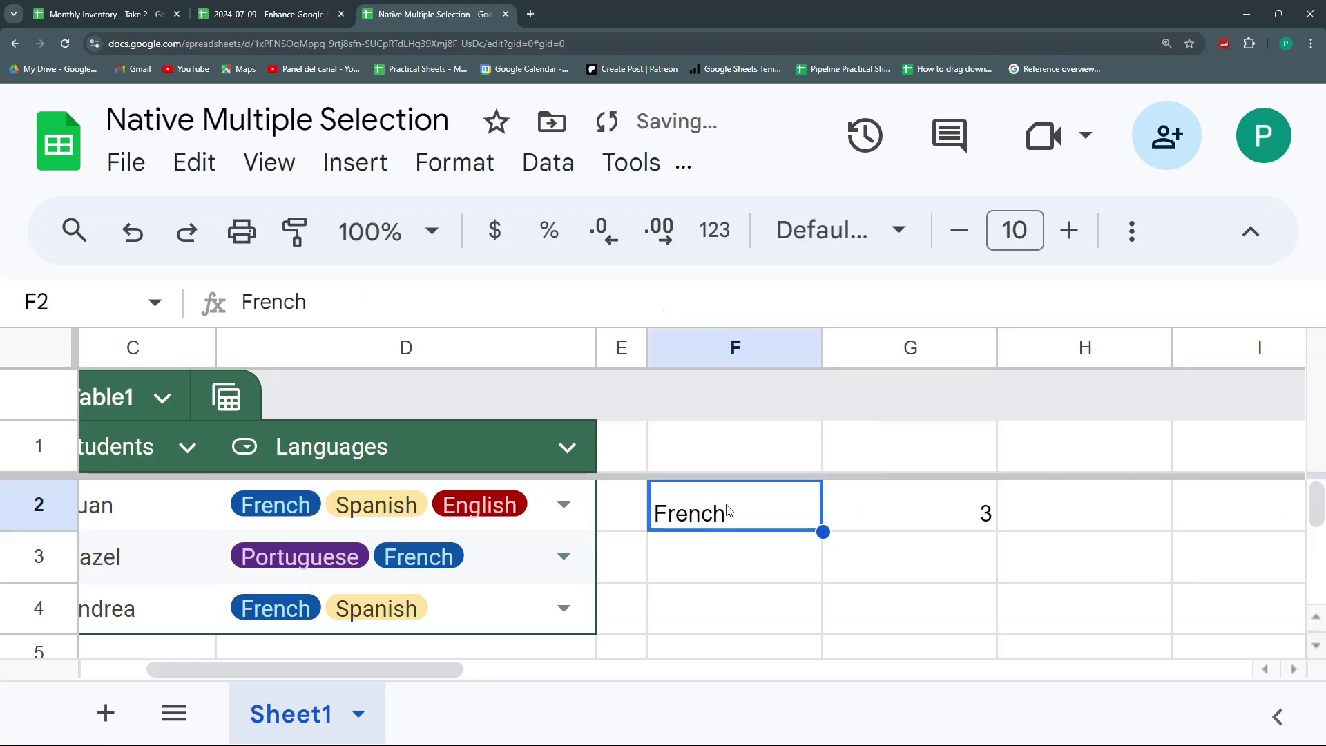
text(Spanish)
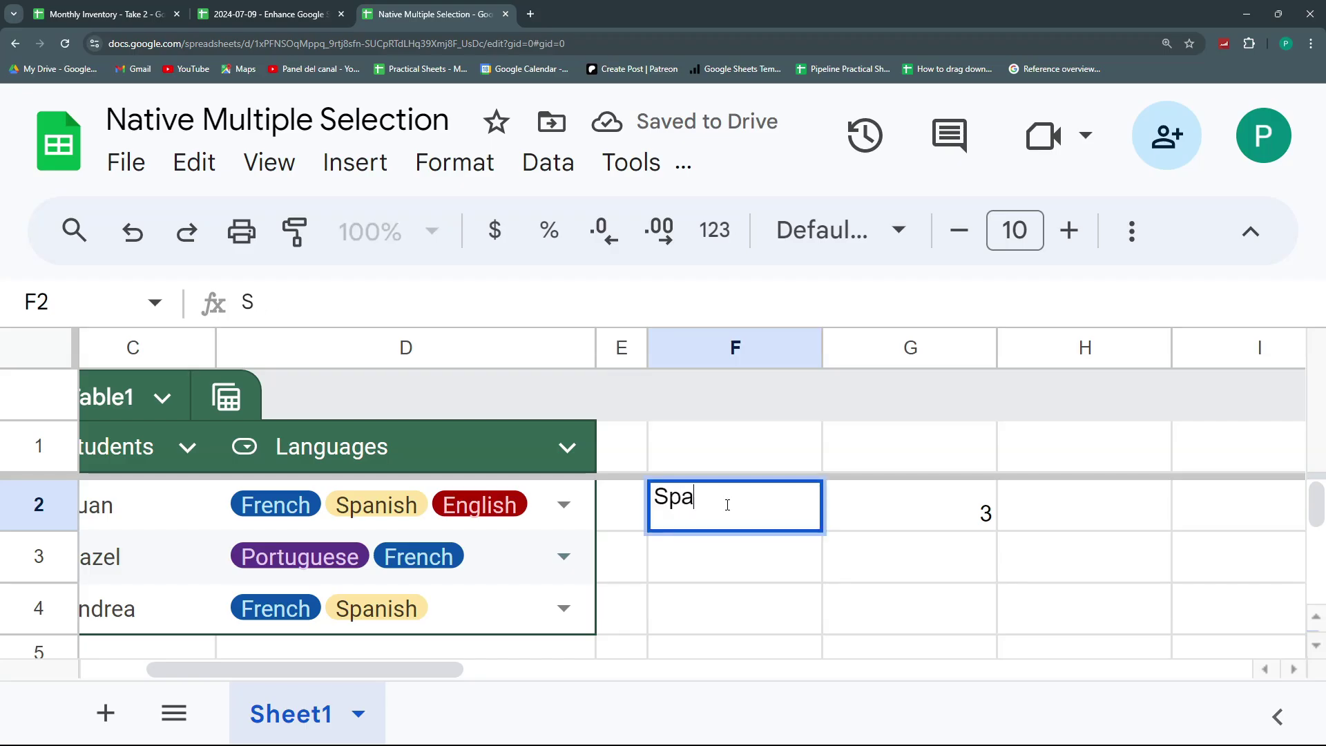
key(Return)
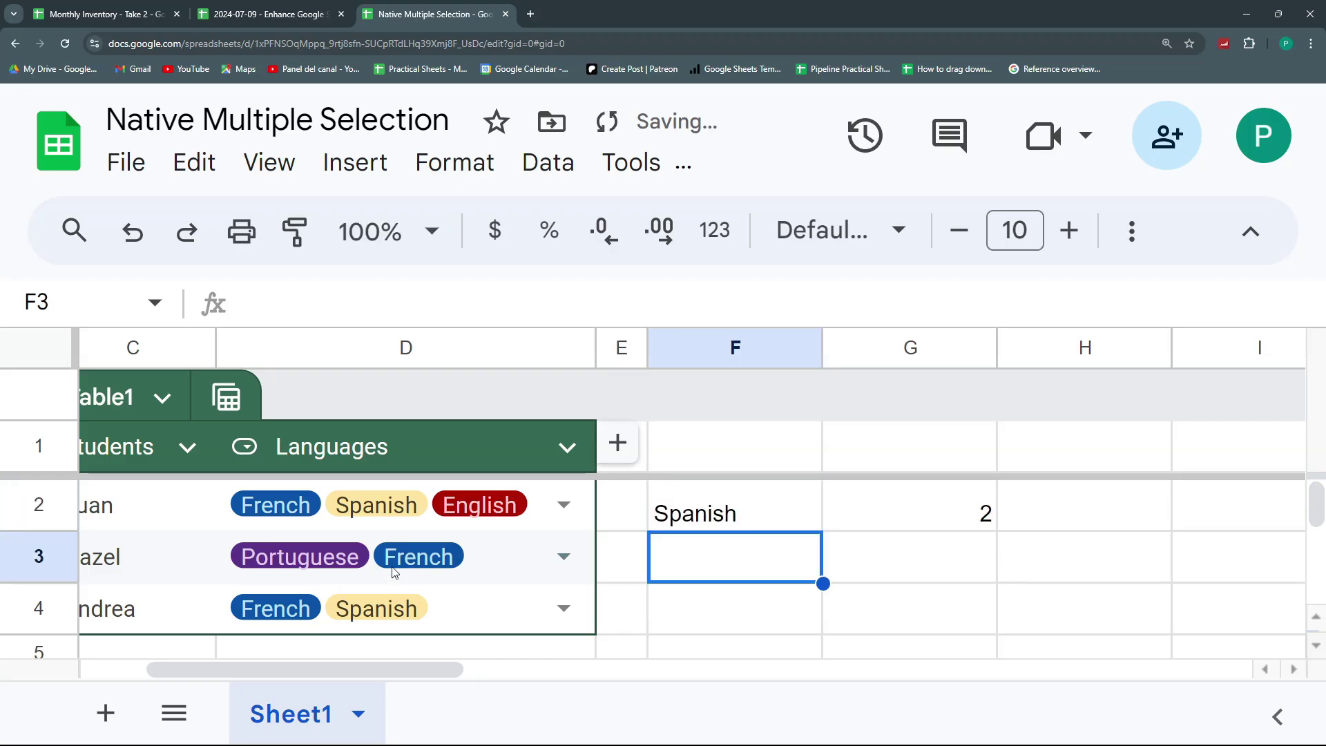
click(737, 511)
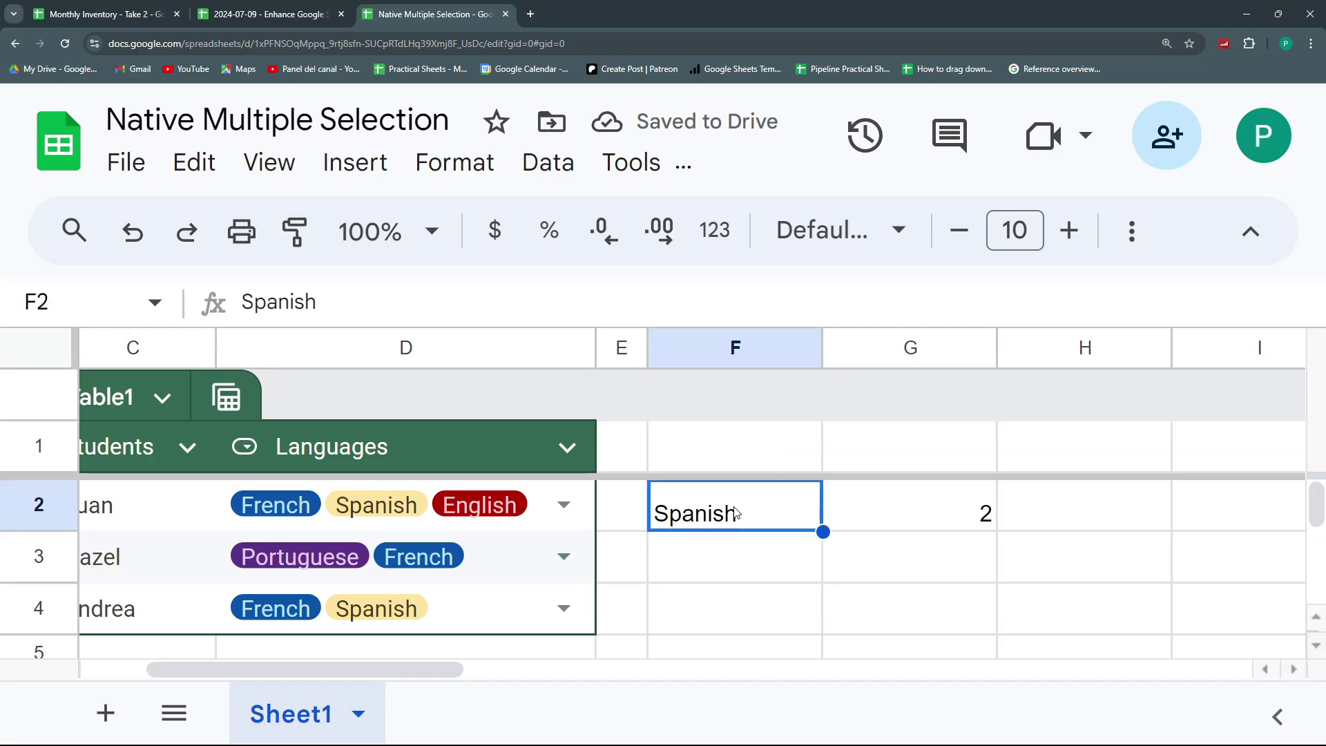
text(English)
key(Return)
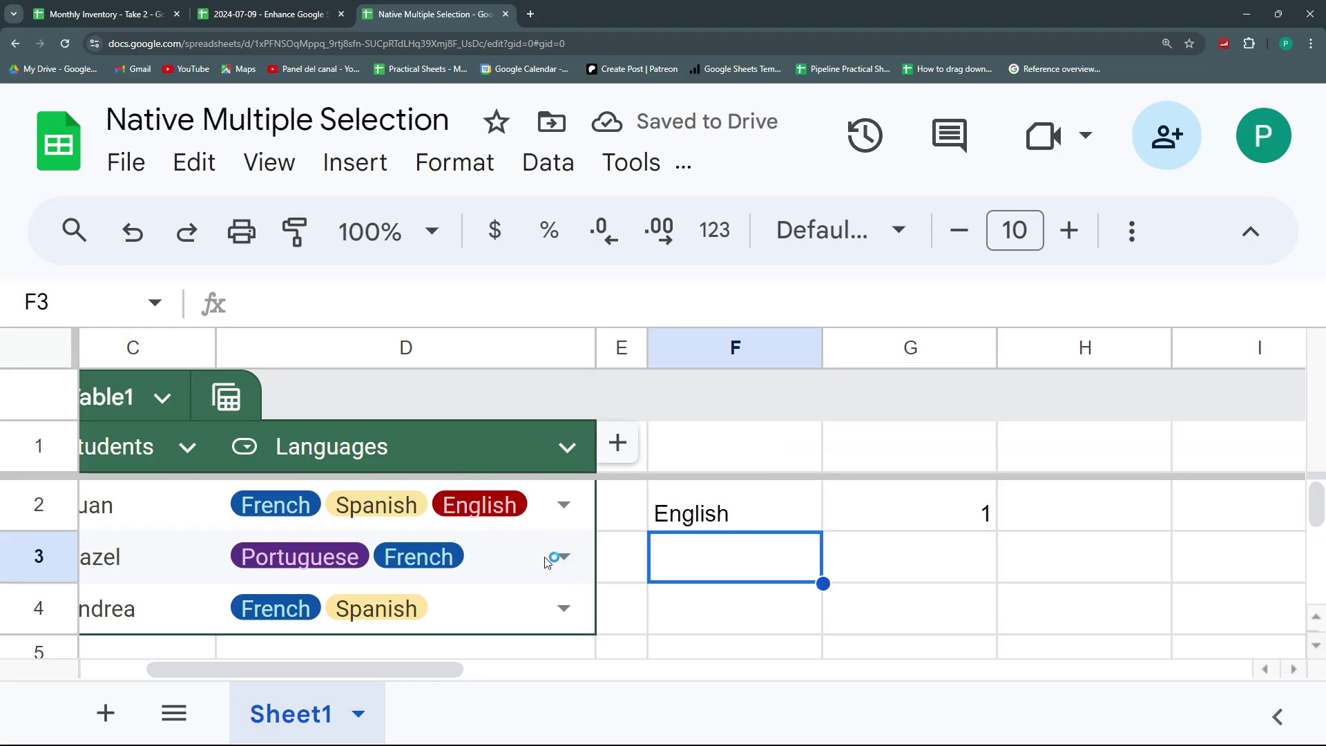
click(738, 510)
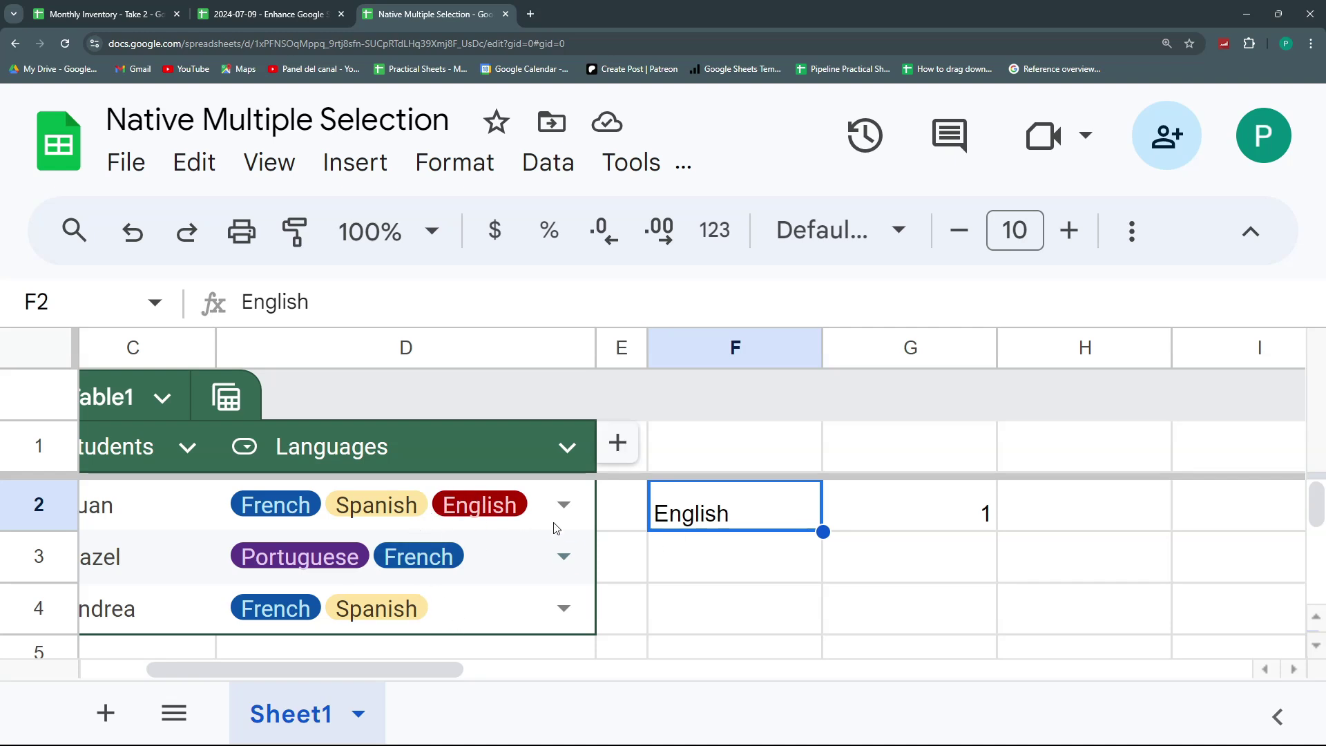
click(885, 509)
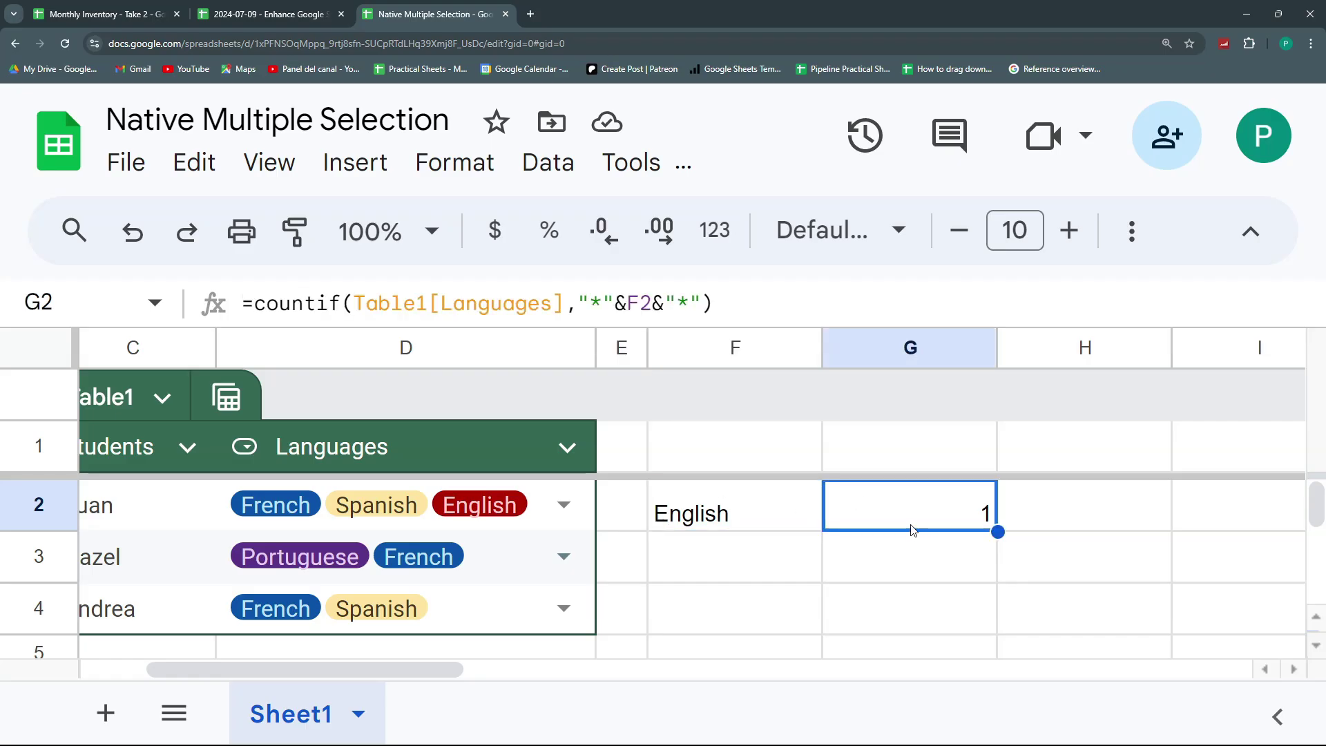
Move the COUNTIF formula from G2 to J2 to free the cells beside F2.
key(ctrl+minus)
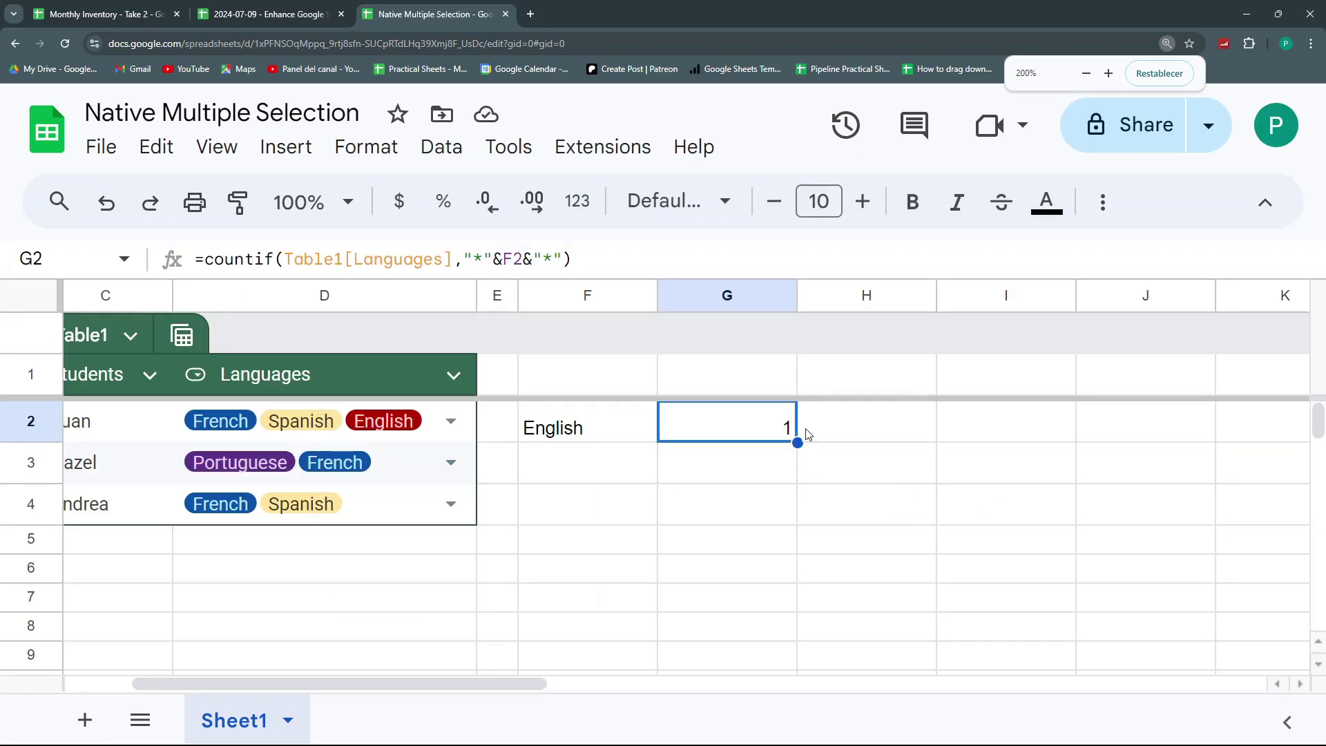
click(691, 514)
click(668, 423)
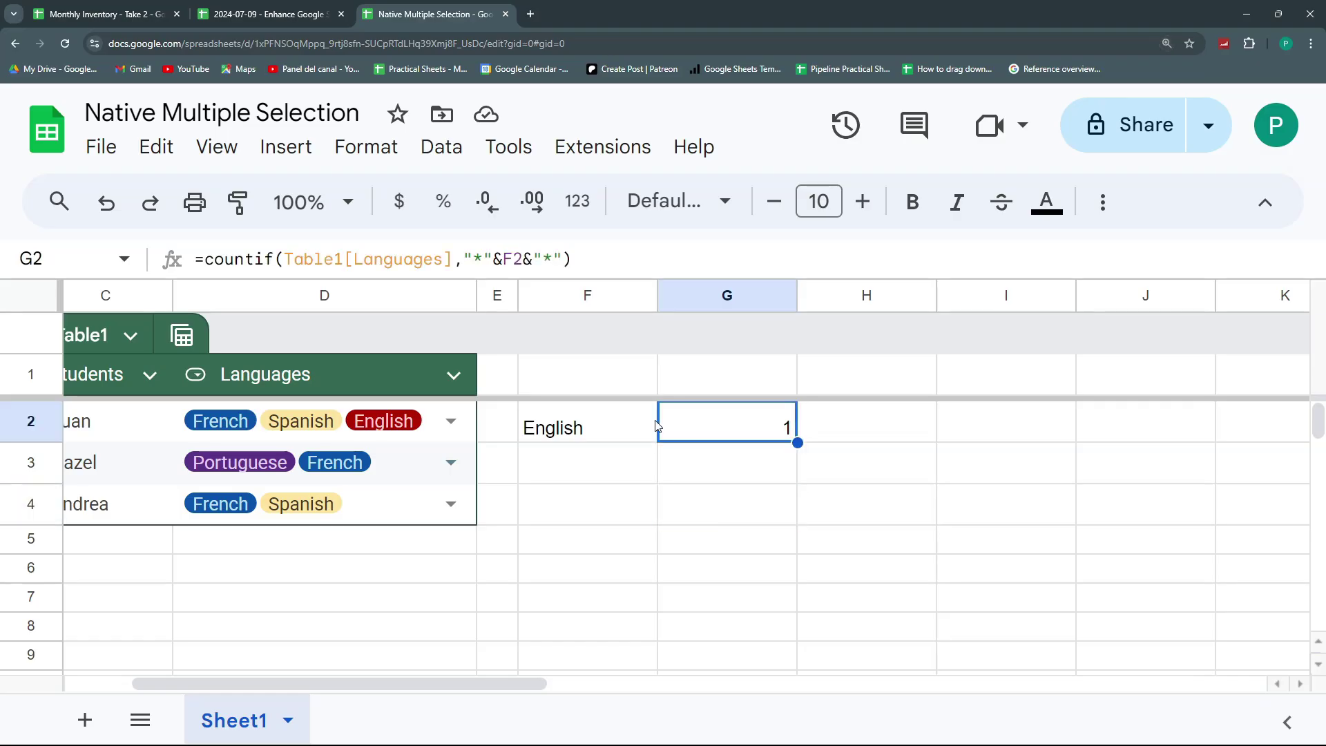
key(ctrl+c)
key(Right)
key(Right)
key(Right)
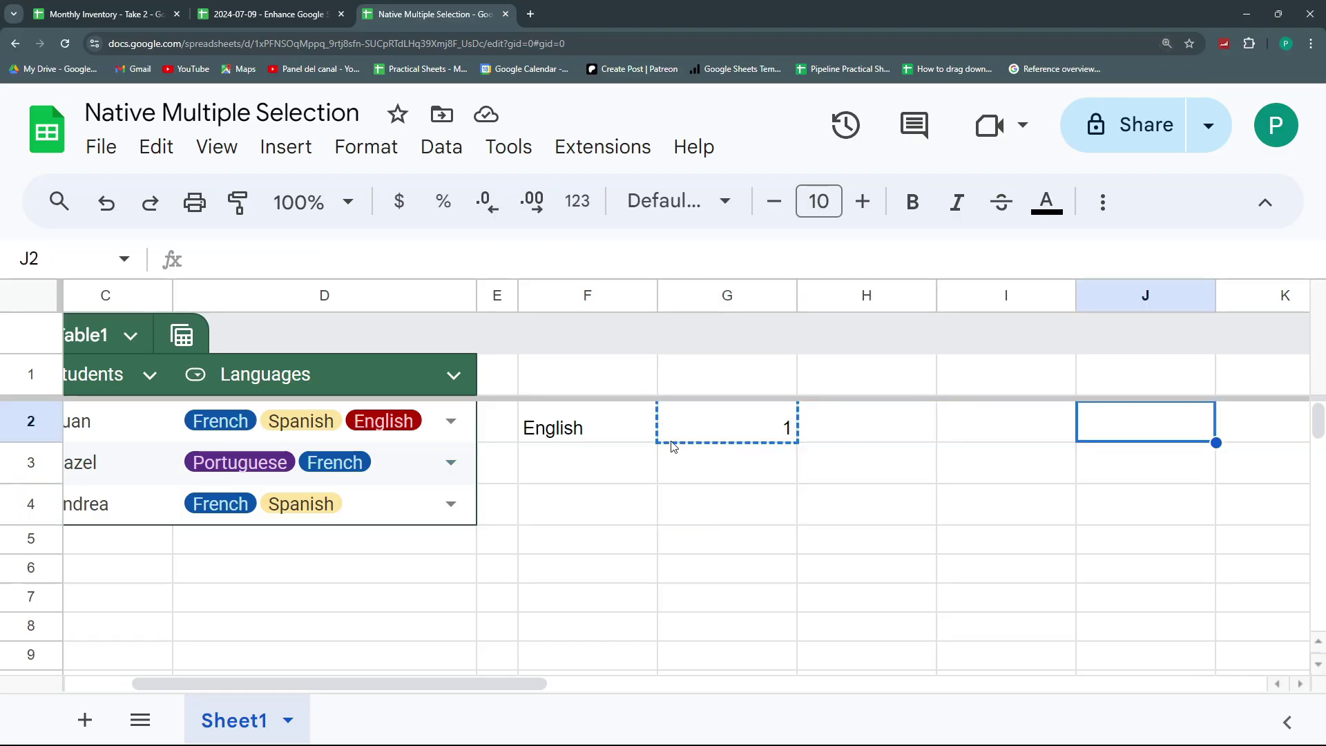
key(ctrl+v)
Enter a SPLIT formula in F2 that separates the languages in D2 at each comma, =split(D2,",").
key(Left)
key(Left)
key(Left)
key(Left)
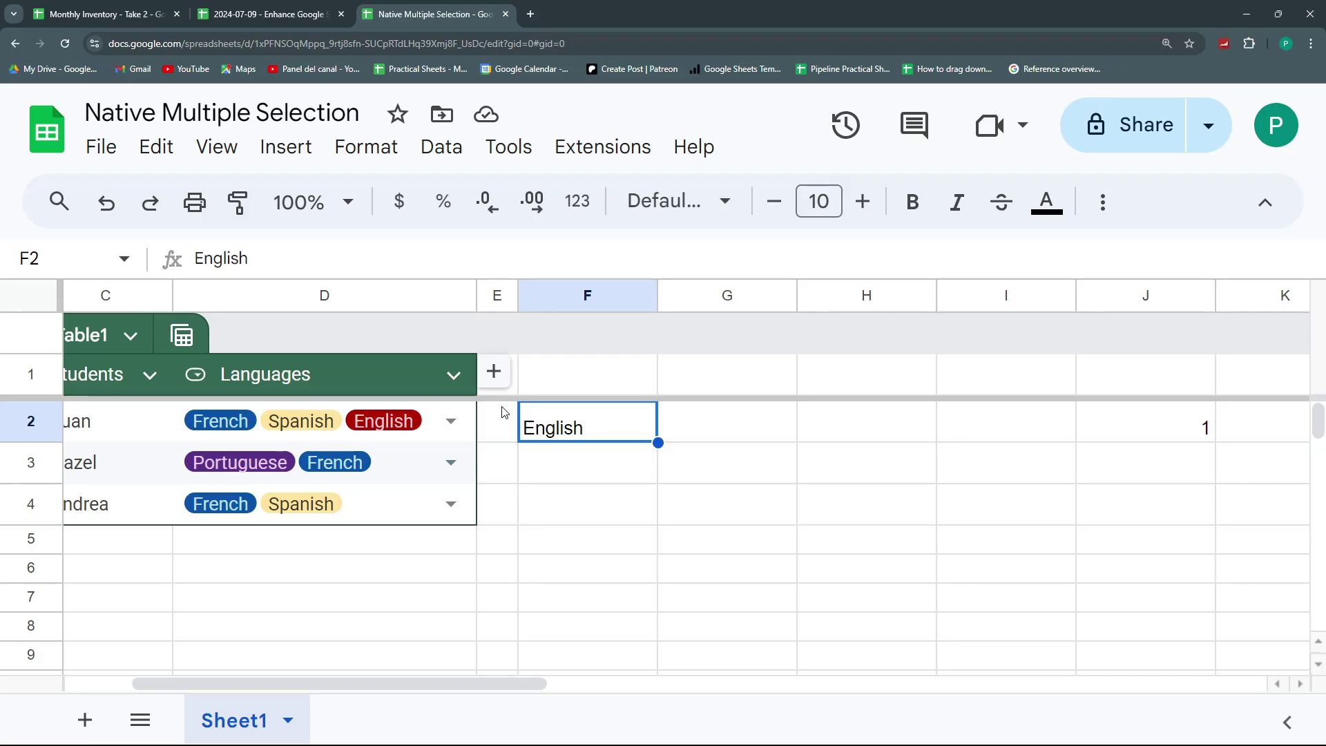
text(=)
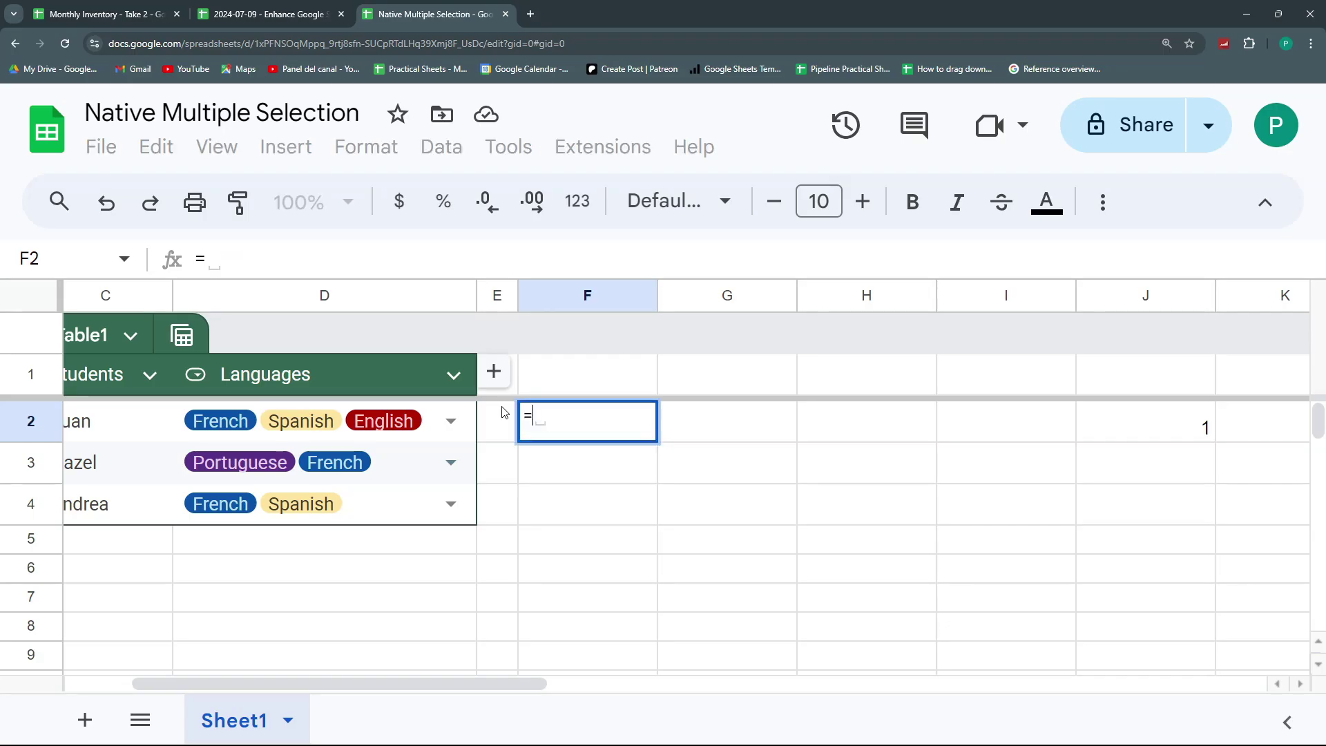
text(split()
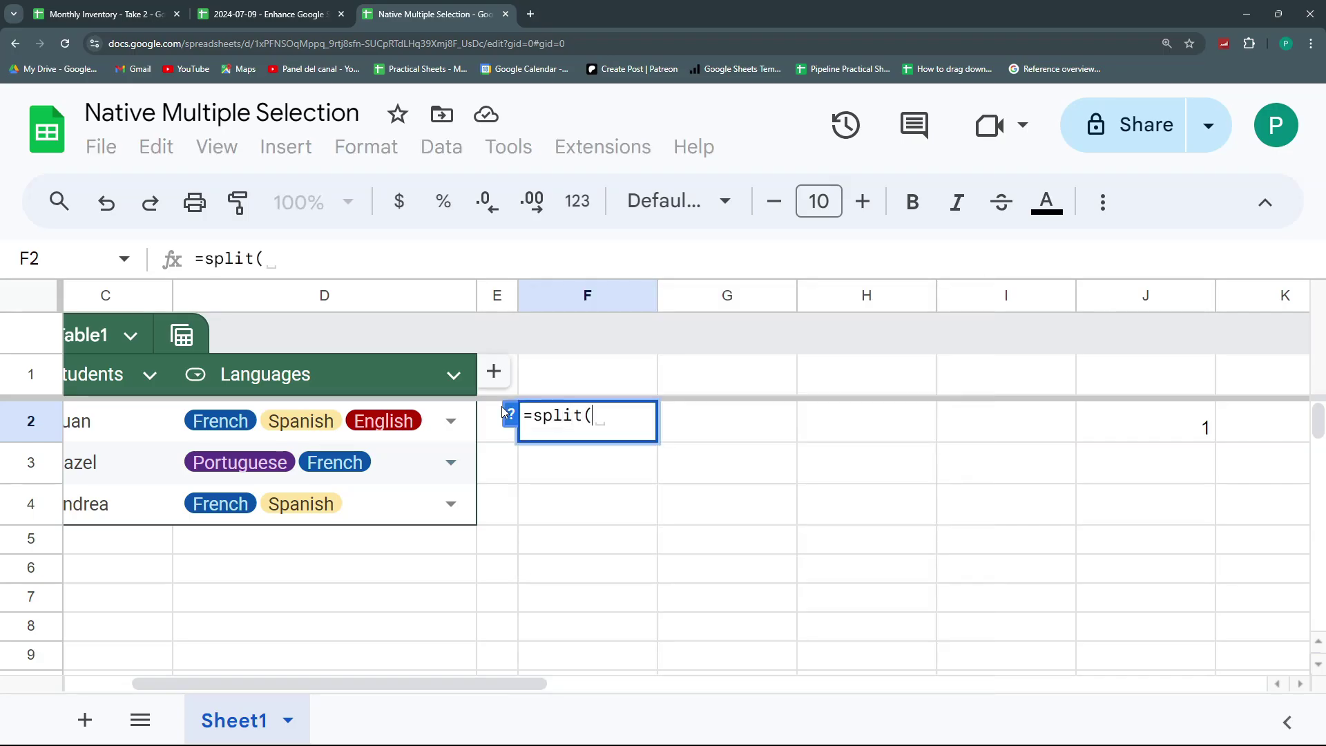
click(510, 416)
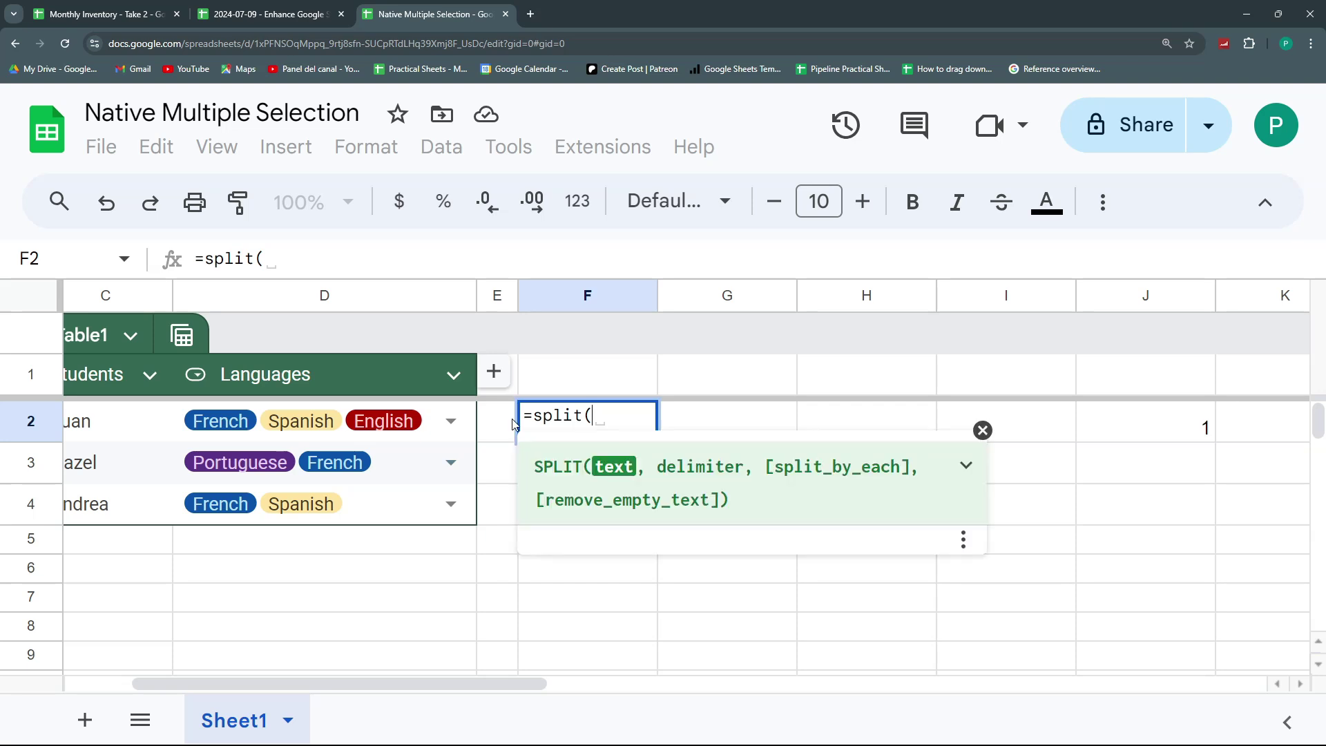
click(438, 414)
text(;)
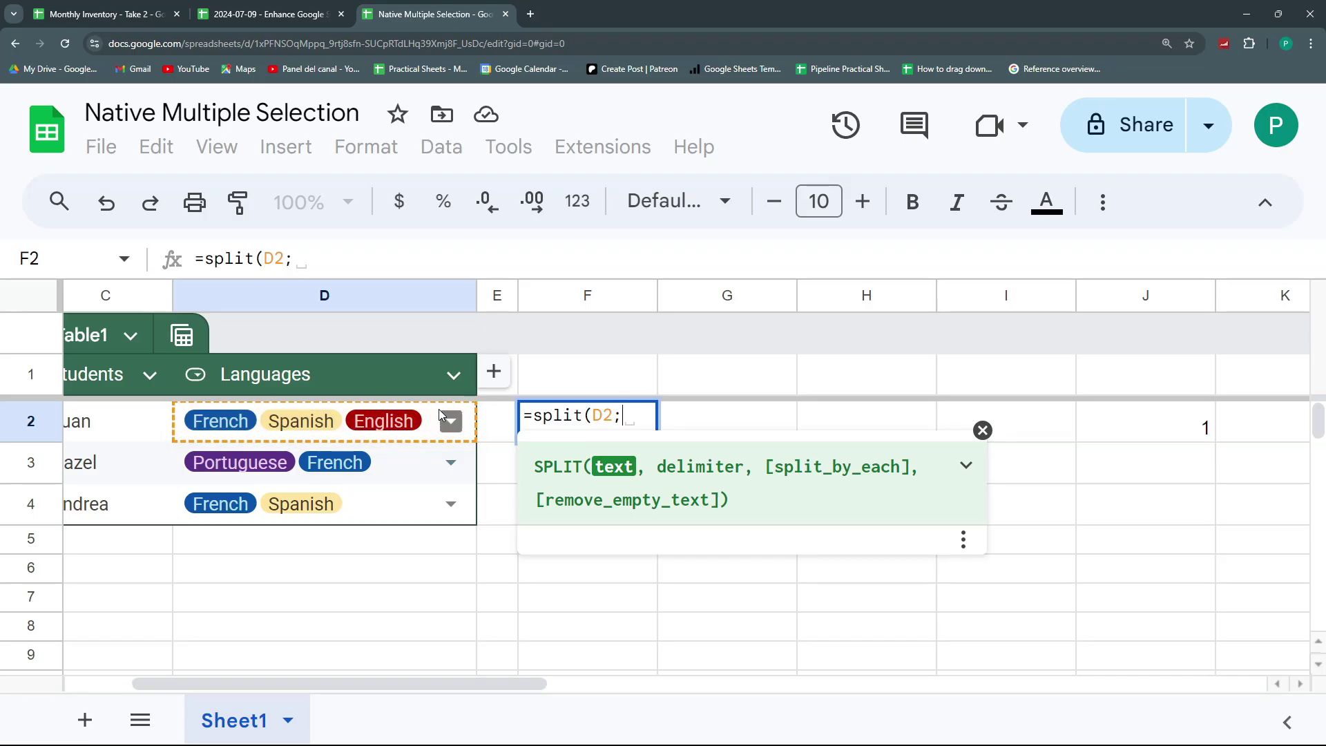
text(",)
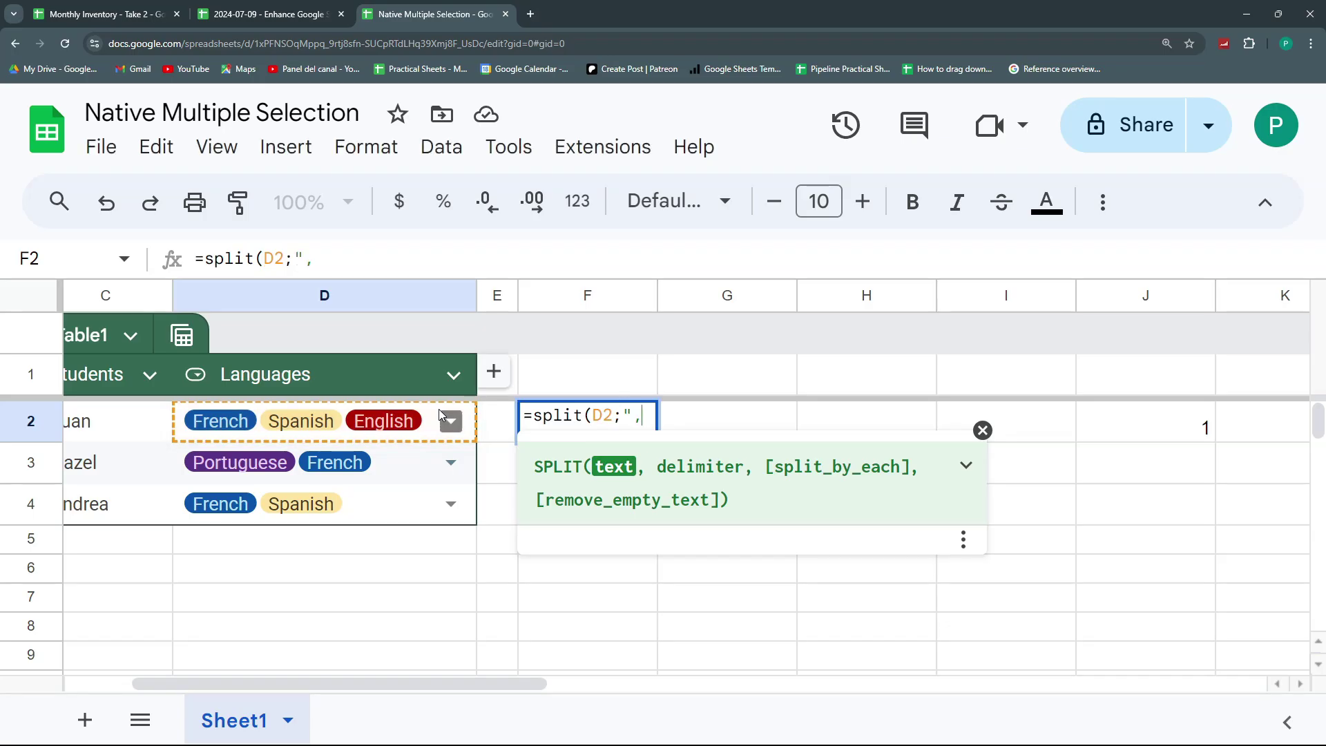
text(")
key(Return)
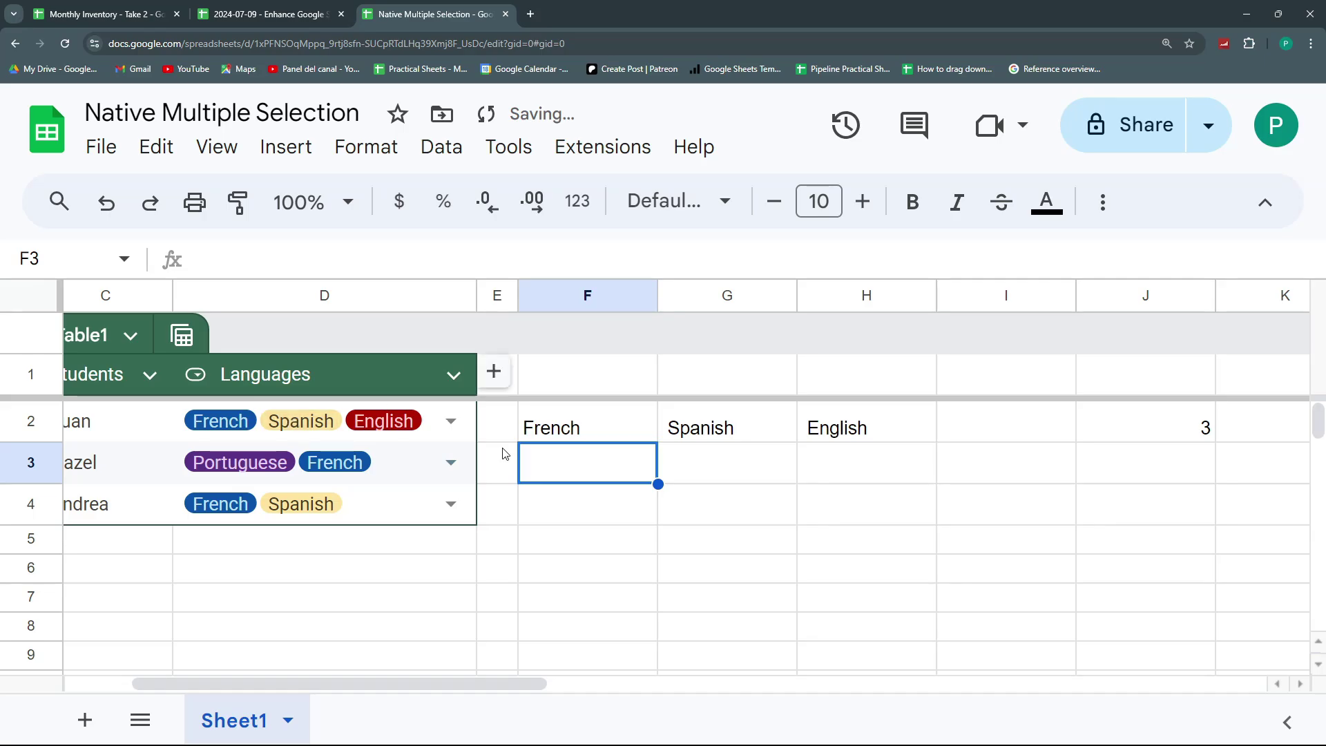
Change the delimiter in F2's SPLIT formula to a comma followed by a space, =split(D2,", ").
click(655, 433)
click(663, 435)
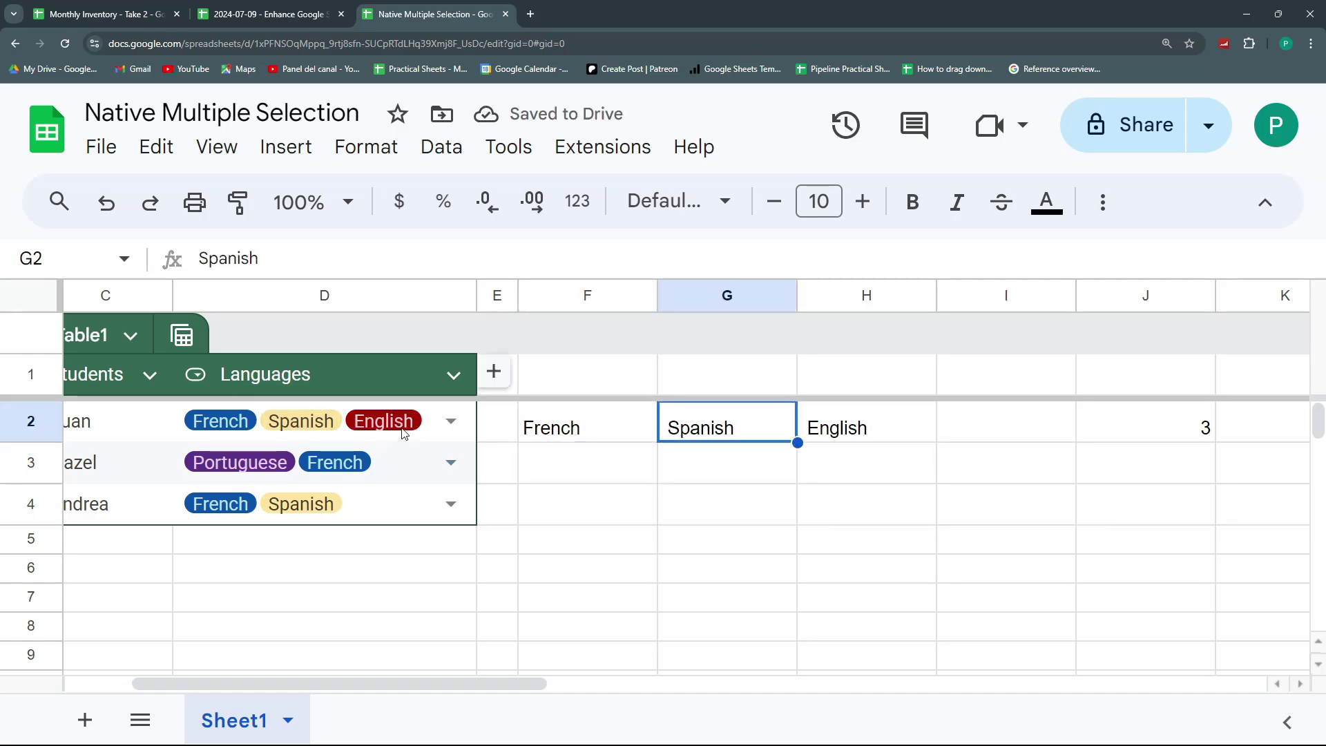
click(429, 443)
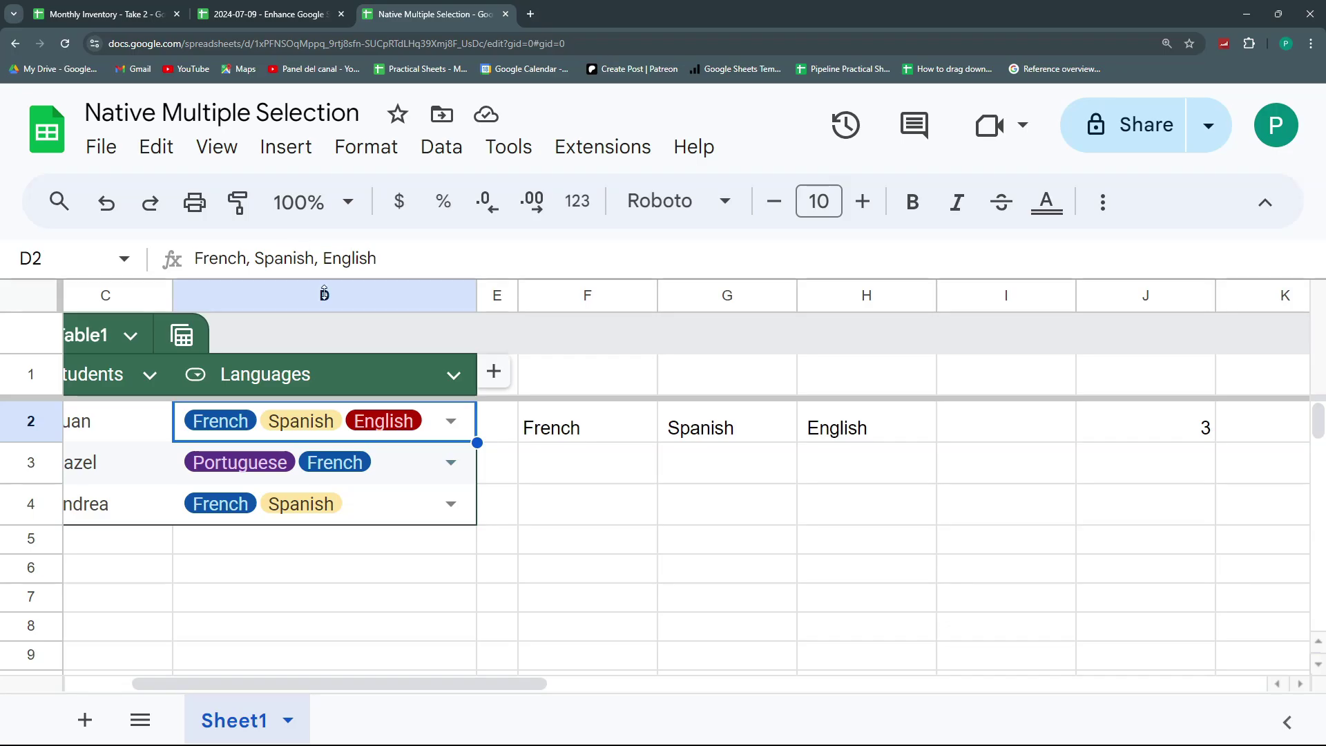
click(586, 433)
key(Return)
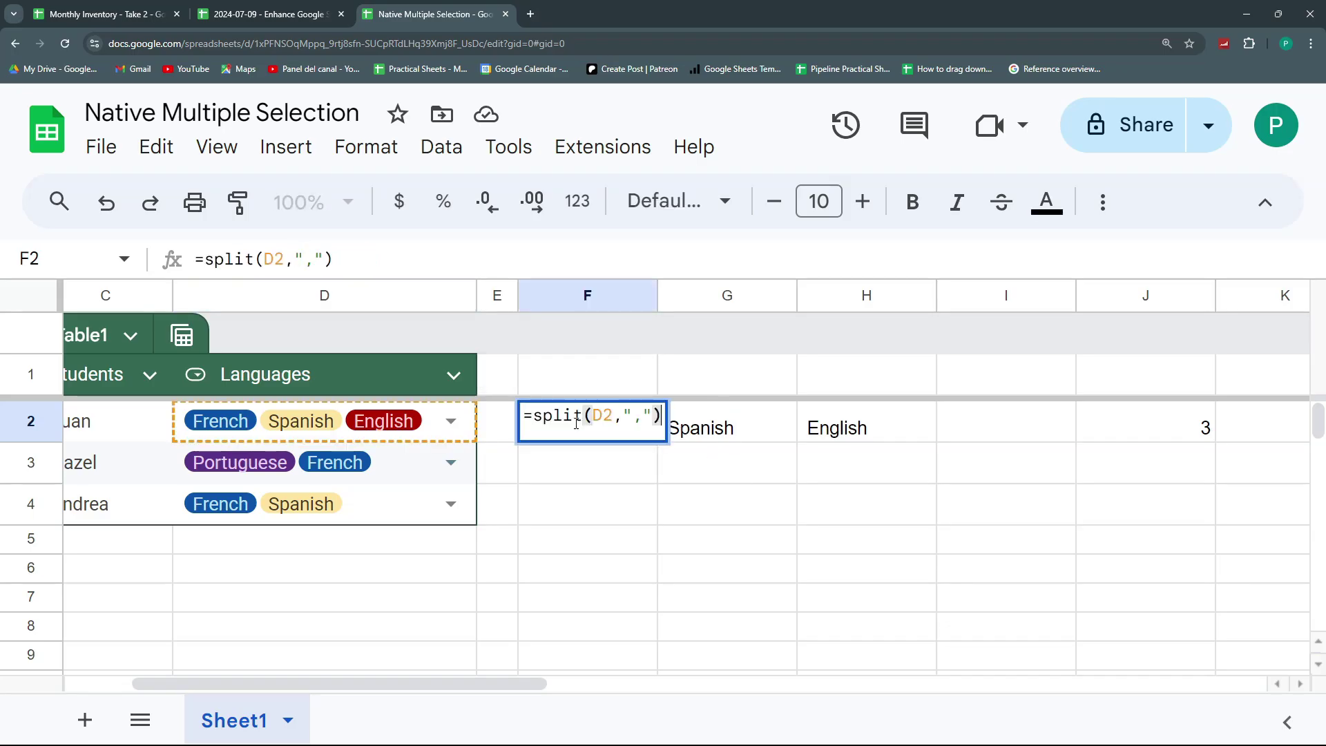
click(312, 260)
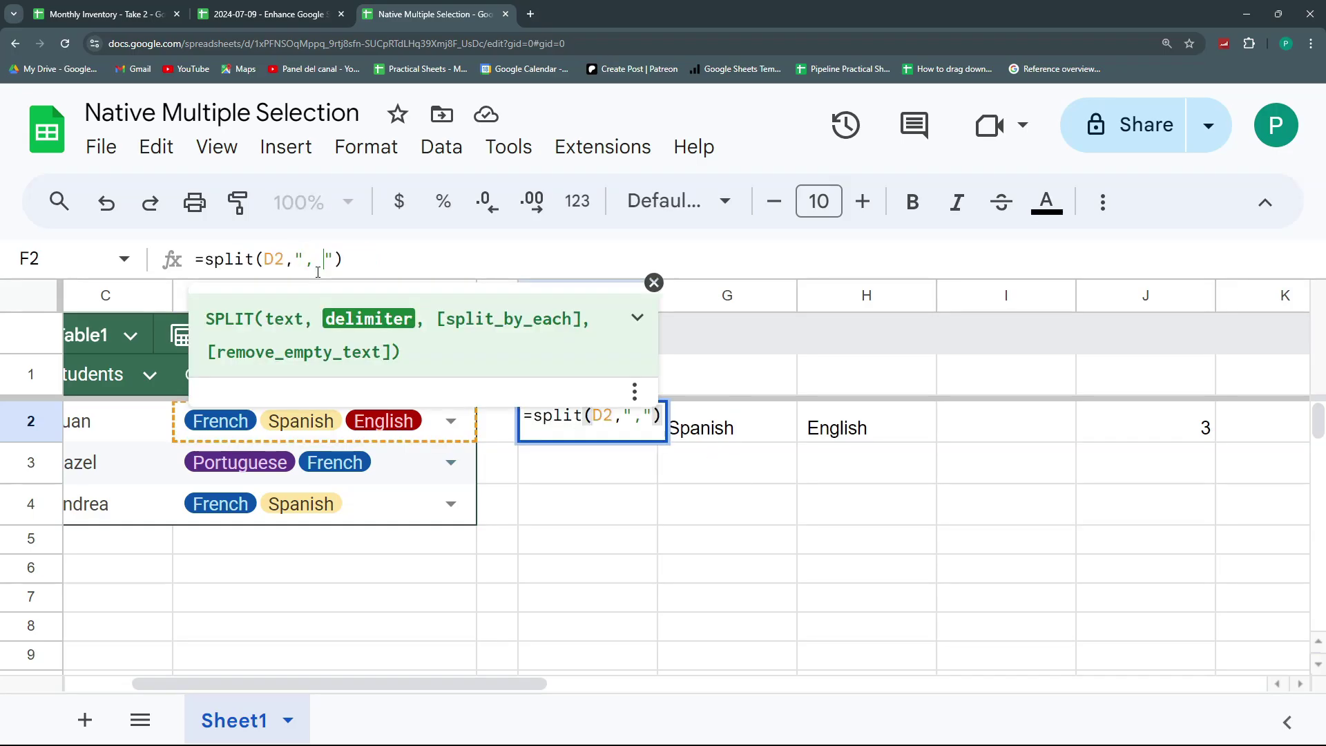
key(Return)
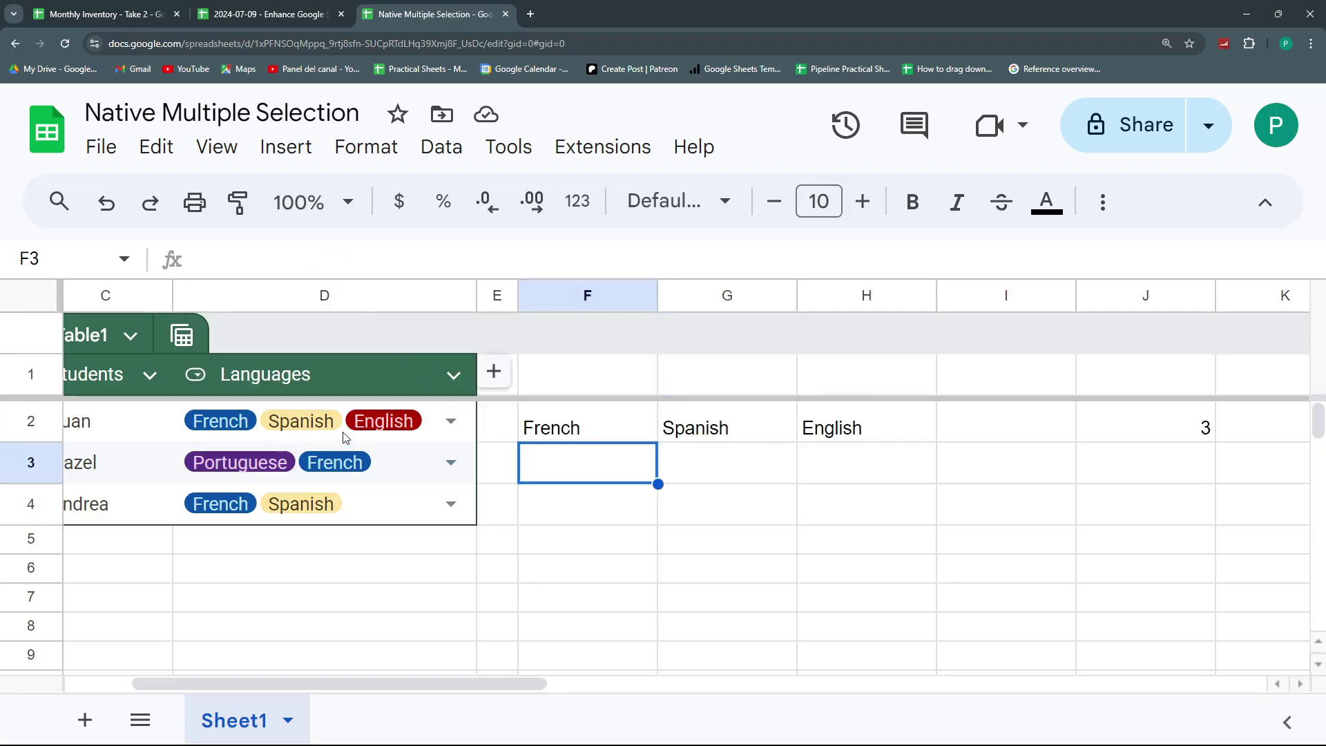
Add Canadian English to the Languages list in cell A6, below Portuguese.
drag(328, 542, 41, 546)
click(156, 572)
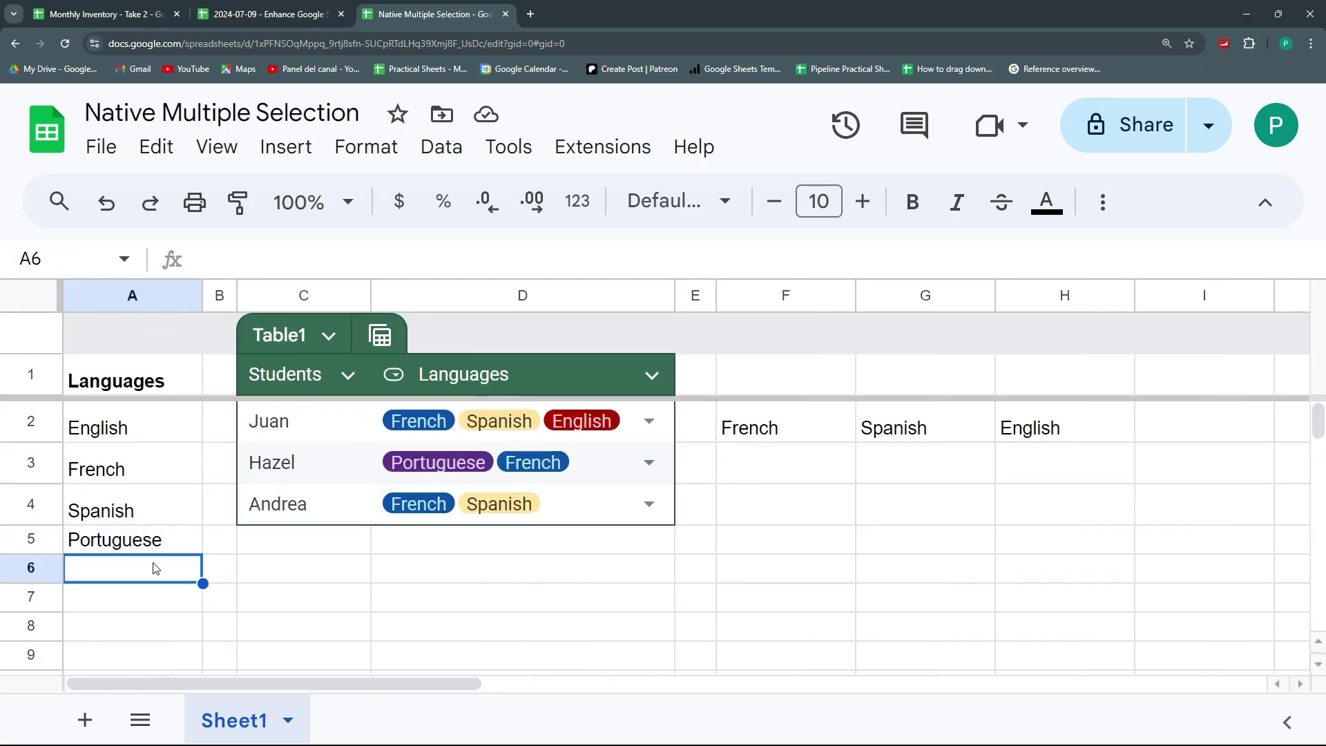
text(C)
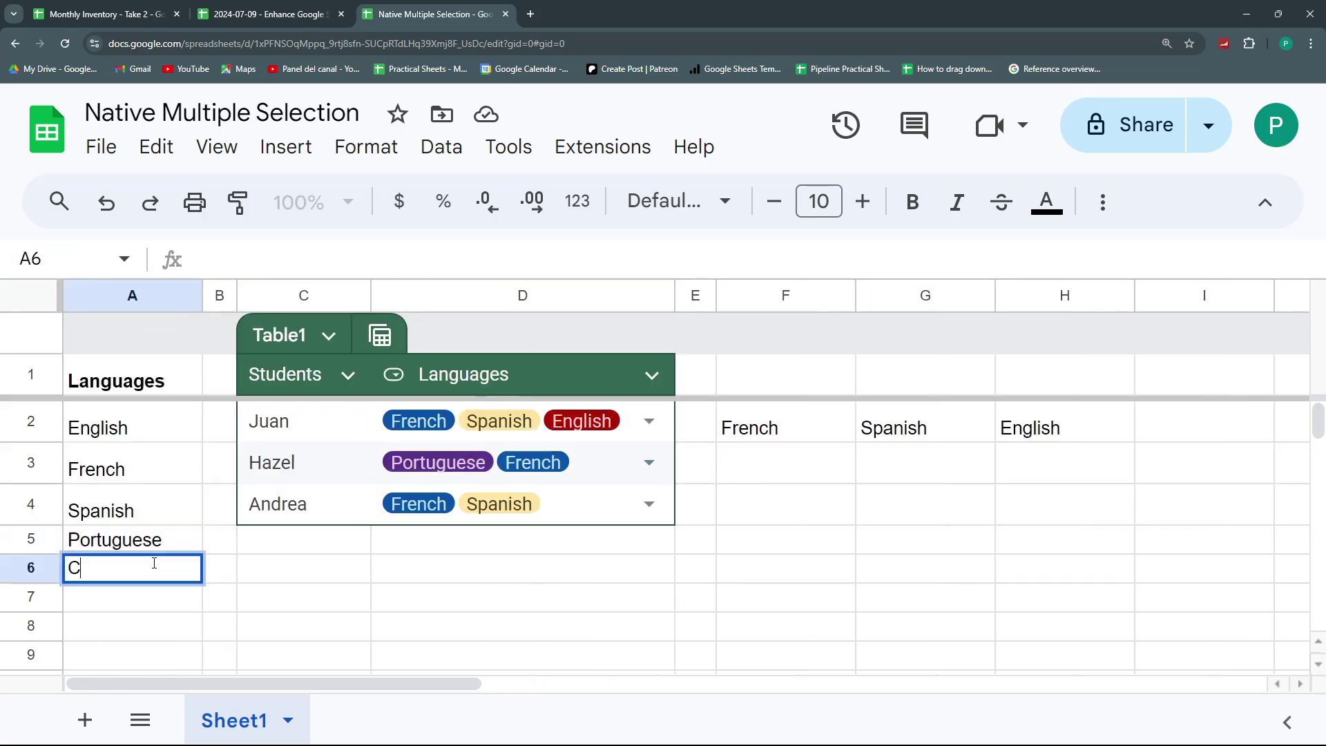
text(anadian English)
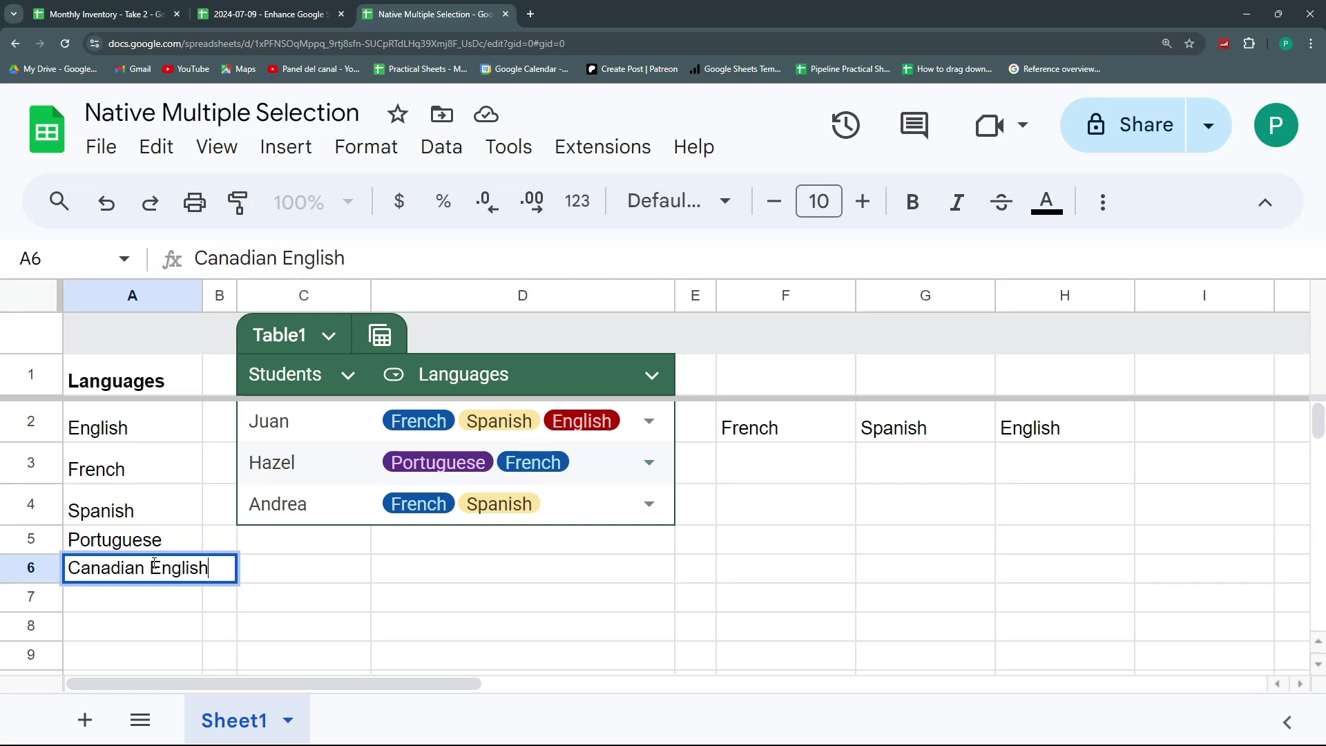
key(Return)
Add Canadian English to the first student's language selections in D2.
click(649, 505)
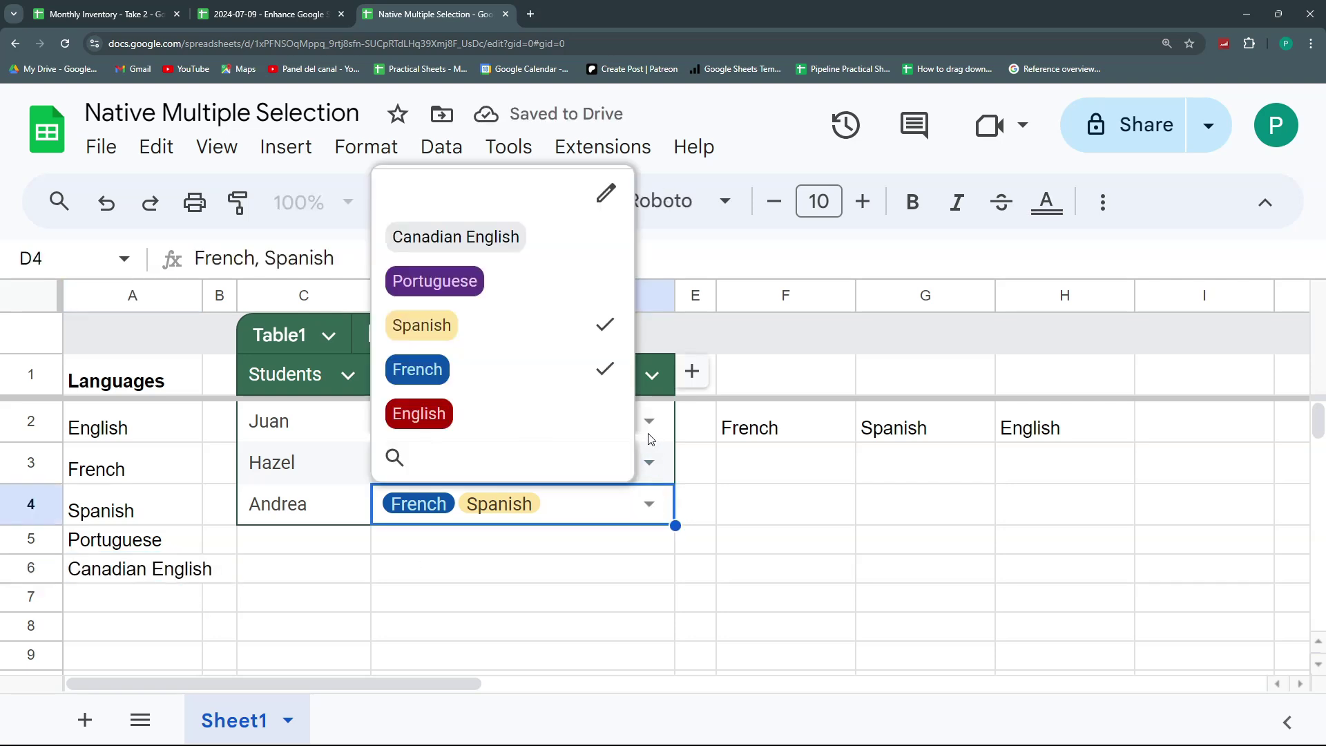
click(649, 420)
click(494, 695)
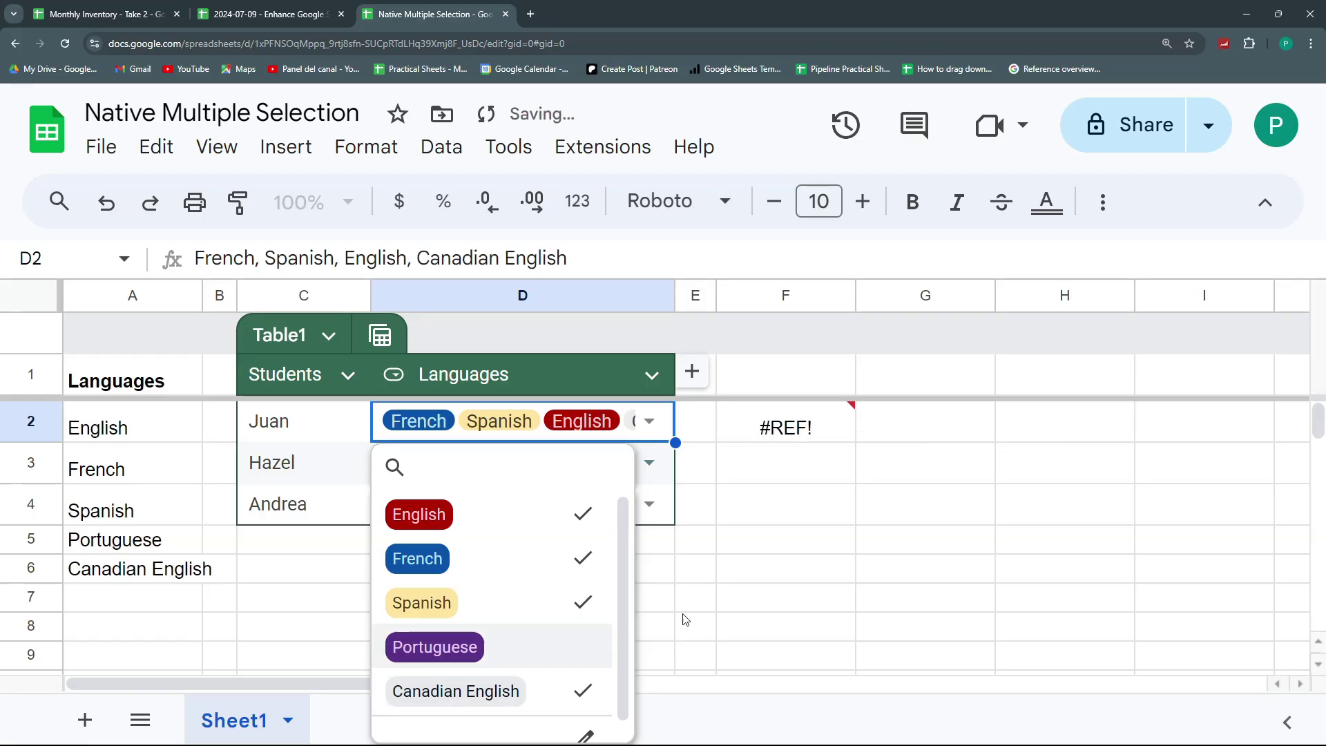
Delete the COUNTIF formula in J2 to make room for the split languages from F2.
click(868, 498)
click(822, 429)
click(891, 571)
key(Right)
key(Right)
key(Right)
key(Right)
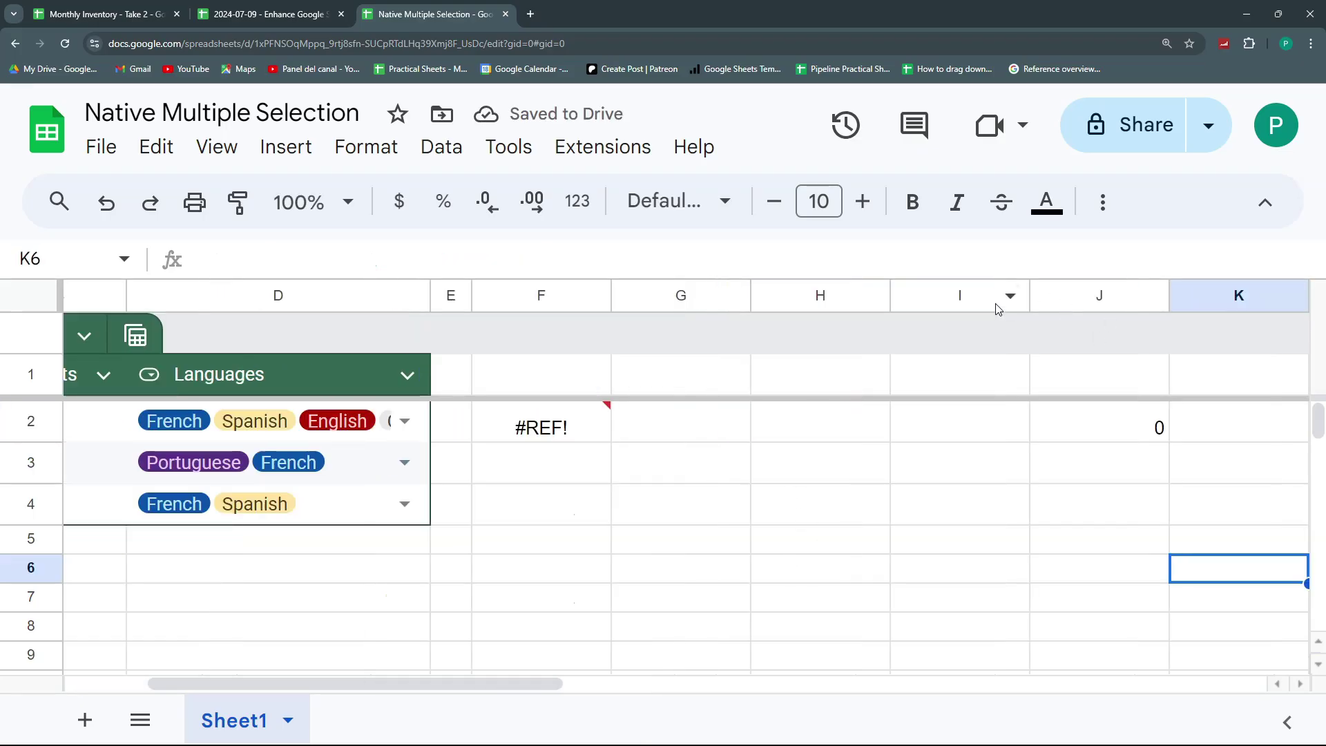
drag(997, 303, 1067, 298)
right_click(1067, 298)
click(1085, 427)
click(848, 452)
Keep Canadian English in one cell by adding 0 as the split_by_each argument in F2, =split(D2,", ",0).
click(955, 430)
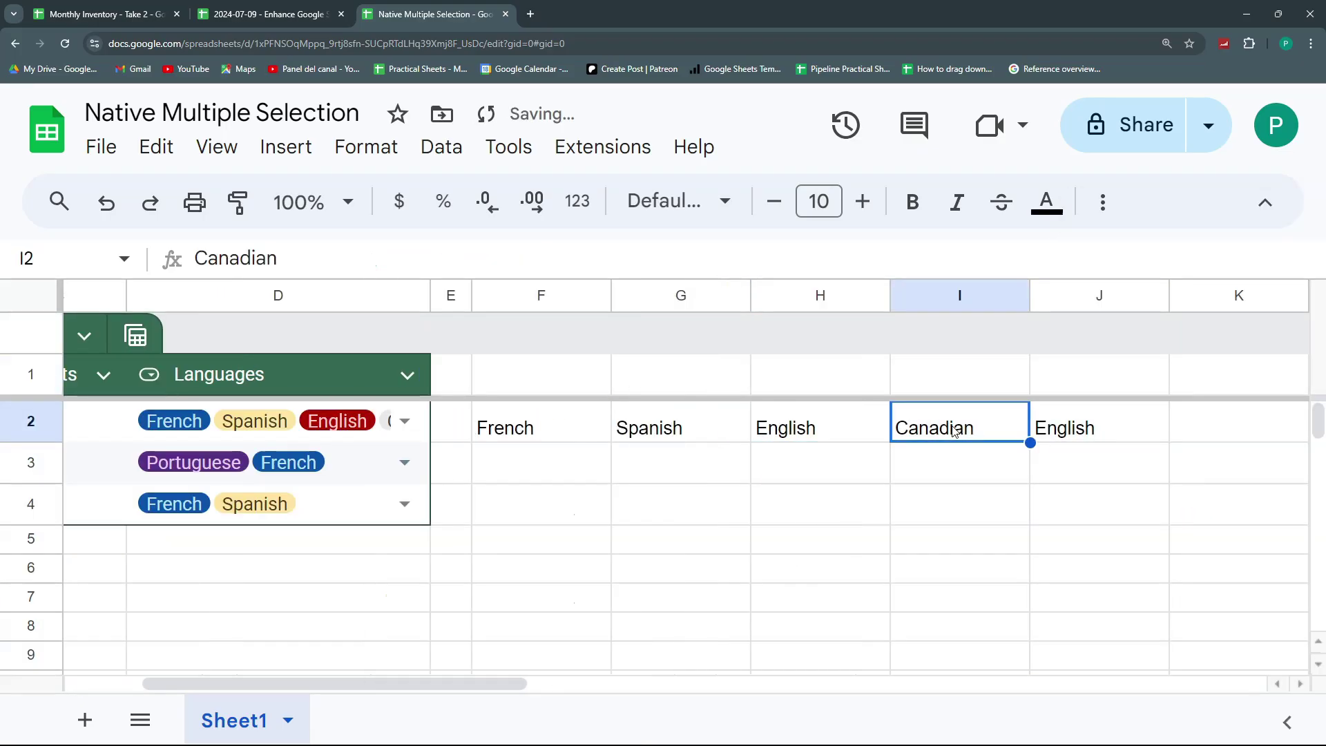
click(1077, 425)
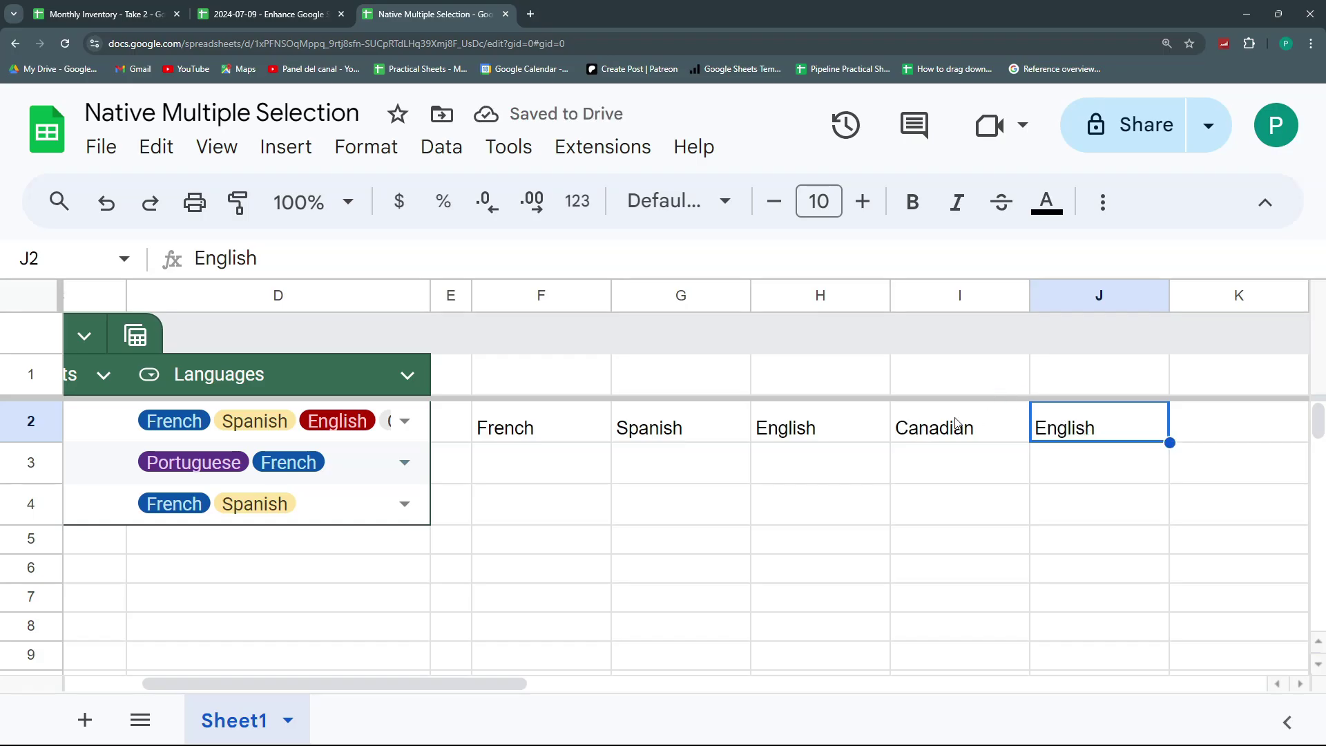
click(573, 425)
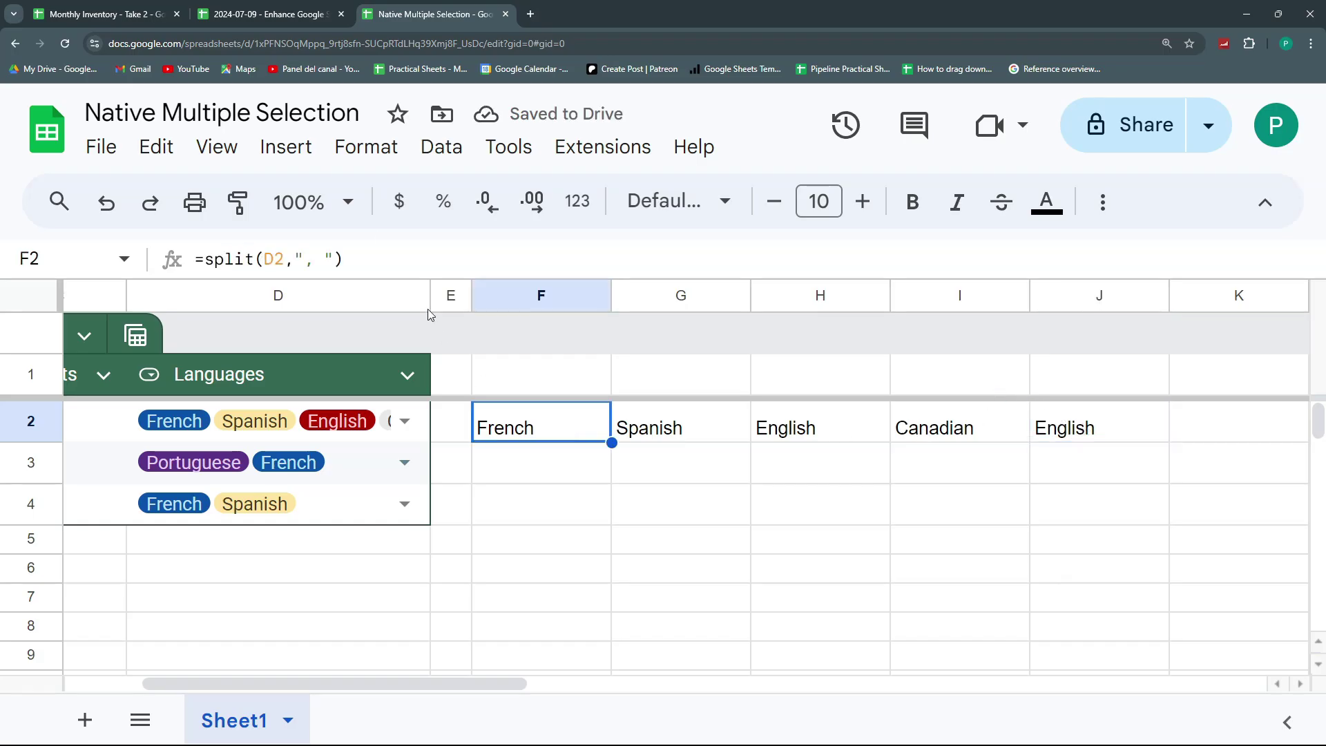
click(338, 262)
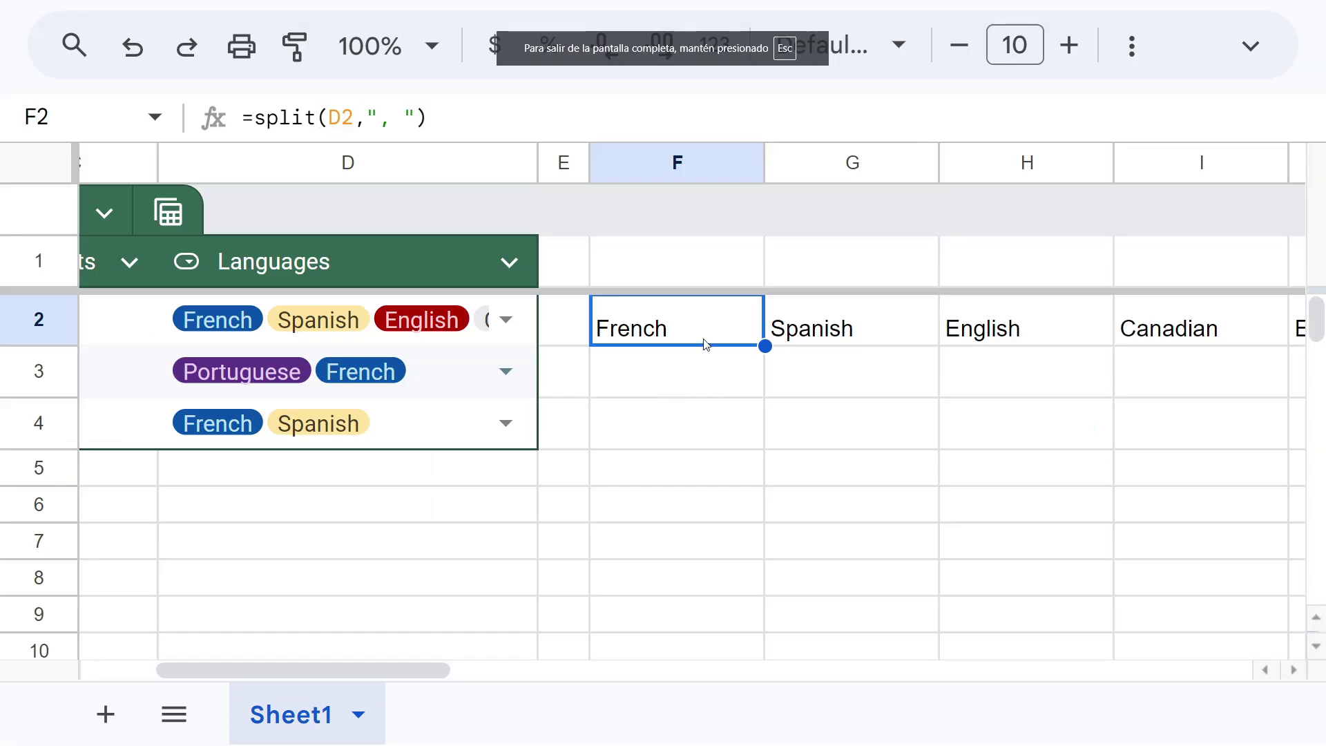
double_click(705, 342)
text(, ", )
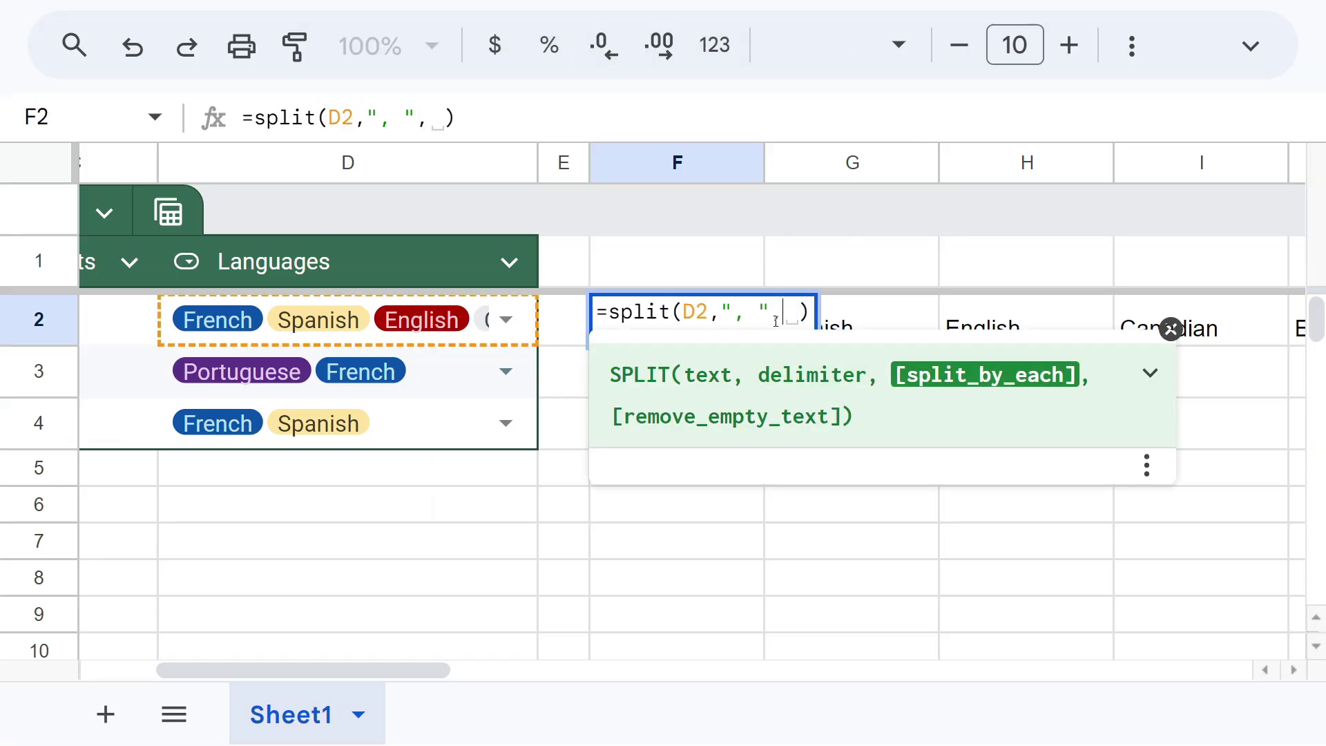
text(1)
key(BackSpace)
key(Return)
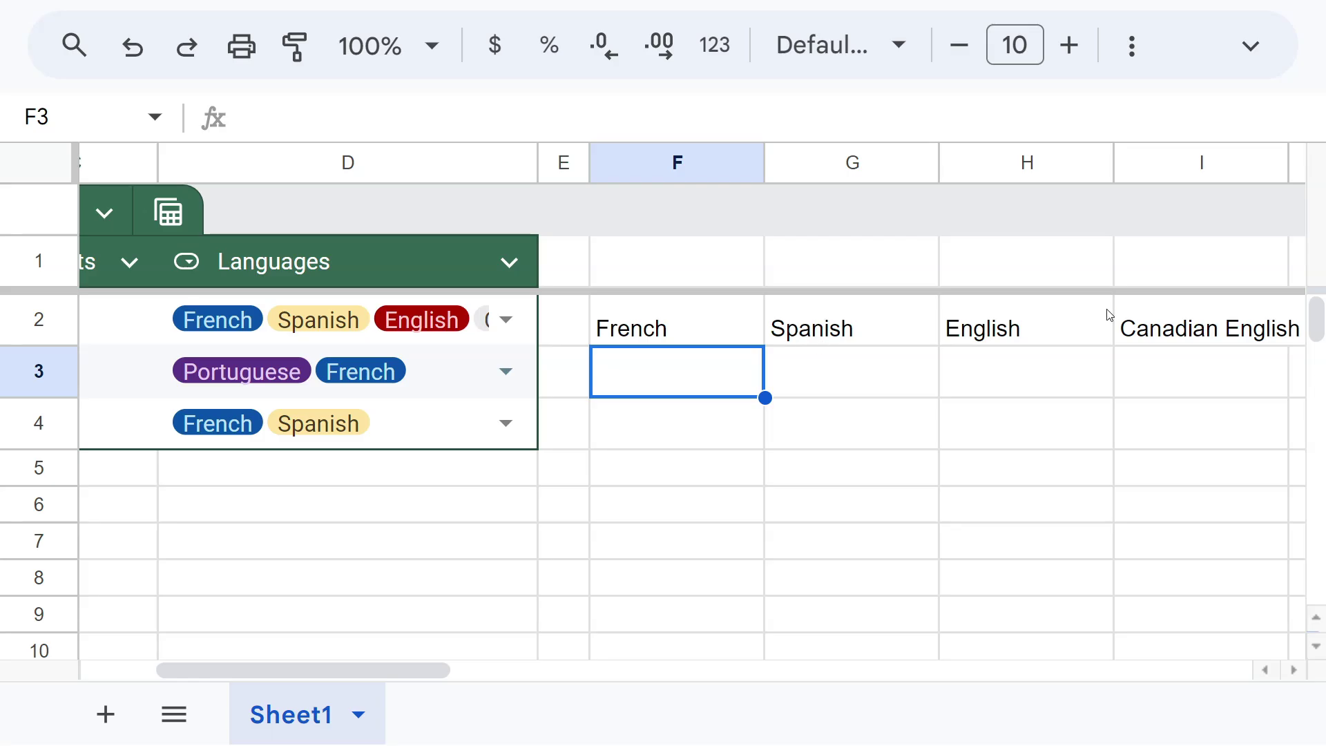
click(1161, 338)
click(613, 323)
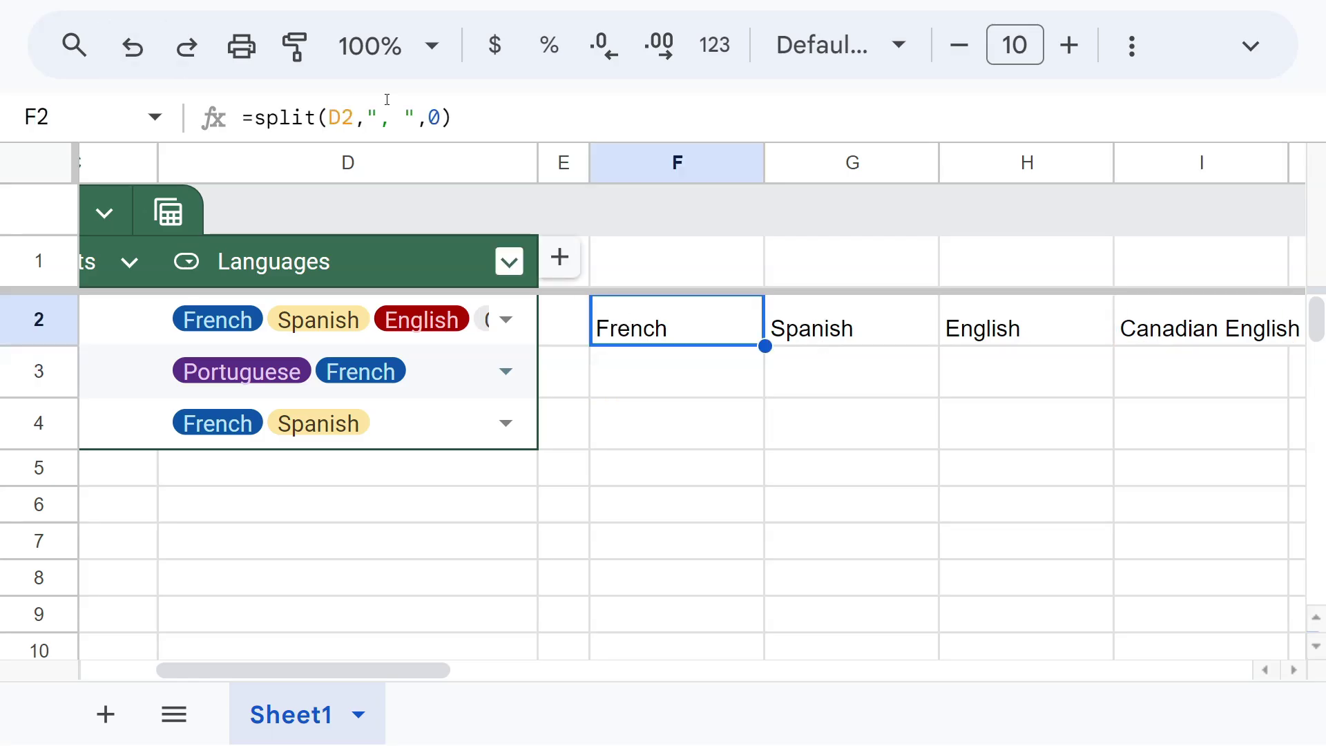
Try filling the SPLIT formula from F2 down to F4, and clear the copies from F3:F4.
click(430, 46)
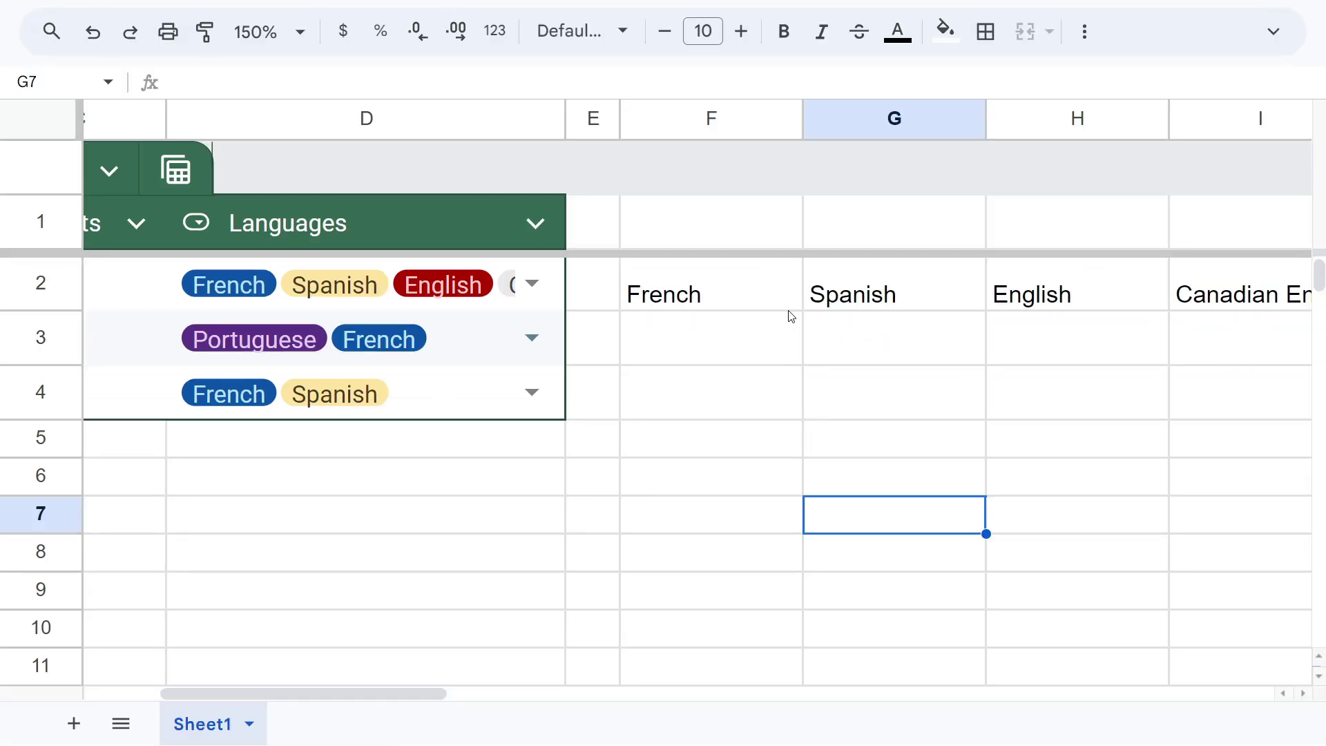
click(788, 308)
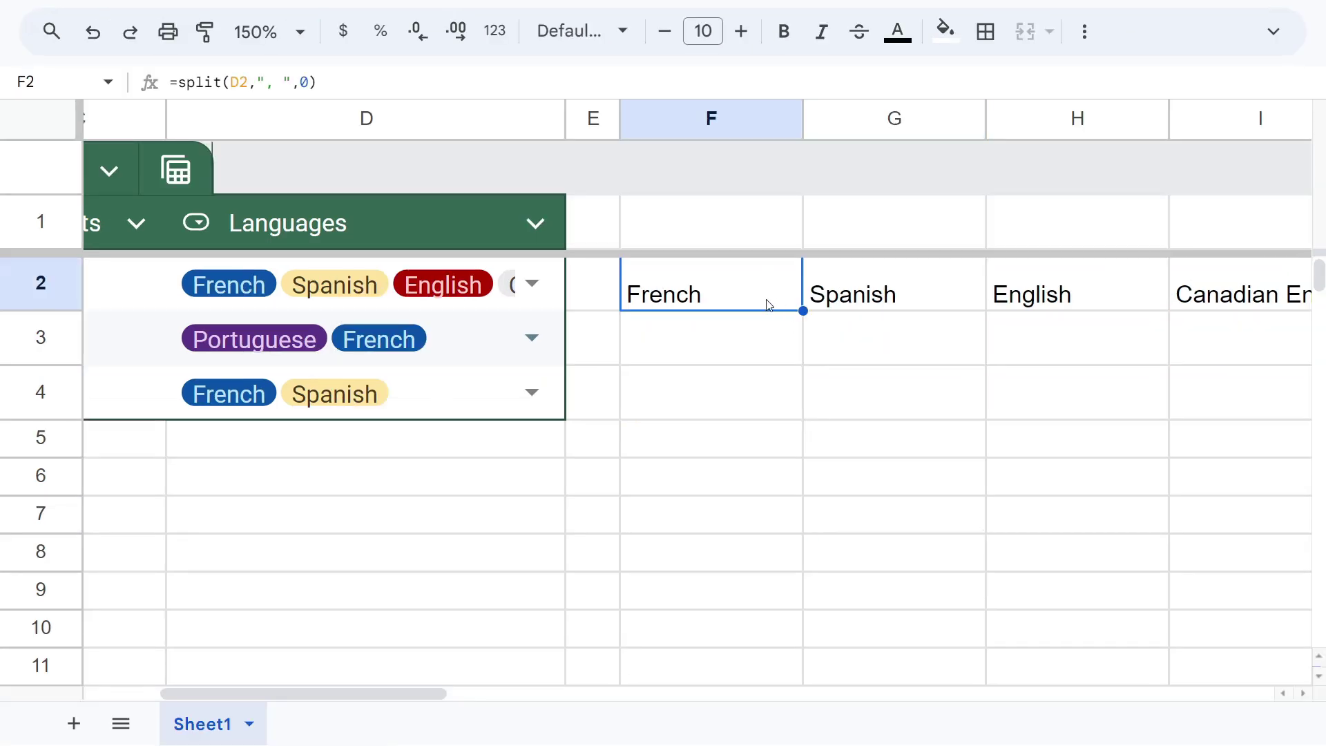
drag(697, 305, 1207, 302)
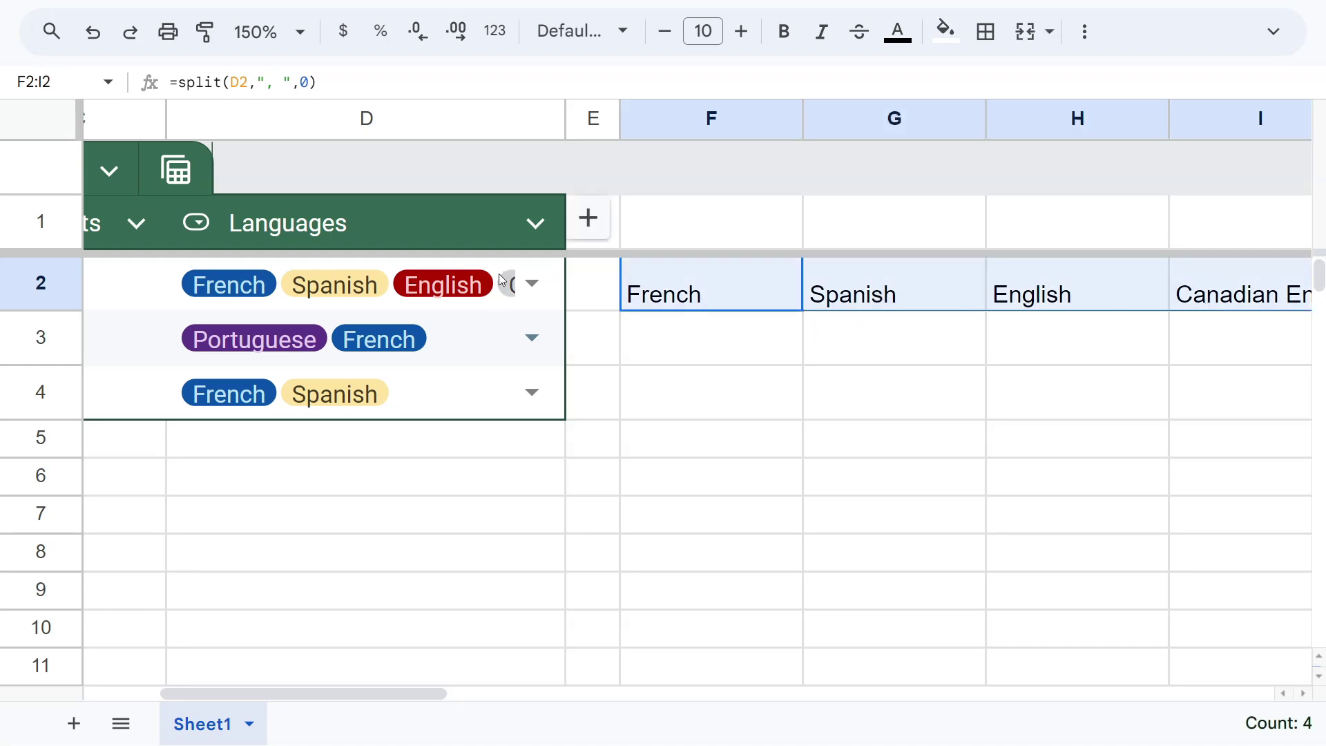
click(743, 298)
drag(803, 311, 794, 397)
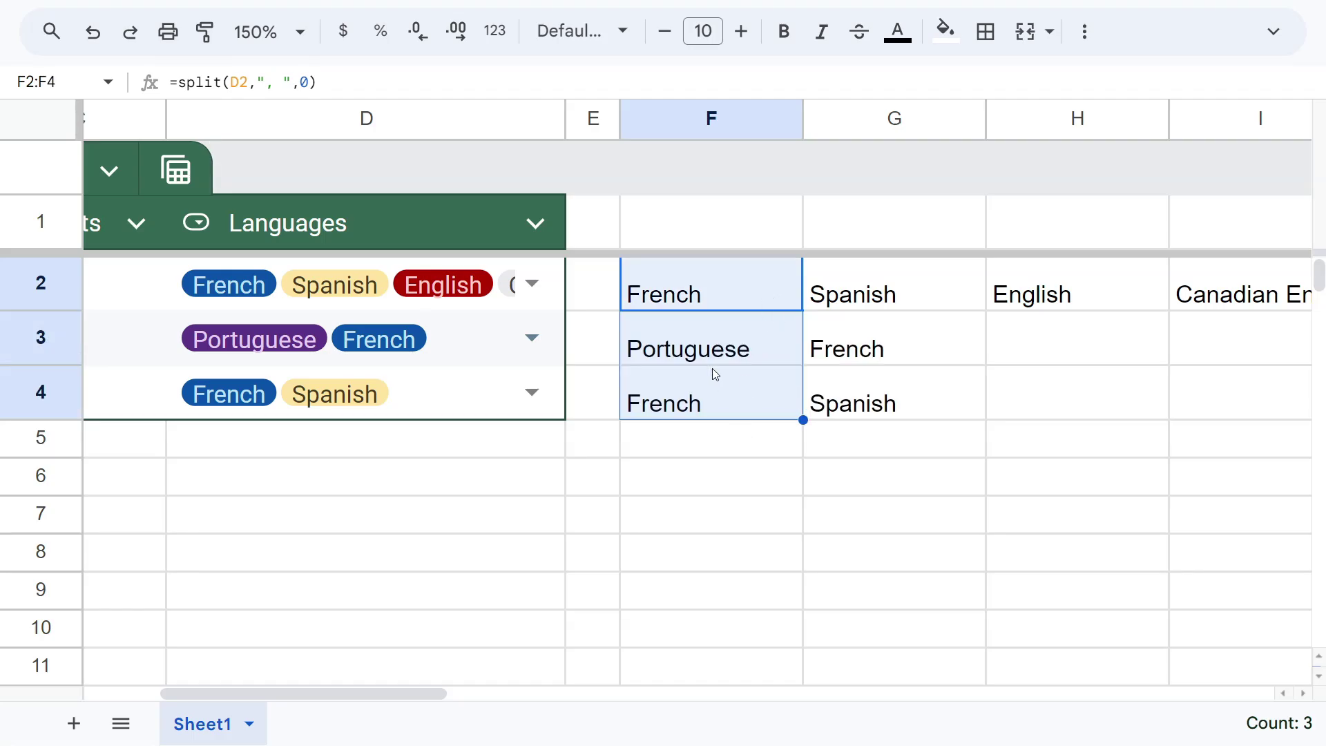
drag(715, 374, 723, 402)
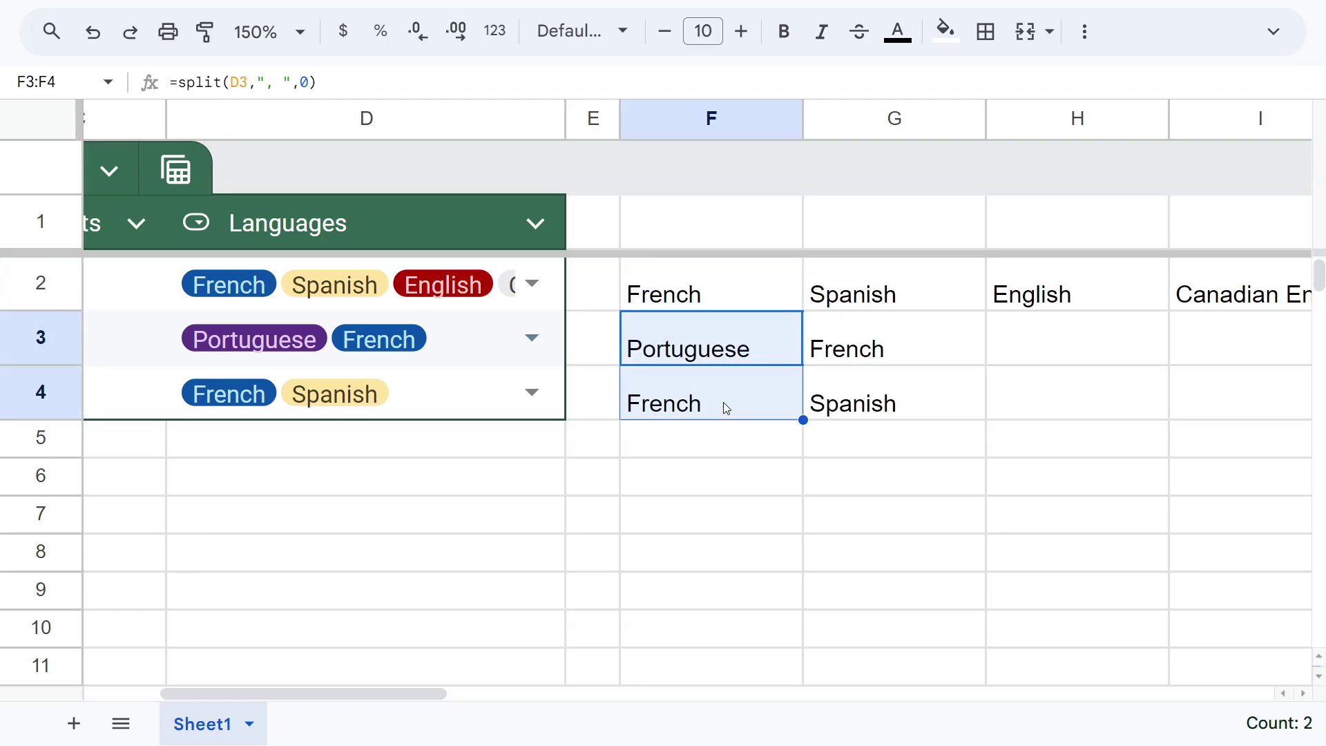
key(Delete)
Wrap F2's SPLIT in ArrayFormula and extend its range to all students, =ArrayFormula(split(D2:D4,", ",0)).
double_click(693, 299)
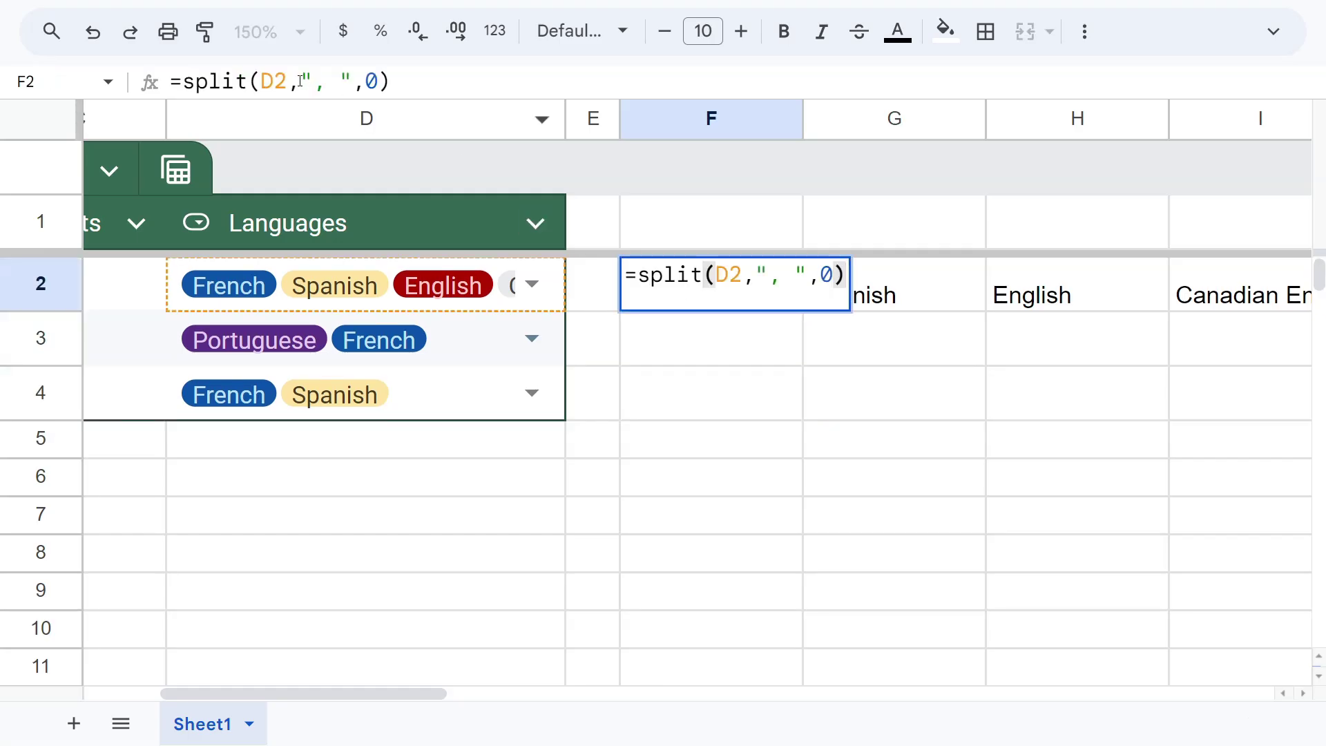
click(186, 83)
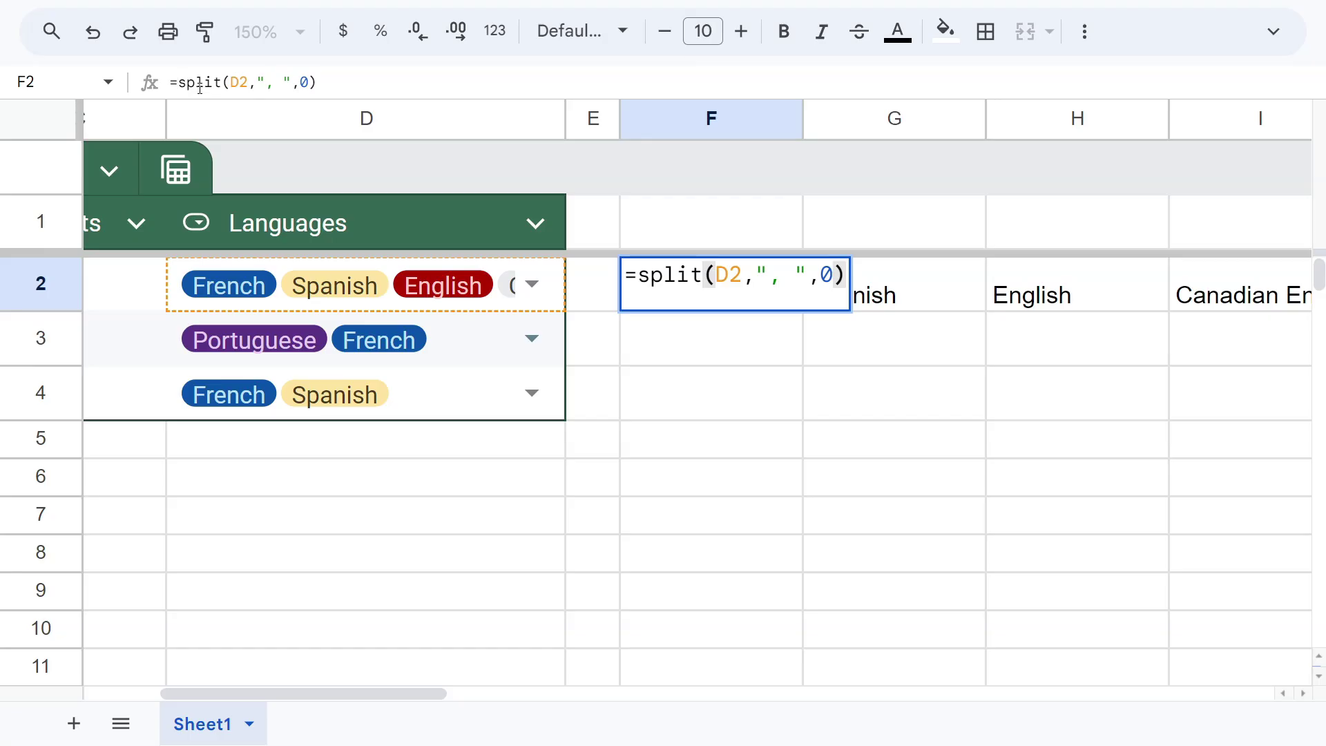
text(ArrayFor)
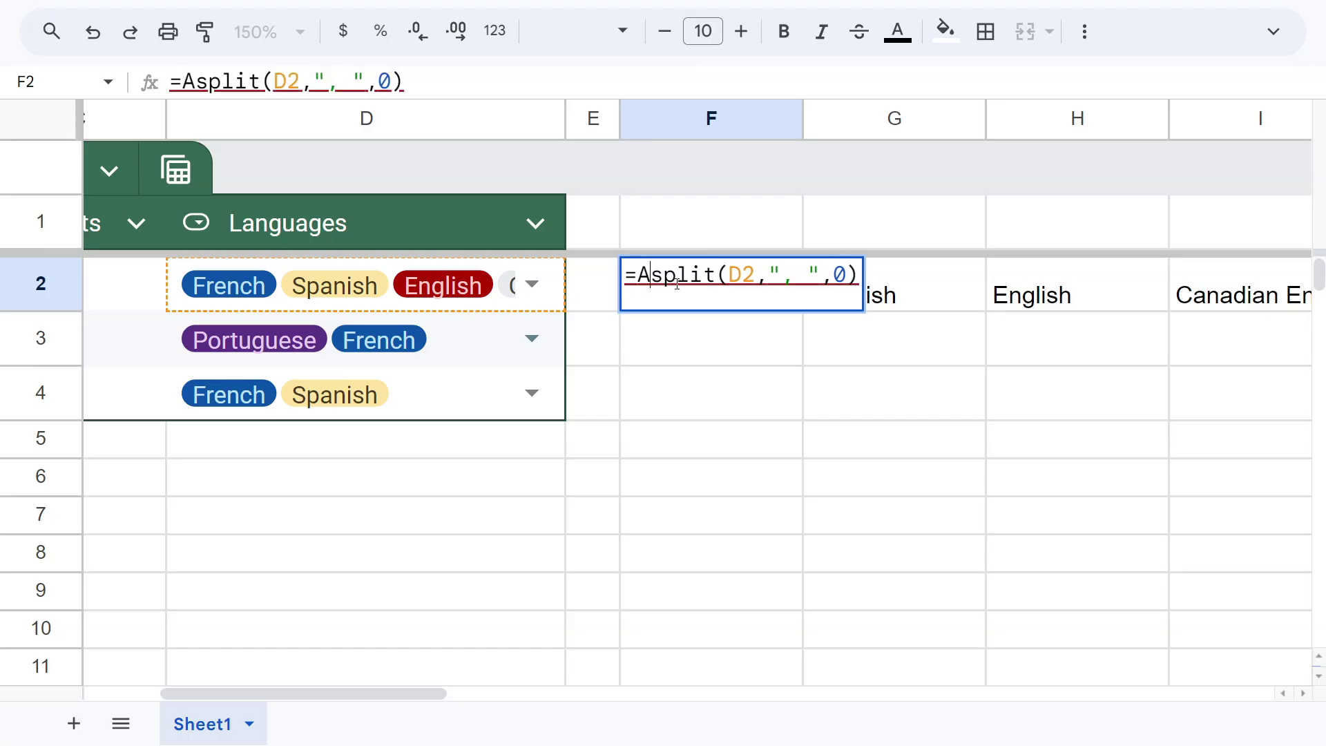
text(mula()
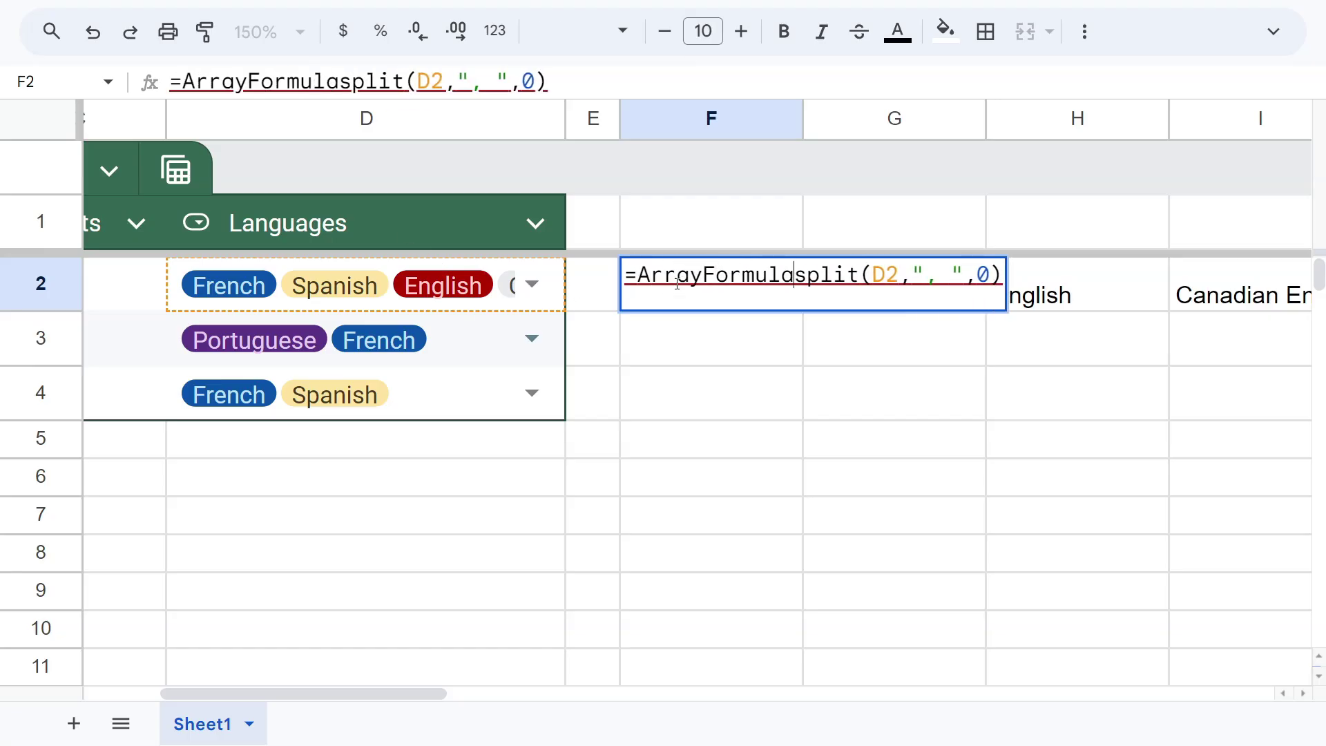
click(916, 269)
text(:D4)
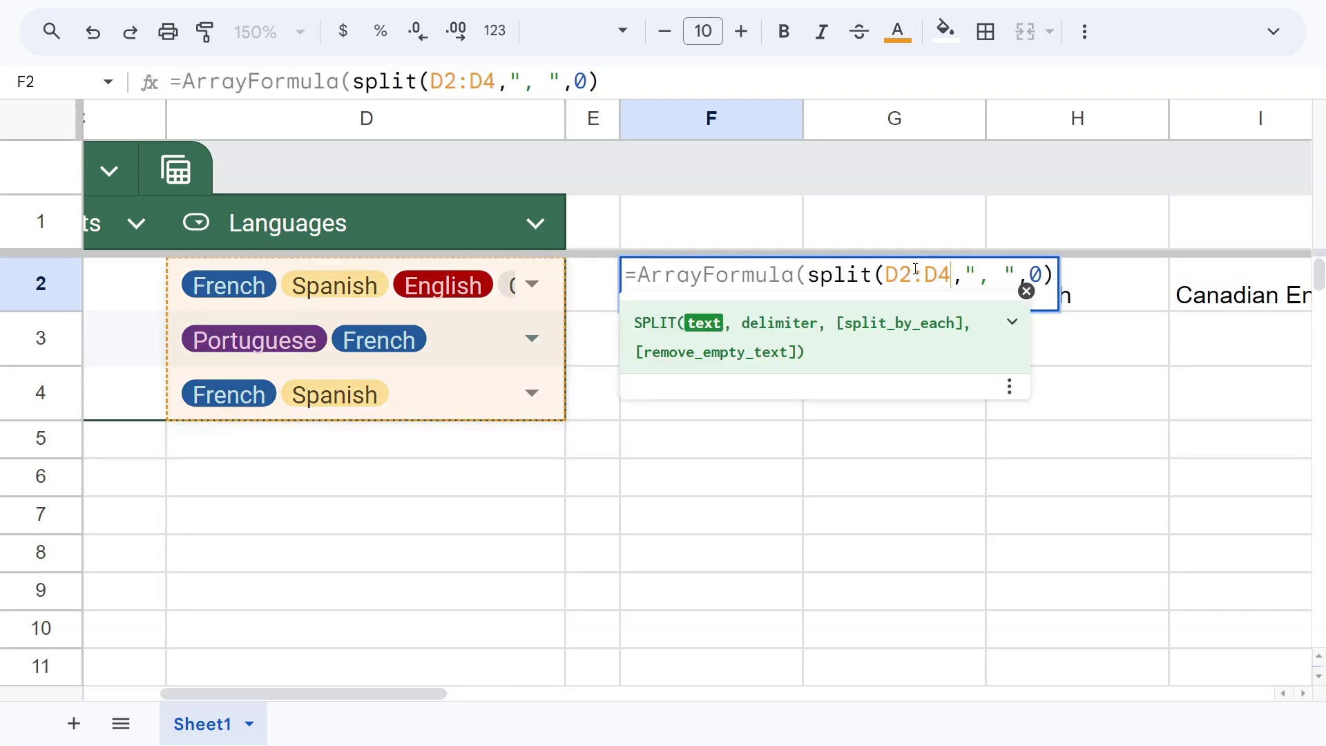
key(Return)
click(765, 278)
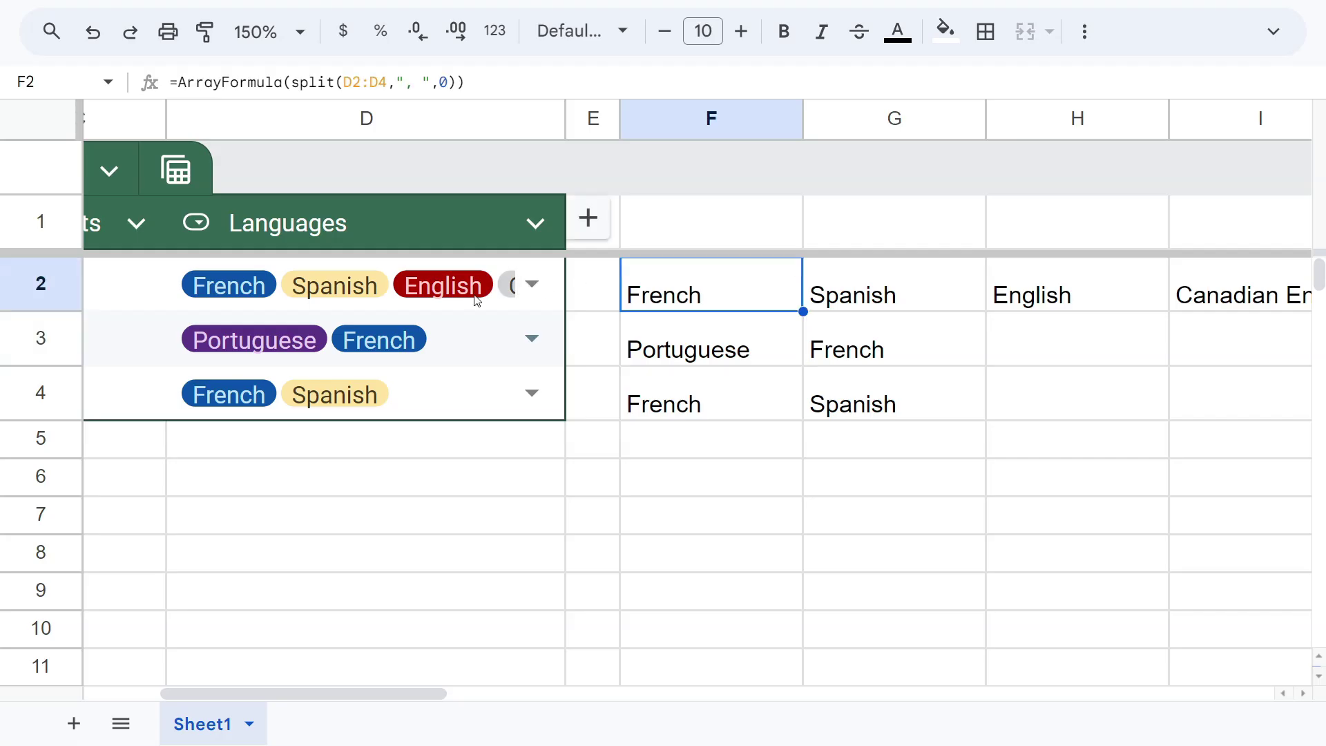
Replace the D2:D4 range in F2's formula with the table column reference Table1[Languages].
key(F2)
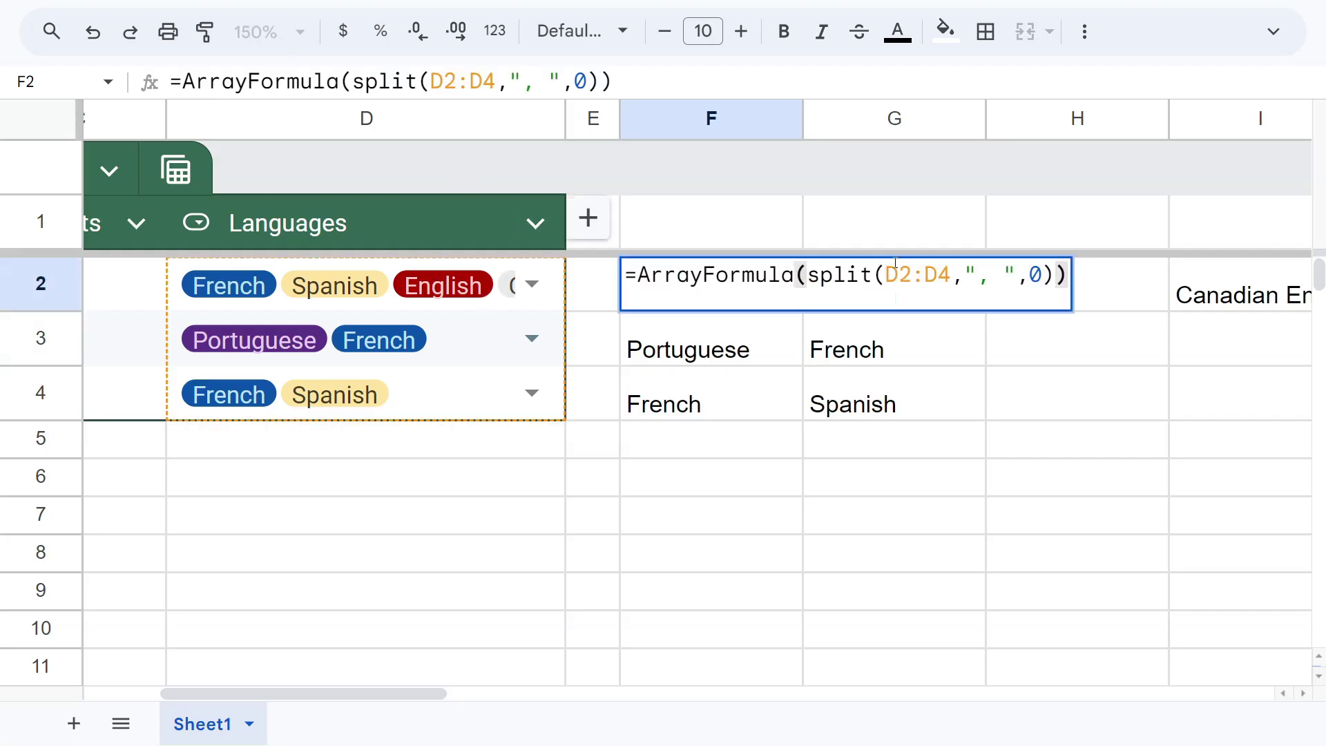
drag(960, 278, 885, 276)
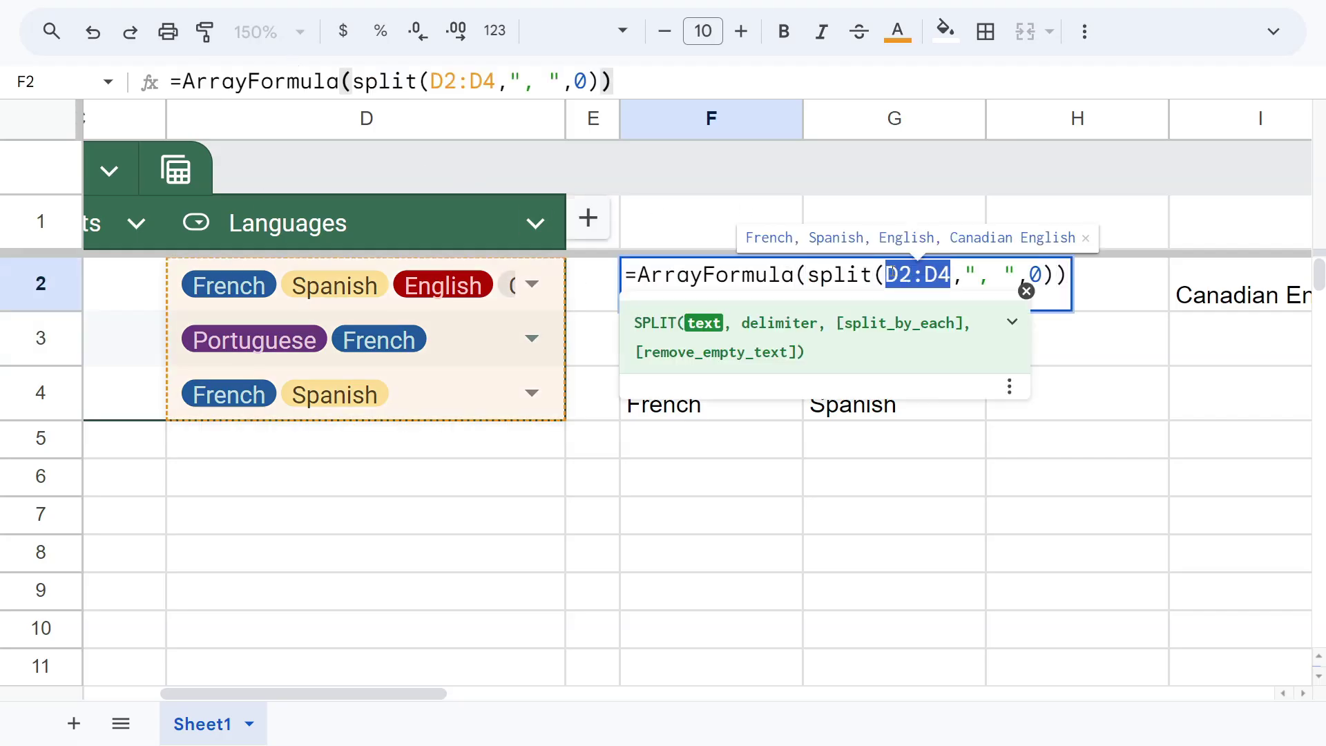
key(BackSpace)
drag(448, 404, 446, 274)
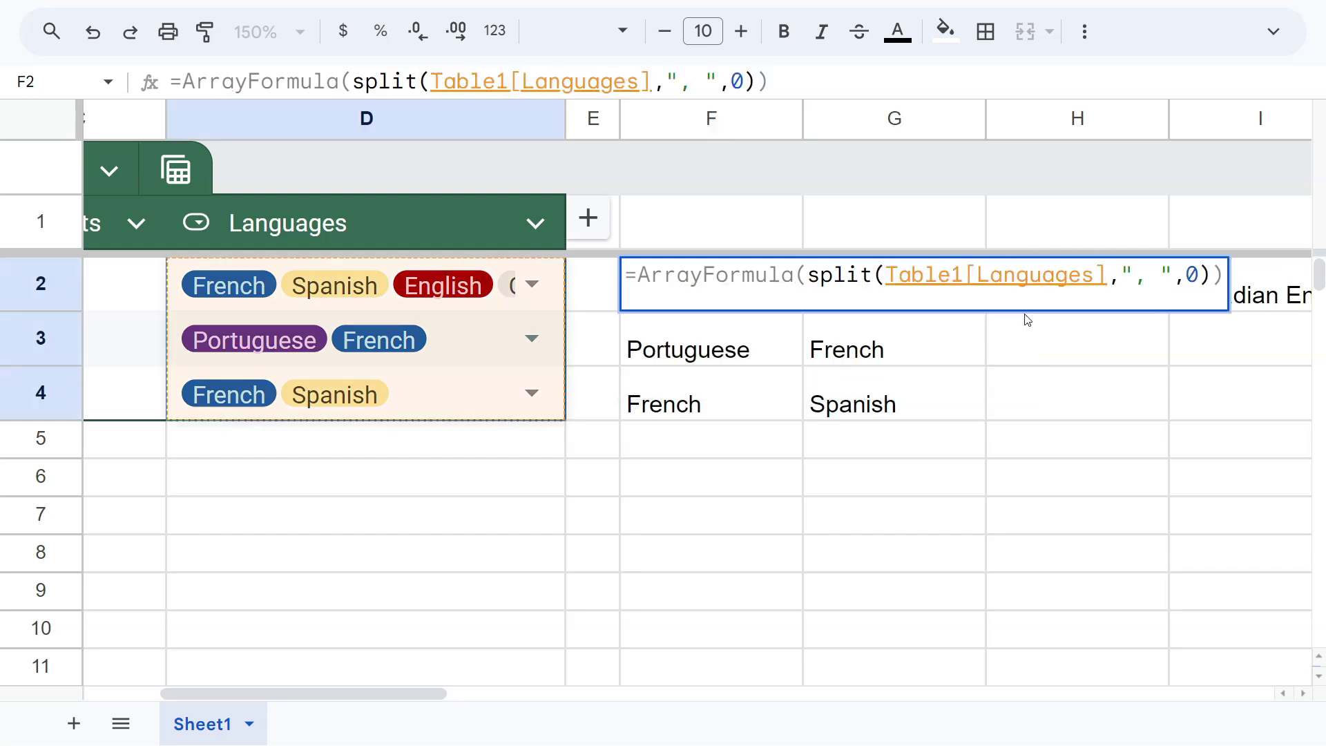
key(Return)
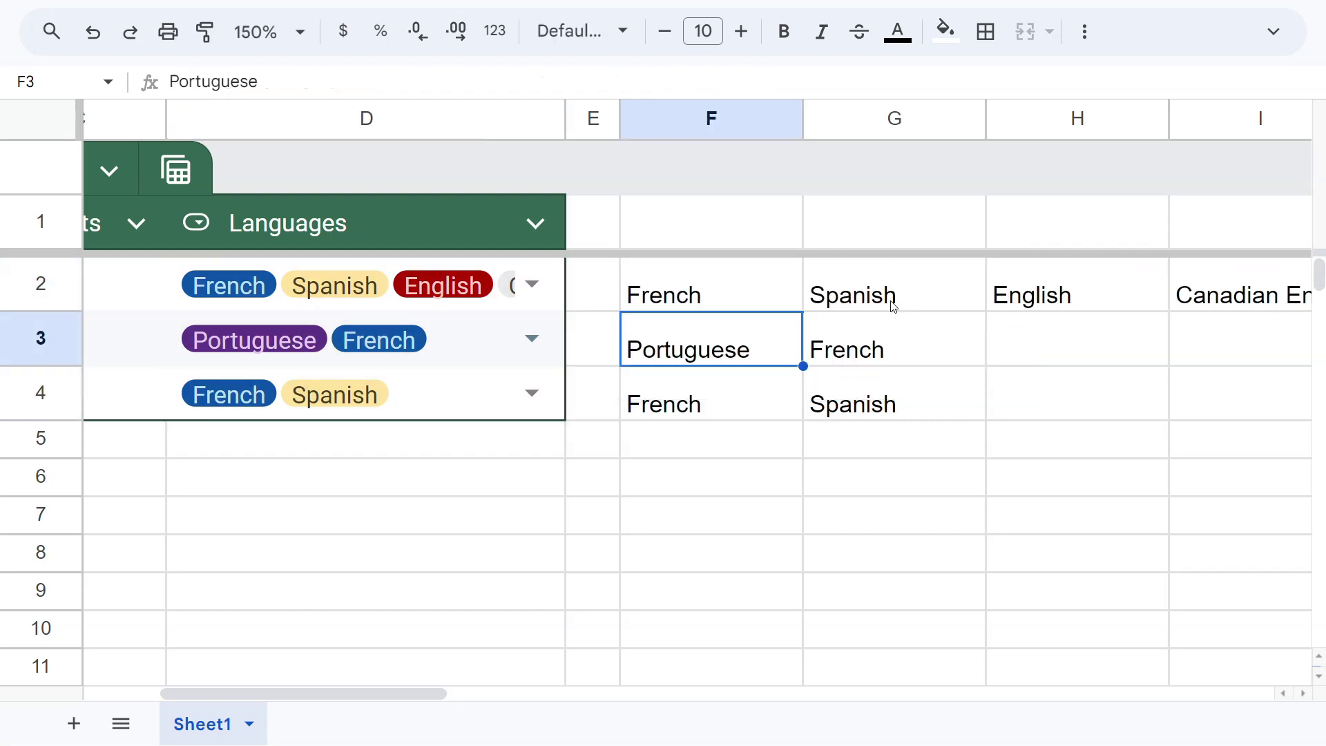
click(719, 293)
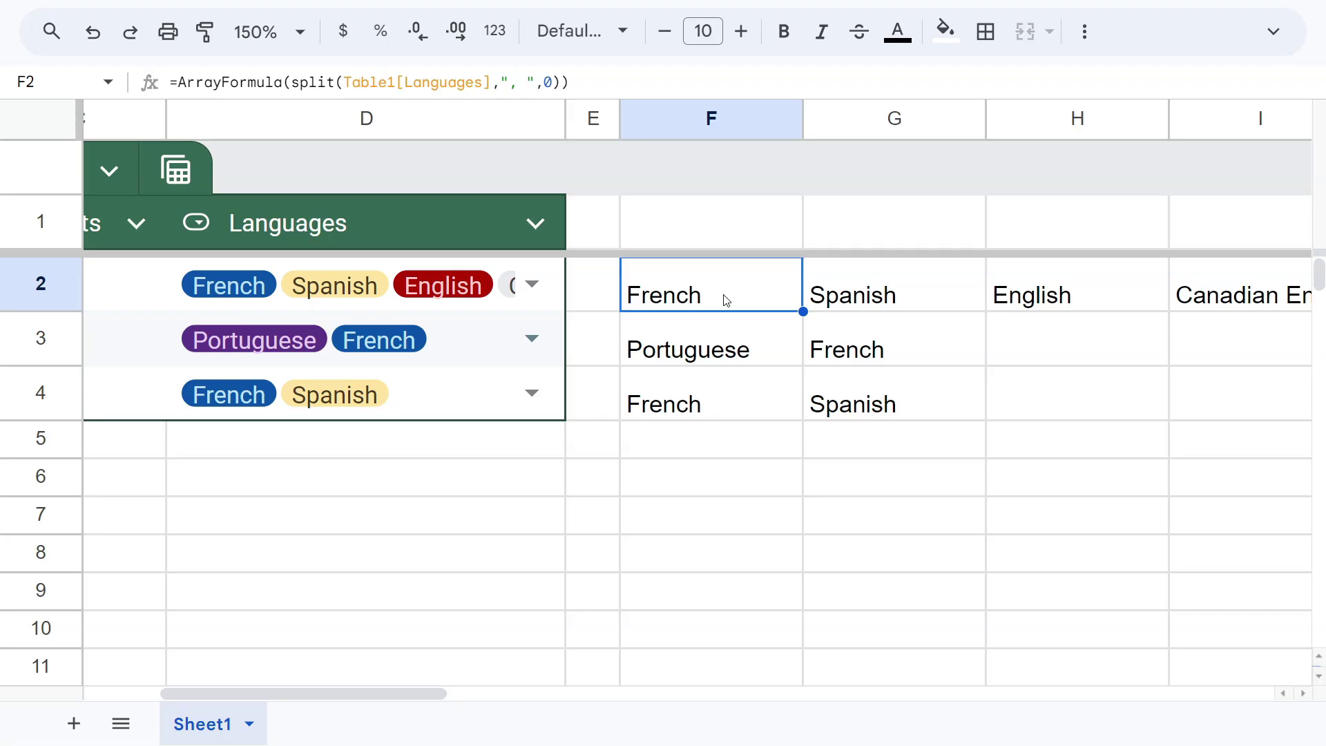
drag(731, 296, 847, 353)
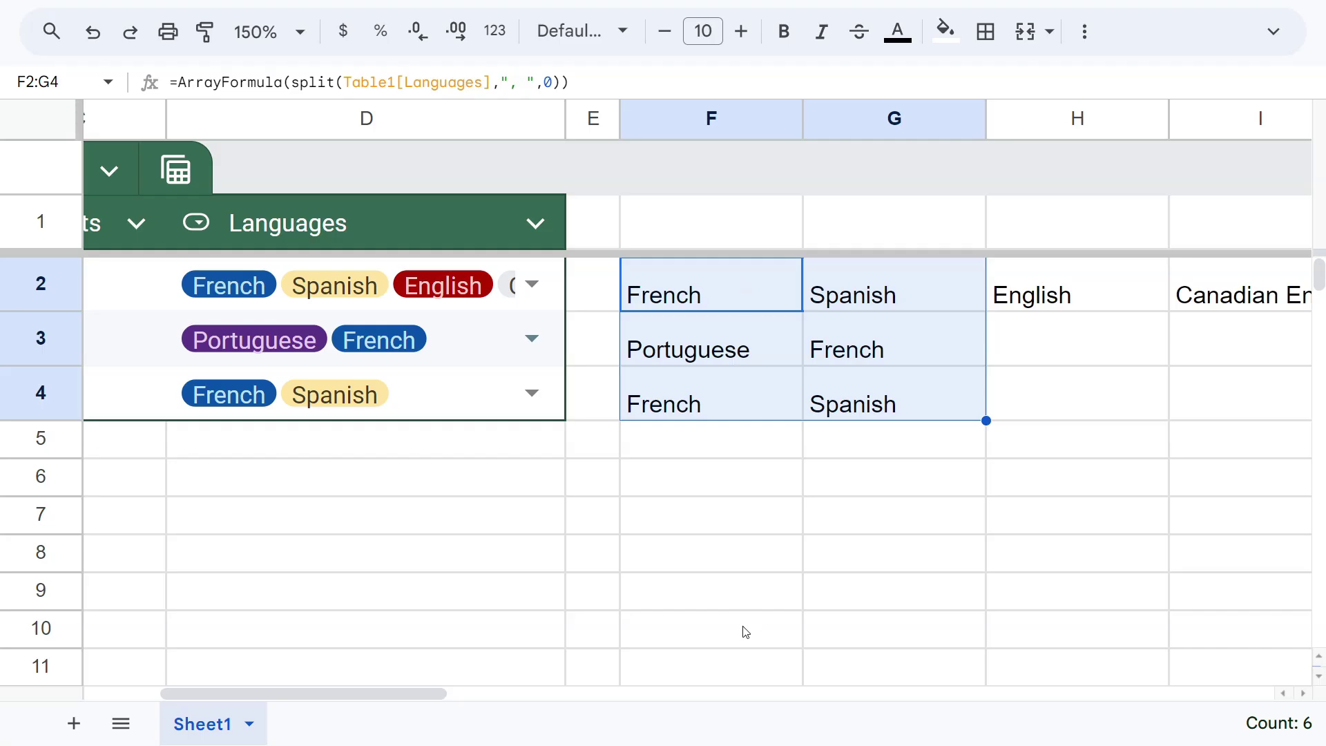
Stack the split languages in one column by wrapping F2's SPLIT in TOCOL, =ArrayFormula(TOCOL(split(Table1[Languages],", ",0))).
double_click(710, 299)
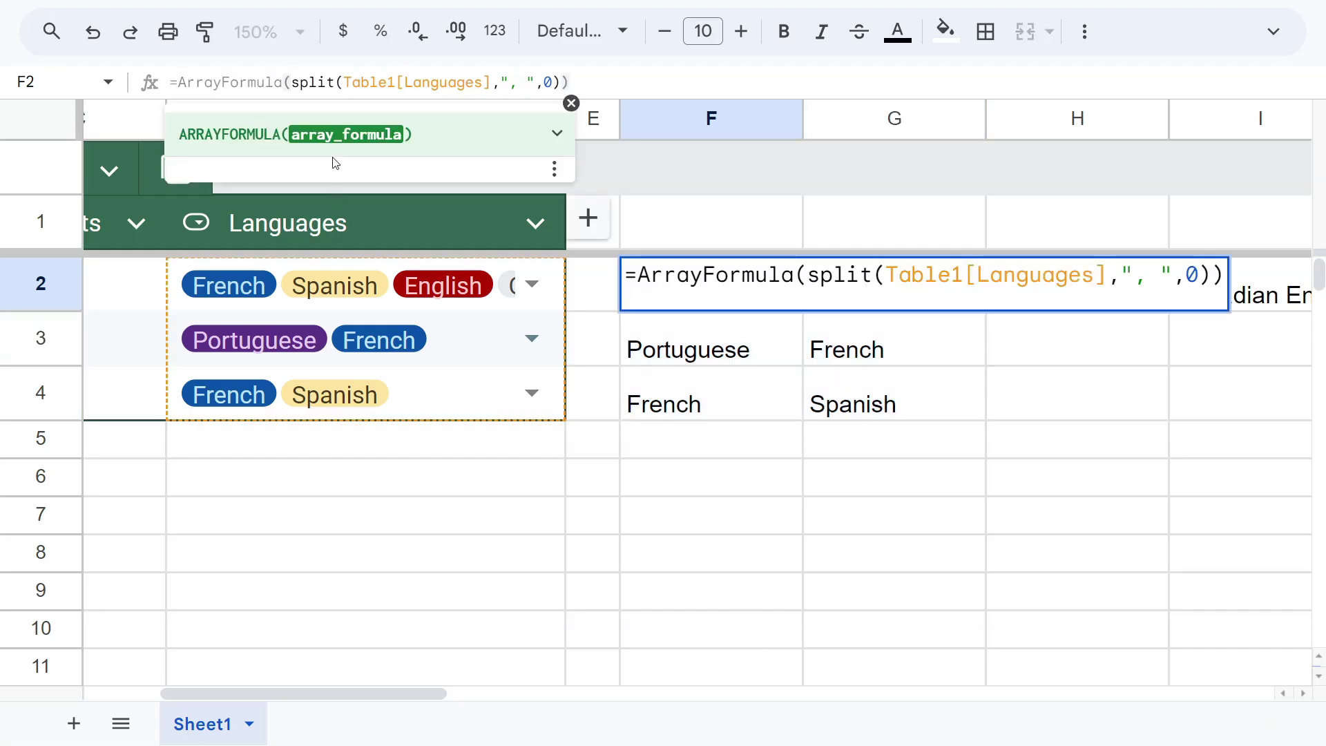
text(TO)
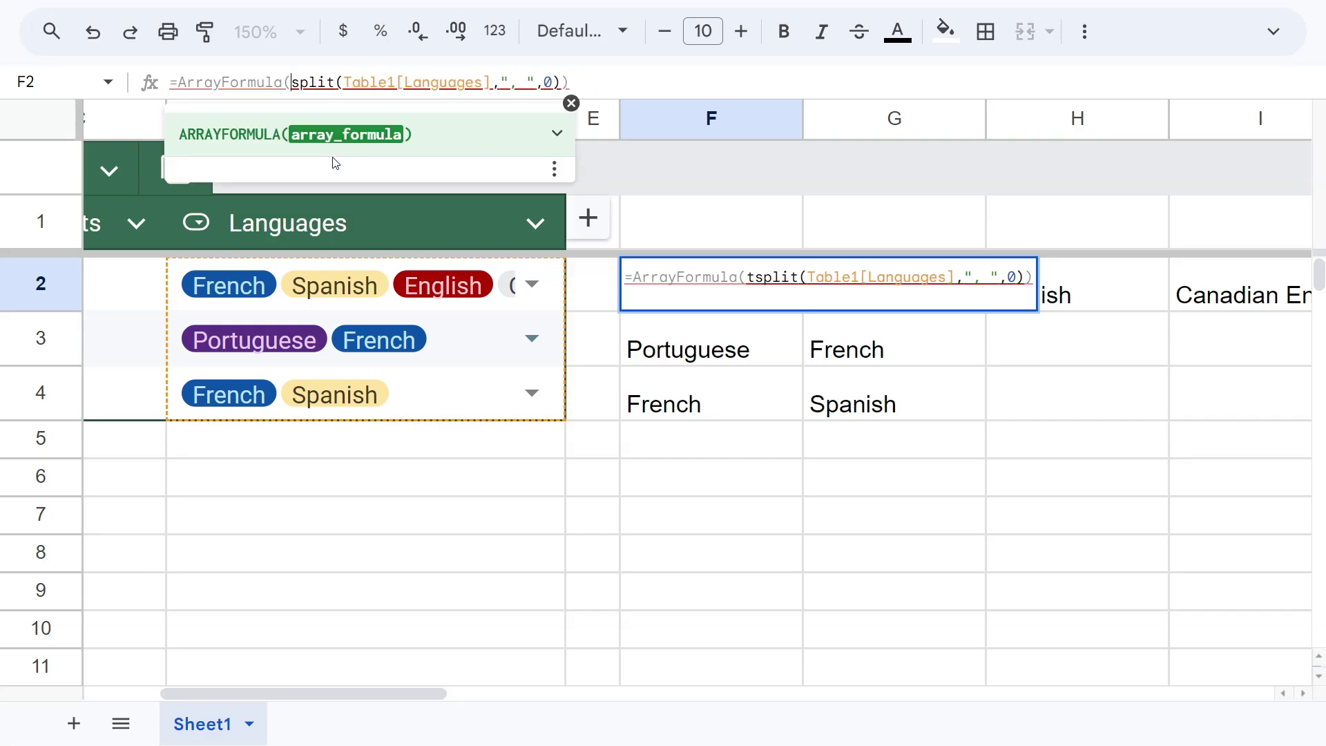
text(COL()
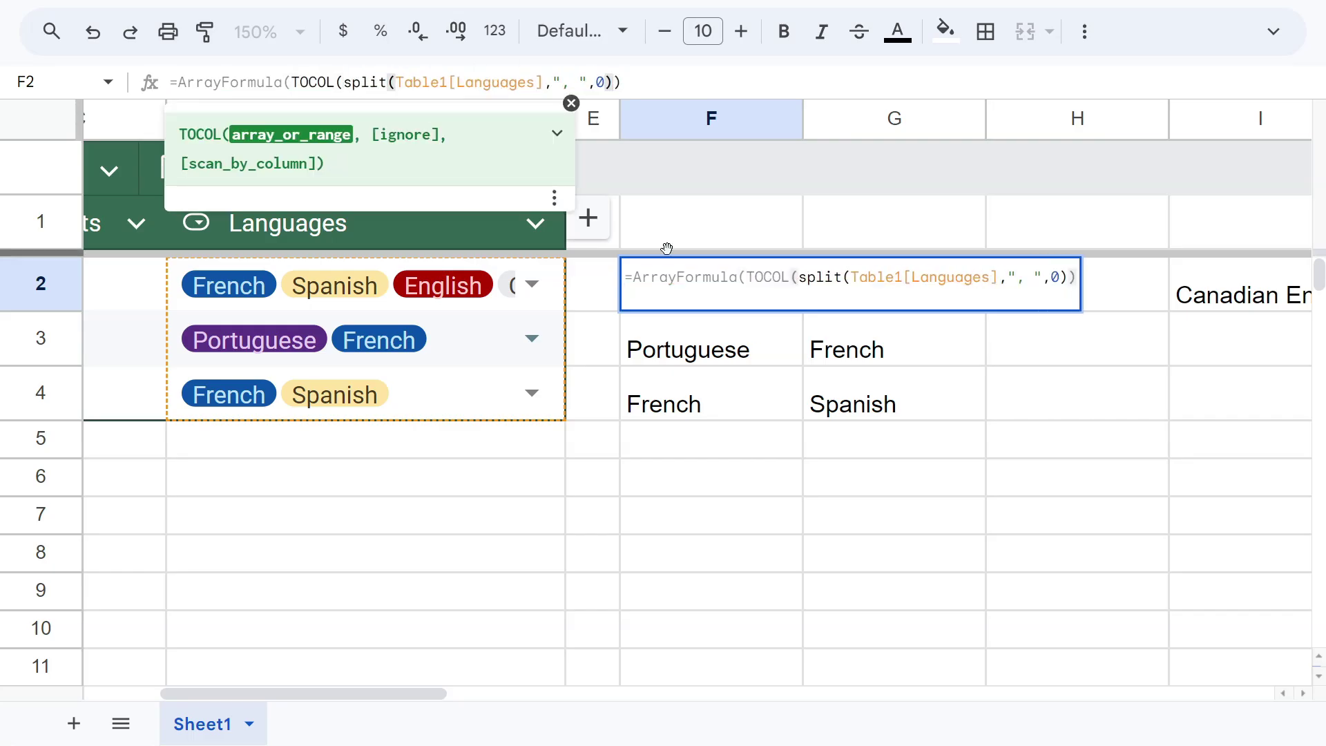
text())
key(Return)
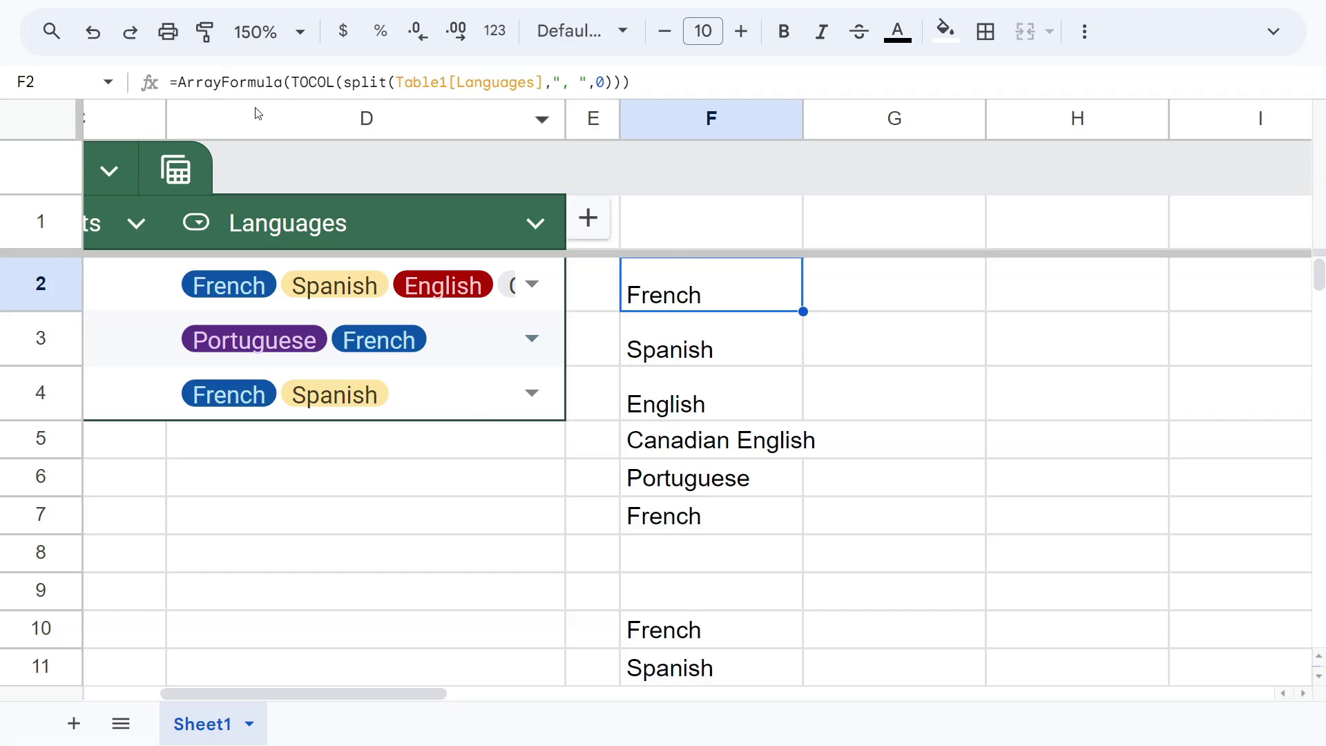
Remove duplicate and blank repeats by wrapping F2's formula in UNIQUE, =unique(ArrayFormula(TOCOL(split(Table1[Languages],", ",0)))), and review it.
click(174, 82)
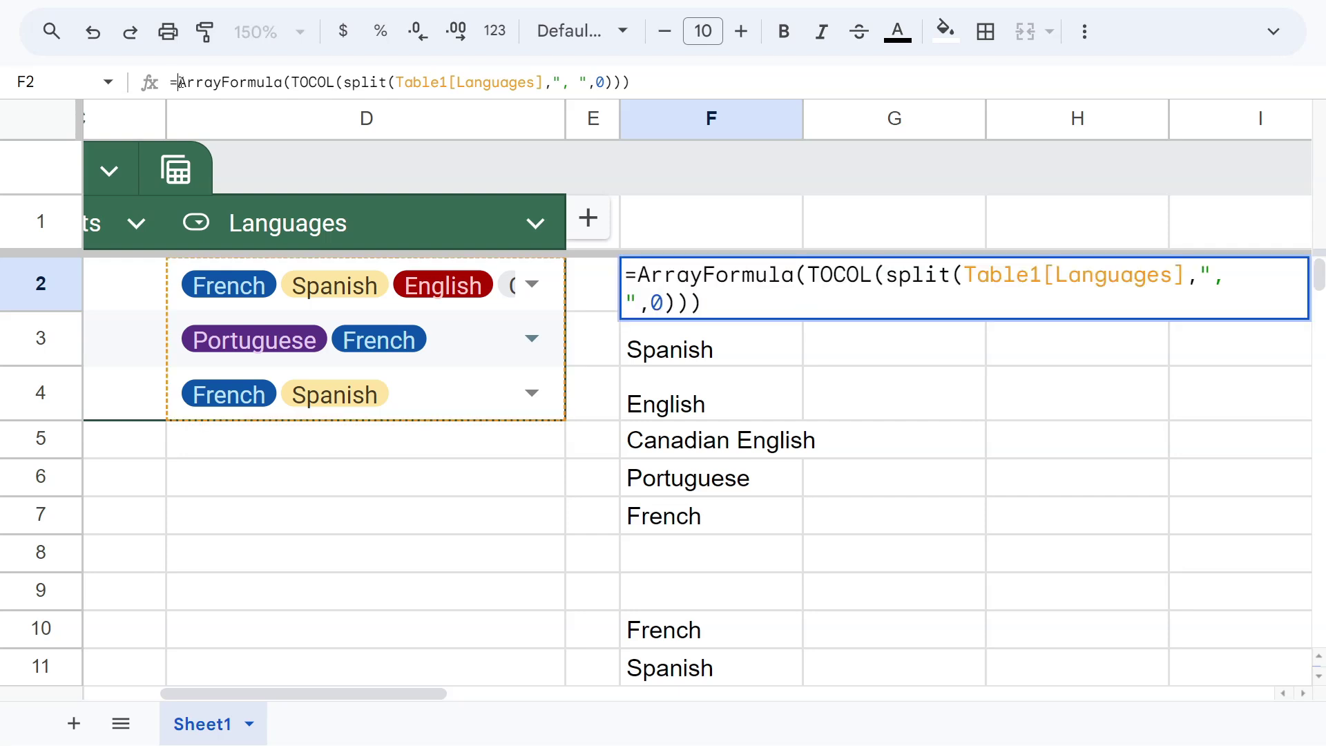
text(unique)
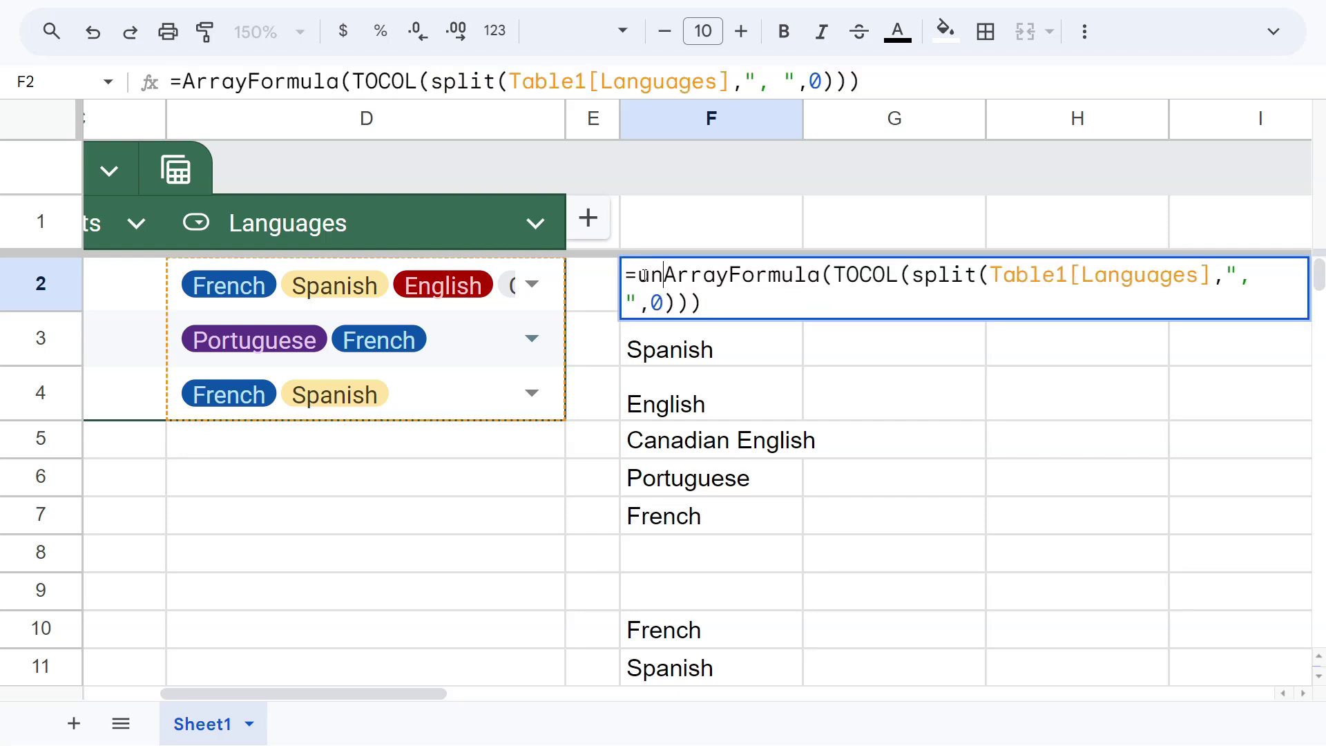
text(()
key(Return)
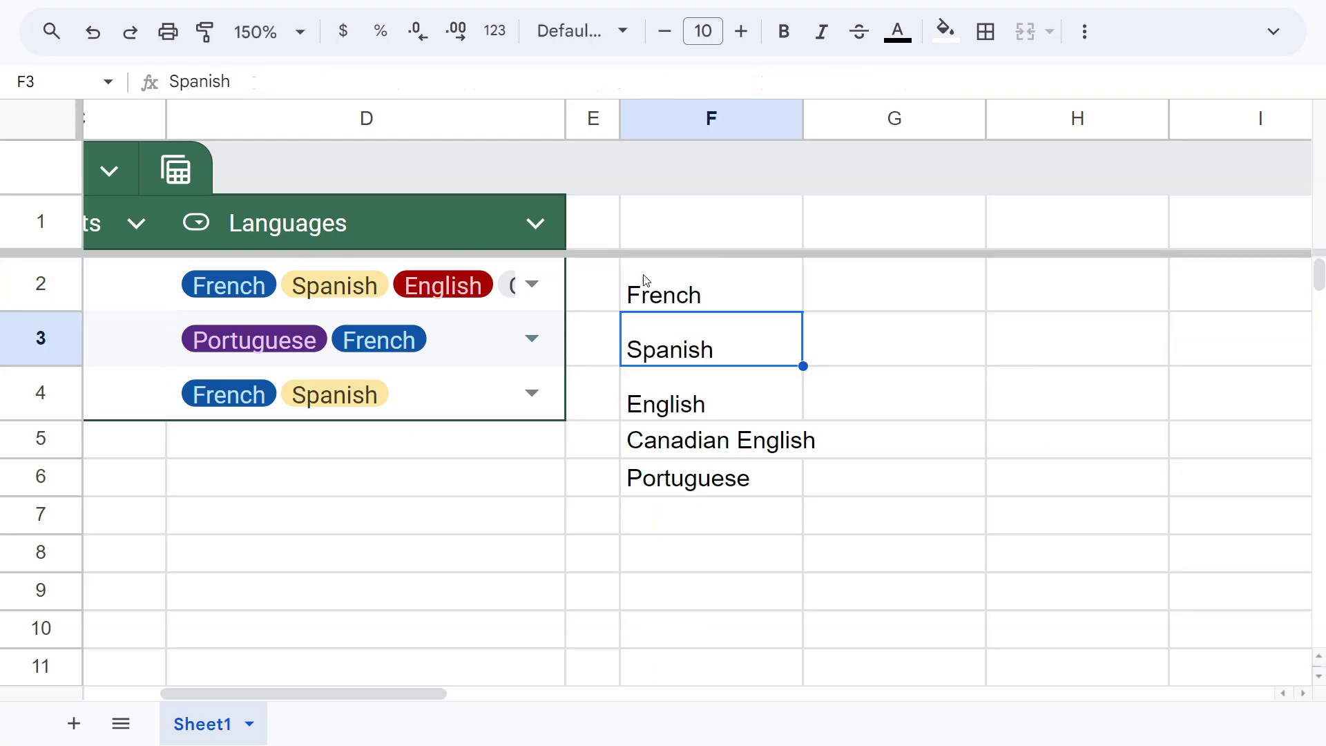
click(686, 282)
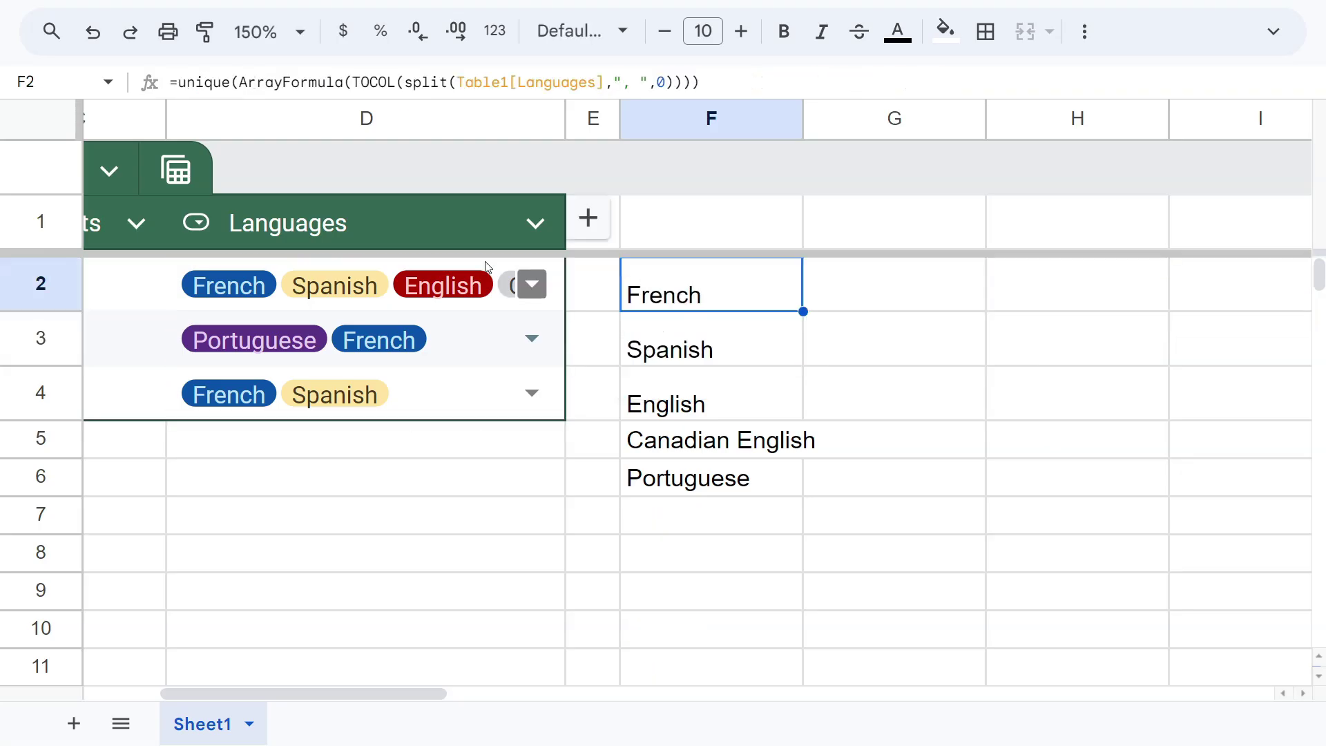
click(178, 82)
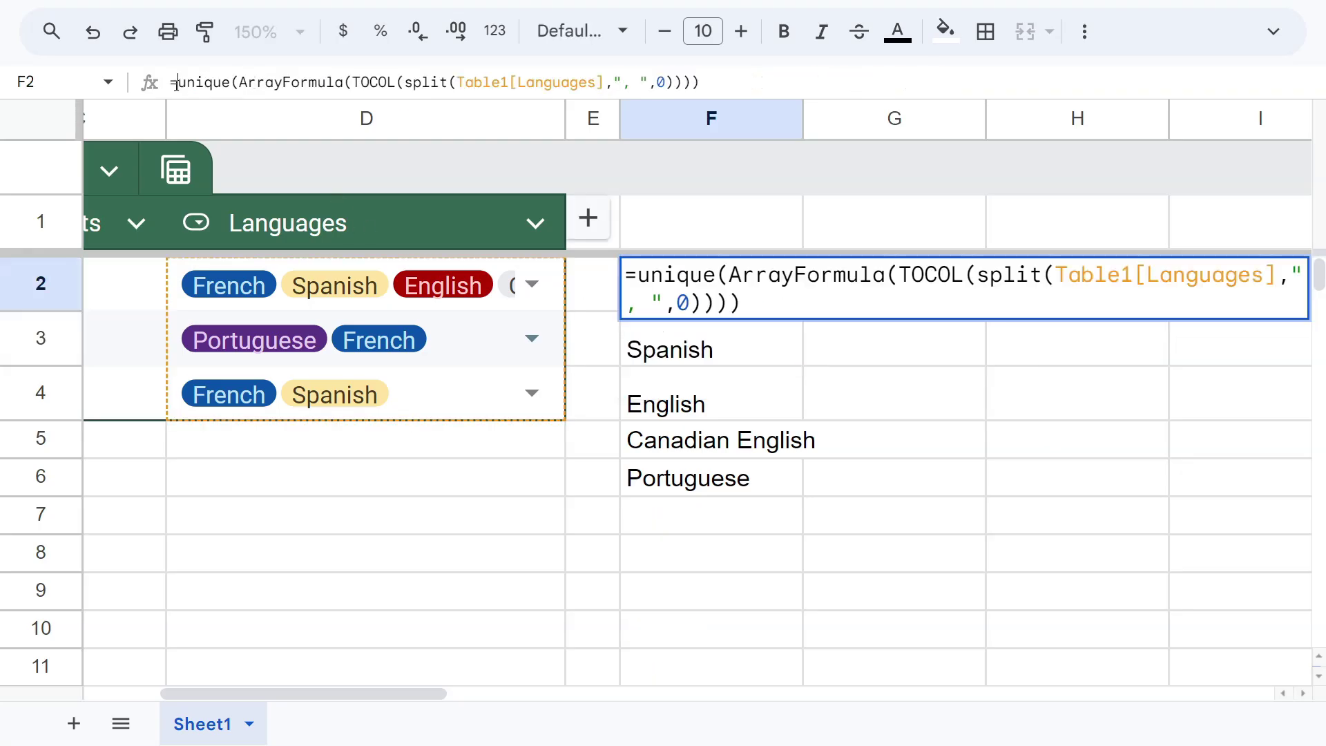
Count the students for the language in F2 by putting =countif(Table1[Languages],"*"&F2&"*") in G2.
click(909, 321)
mouse_move(896, 128)
mouse_down()
mouse_move(1278, 114)
mouse_move(886, 118)
mouse_up()
right_click(885, 118)
click(1027, 379)
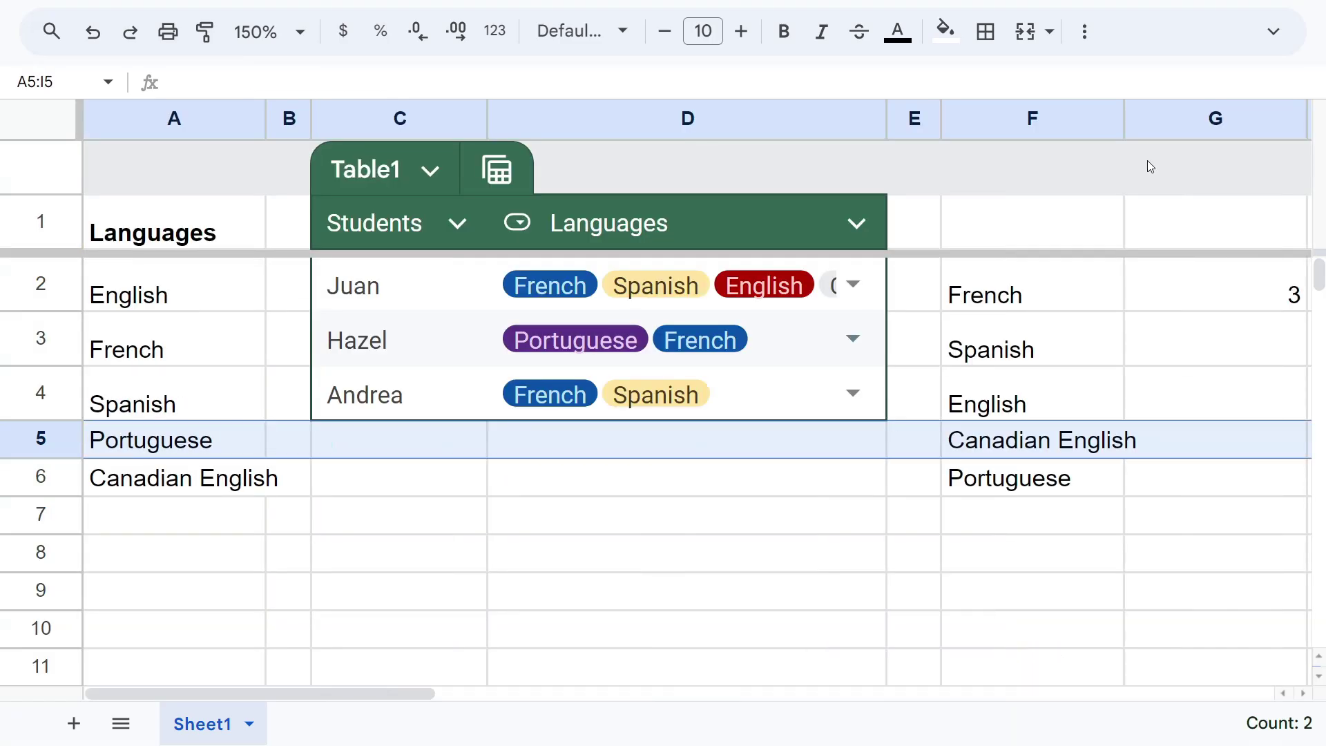
Narrow column G to fit its counts and fill the COUNTIF formula from G2 down to G6.
drag(1308, 119, 1151, 119)
click(1133, 307)
drag(1151, 311, 1152, 477)
click(1198, 366)
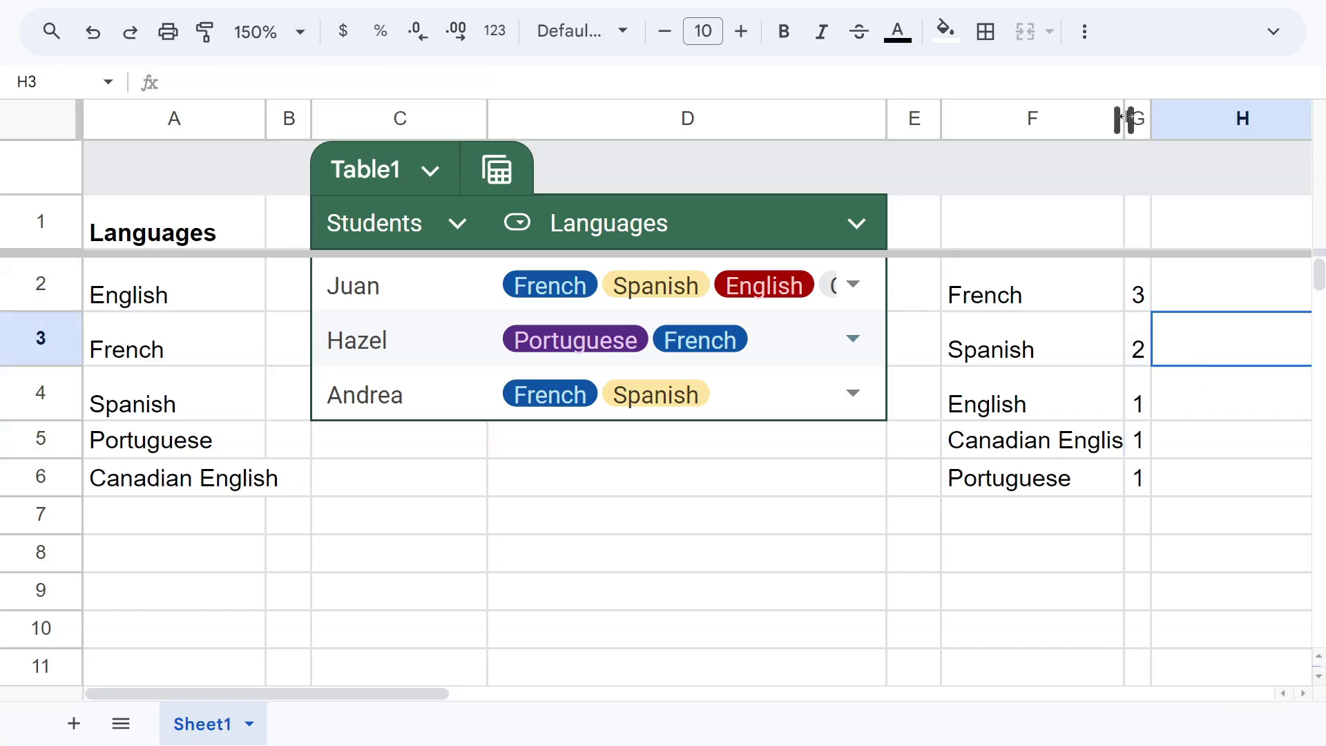
Widen column F until Canadian English fits, and check the languages in F2:F6 and counts in G2:G6.
drag(1123, 119, 1153, 119)
drag(1109, 304, 1107, 482)
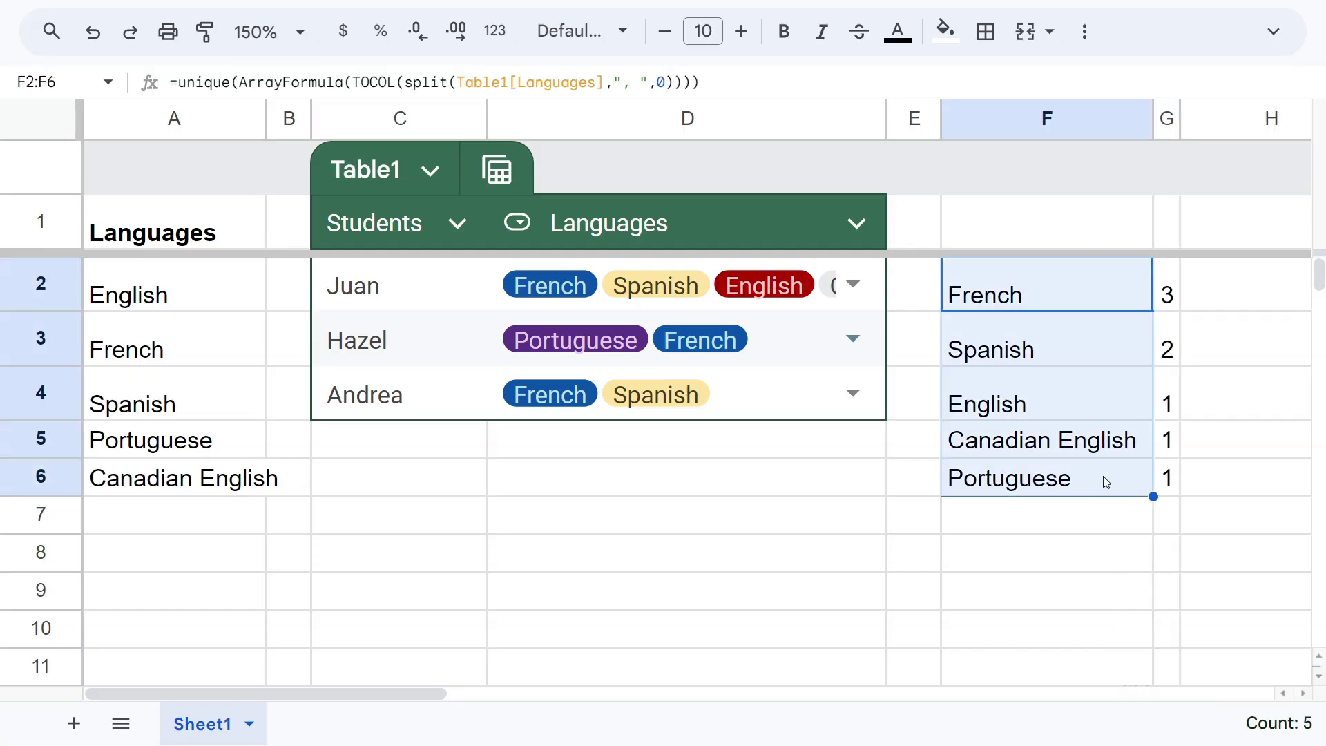
drag(1167, 295, 1172, 482)
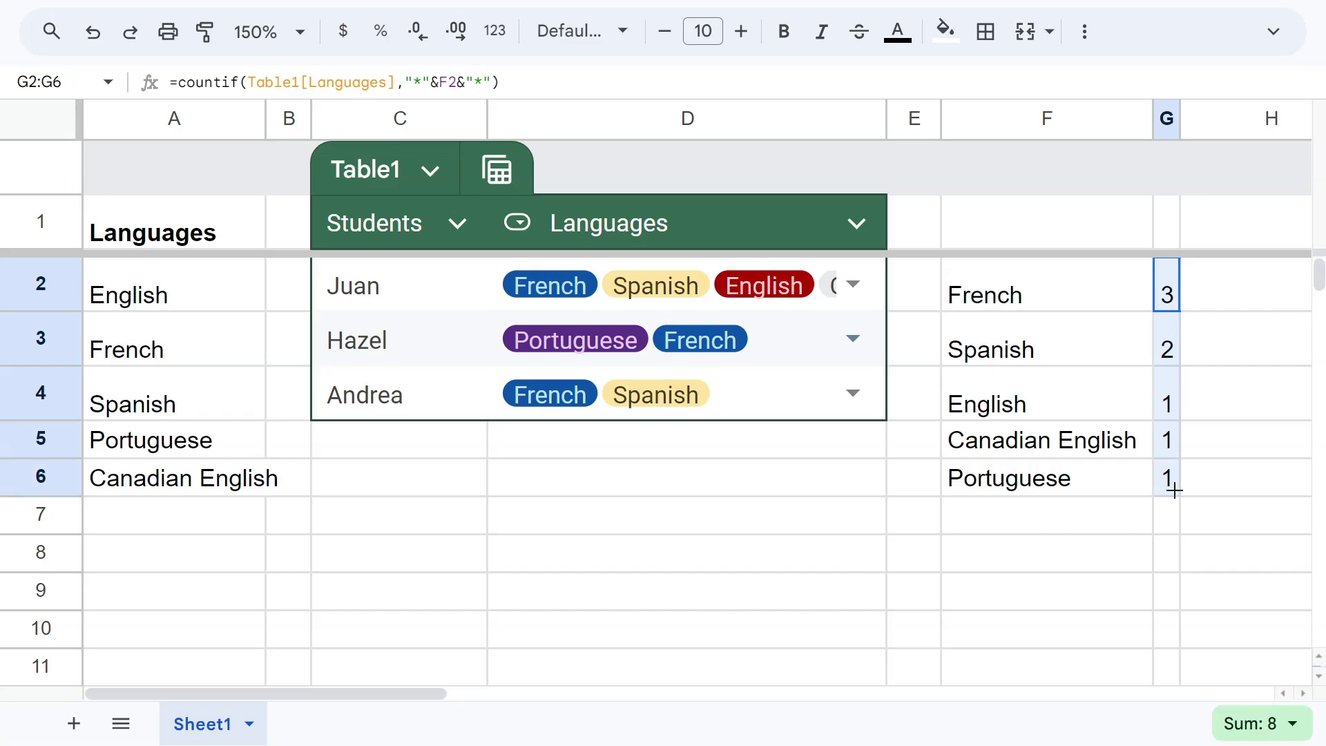
Add Canadian English to the language selections in D4 and check its count in G5.
click(855, 391)
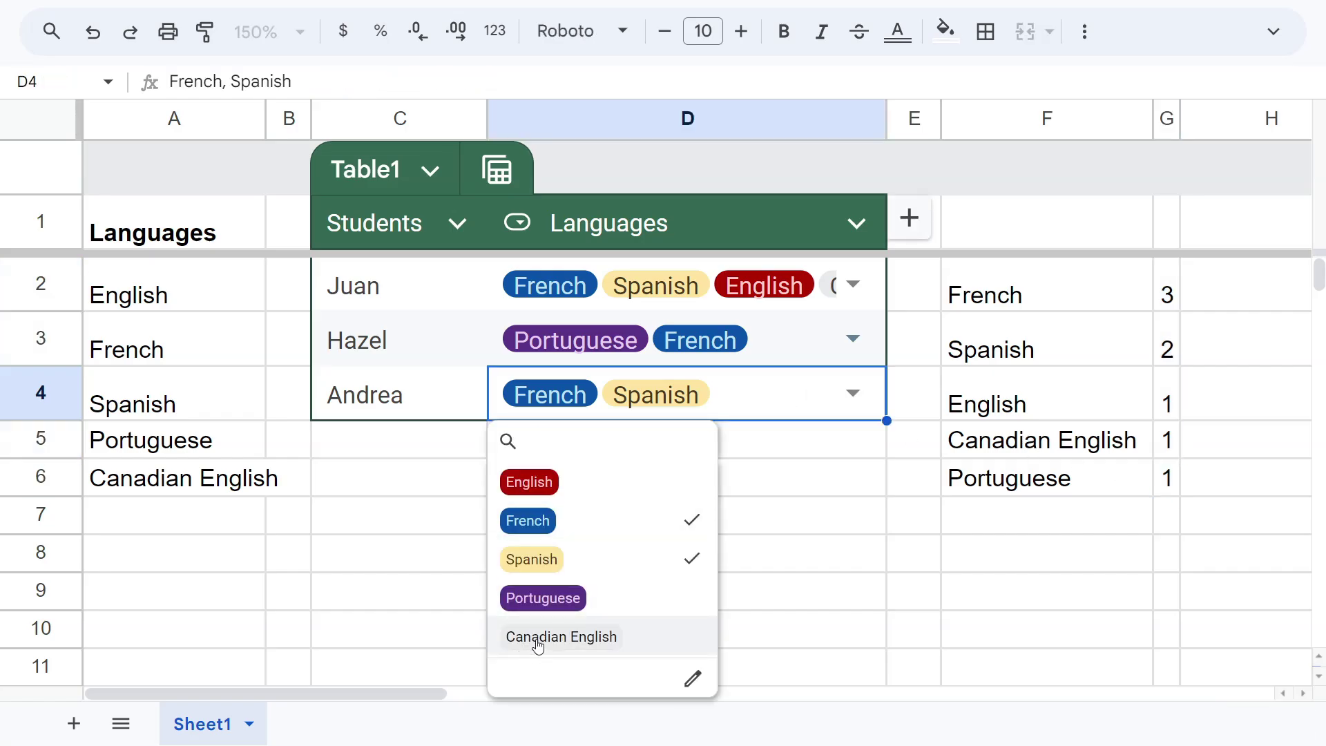
click(530, 636)
click(1166, 440)
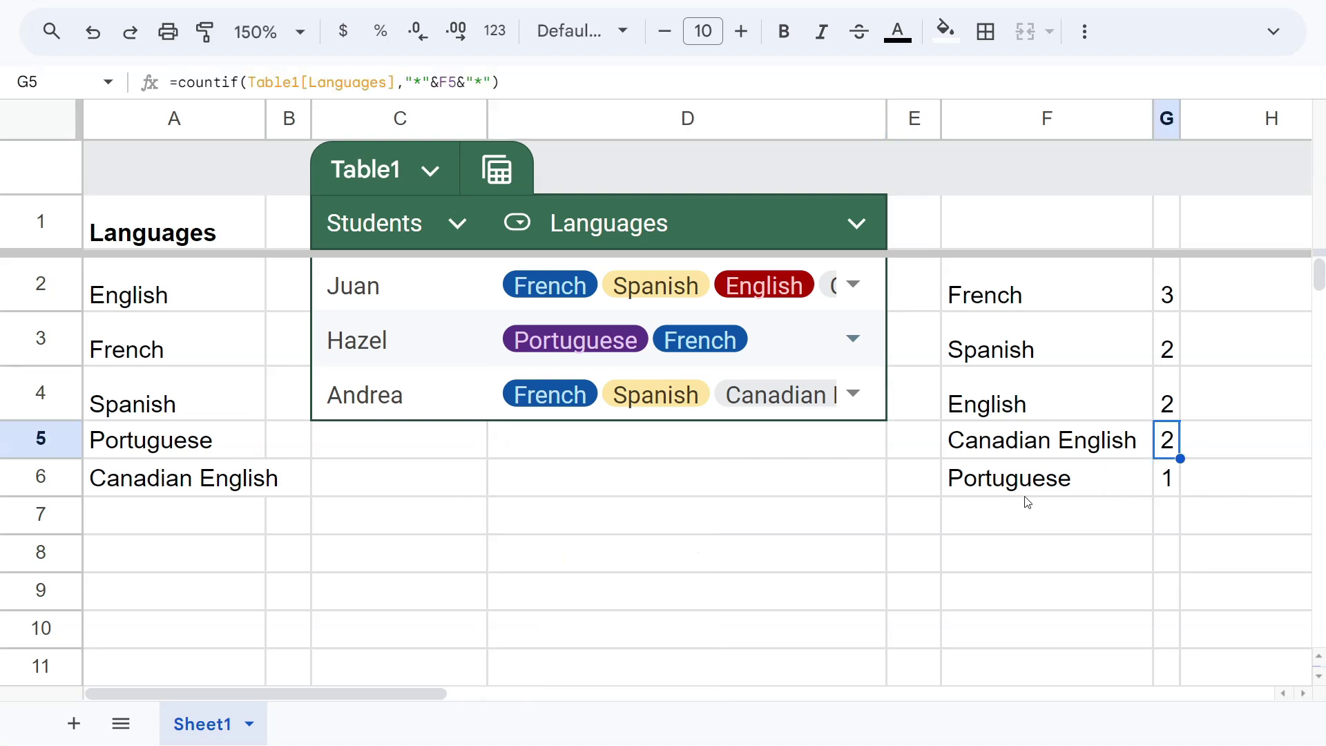
Examine the unique language list in F2:F6 against the students' language selections in the table.
key(Right)
key(Right)
key(Right)
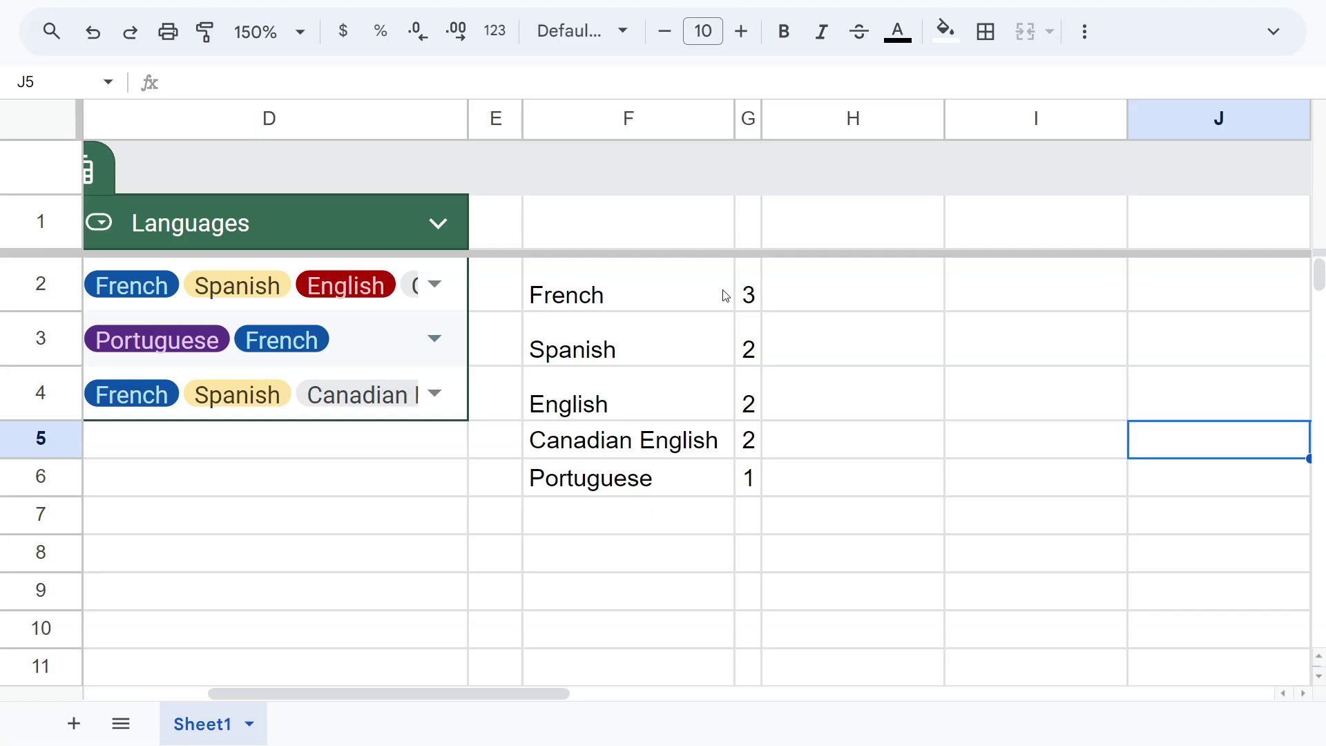
drag(725, 296, 620, 478)
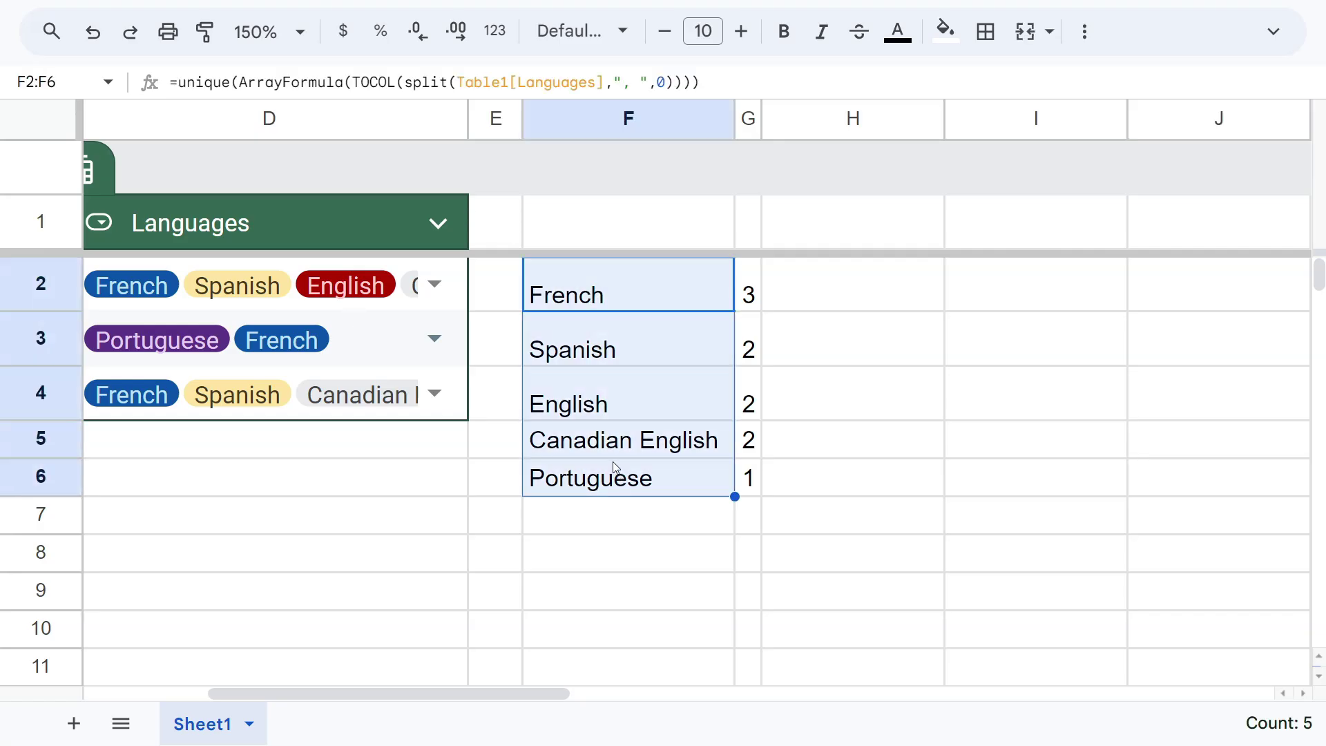
drag(479, 492, 426, 511)
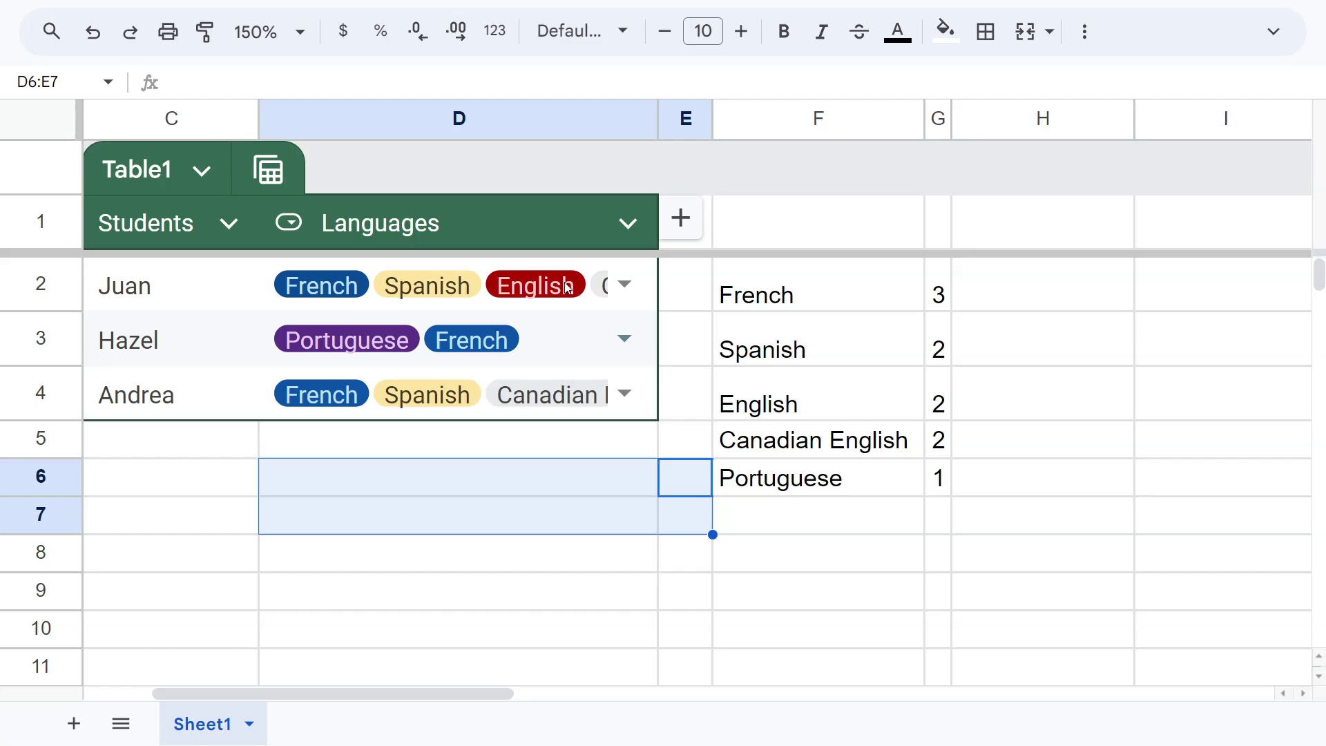
click(624, 339)
click(592, 457)
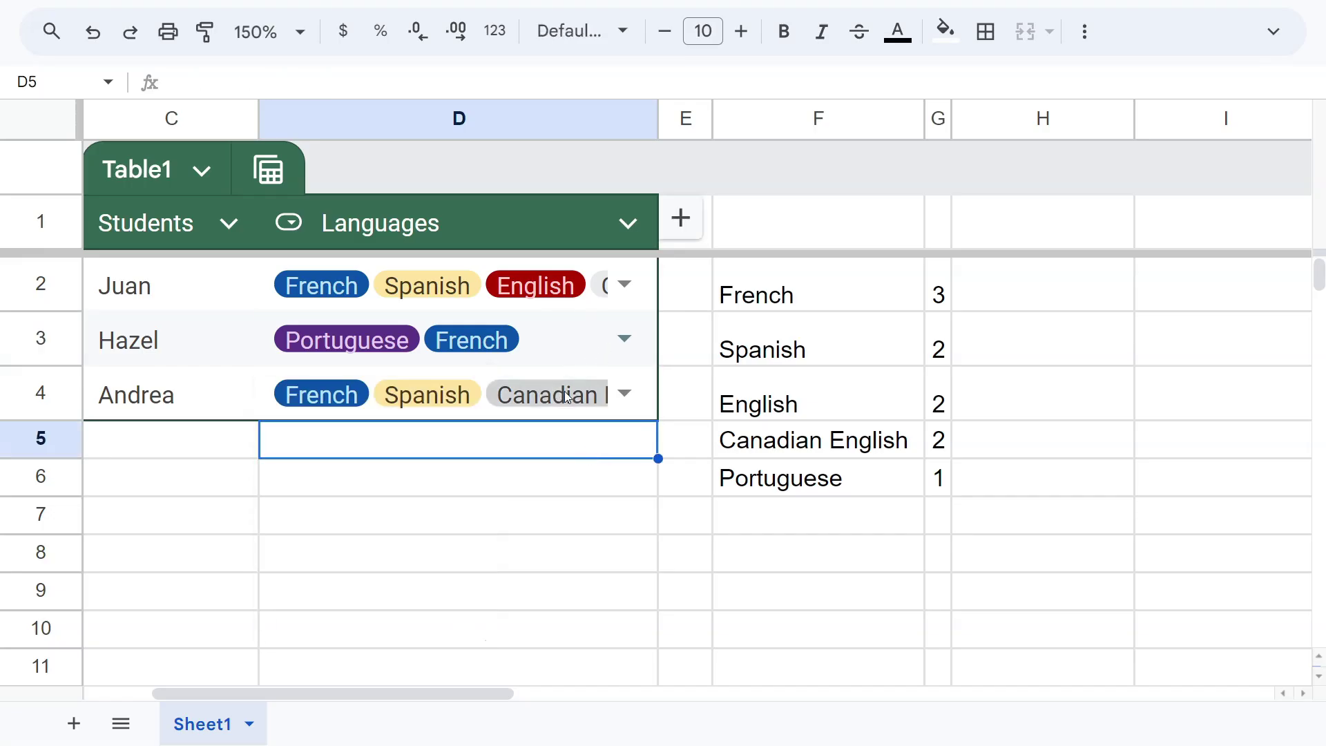
Widen the table's Languages column slightly and review the formulas in F2 and G2.
drag(656, 119, 677, 119)
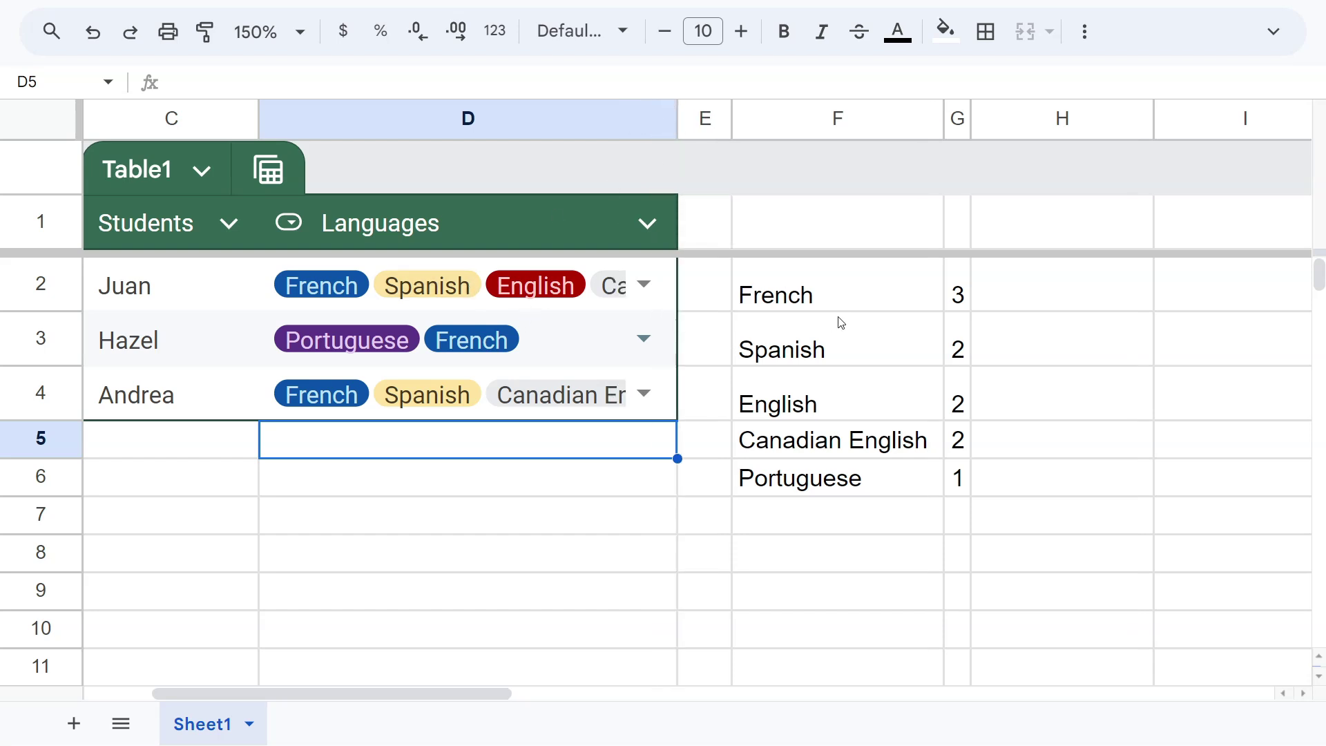
click(819, 359)
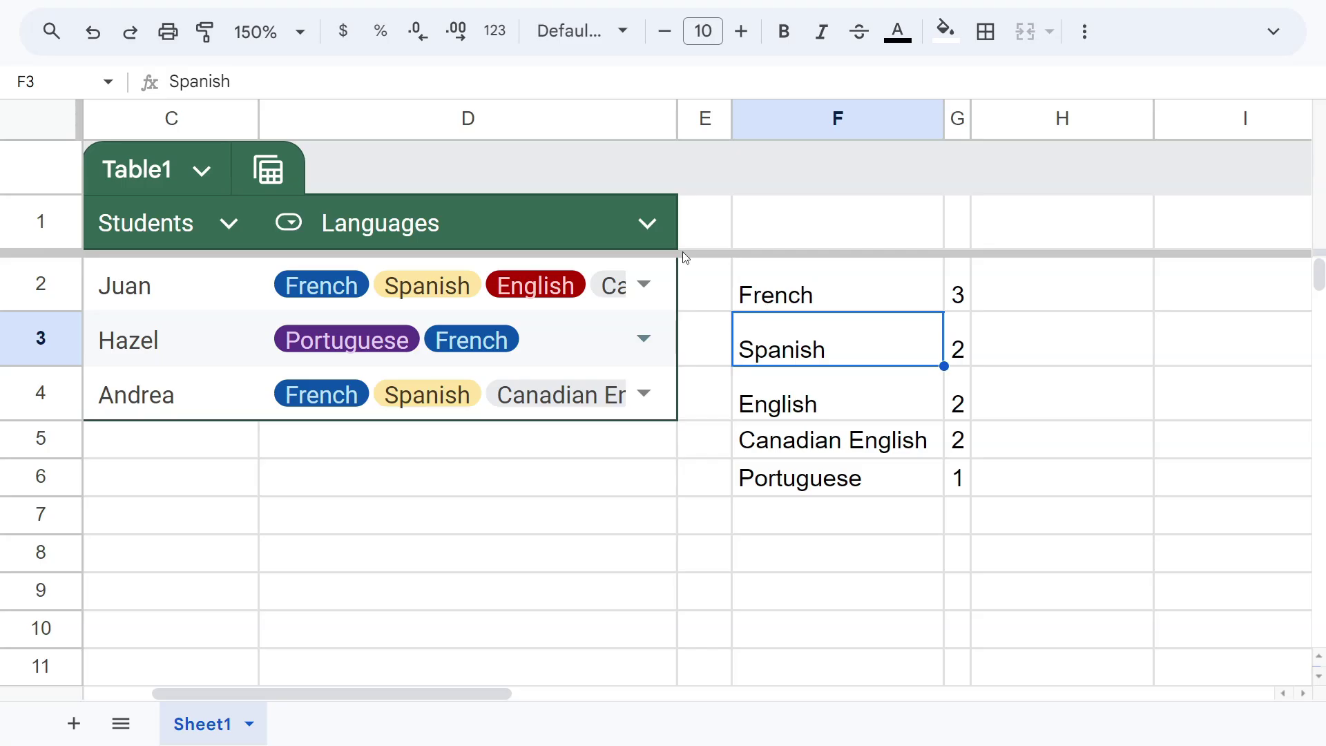
click(798, 284)
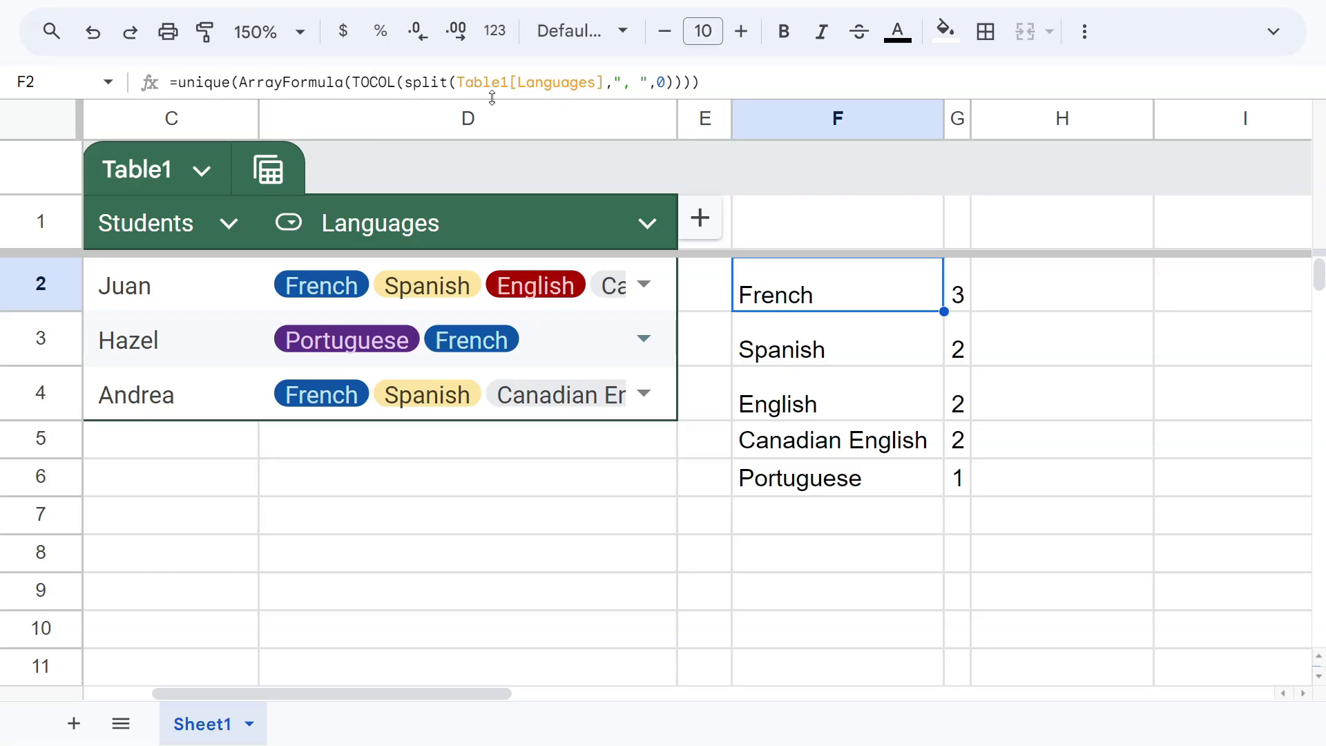
click(960, 296)
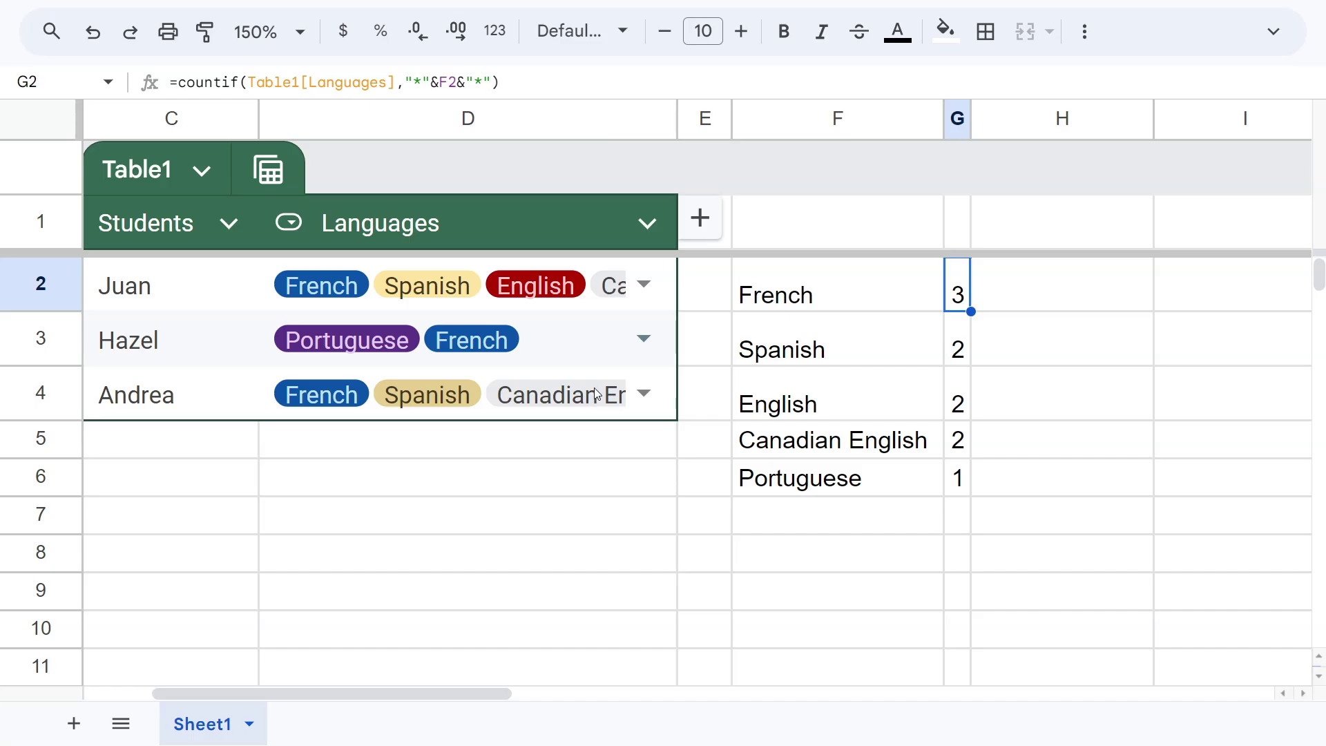
drag(831, 326, 43, 330)
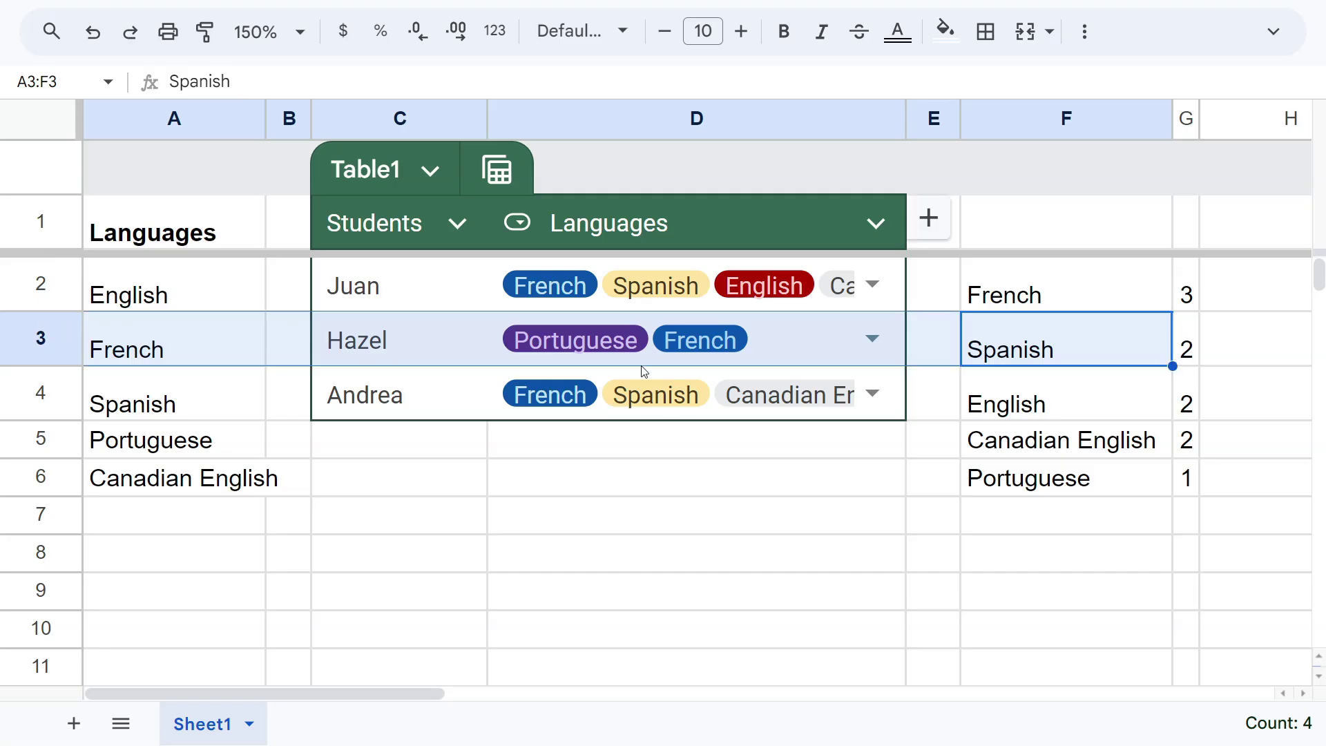